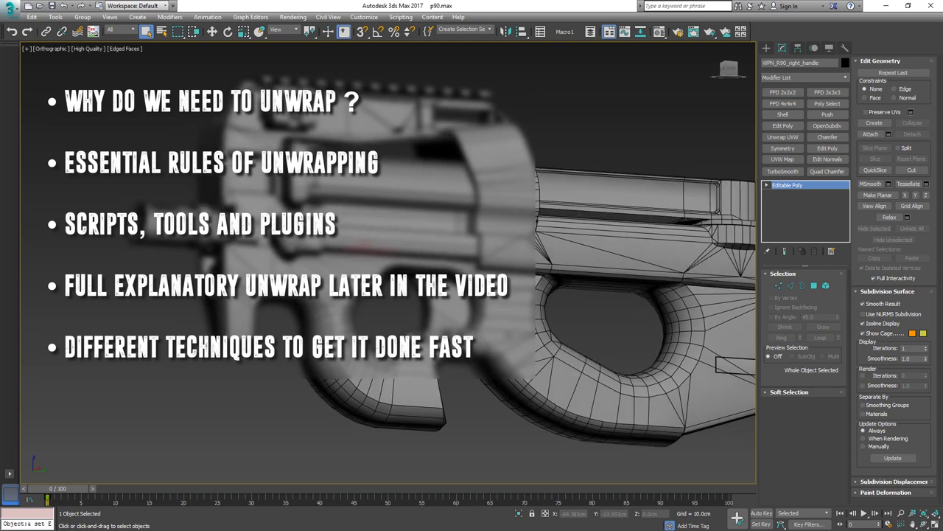
pyautogui.keyDown('alt'); pyautogui.moveTo(486, 332); pyautogui.dragTo(553, 345, button='middle'); pyautogui.keyUp('alt')
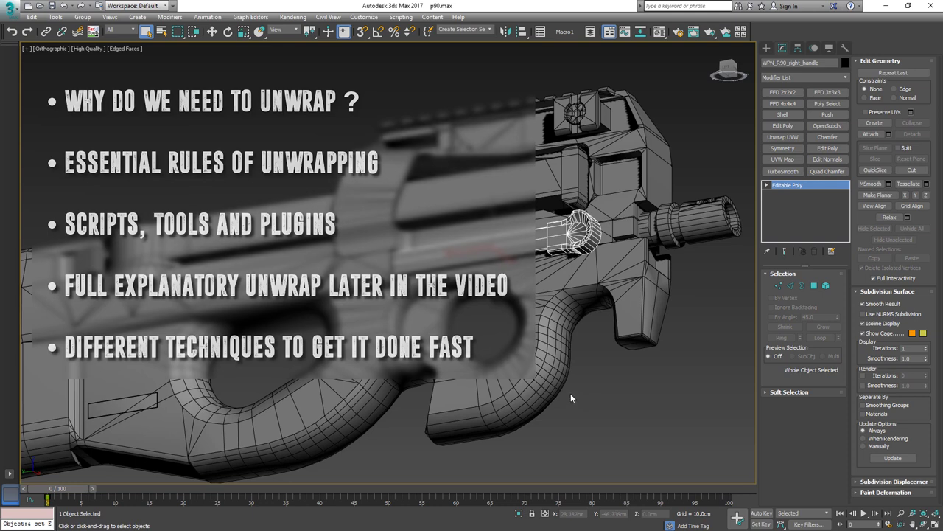
pyautogui.moveTo(570, 397); pyautogui.dragTo(616, 385, button='middle')
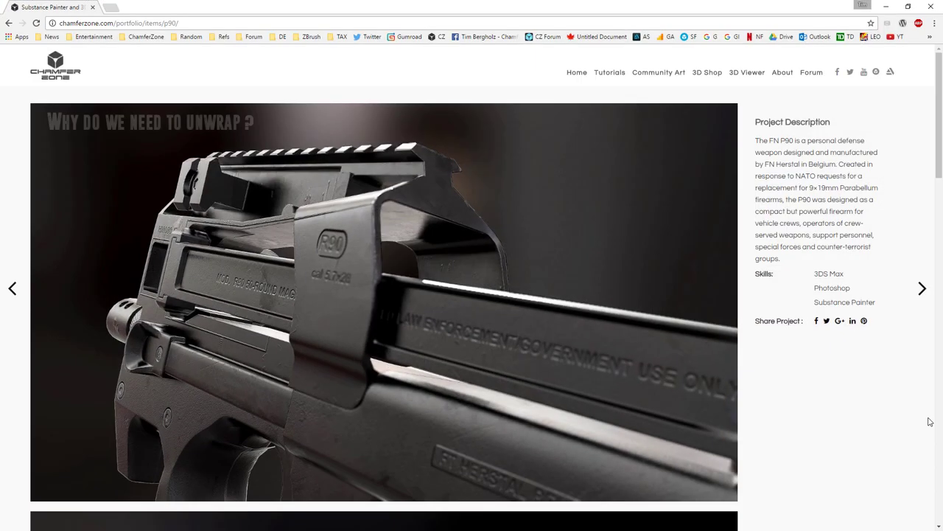
# In the browser, look through the P90 portfolio renders and slide the before/after comparison across the gun to reveal its wireframe
pyautogui.moveTo(938, 174); pyautogui.dragTo(933, 263)
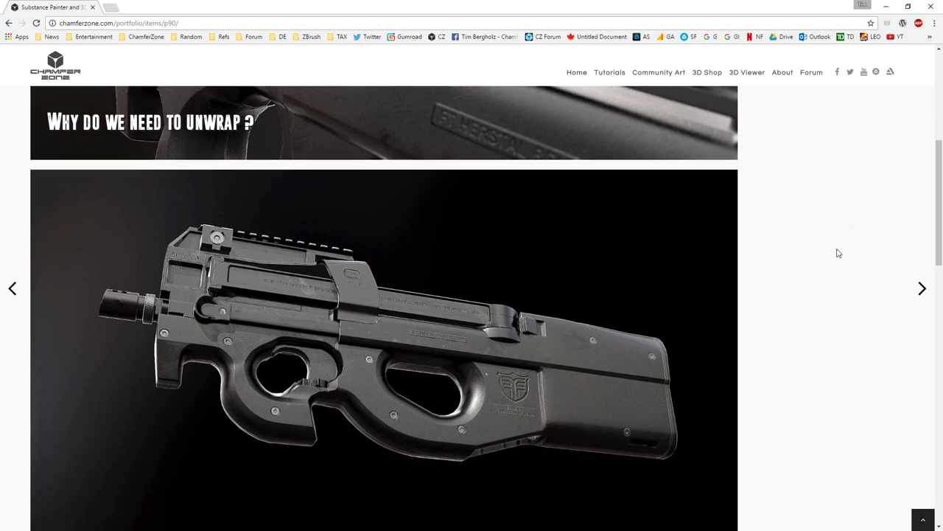
pyautogui.moveTo(939, 169); pyautogui.dragTo(928, 398)
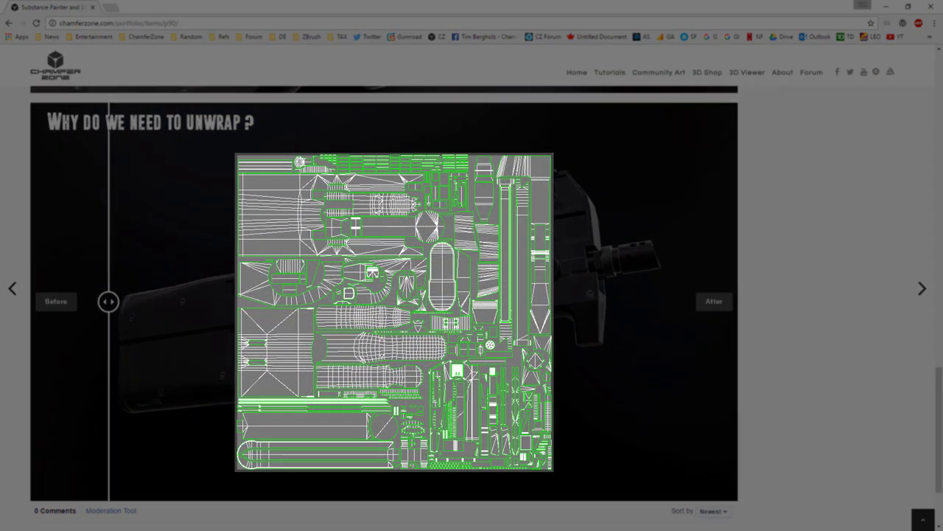
pyautogui.moveTo(108, 301)
pyautogui.mouseDown()
pyautogui.moveTo(677, 310)
pyautogui.moveTo(279, 319)
pyautogui.moveTo(109, 309)
pyautogui.mouseUp()
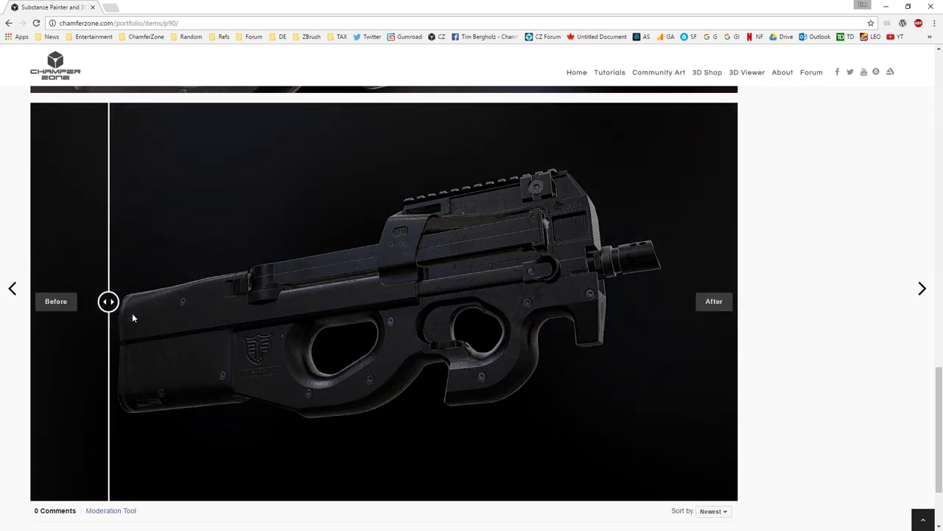
pyautogui.moveTo(109, 301); pyautogui.dragTo(235, 342)
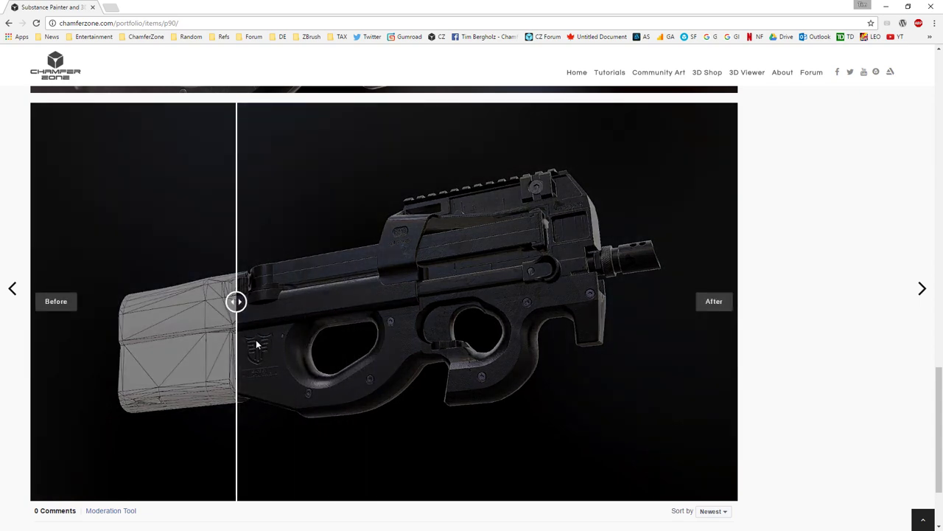
pyautogui.moveTo(237, 302); pyautogui.dragTo(581, 301)
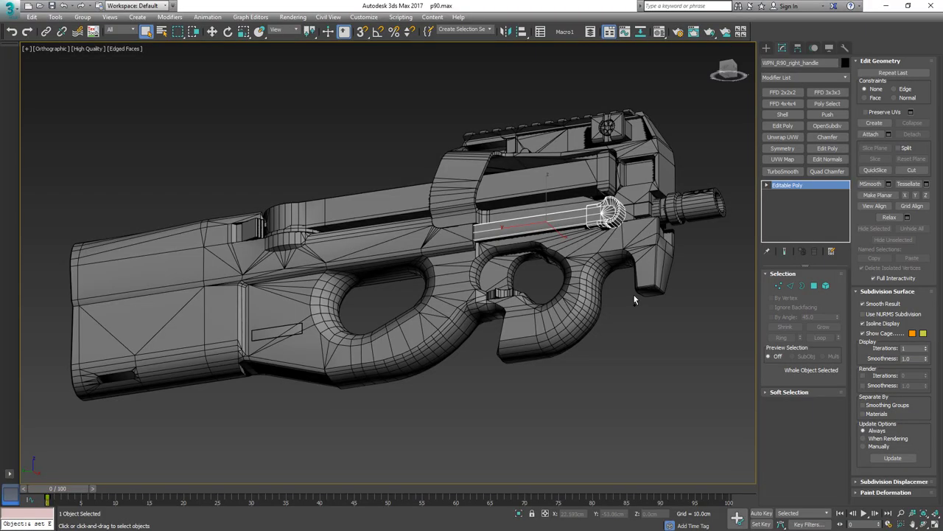
# Select the gun's parts, apply Unwrap UVW with the Edit UVWs window open, and switch to polygon selection with nothing selected
pyautogui.moveTo(633, 299)
pyautogui.keyDown('alt'); pyautogui.mouseDown(button='middle')
pyautogui.moveTo(514, 303)
pyautogui.moveTo(636, 295)
pyautogui.moveTo(636, 317)
pyautogui.moveTo(646, 310)
pyautogui.mouseUp(button='middle'); pyautogui.keyUp('alt')
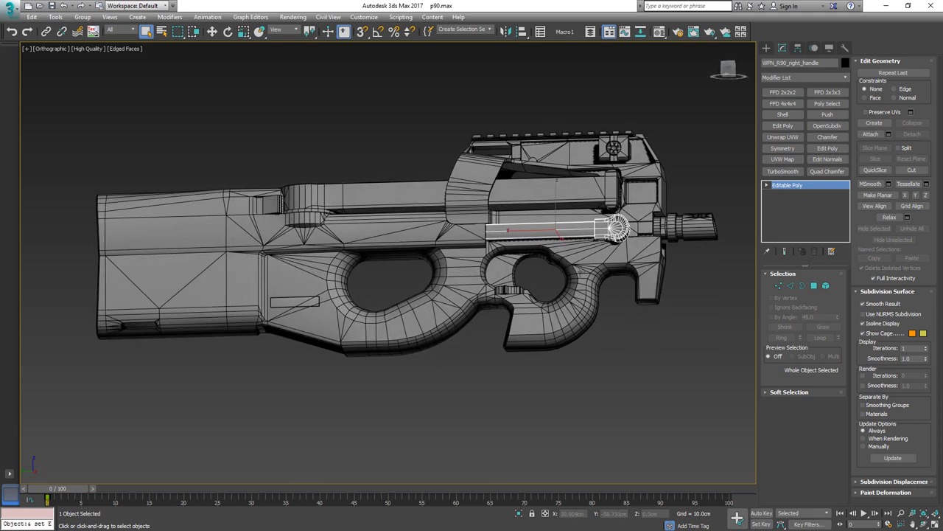
pyautogui.moveTo(525, 261); pyautogui.dragTo(642, 301, button='middle')
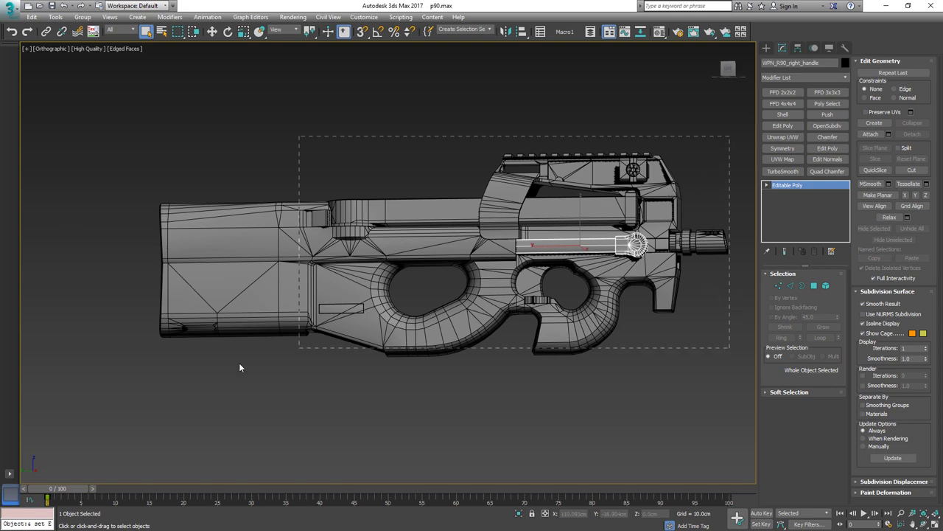
pyautogui.moveTo(238, 363); pyautogui.dragTo(124, 415)
pyautogui.hotkey('ctrl', 'u')
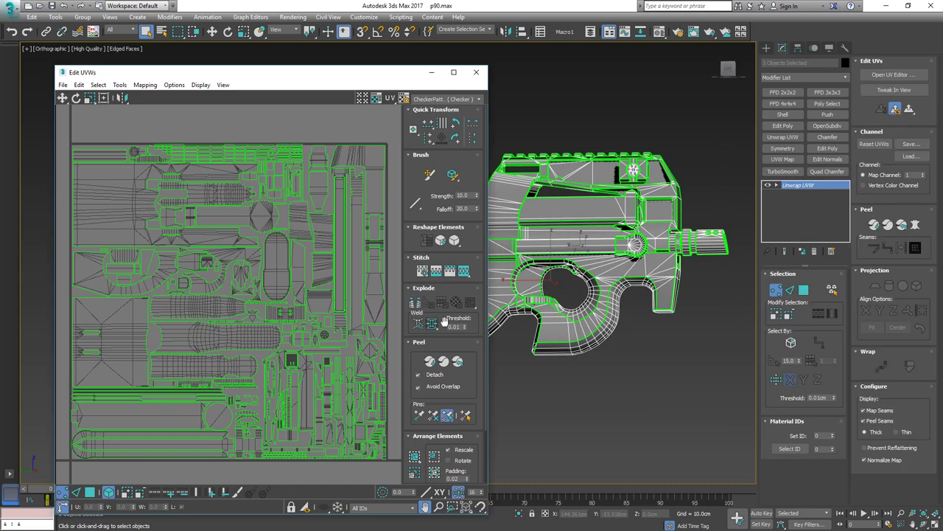
pyautogui.press('3')
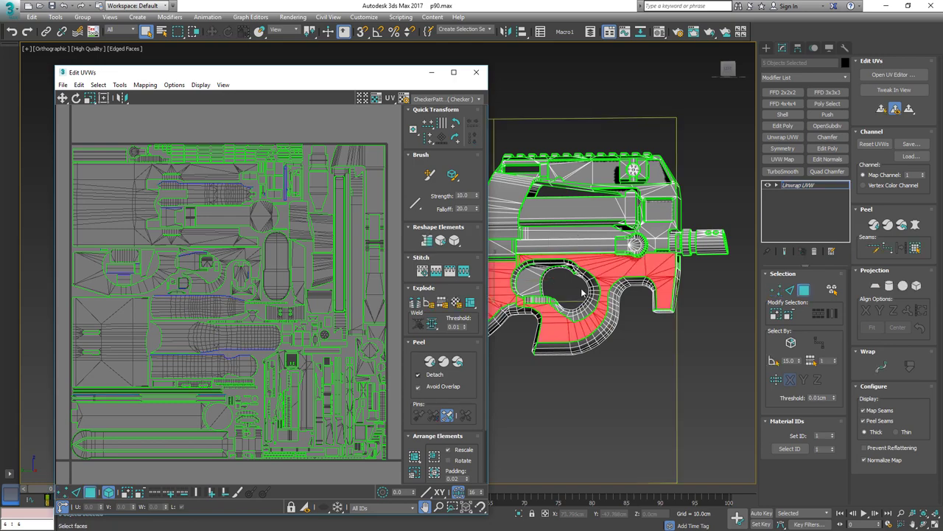
pyautogui.click(649, 373)
# Move the Edit UVWs window clear of the gun and examine the model's seams from both sides beside its UV layout
pyautogui.moveTo(565, 134); pyautogui.dragTo(619, 170, button='middle')
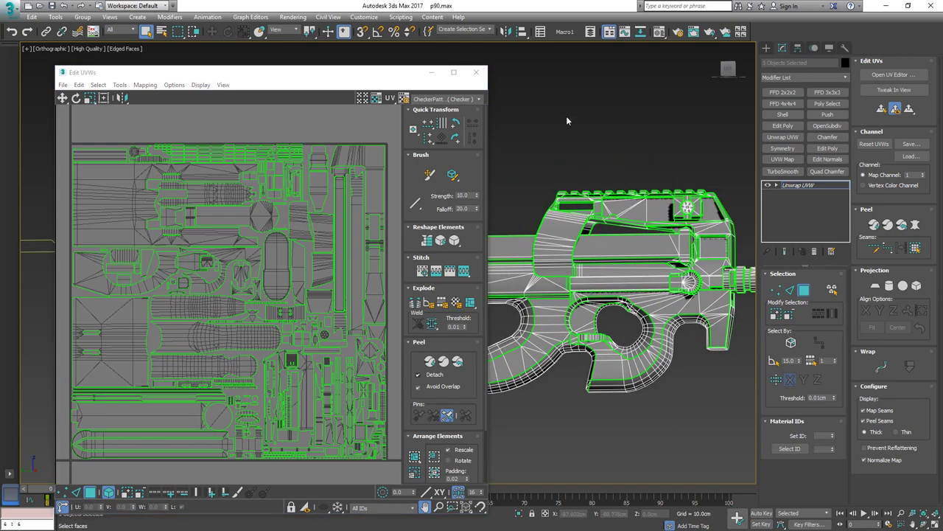
pyautogui.keyDown('alt'); pyautogui.moveTo(687, 174); pyautogui.dragTo(539, 165, button='middle'); pyautogui.keyUp('alt')
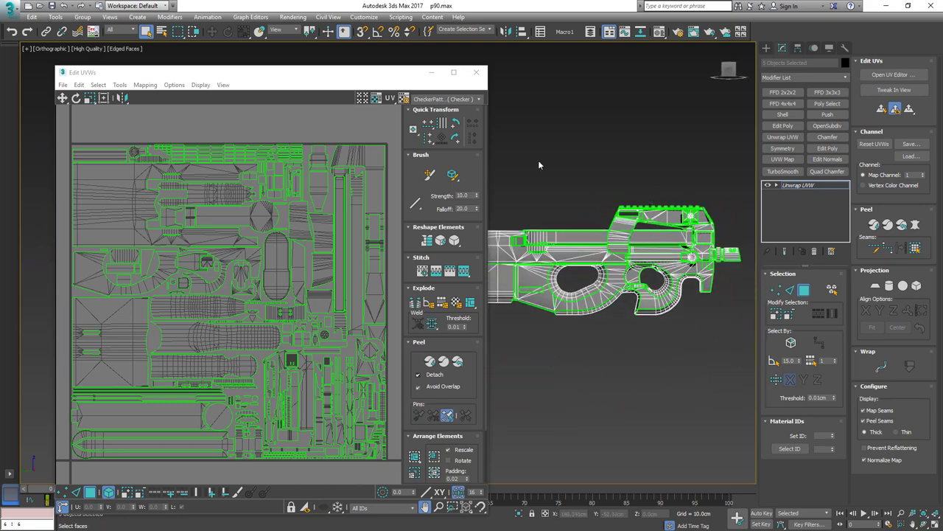
pyautogui.moveTo(369, 81); pyautogui.dragTo(300, 76)
pyautogui.keyDown('alt'); pyautogui.moveTo(503, 148); pyautogui.dragTo(596, 211, button='middle'); pyautogui.keyUp('alt')
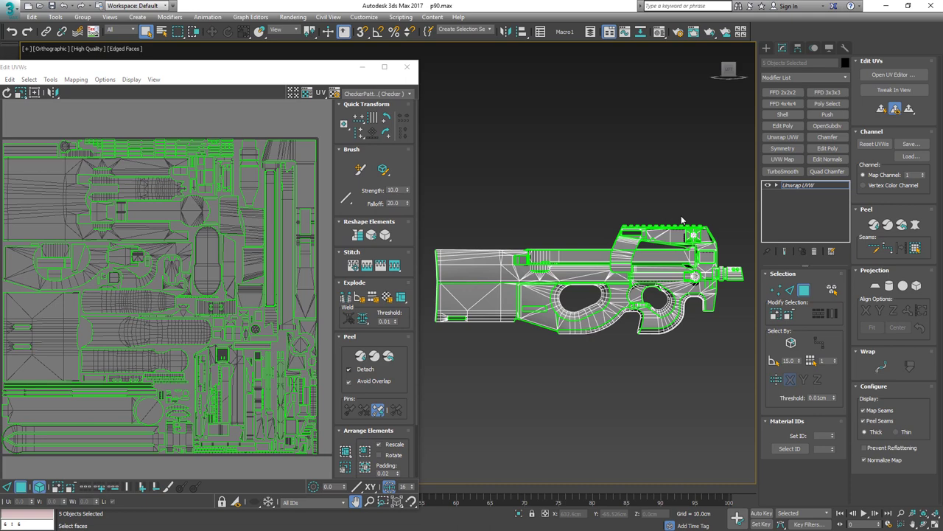
pyautogui.keyDown('alt'); pyautogui.moveTo(670, 206); pyautogui.dragTo(639, 172, button='middle'); pyautogui.keyUp('alt')
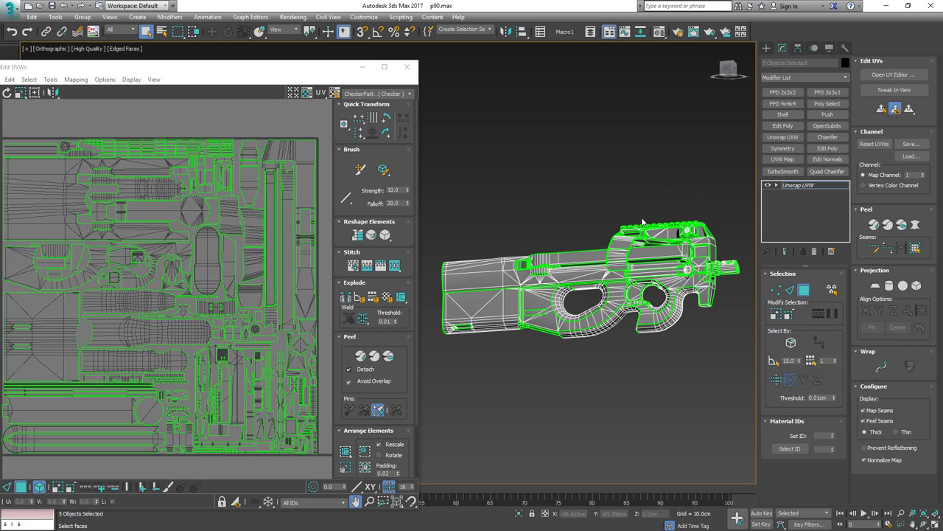
pyautogui.keyDown('alt'); pyautogui.moveTo(633, 214); pyautogui.dragTo(506, 215, button='middle'); pyautogui.keyUp('alt')
pyautogui.scroll(4, 623, 202)
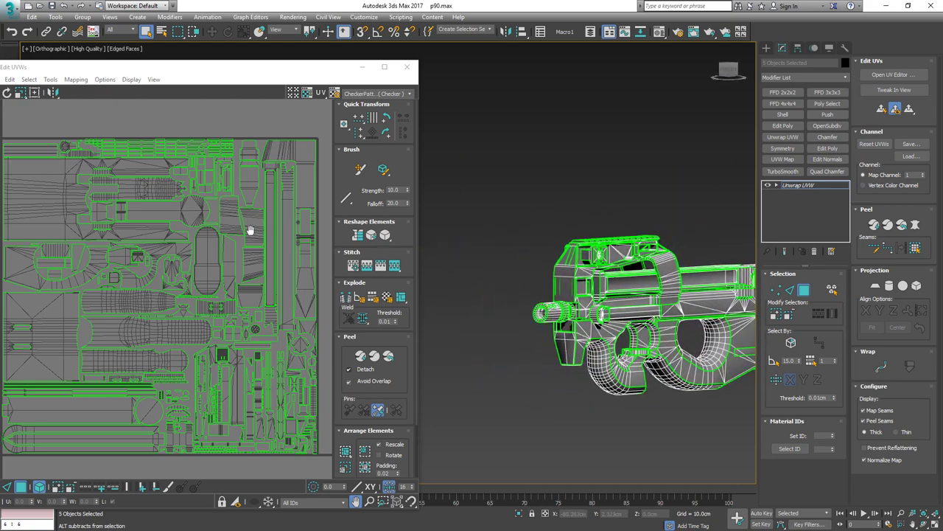
pyautogui.moveTo(529, 296); pyautogui.dragTo(466, 228, button='middle')
pyautogui.keyDown('alt'); pyautogui.moveTo(479, 259); pyautogui.dragTo(589, 261, button='middle'); pyautogui.keyUp('alt')
pyautogui.keyDown('alt'); pyautogui.moveTo(504, 300); pyautogui.dragTo(560, 301, button='middle'); pyautogui.keyUp('alt')
pyautogui.scroll(-2, 642, 250)
pyautogui.moveTo(201, 271)
pyautogui.mouseDown(button='middle')
pyautogui.moveTo(221, 266)
pyautogui.moveTo(191, 271)
pyautogui.mouseUp(button='middle')
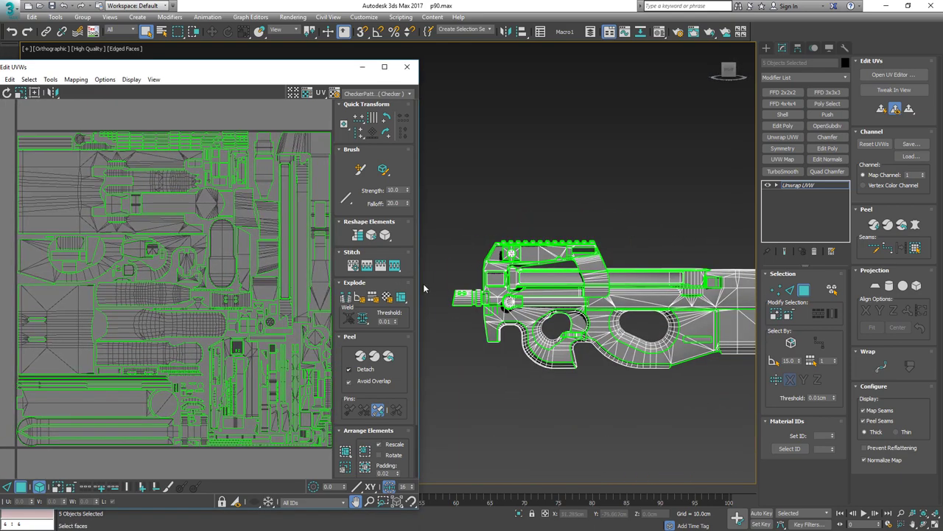
# Widen the Edit UVWs window and centre the full UV layout beside the gun
pyautogui.moveTo(419, 284); pyautogui.dragTo(513, 285)
pyautogui.moveTo(392, 282); pyautogui.dragTo(384, 279, button='middle')
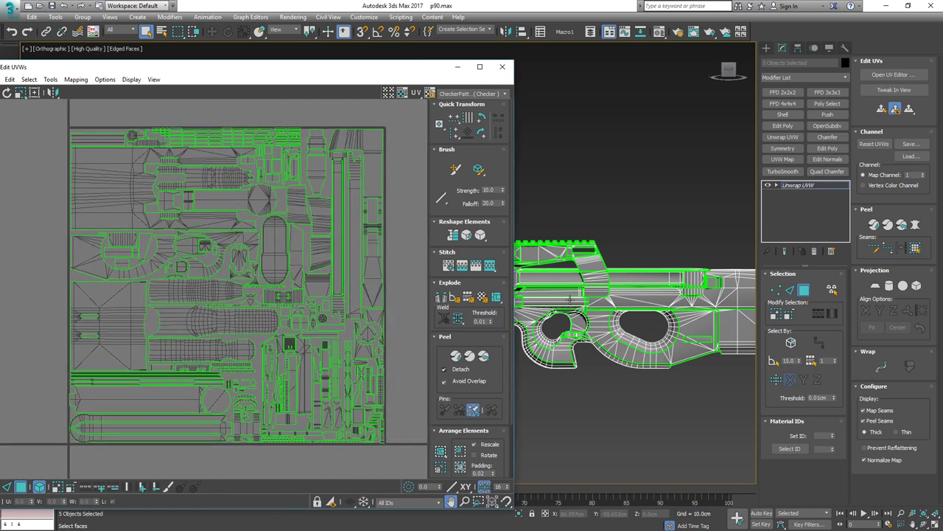
pyautogui.keyDown('alt'); pyautogui.moveTo(570, 299); pyautogui.dragTo(604, 294, button='middle'); pyautogui.keyUp('alt')
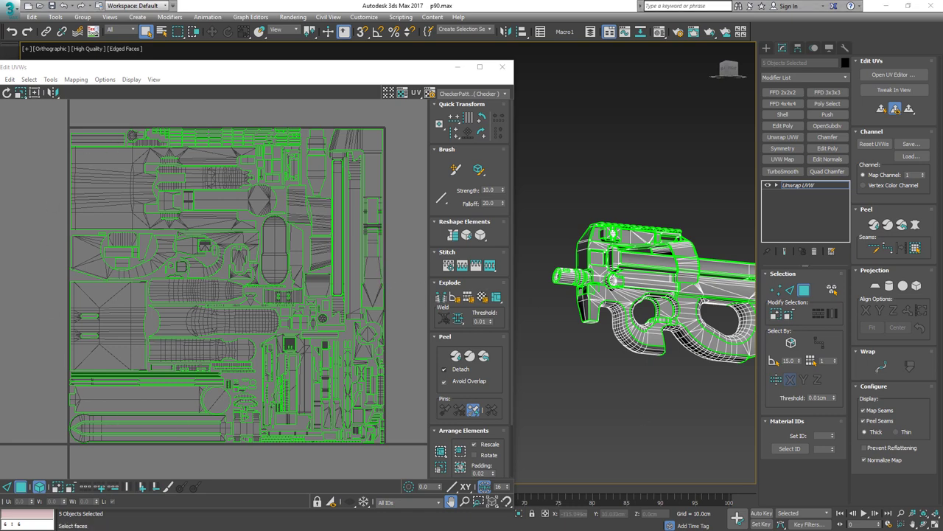
# Switch to Windows Photo Viewer to view the P90 roughness and base color textures, and minimize it to return to 3ds Max
pyautogui.hotkey('alt', 'Tab')
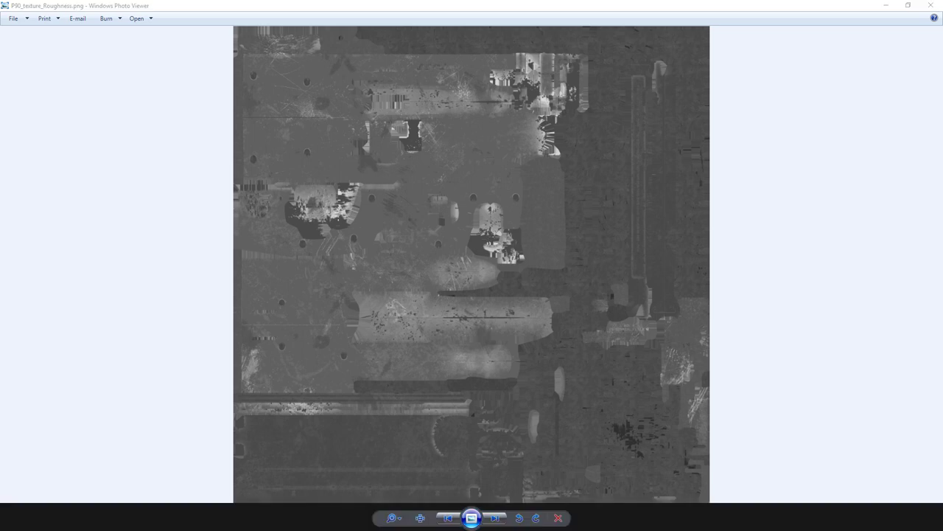
pyautogui.hotkey('alt', 'Tab')
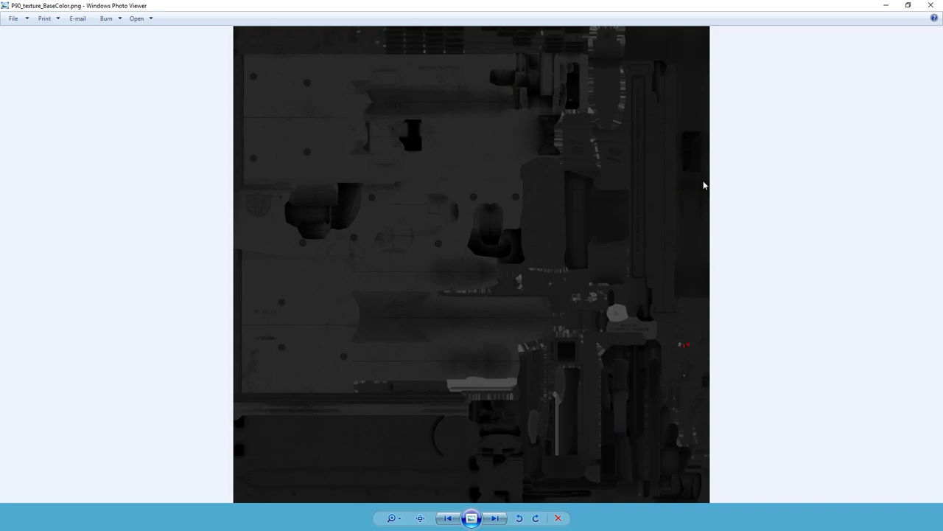
pyautogui.click(886, 6)
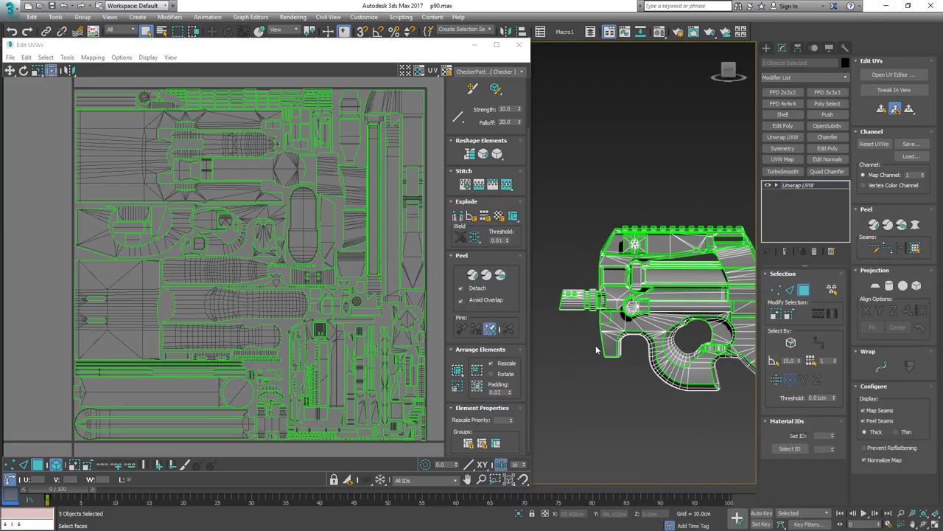
# Select the rounded butt plate island in the UV layout and inspect the matching faces at the rear of the stock
pyautogui.moveTo(440, 209); pyautogui.dragTo(417, 214, button='middle')
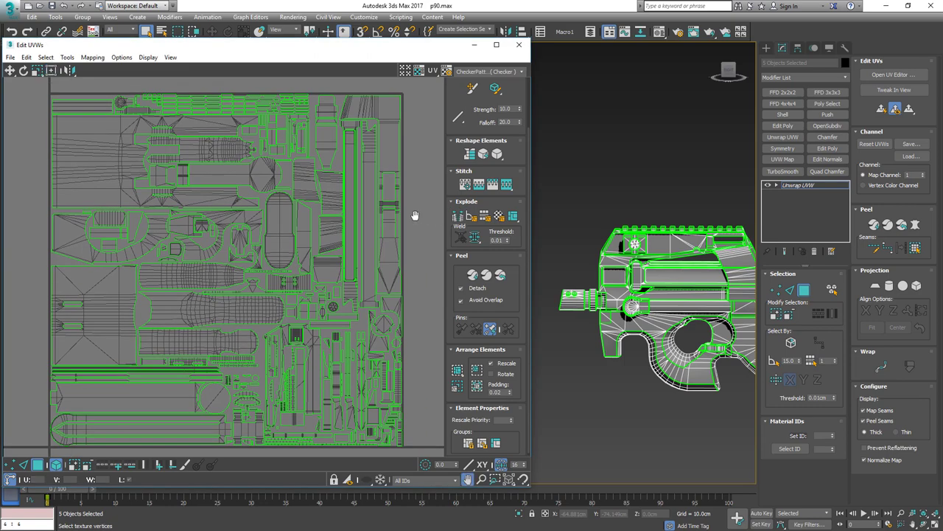
pyautogui.moveTo(398, 292); pyautogui.dragTo(426, 290, button='middle')
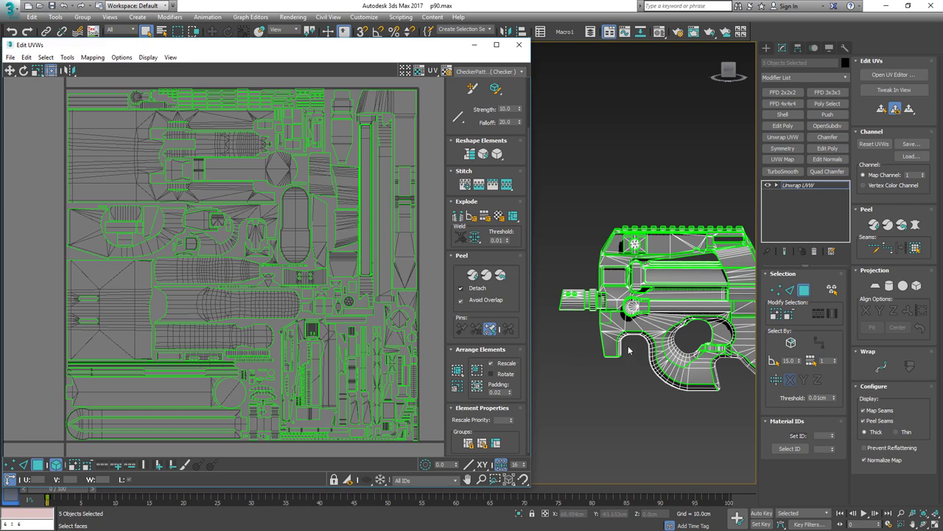
pyautogui.keyDown('alt'); pyautogui.moveTo(623, 330); pyautogui.dragTo(639, 302, button='middle'); pyautogui.keyUp('alt')
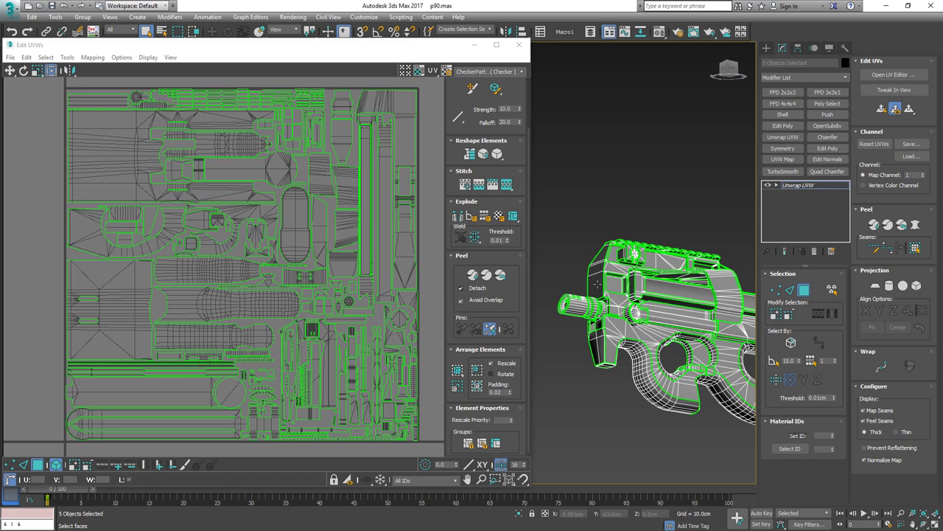
pyautogui.click(291, 199)
pyautogui.keyDown('alt'); pyautogui.moveTo(703, 302); pyautogui.dragTo(659, 308, button='middle'); pyautogui.keyUp('alt')
pyautogui.moveTo(604, 291); pyautogui.dragTo(677, 239, button='middle')
pyautogui.scroll(5, 701, 333)
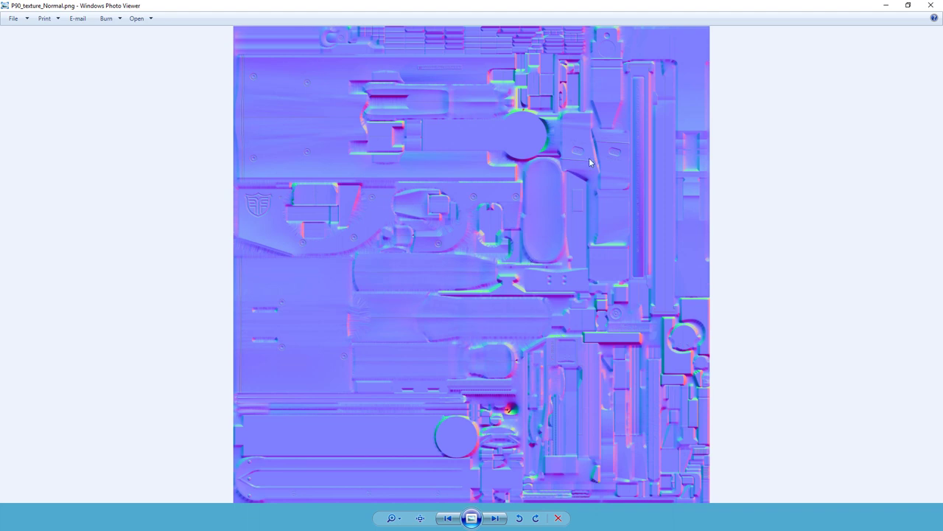
# Minimize the P90 normal map, clear the butt plate selection, and examine the front of the gun
pyautogui.click(885, 6)
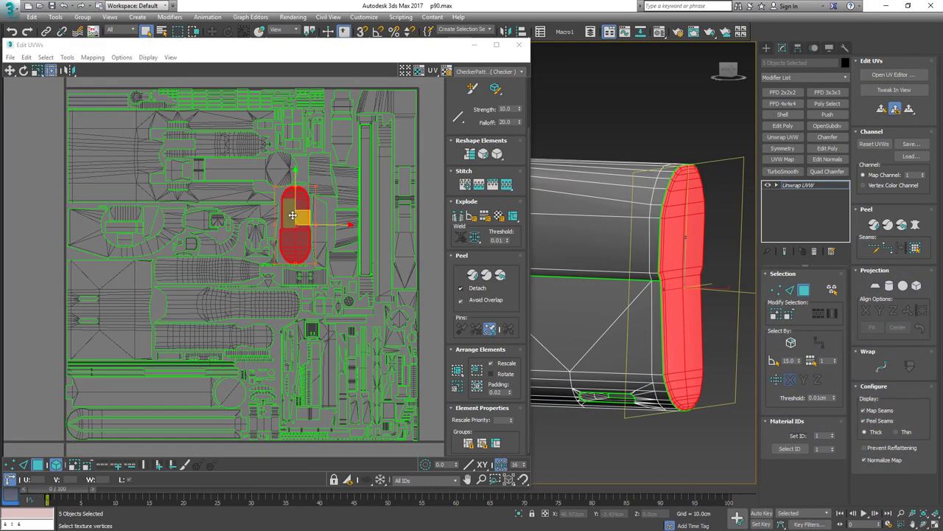
pyautogui.click(425, 197)
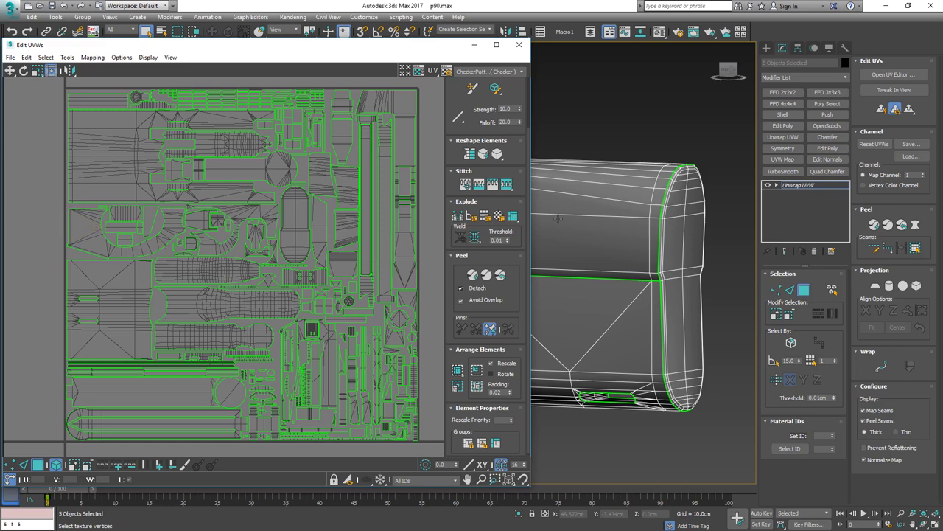
pyautogui.moveTo(559, 218); pyautogui.dragTo(768, 240, button='middle')
pyautogui.moveTo(575, 234); pyautogui.dragTo(633, 190, button='middle')
pyautogui.scroll(-3, 667, 232)
pyautogui.scroll(-3, 609, 226)
pyautogui.scroll(3, 639, 230)
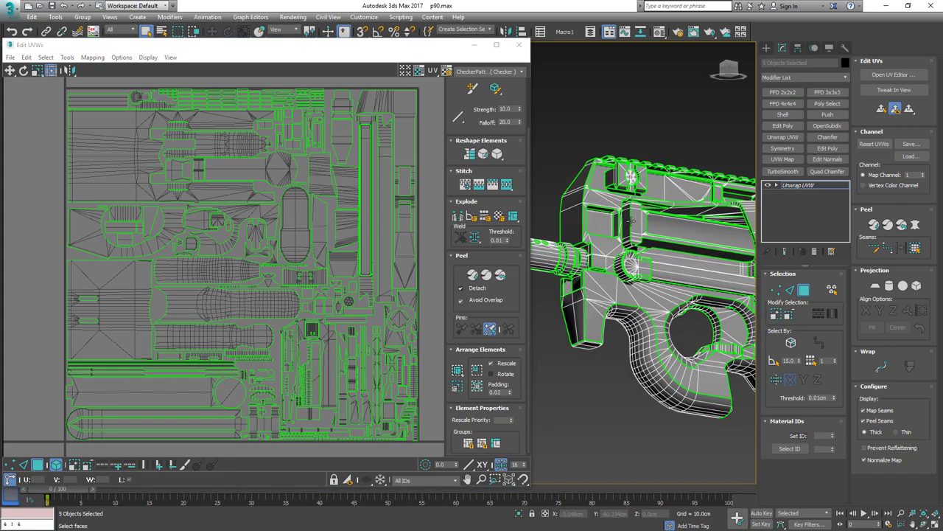
pyautogui.moveTo(614, 224); pyautogui.dragTo(638, 239, button='middle')
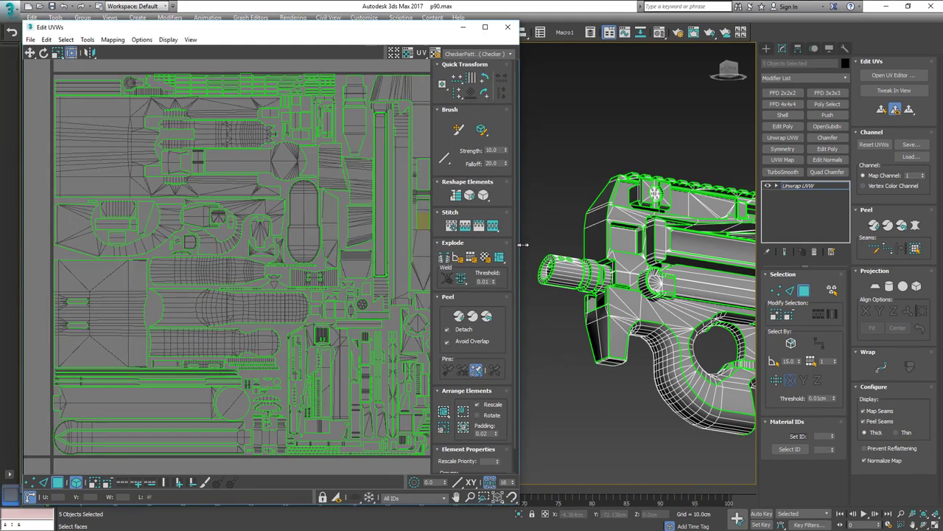
# Narrow the Edit UVWs window slightly and reselect the stock's rounded butt plate island to show its faces on the model
pyautogui.moveTo(523, 244); pyautogui.dragTo(513, 244)
pyautogui.keyDown('alt'); pyautogui.moveTo(633, 236); pyautogui.dragTo(682, 350, button='middle'); pyautogui.keyUp('alt')
pyautogui.moveTo(721, 401); pyautogui.dragTo(588, 298, button='middle')
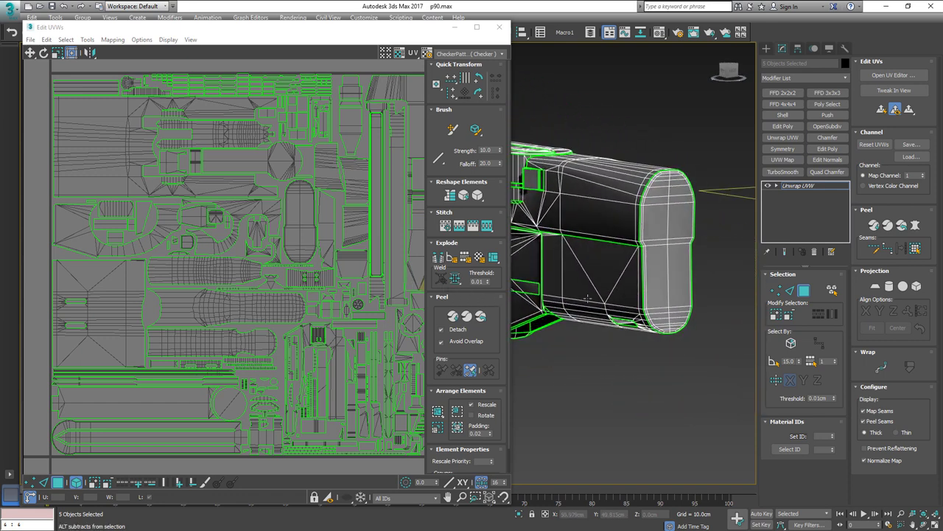
pyautogui.scroll(3, 672, 304)
pyautogui.keyDown('alt'); pyautogui.moveTo(645, 225); pyautogui.dragTo(623, 283, button='middle'); pyautogui.keyUp('alt')
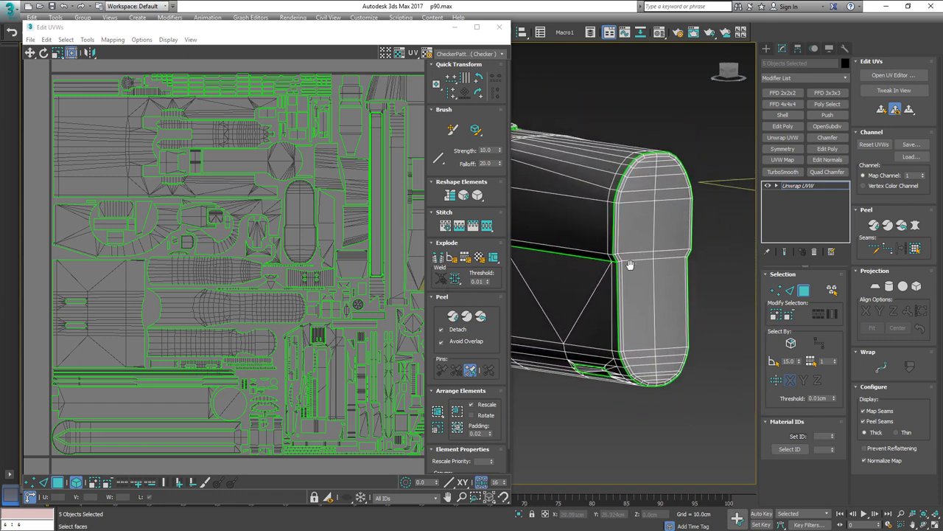
pyautogui.scroll(1, 623, 283)
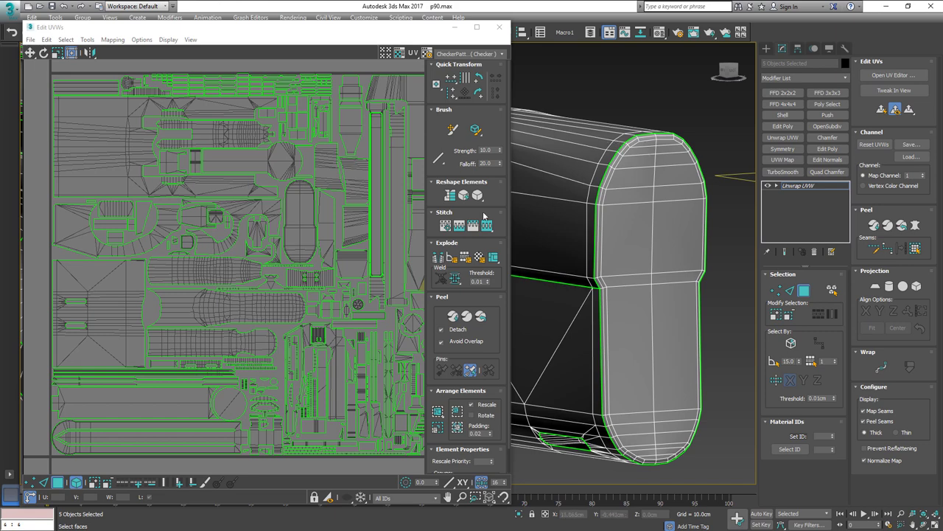
pyautogui.click(293, 190)
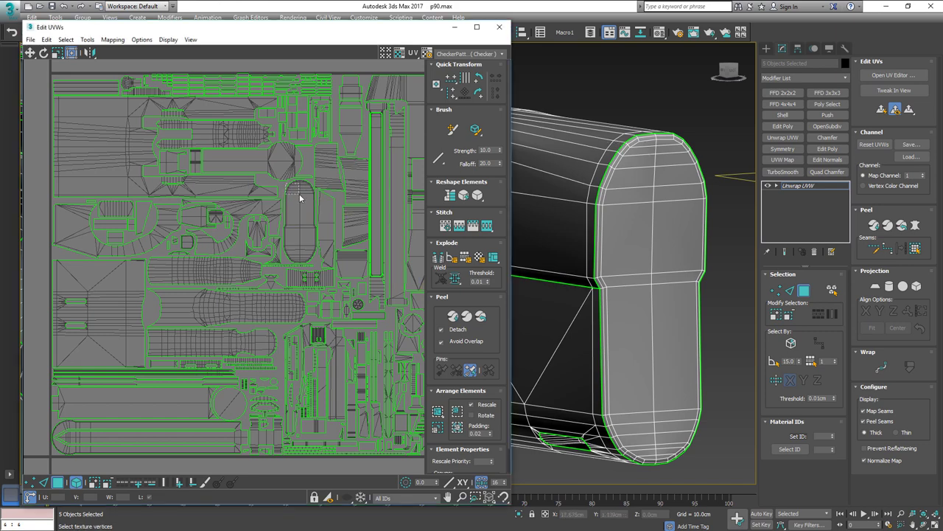
pyautogui.click(300, 194)
pyautogui.keyDown('alt'); pyautogui.moveTo(663, 243); pyautogui.dragTo(572, 248, button='middle'); pyautogui.keyUp('alt')
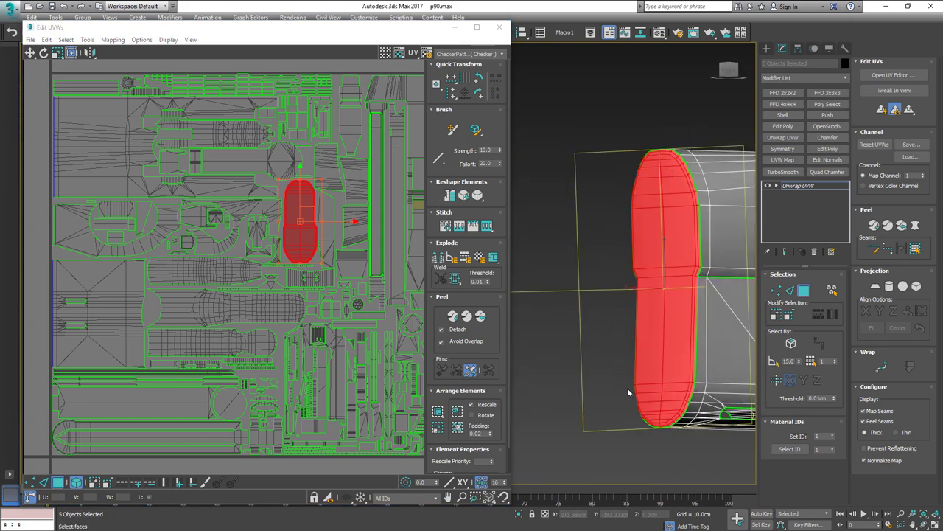
# Add the row of stock faces bordering the butt plate around its upper corner to the face selection
pyautogui.keyDown('alt'); pyautogui.moveTo(692, 252); pyautogui.dragTo(690, 221, button='middle'); pyautogui.keyUp('alt')
pyautogui.keyDown('ctrl'); pyautogui.click(690, 211); pyautogui.keyUp('ctrl')
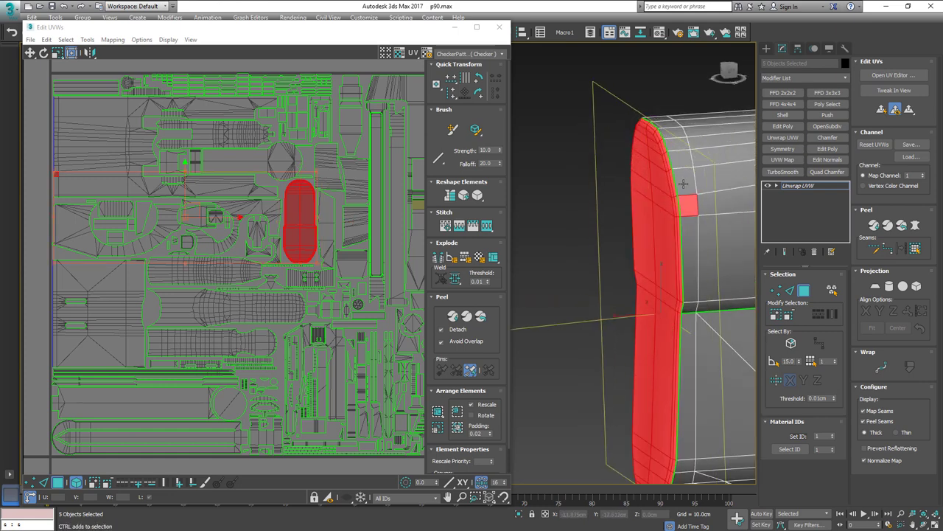
pyautogui.keyDown('ctrl'); pyautogui.click(683, 183); pyautogui.keyUp('ctrl')
pyautogui.keyDown('ctrl'); pyautogui.click(678, 164); pyautogui.keyUp('ctrl')
pyautogui.keyDown('ctrl'); pyautogui.click(671, 145); pyautogui.keyUp('ctrl')
pyautogui.keyDown('ctrl'); pyautogui.click(671, 132); pyautogui.keyUp('ctrl')
pyautogui.moveTo(672, 127)
pyautogui.keyDown('ctrl'); pyautogui.mouseDown()
pyautogui.moveTo(695, 123)
pyautogui.moveTo(699, 138)
pyautogui.mouseUp(); pyautogui.keyUp('ctrl')
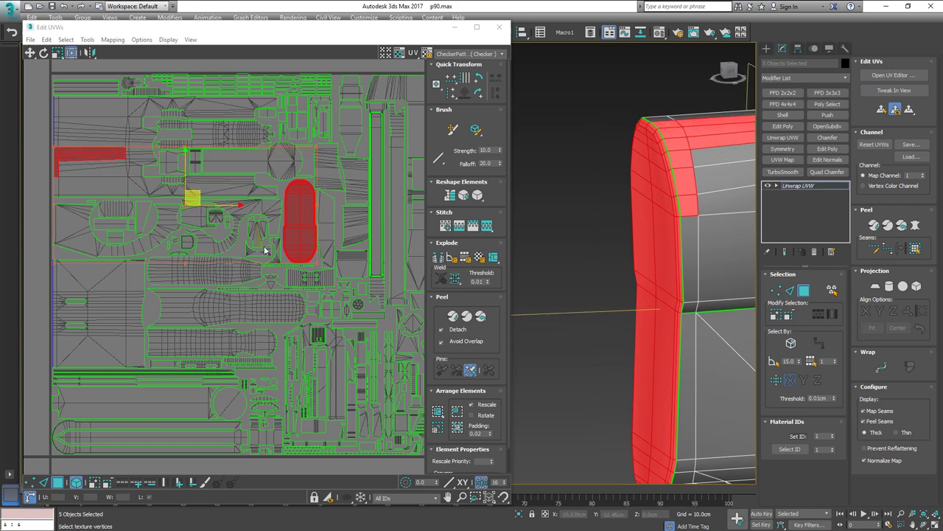
# Examine the butt plate island up close in the UV layout, and clear the face selection
pyautogui.moveTo(289, 263); pyautogui.dragTo(330, 225, button='middle')
pyautogui.scroll(5, 330, 225)
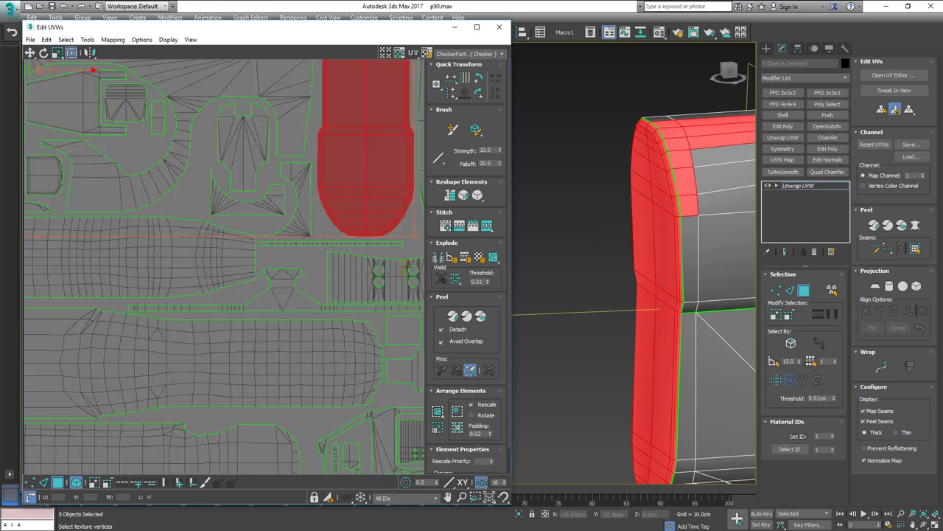
pyautogui.moveTo(411, 238); pyautogui.dragTo(343, 240, button='middle')
pyautogui.moveTo(335, 165); pyautogui.dragTo(329, 231, button='middle')
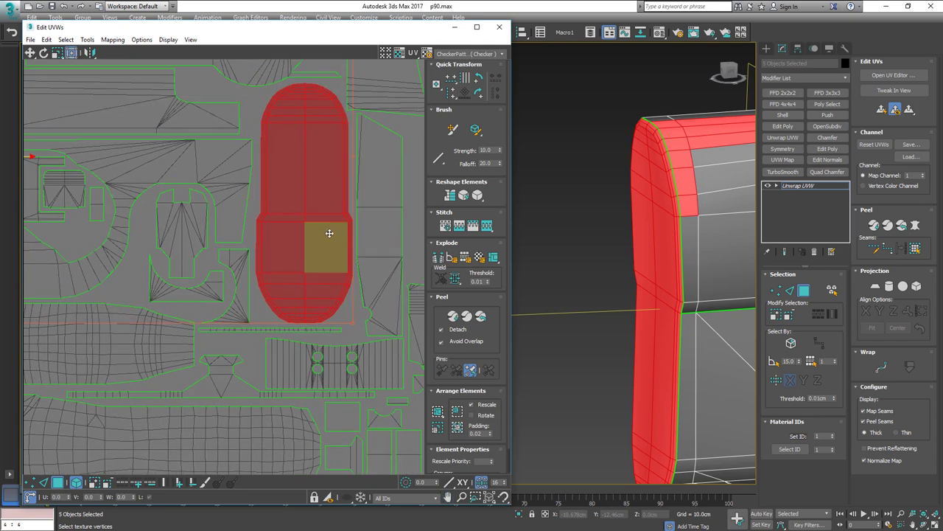
pyautogui.click(580, 246)
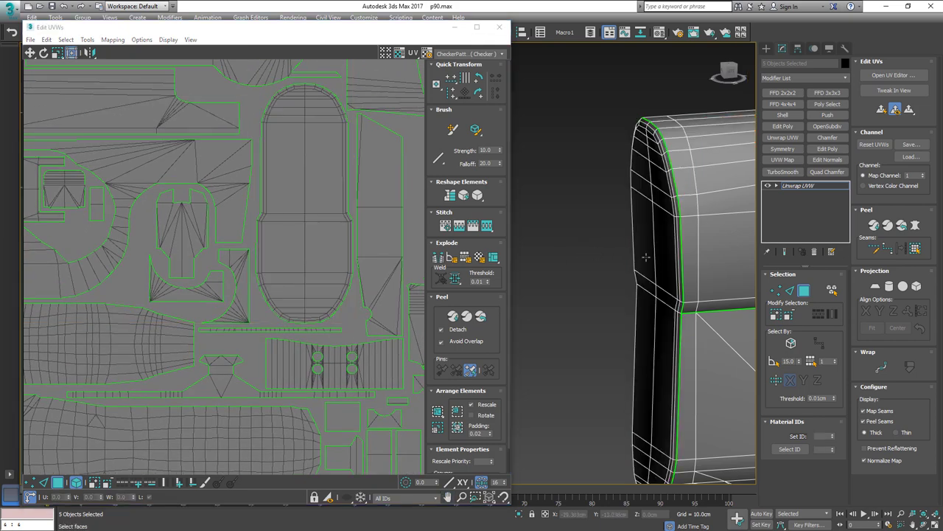
# Turn off the mesh edge display in the viewport and show the front side of the gun beside the wider UV layout
pyautogui.moveTo(646, 258); pyautogui.dragTo(670, 295, button='middle')
pyautogui.press('F4')
pyautogui.scroll(-5, 612, 263)
pyautogui.keyDown('alt'); pyautogui.moveTo(670, 295); pyautogui.dragTo(495, 301, button='middle'); pyautogui.keyUp('alt')
pyautogui.keyDown('alt'); pyautogui.moveTo(589, 313); pyautogui.dragTo(713, 285, button='middle'); pyautogui.keyUp('alt')
pyautogui.moveTo(561, 299); pyautogui.dragTo(599, 290, button='middle')
pyautogui.scroll(-6, 266, 249)
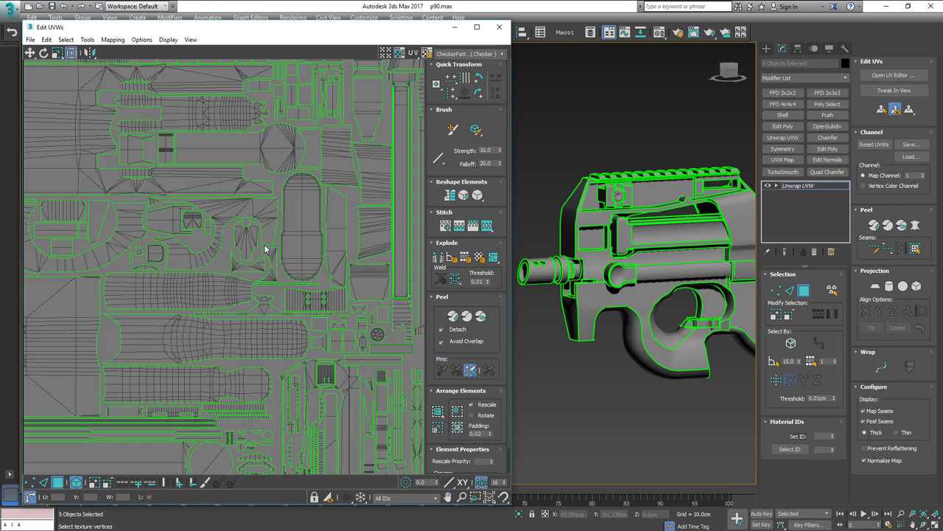
# Select the large stock shell island in the UV layout and inspect its matching faces along the gun's side
pyautogui.click(107, 170)
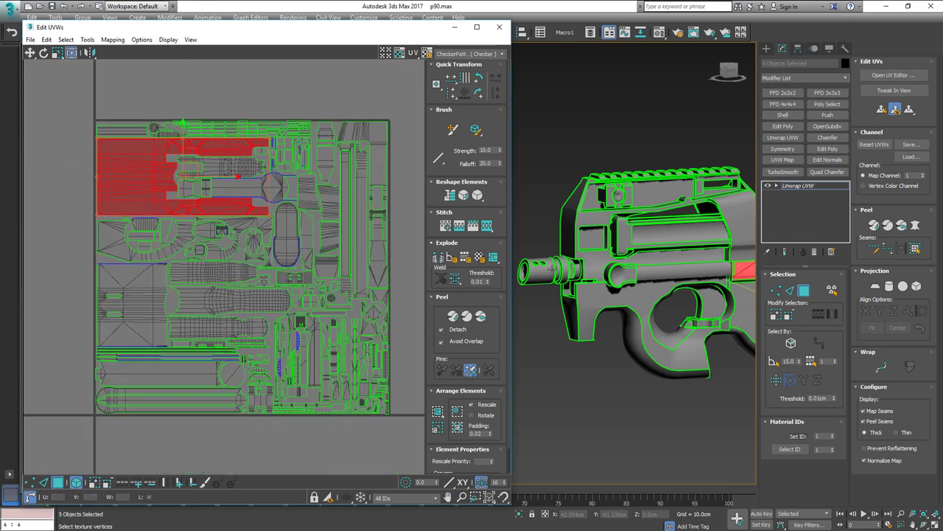
pyautogui.moveTo(696, 275); pyautogui.dragTo(581, 276, button='middle')
pyautogui.keyDown('alt'); pyautogui.moveTo(581, 276); pyautogui.dragTo(637, 280, button='middle'); pyautogui.keyUp('alt')
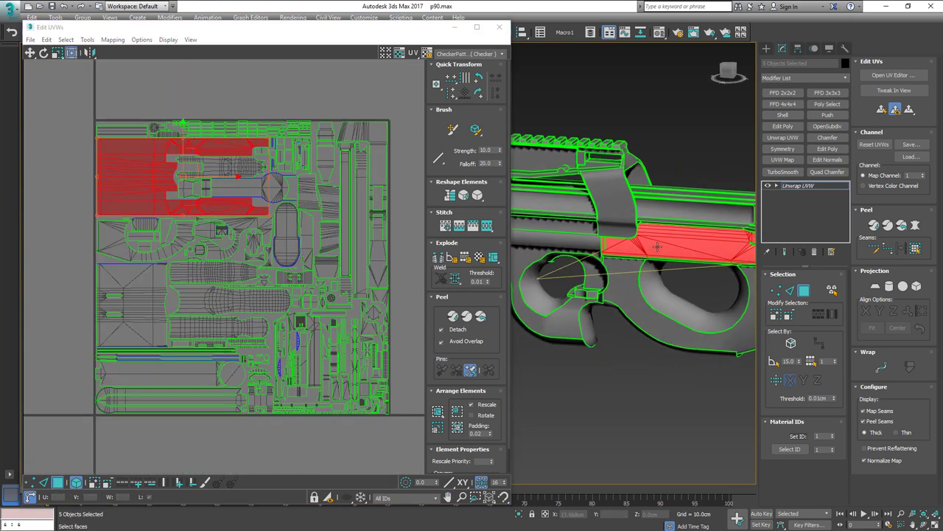
pyautogui.moveTo(712, 245); pyautogui.dragTo(609, 257, button='middle')
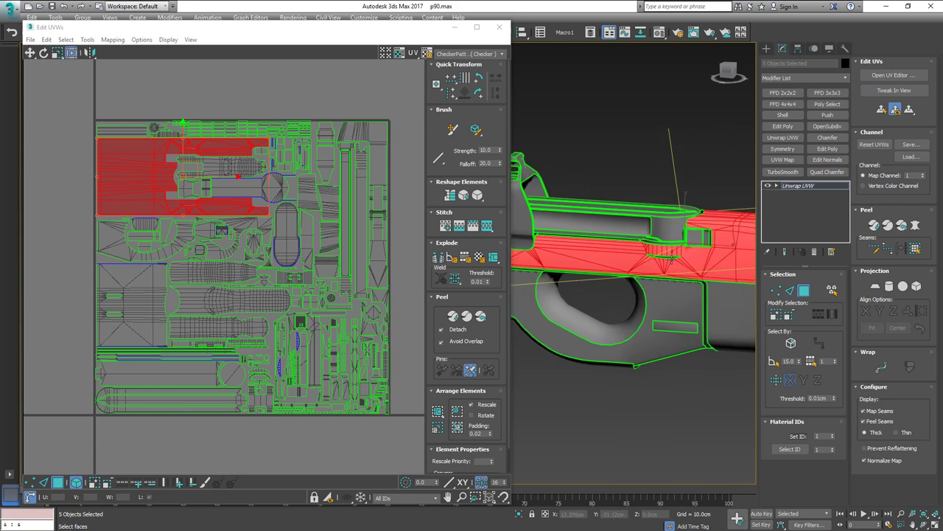
pyautogui.moveTo(691, 262); pyautogui.dragTo(624, 266, button='middle')
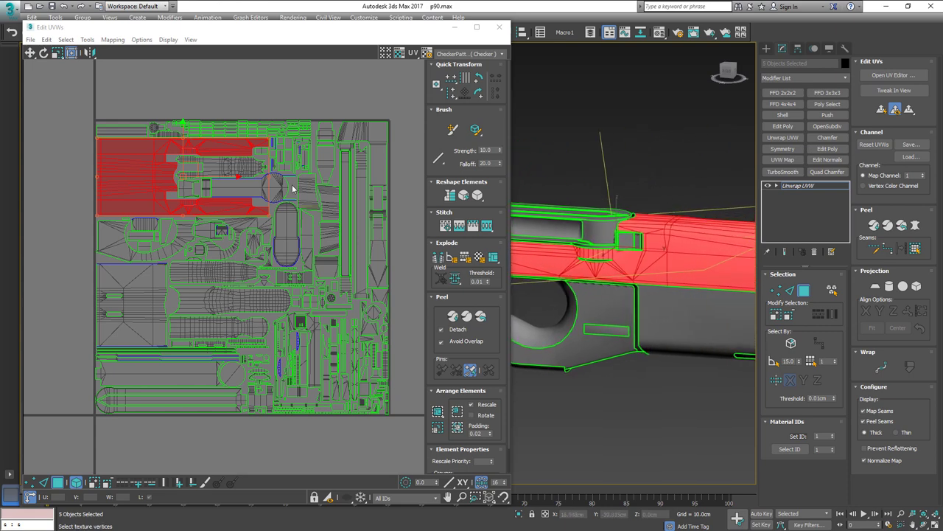
# Clear the selection, reselect the large stock shell island, and examine the rear of the gun up to the sight rail's end
pyautogui.click(377, 108)
pyautogui.moveTo(404, 107); pyautogui.dragTo(104, 409)
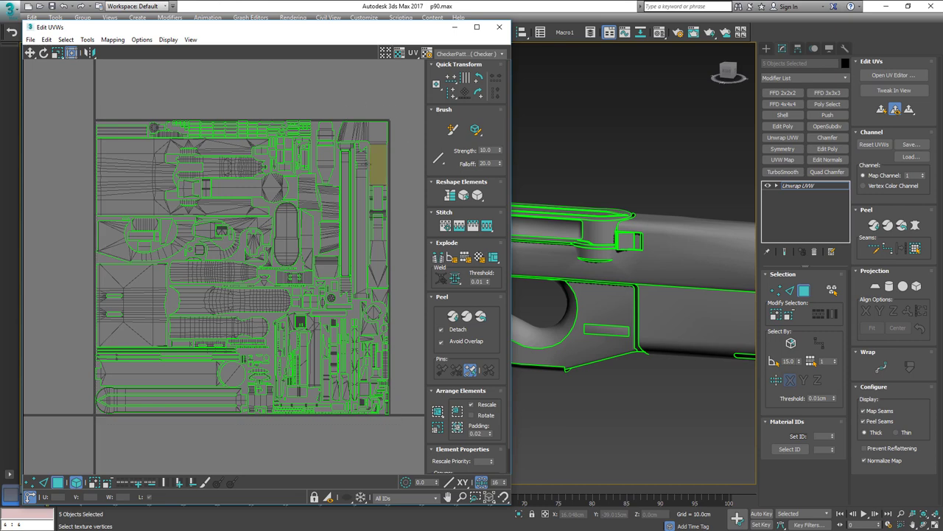
pyautogui.scroll(2, 272, 213)
pyautogui.scroll(2, 272, 212)
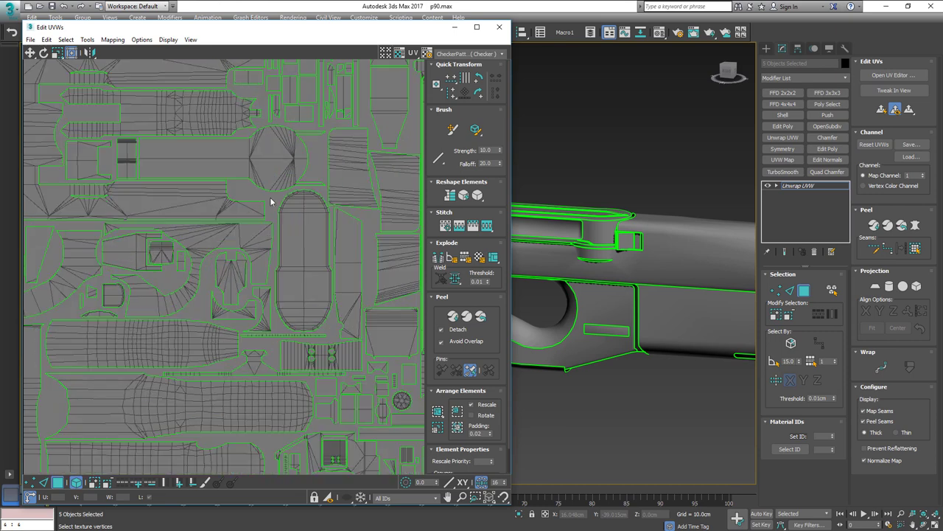
pyautogui.click(225, 209)
pyautogui.keyDown('alt'); pyautogui.moveTo(660, 263); pyautogui.dragTo(622, 266, button='middle'); pyautogui.keyUp('alt')
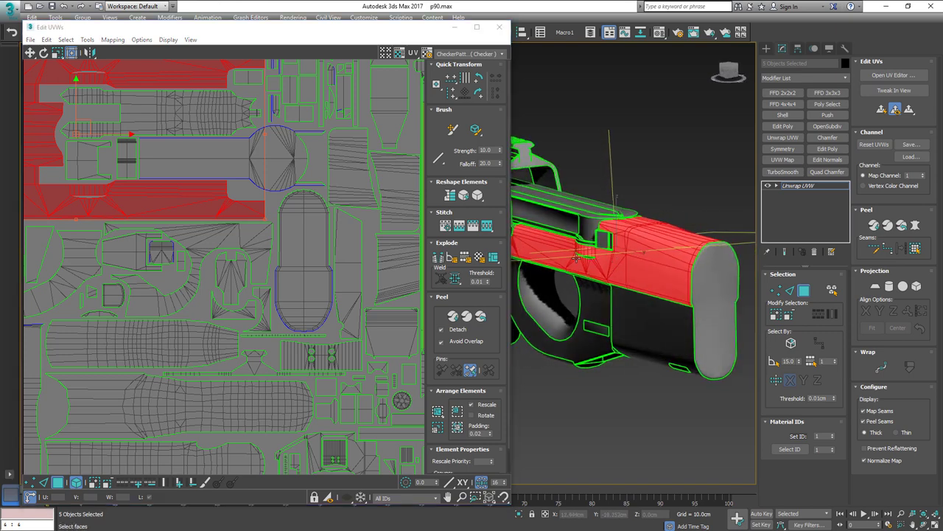
pyautogui.scroll(2, 559, 250)
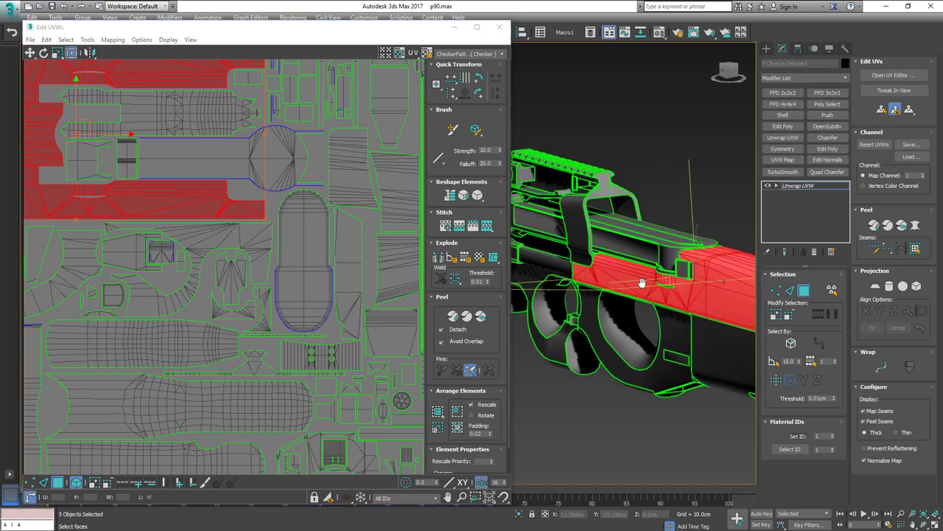
pyautogui.scroll(3, 610, 194)
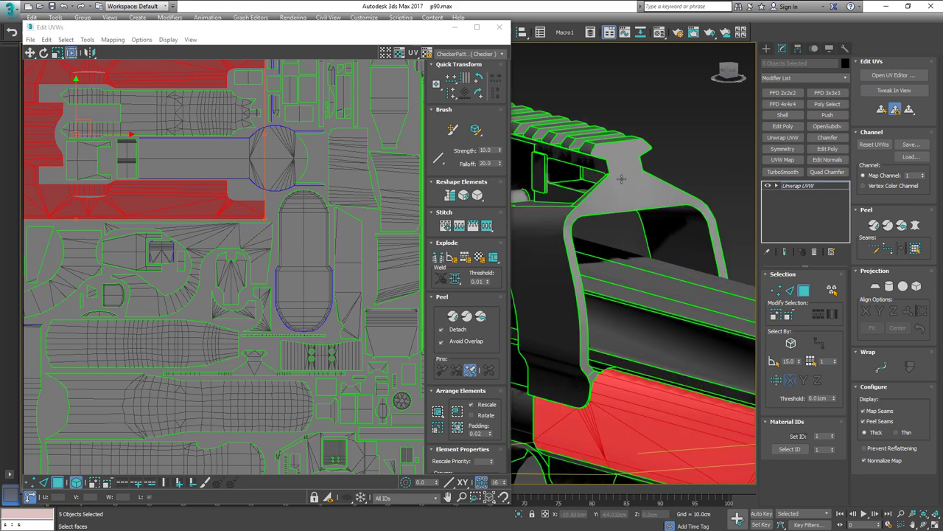
# Pick a face on the rear end of the sight rail and select its whole island in the UV layout
pyautogui.click(616, 152)
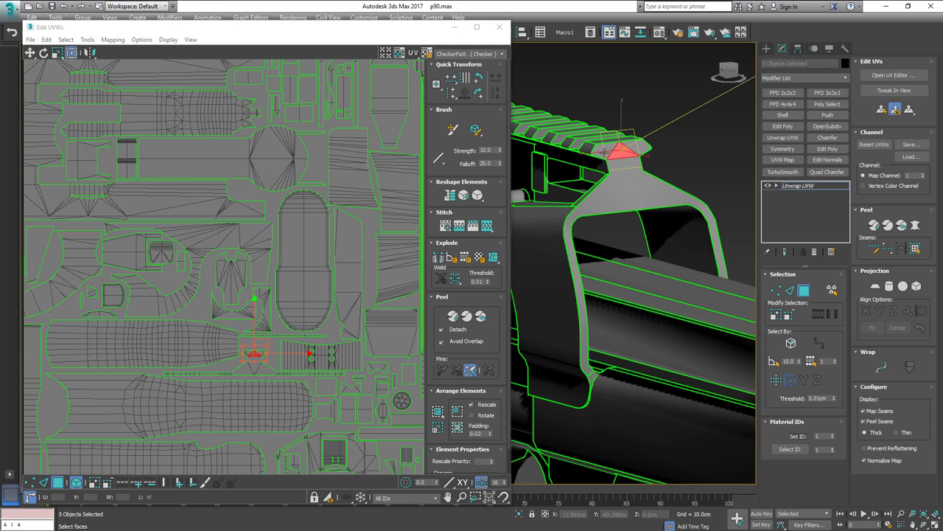
pyautogui.keyDown('alt'); pyautogui.moveTo(609, 151); pyautogui.dragTo(670, 150, button='middle'); pyautogui.keyUp('alt')
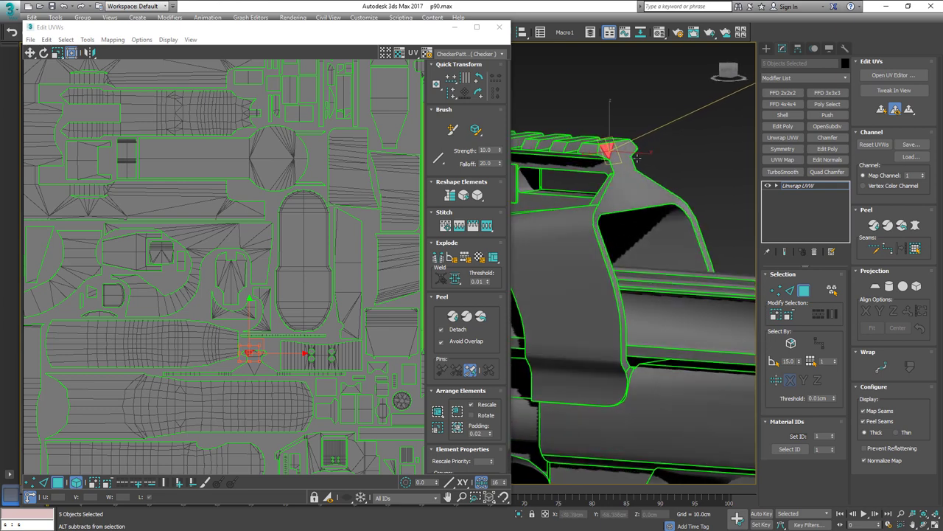
pyautogui.click(618, 197)
pyautogui.moveTo(247, 346); pyautogui.dragTo(277, 260, button='middle')
pyautogui.scroll(5, 276, 259)
pyautogui.click(307, 304)
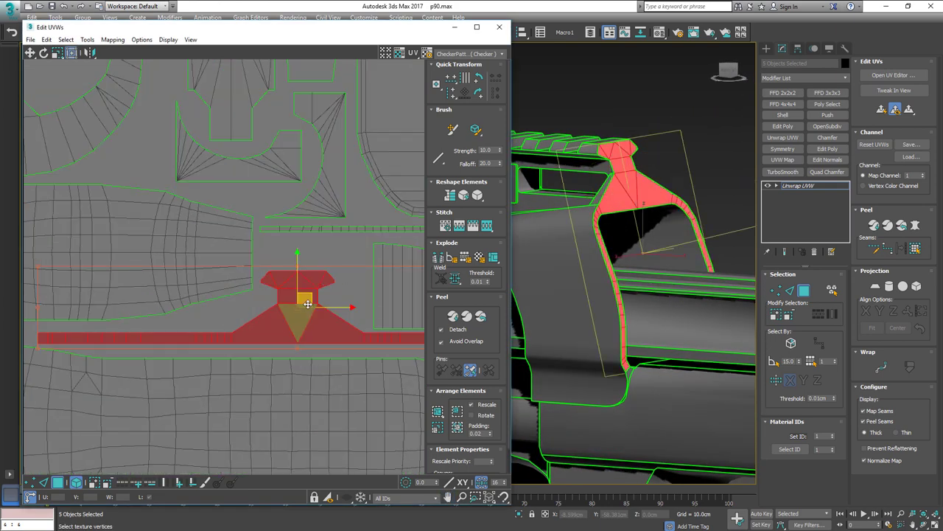
pyautogui.keyDown('alt'); pyautogui.moveTo(641, 254); pyautogui.dragTo(595, 226, button='middle'); pyautogui.keyUp('alt')
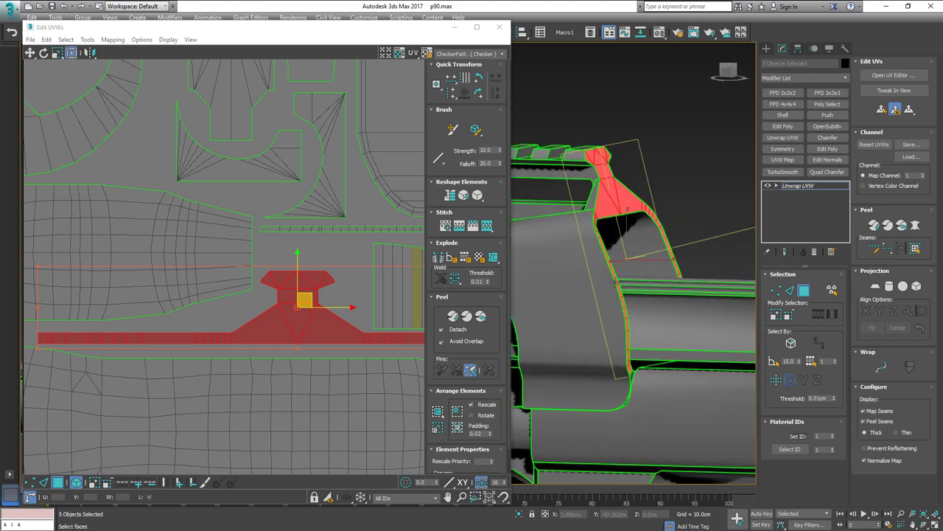
# Select the last top face of the sight rail and compare it with the rear end island's upper edge
pyautogui.keyDown('alt'); pyautogui.moveTo(600, 166); pyautogui.dragTo(641, 206, button='middle'); pyautogui.keyUp('alt')
pyautogui.click(611, 191)
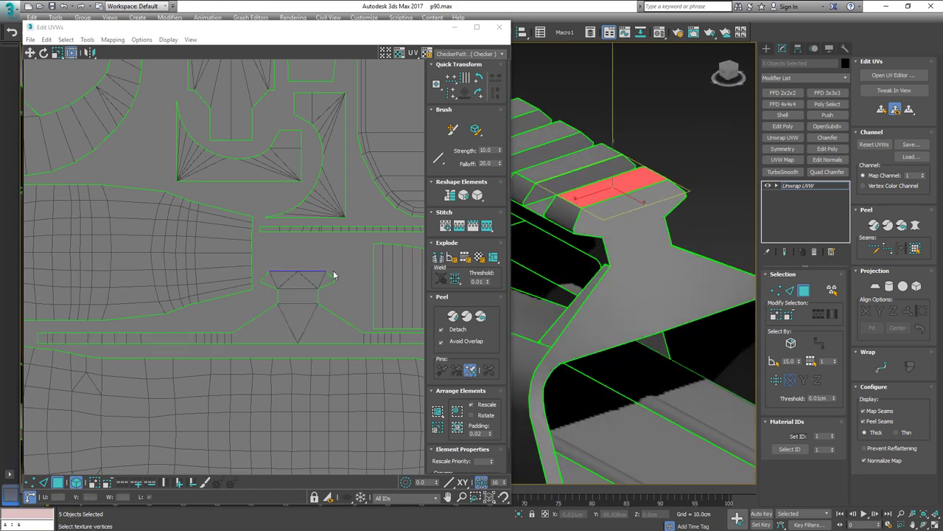
pyautogui.scroll(-5, 689, 273)
pyautogui.keyDown('alt'); pyautogui.moveTo(683, 283); pyautogui.dragTo(721, 245, button='middle'); pyautogui.keyUp('alt')
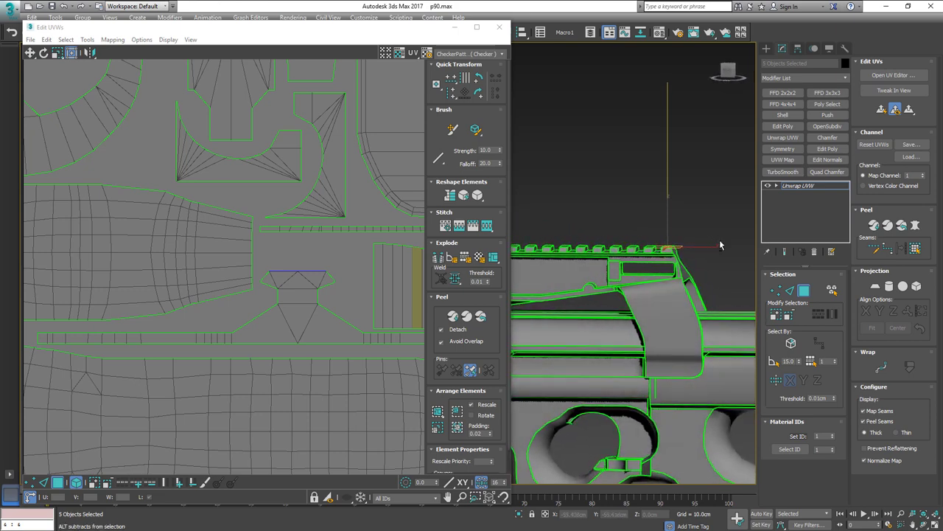
# Select the sloped front face of the gun body above the barrel, and expand it to its whole UV island
pyautogui.moveTo(565, 371); pyautogui.dragTo(636, 277, button='middle')
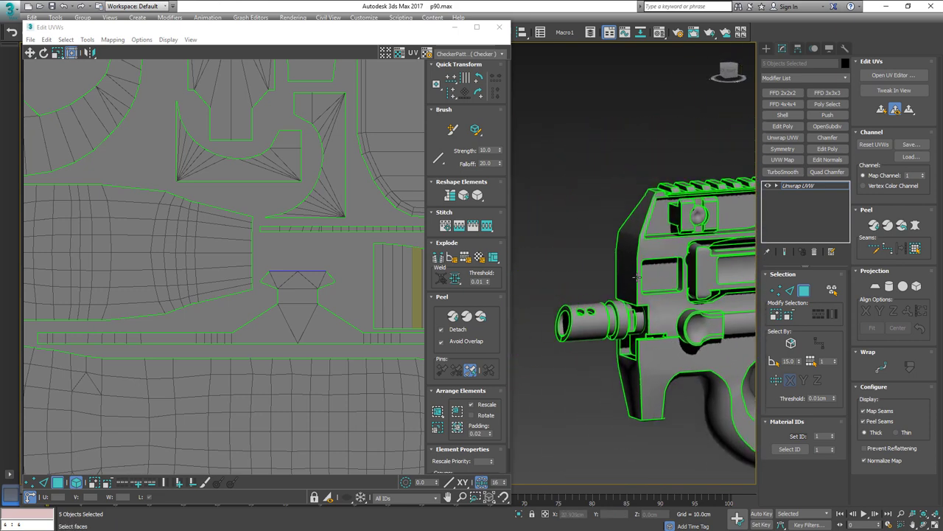
pyautogui.scroll(5, 636, 277)
pyautogui.click(658, 185)
pyautogui.scroll(2, 656, 164)
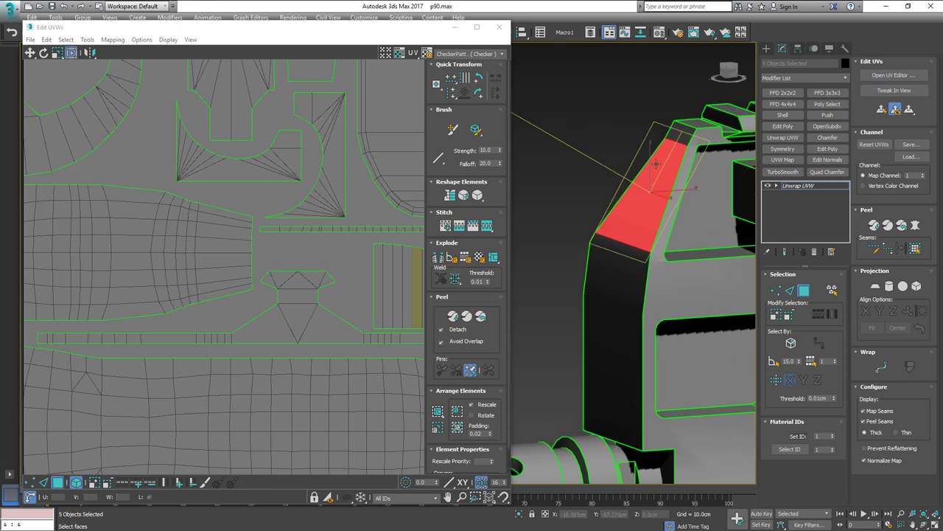
pyautogui.scroll(-8, 268, 251)
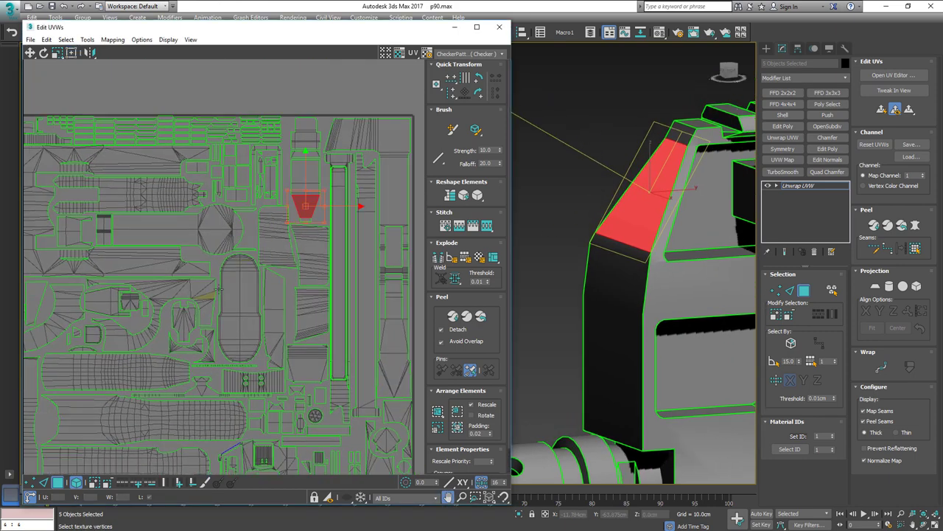
pyautogui.scroll(4, 290, 206)
pyautogui.click(341, 177)
pyautogui.keyDown('alt'); pyautogui.moveTo(647, 377); pyautogui.dragTo(608, 382, button='middle'); pyautogui.keyUp('alt')
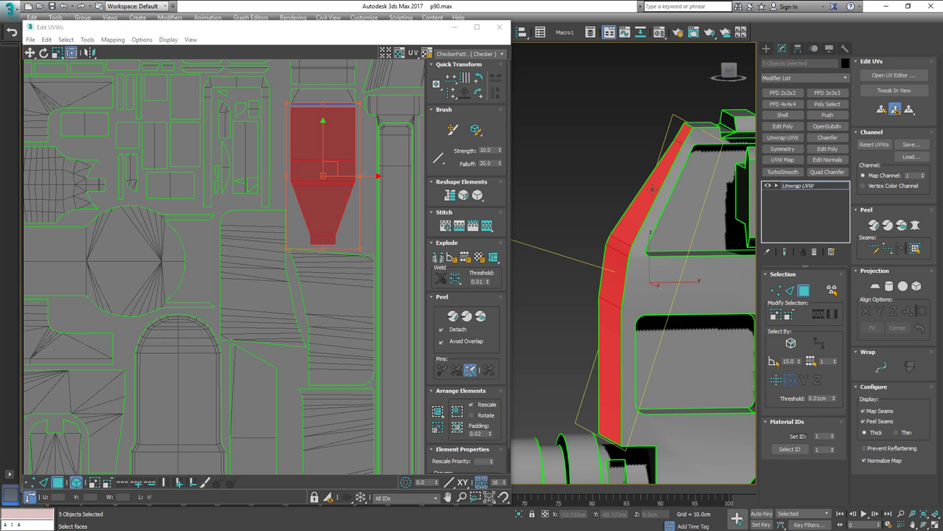
# Select the small flat top face in front of the sight rail and locate its separate island in the UV layout
pyautogui.scroll(5, 688, 124)
pyautogui.moveTo(688, 124); pyautogui.dragTo(559, 184, button='middle')
pyautogui.click(602, 152)
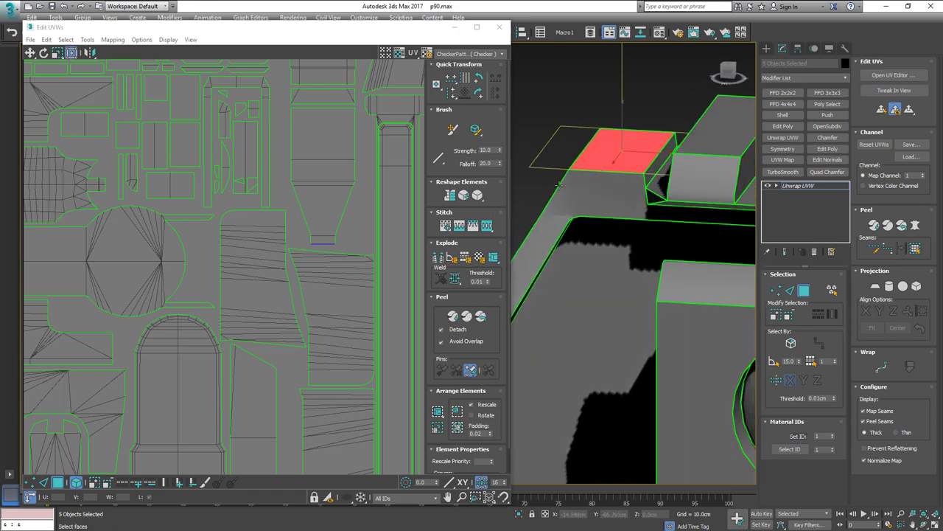
pyautogui.moveTo(359, 229); pyautogui.dragTo(349, 206, button='middle')
pyautogui.scroll(-2, 342, 212)
pyautogui.moveTo(318, 375); pyautogui.dragTo(282, 257, button='middle')
pyautogui.moveTo(290, 366); pyautogui.dragTo(274, 302, button='middle')
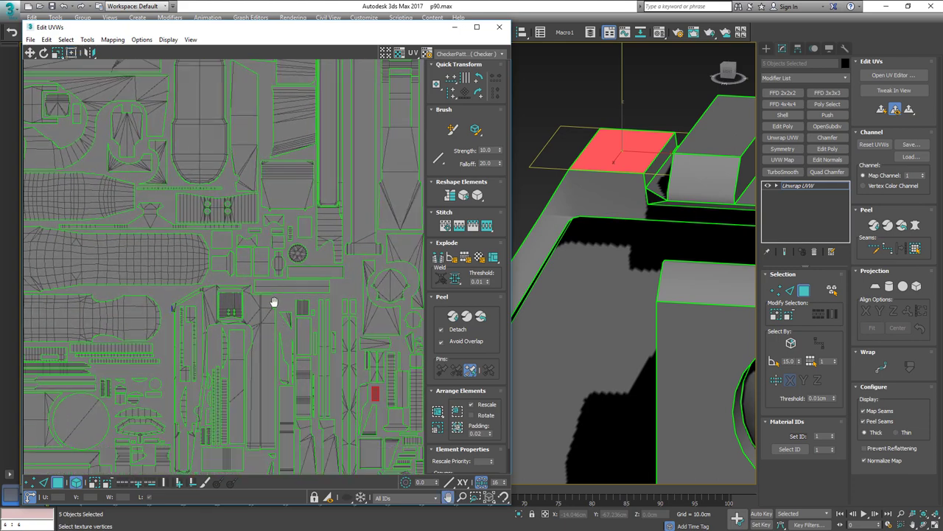
pyautogui.scroll(6, 361, 340)
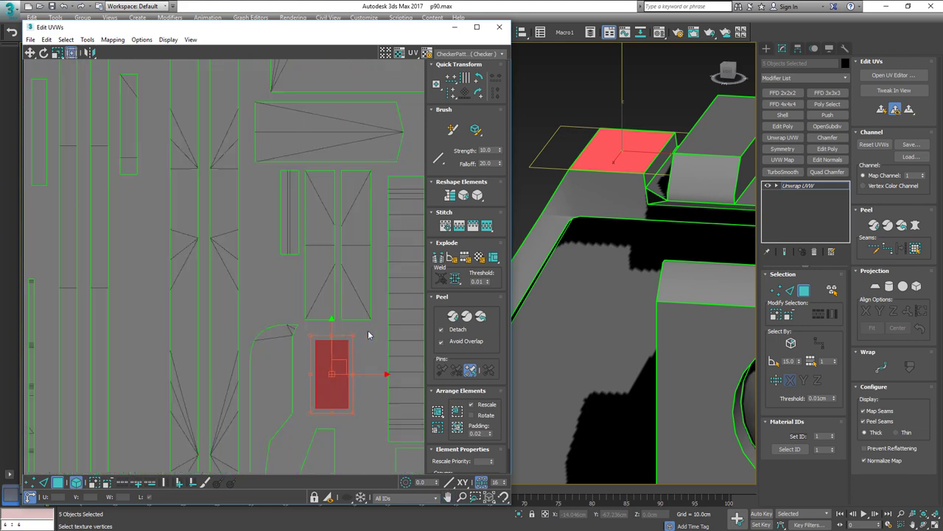
# Select the small angled face directly above the barrel and locate its island in the UV layout
pyautogui.moveTo(566, 186); pyautogui.dragTo(609, 165, button='middle')
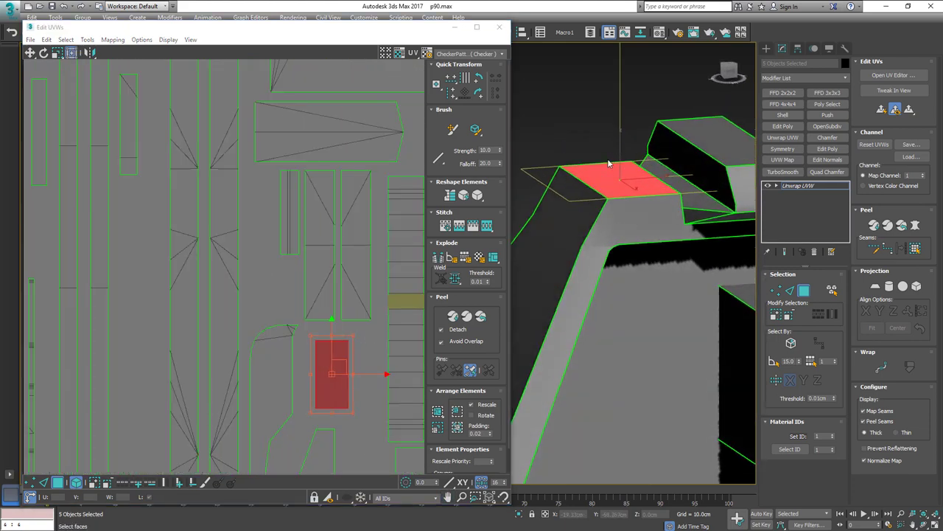
pyautogui.scroll(-5, 634, 260)
pyautogui.moveTo(643, 375); pyautogui.dragTo(584, 202, button='middle')
pyautogui.moveTo(580, 419); pyautogui.dragTo(616, 239, button='middle')
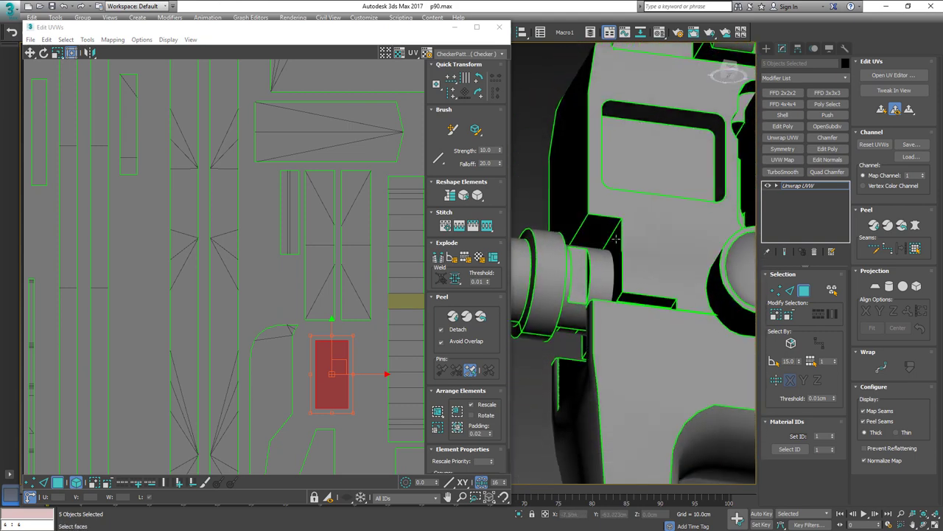
pyautogui.click(596, 226)
pyautogui.scroll(-3, 309, 330)
pyautogui.scroll(-3, 291, 323)
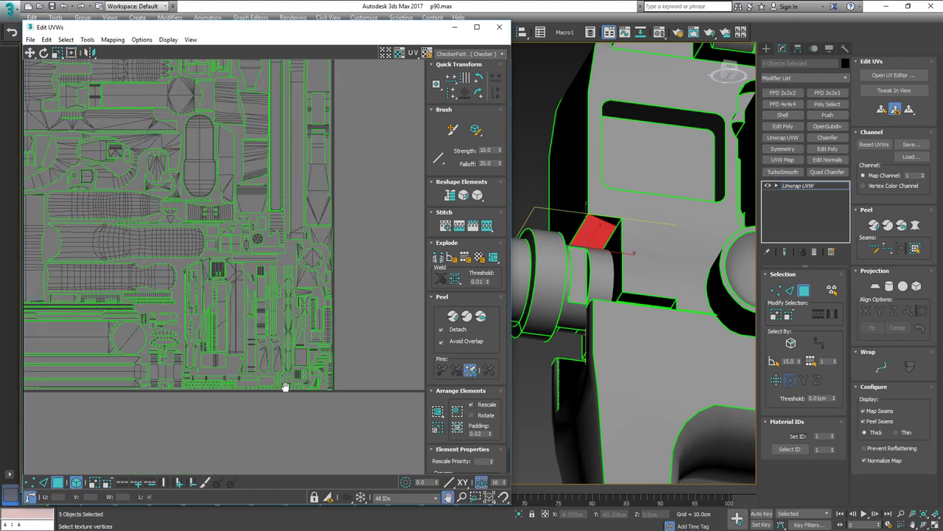
pyautogui.scroll(6, 299, 327)
pyautogui.scroll(2, 302, 244)
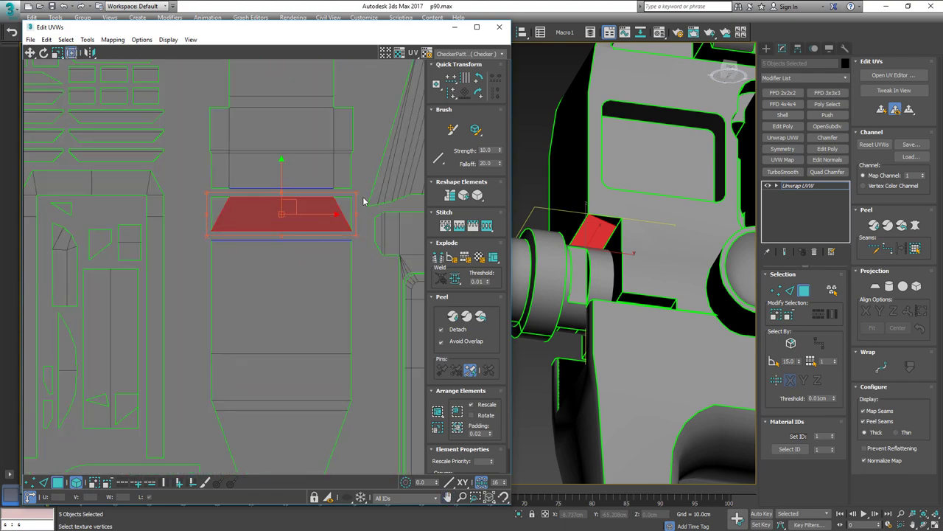
# Add the large front face and the recess side faces around the barrel to the selection to compare their UV islands
pyautogui.scroll(3, 285, 242)
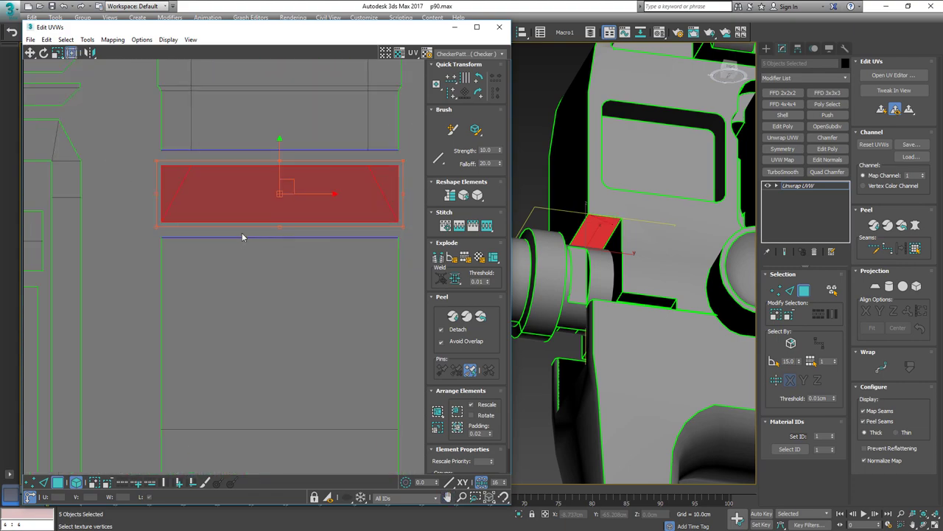
pyautogui.moveTo(582, 215); pyautogui.dragTo(586, 260, button='middle')
pyautogui.keyDown('ctrl'); pyautogui.click(585, 260); pyautogui.keyUp('ctrl')
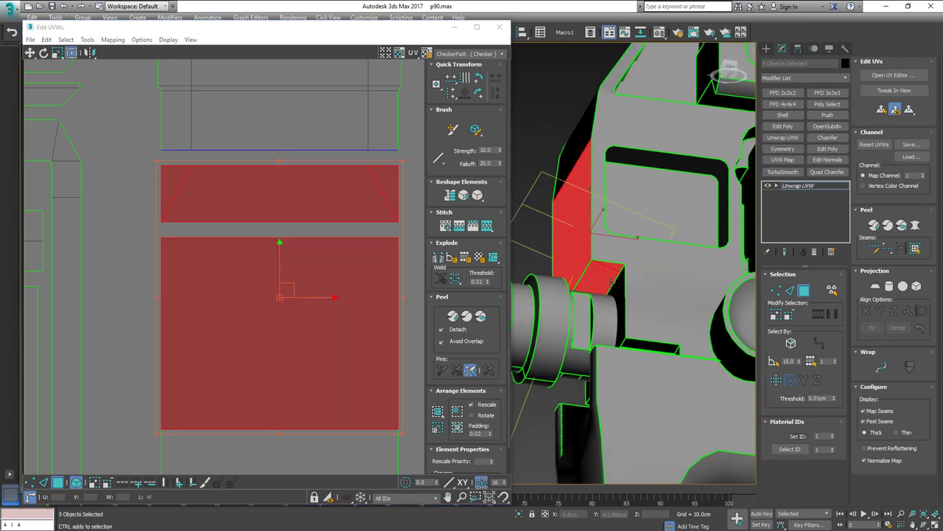
pyautogui.keyDown('ctrl'); pyautogui.click(618, 286); pyautogui.keyUp('ctrl')
pyautogui.keyDown('ctrl'); pyautogui.click(621, 278); pyautogui.keyUp('ctrl')
pyautogui.scroll(2, 618, 254)
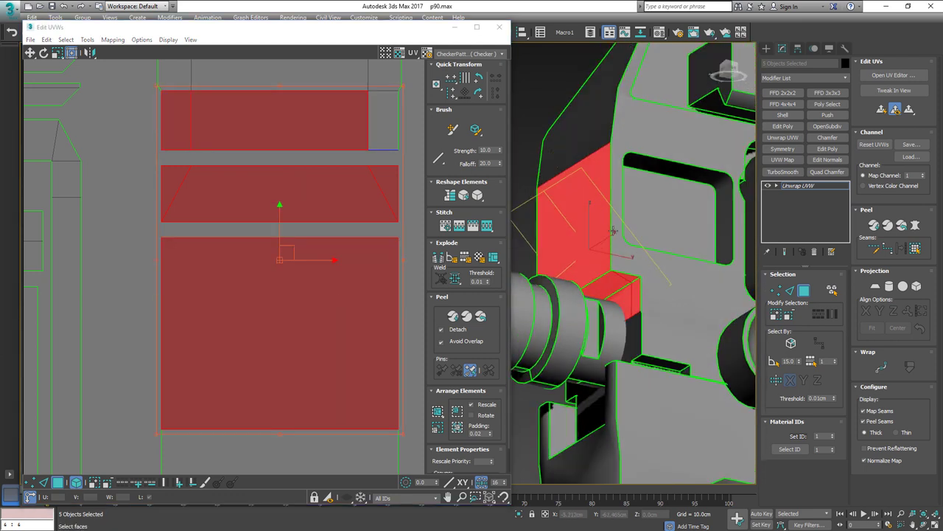
# Clear the face selection, show the mesh edges on the gun, and select one inner side wall of the rectangular body recess
pyautogui.moveTo(600, 283); pyautogui.dragTo(586, 309, button='middle')
pyautogui.scroll(-2, 630, 285)
pyautogui.click(591, 277)
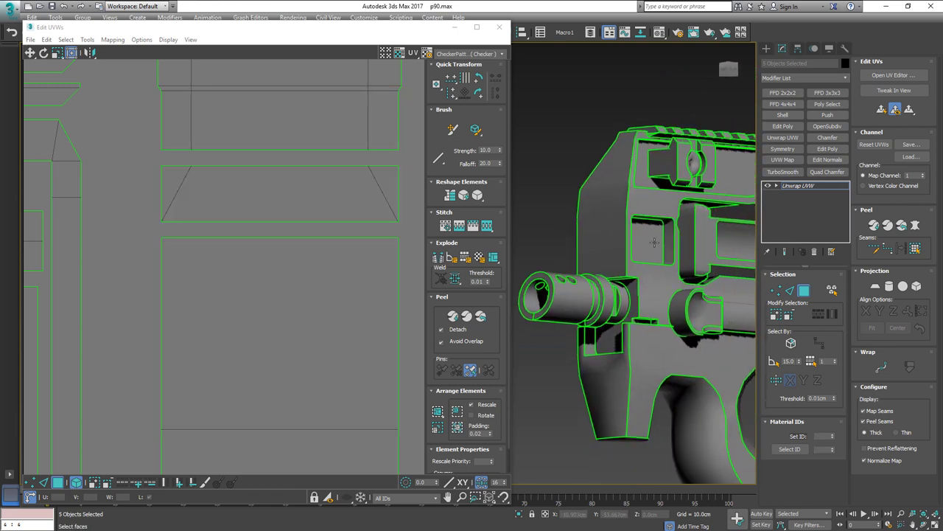
pyautogui.press('F4')
pyautogui.scroll(5, 612, 216)
pyautogui.click(623, 238)
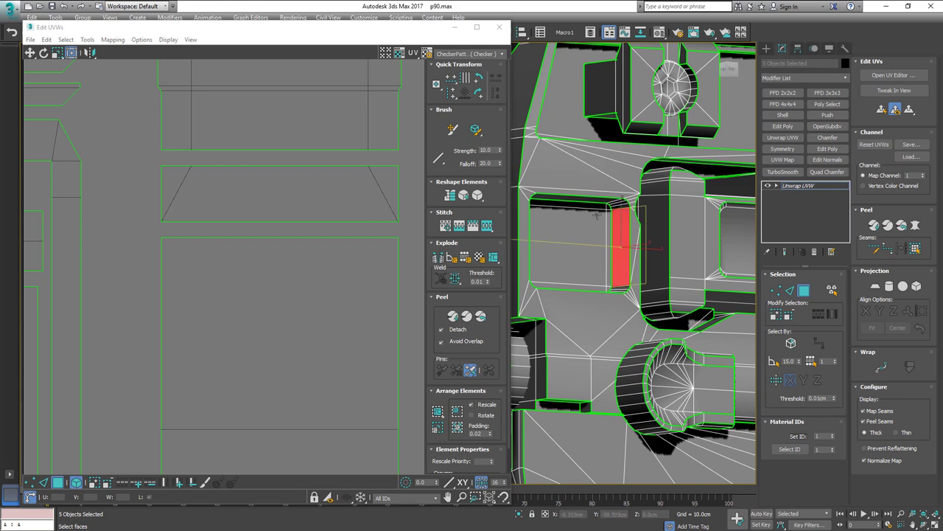
# Select the recess's opposite inner side wall together with the adjoining rounded corner and top wall faces
pyautogui.moveTo(623, 238); pyautogui.dragTo(678, 240, button='middle')
pyautogui.keyDown('alt'); pyautogui.moveTo(678, 241); pyautogui.dragTo(716, 234, button='middle'); pyautogui.keyUp('alt')
pyautogui.scroll(5, 582, 223)
pyautogui.click(580, 256)
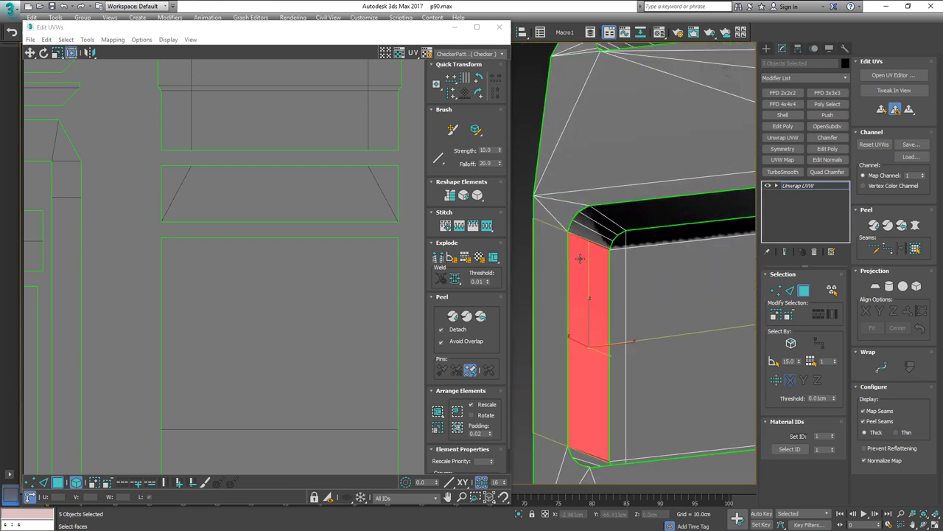
pyautogui.keyDown('ctrl'); pyautogui.click(594, 218); pyautogui.keyUp('ctrl')
pyautogui.keyDown('ctrl'); pyautogui.click(624, 218); pyautogui.keyUp('ctrl')
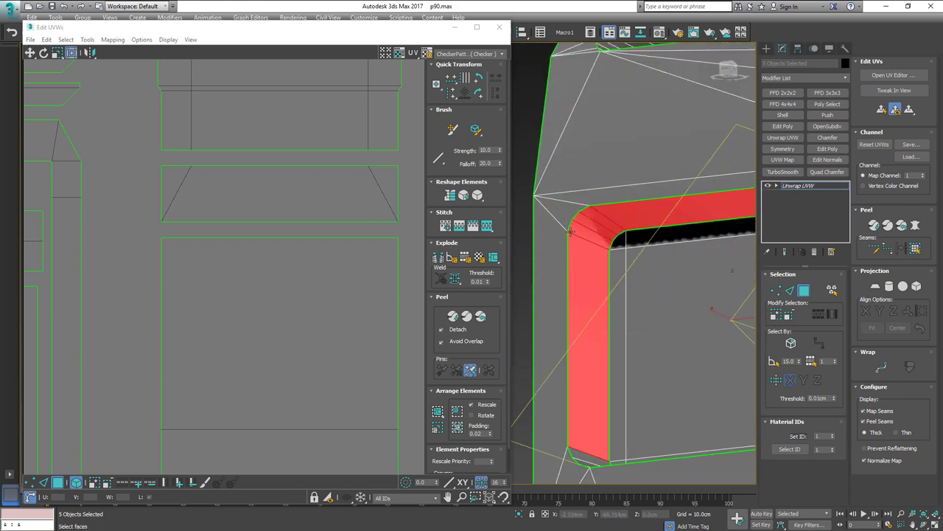
# Locate the recess walls' long straight strip in the UV layout and select the whole island
pyautogui.scroll(-3, 597, 207)
pyautogui.keyDown('alt'); pyautogui.moveTo(597, 207); pyautogui.dragTo(650, 212, button='middle'); pyautogui.keyUp('alt')
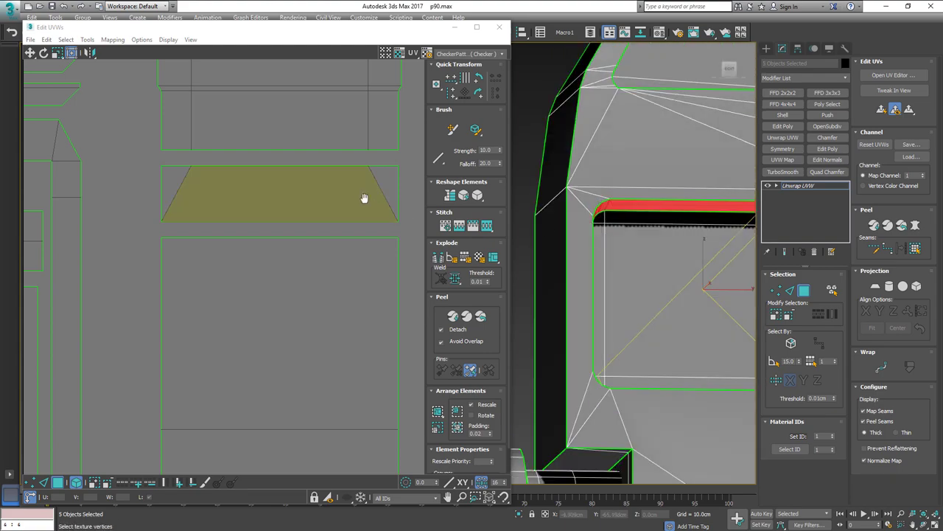
pyautogui.moveTo(364, 198); pyautogui.dragTo(363, 213, button='middle')
pyautogui.scroll(-7, 363, 213)
pyautogui.scroll(-5, 363, 213)
pyautogui.moveTo(332, 324); pyautogui.dragTo(319, 226, button='middle')
pyautogui.scroll(6, 328, 242)
pyautogui.click(351, 246)
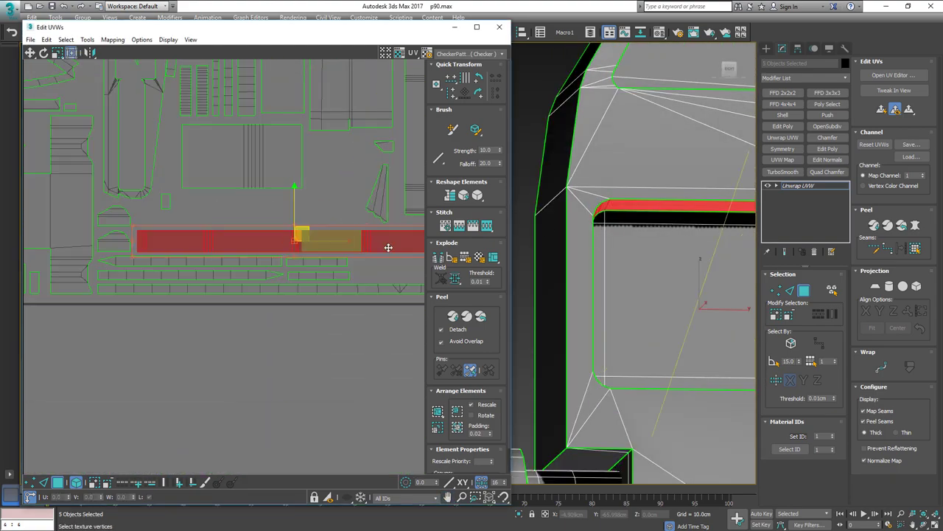
# Examine how the selected strip island wraps around the recess walls and rounded corners on the gun
pyautogui.scroll(-2, 674, 279)
pyautogui.moveTo(674, 280); pyautogui.dragTo(642, 271, button='middle')
pyautogui.moveTo(324, 227); pyautogui.dragTo(236, 231, button='middle')
pyautogui.keyDown('alt'); pyautogui.moveTo(638, 310); pyautogui.dragTo(613, 325, button='middle'); pyautogui.keyUp('alt')
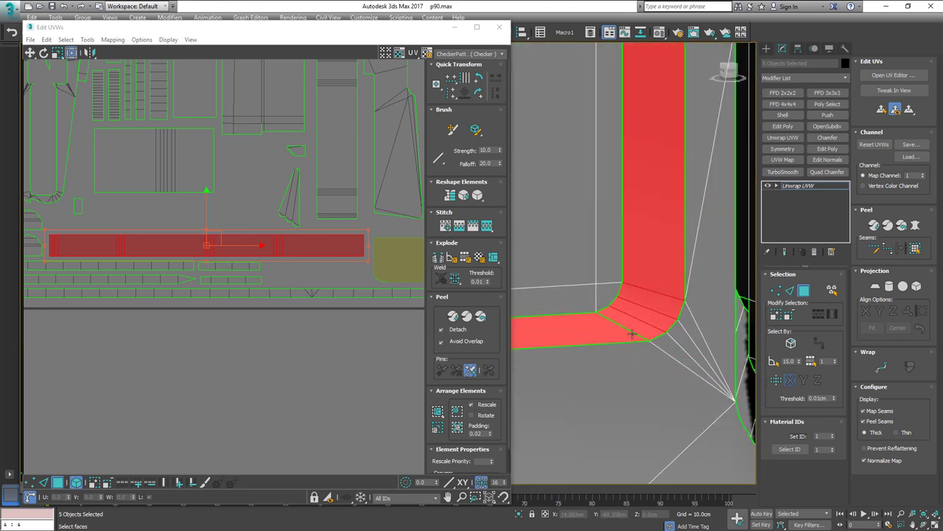
pyautogui.scroll(-5, 638, 336)
pyautogui.moveTo(615, 325); pyautogui.dragTo(666, 273, button='middle')
pyautogui.scroll(2, 667, 273)
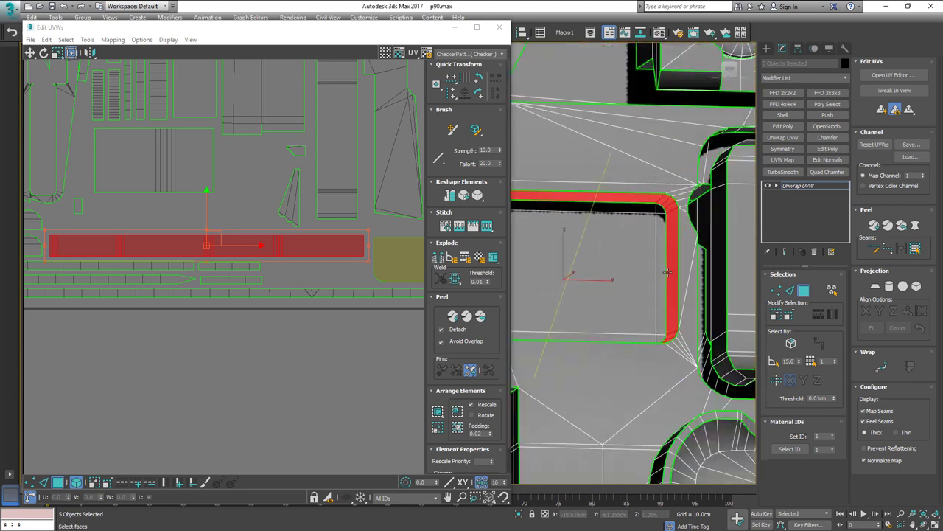
pyautogui.scroll(2, 667, 273)
# Select the recess's side wall, top wall and corner faces in turn to match each with its section of the UV strip
pyautogui.click(675, 247)
pyautogui.moveTo(602, 265); pyautogui.dragTo(631, 279, button='middle')
pyautogui.keyDown('ctrl'); pyautogui.click(654, 184); pyautogui.keyUp('ctrl')
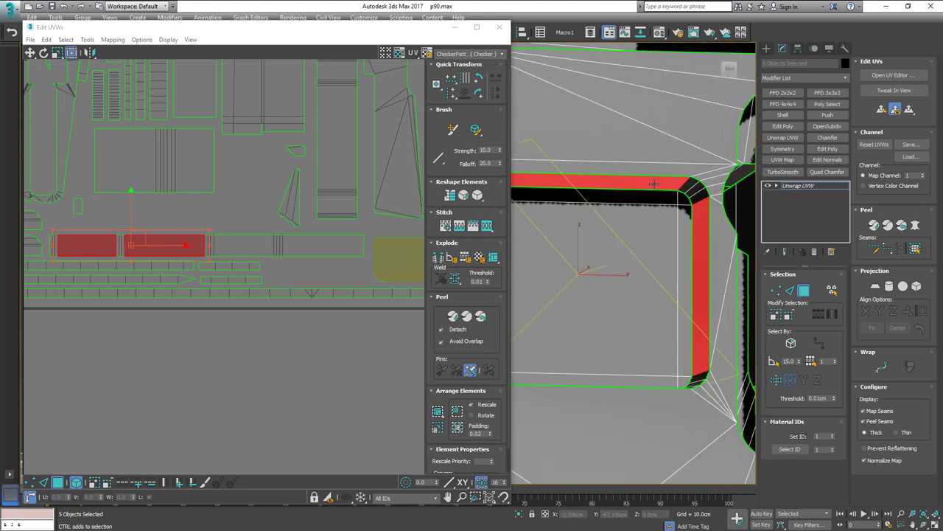
pyautogui.scroll(2, 695, 194)
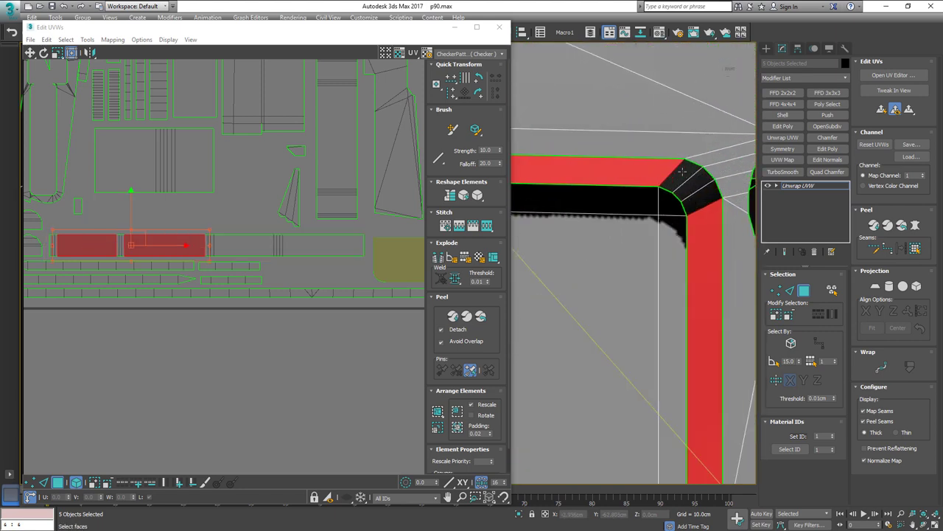
pyautogui.click(702, 206)
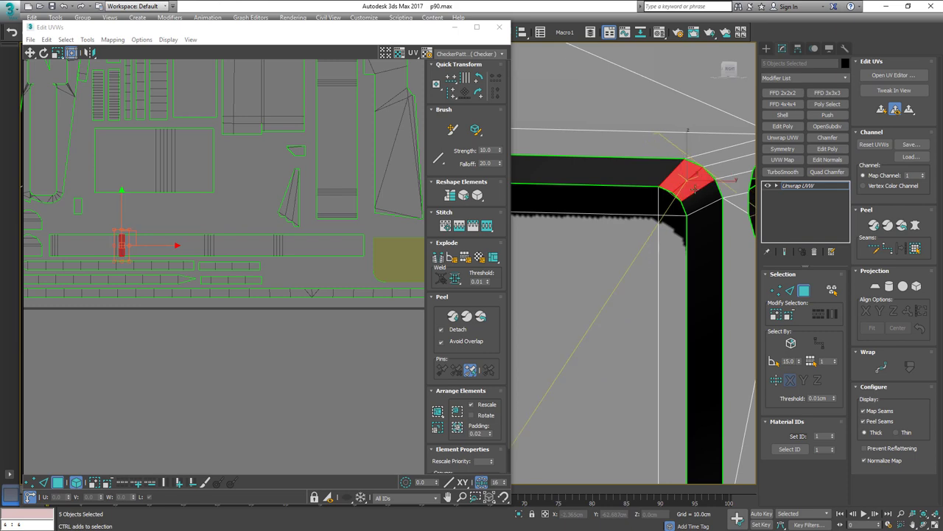
pyautogui.click(709, 242)
pyautogui.scroll(-6, 647, 236)
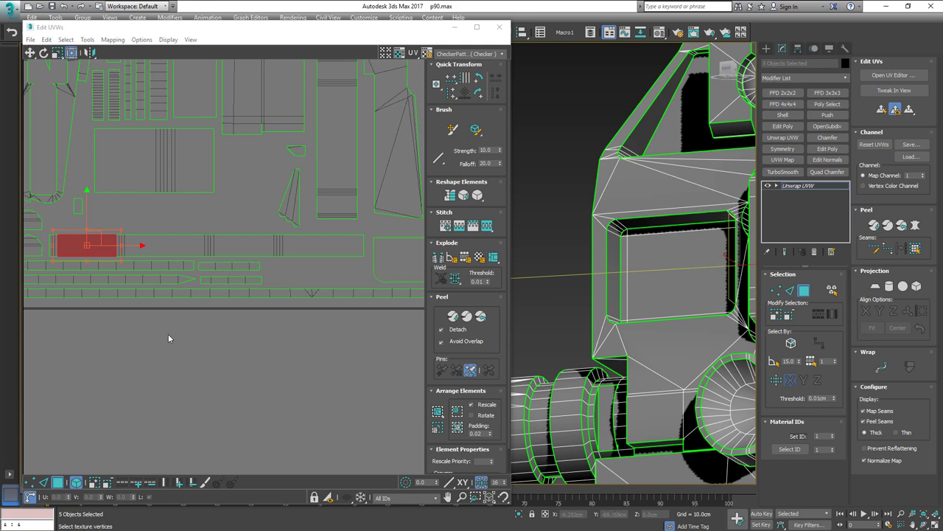
# Select a face on the muzzle's front ring, locate it in the UV layout and extend the selection to its whole strip
pyautogui.moveTo(574, 294); pyautogui.dragTo(672, 286, button='middle')
pyautogui.scroll(3, 607, 287)
pyautogui.moveTo(606, 286); pyautogui.dragTo(665, 277, button='middle')
pyautogui.click(660, 254)
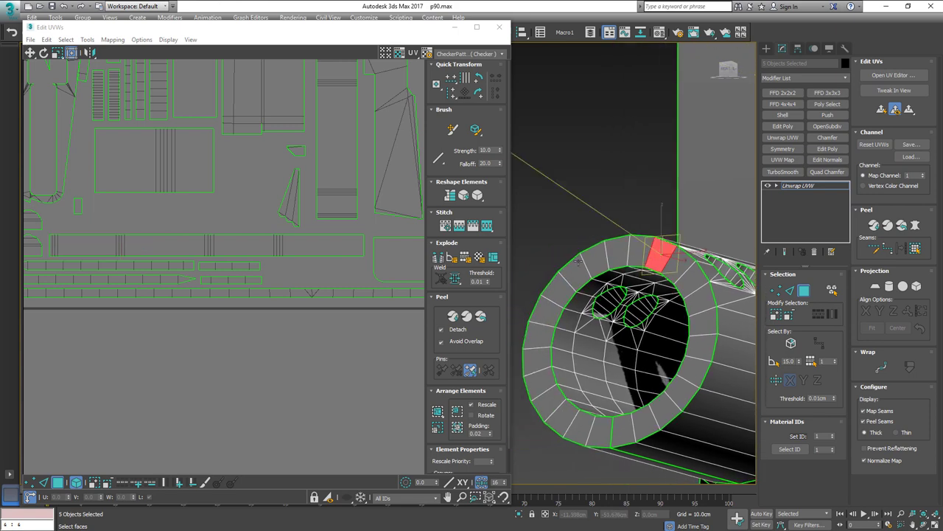
pyautogui.moveTo(266, 244); pyautogui.dragTo(293, 281, button='middle')
pyautogui.scroll(-3, 294, 282)
pyautogui.scroll(5, 209, 185)
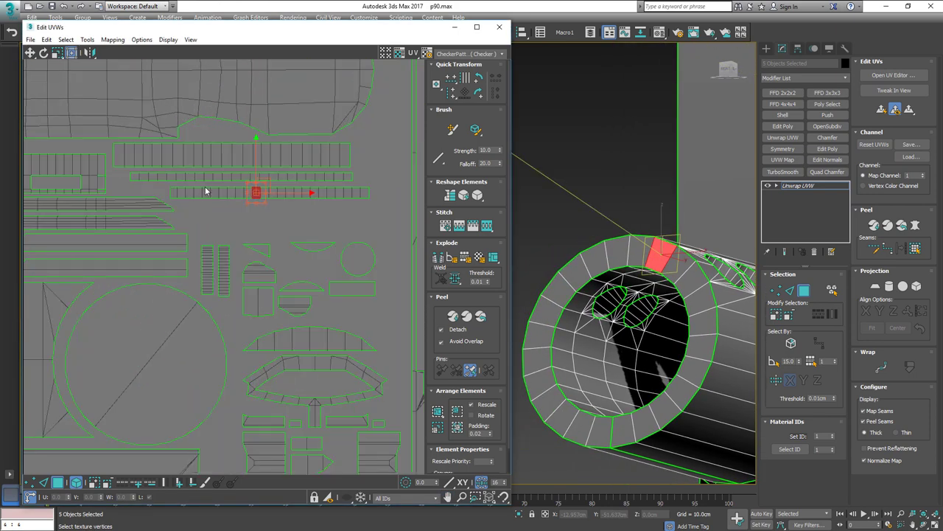
pyautogui.moveTo(287, 196); pyautogui.dragTo(306, 187)
# Unwrap the muzzle's front ring as a round UV island and move it out beside the UV square
pyautogui.keyDown('alt'); pyautogui.moveTo(575, 276); pyautogui.dragTo(645, 259, button='middle'); pyautogui.keyUp('alt')
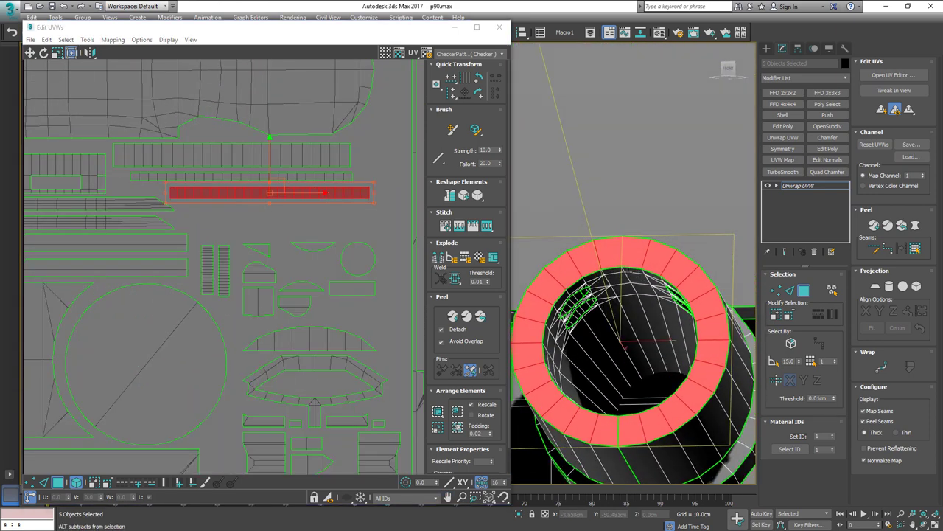
pyautogui.moveTo(561, 282); pyautogui.dragTo(596, 278, button='middle')
pyautogui.scroll(-5, 250, 254)
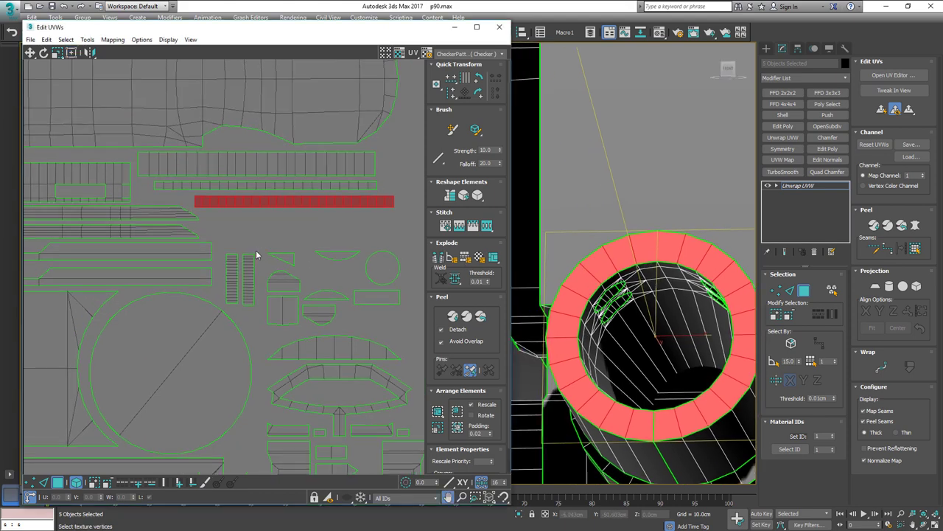
pyautogui.scroll(-2, 243, 254)
pyautogui.scroll(-3, 251, 265)
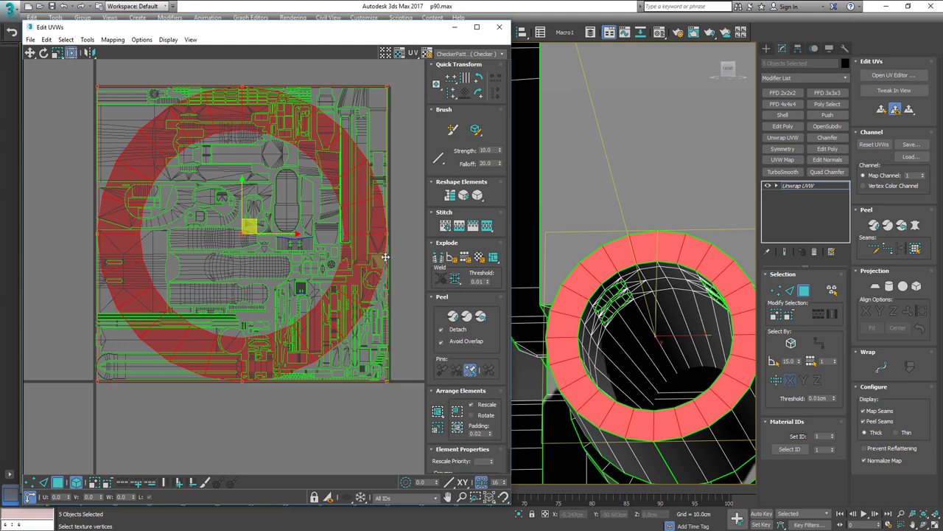
pyautogui.scroll(-3, 308, 252)
pyautogui.moveTo(309, 251); pyautogui.dragTo(163, 242, button='middle')
pyautogui.moveTo(181, 236); pyautogui.dragTo(388, 231)
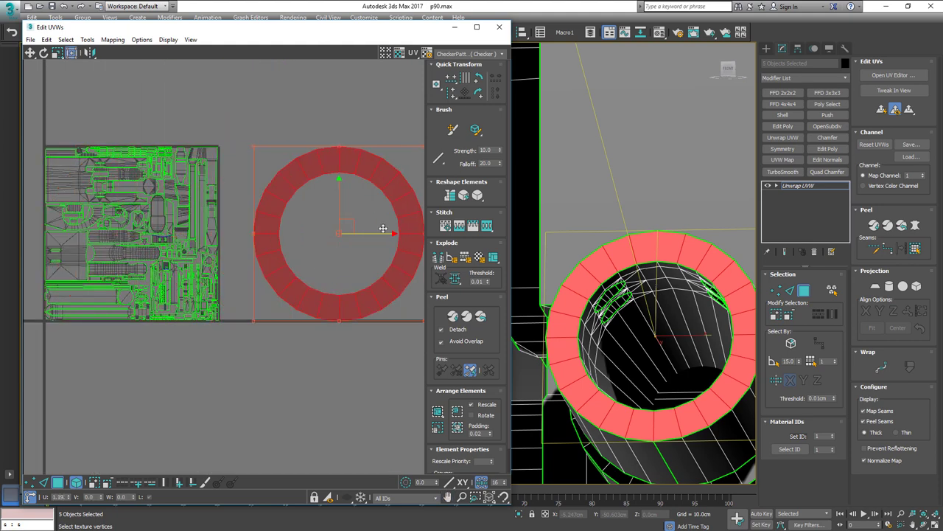
# Clear the selection and compare the round UV island with the muzzle's front ring on the mesh
pyautogui.moveTo(362, 221); pyautogui.dragTo(326, 248, button='middle')
pyautogui.hotkey('ctrl', 'f')
pyautogui.scroll(1, 325, 198)
pyautogui.click(348, 130)
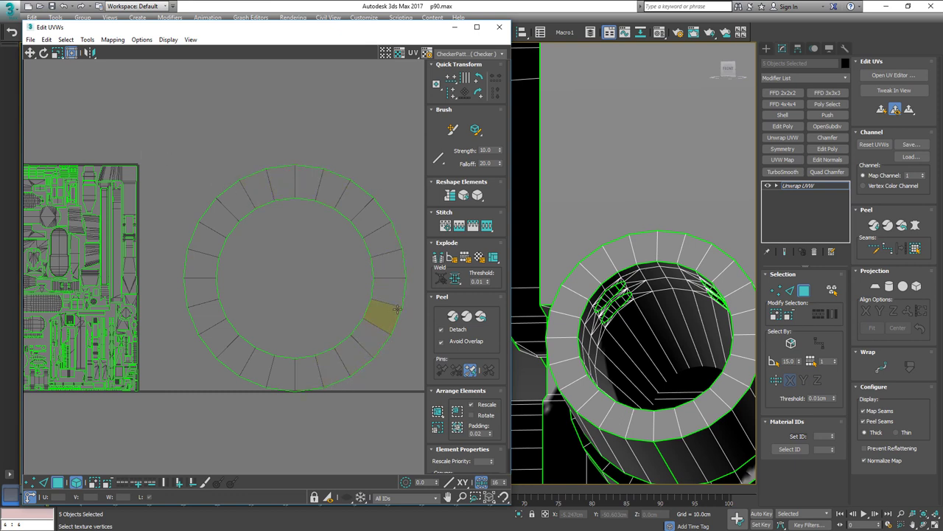
pyautogui.click(415, 278)
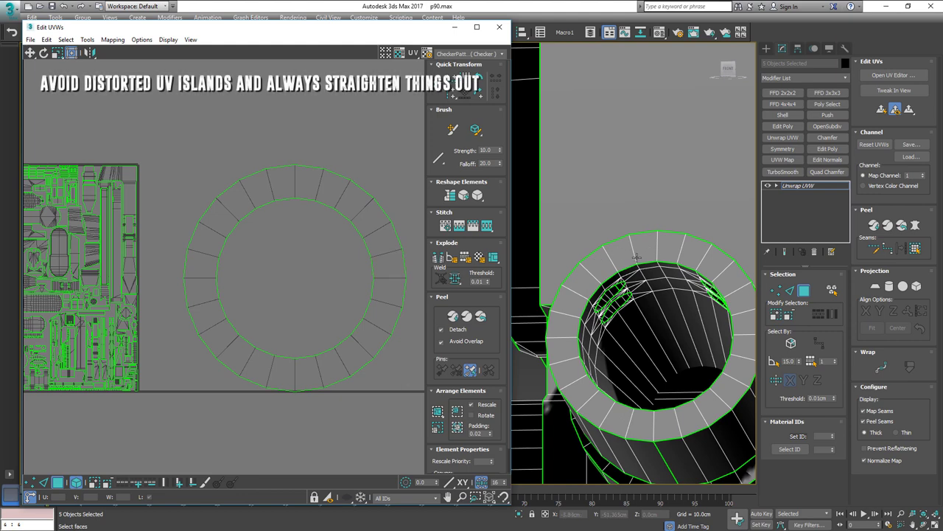
pyautogui.keyDown('alt'); pyautogui.moveTo(710, 276); pyautogui.dragTo(655, 236, button='middle'); pyautogui.keyUp('alt')
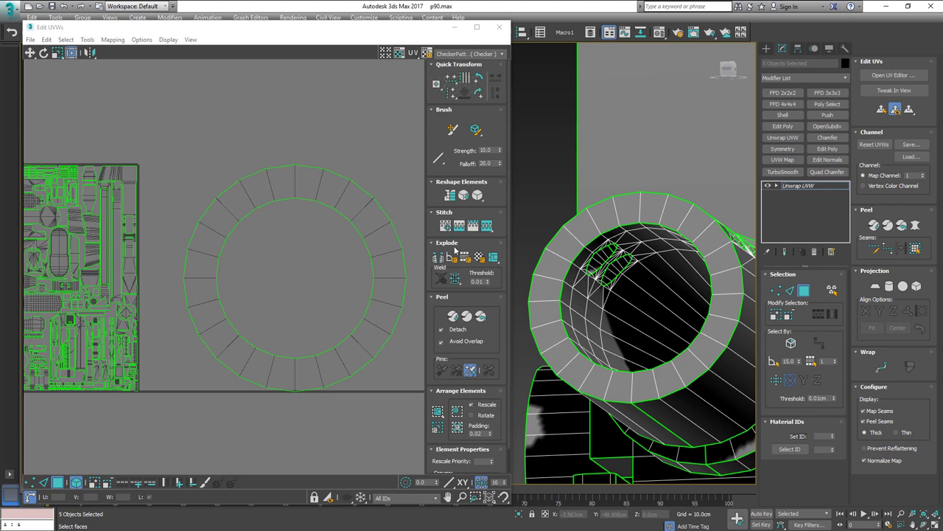
# Undo the round unwrap and the move of the muzzle ring's island, examine its straight strip and clear the selection
pyautogui.moveTo(283, 212); pyautogui.dragTo(328, 211, button='middle')
pyautogui.click(329, 212)
pyautogui.press('Return')
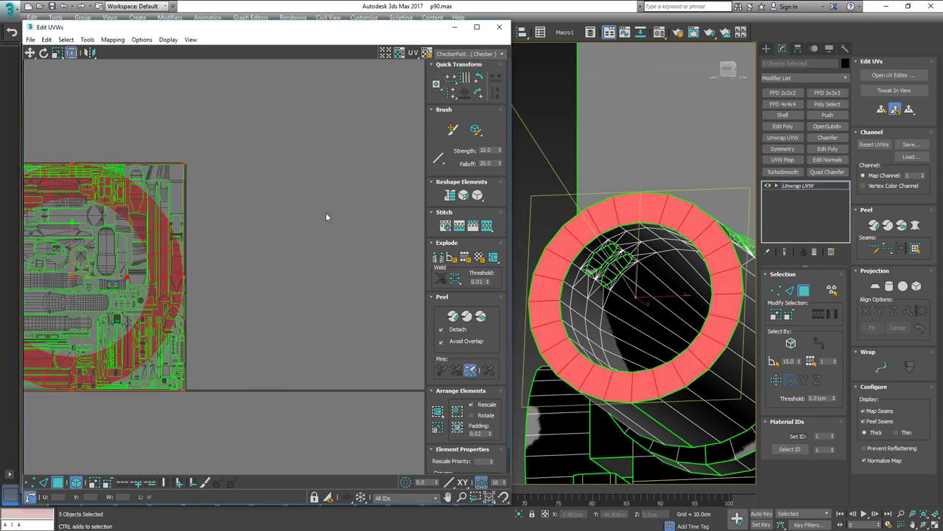
pyautogui.scroll(10, 249, 245)
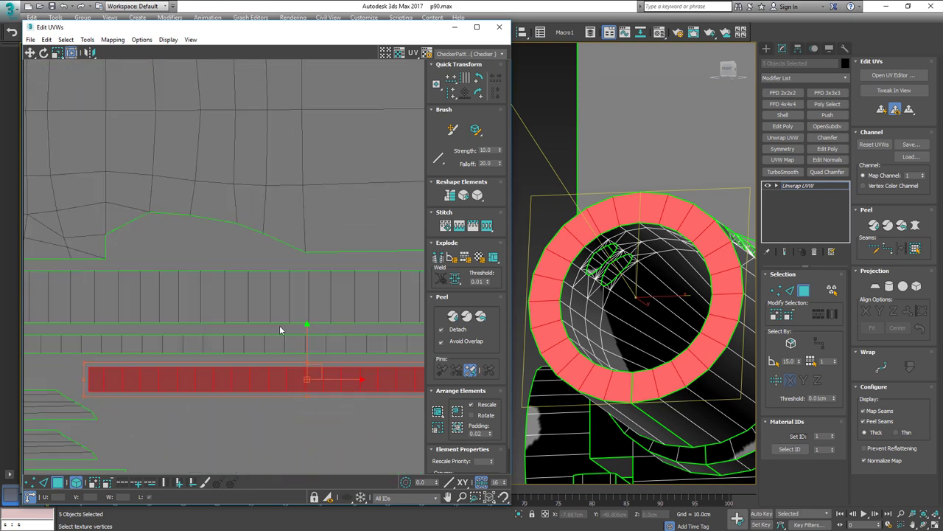
pyautogui.scroll(-5, 196, 253)
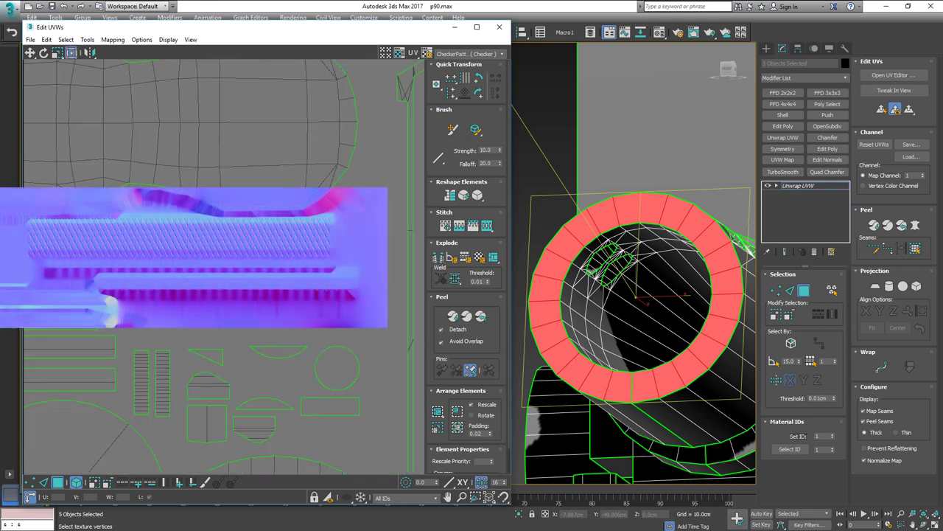
pyautogui.click(359, 289)
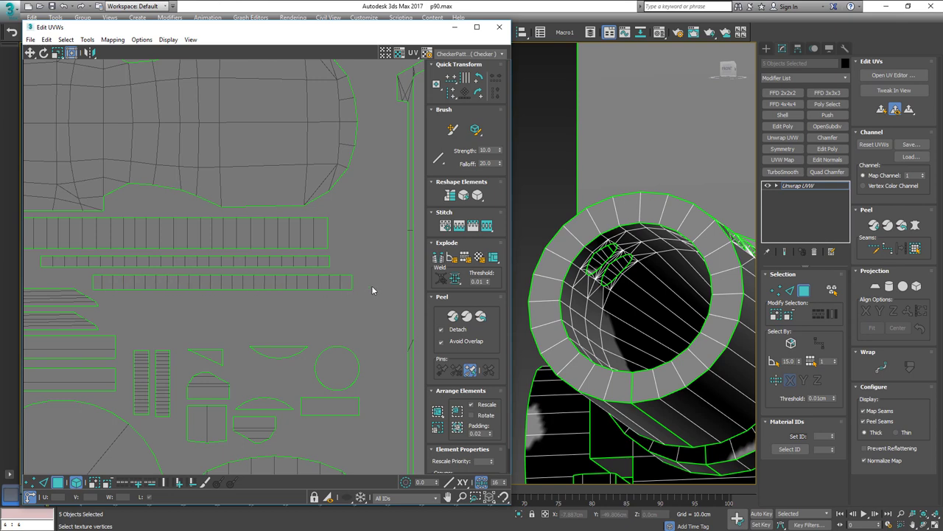
# Select adjacent faces around the muzzle's front ring one by one, and extend the selection to the whole straight UV strip
pyautogui.scroll(-4, 614, 255)
pyautogui.keyDown('alt'); pyautogui.moveTo(614, 255); pyautogui.dragTo(614, 229, button='middle'); pyautogui.keyUp('alt')
pyautogui.scroll(3, 632, 248)
pyautogui.click(601, 238)
pyautogui.keyDown('ctrl'); pyautogui.click(646, 233); pyautogui.keyUp('ctrl')
pyautogui.keyDown('ctrl'); pyautogui.click(655, 246); pyautogui.keyUp('ctrl')
pyautogui.keyDown('ctrl'); pyautogui.click(659, 262); pyautogui.keyUp('ctrl')
pyautogui.keyDown('ctrl'); pyautogui.click(663, 277); pyautogui.keyUp('ctrl')
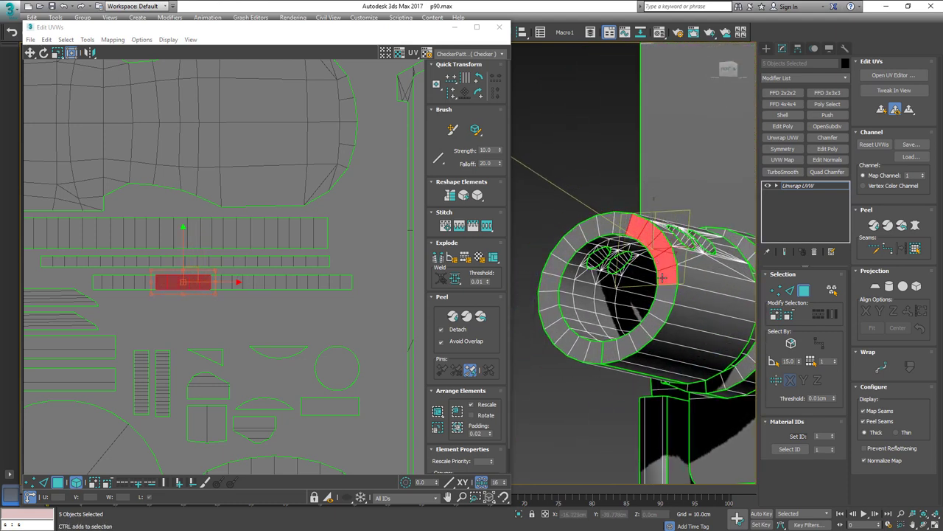
pyautogui.keyDown('ctrl'); pyautogui.click(663, 296); pyautogui.keyUp('ctrl')
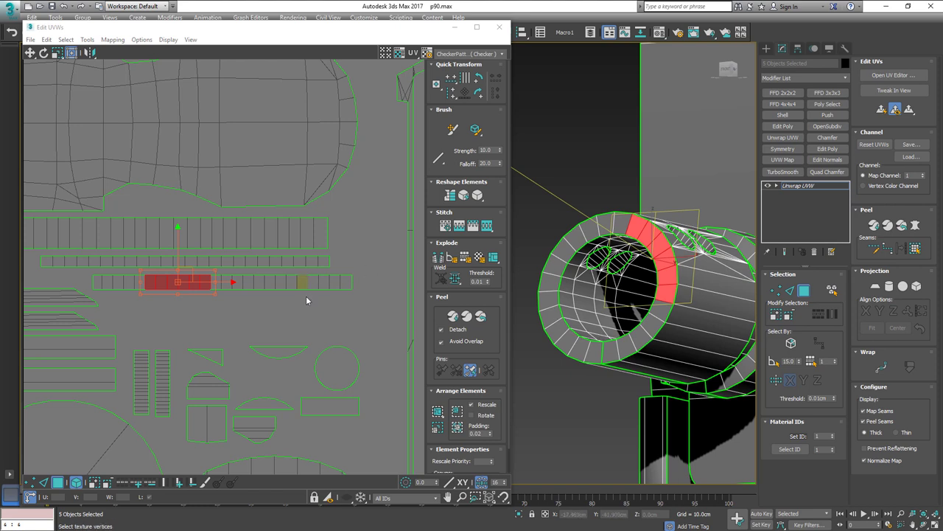
pyautogui.moveTo(285, 306); pyautogui.dragTo(343, 276)
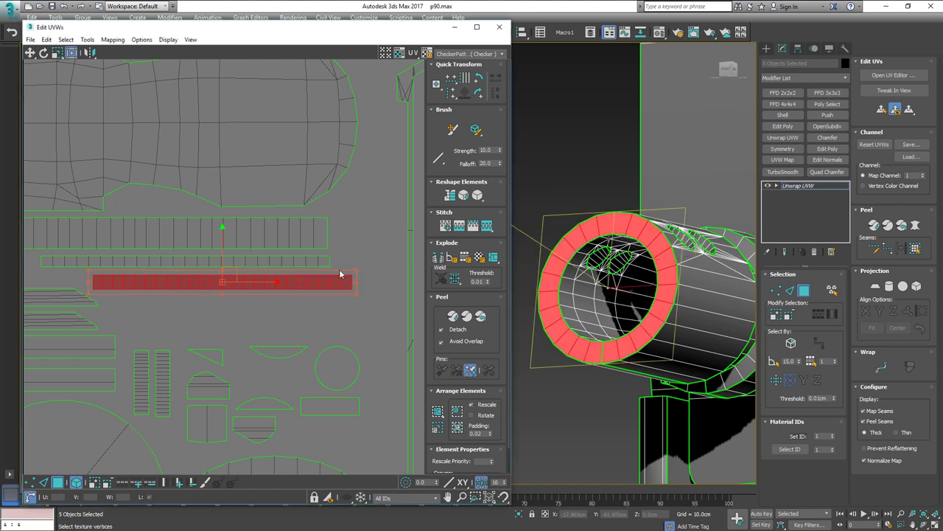
# Examine the neighbouring straightened islands in the UV layout around the muzzle ring's strip
pyautogui.scroll(-3, 118, 236)
pyautogui.moveTo(118, 236); pyautogui.dragTo(202, 233, button='middle')
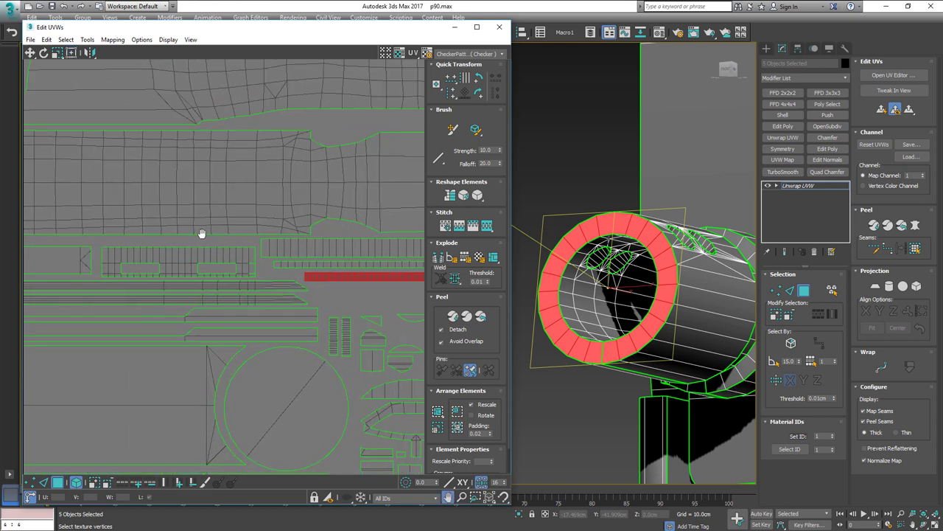
pyautogui.scroll(1, 201, 234)
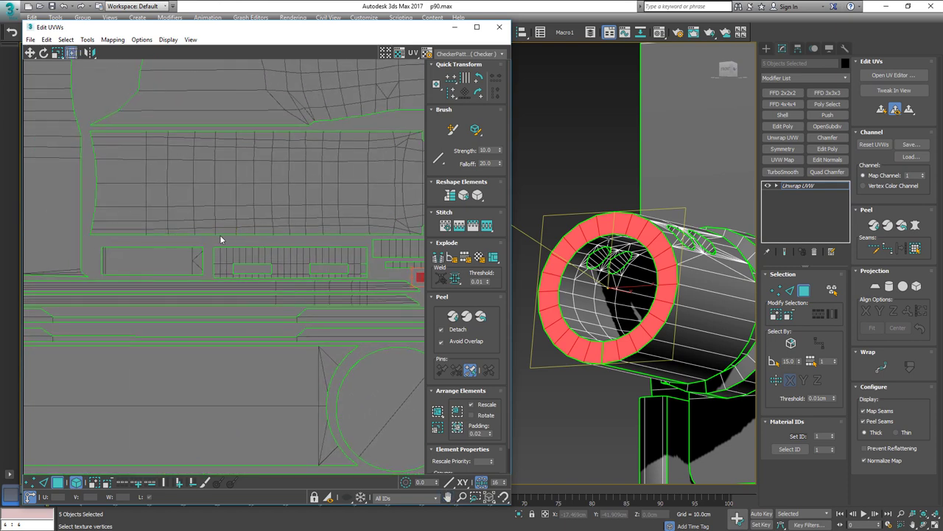
pyautogui.moveTo(377, 146); pyautogui.dragTo(347, 178, button='middle')
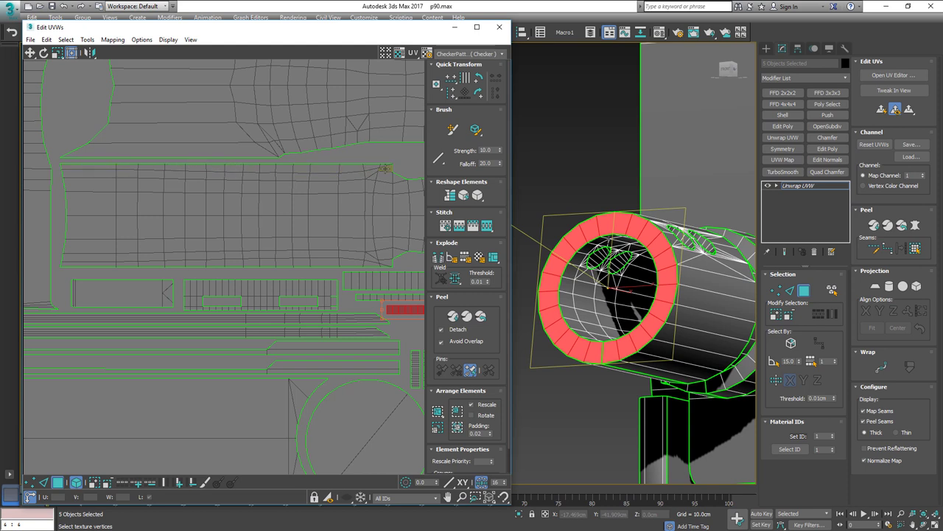
pyautogui.scroll(-4, 381, 168)
pyautogui.moveTo(364, 166); pyautogui.dragTo(191, 187, button='middle')
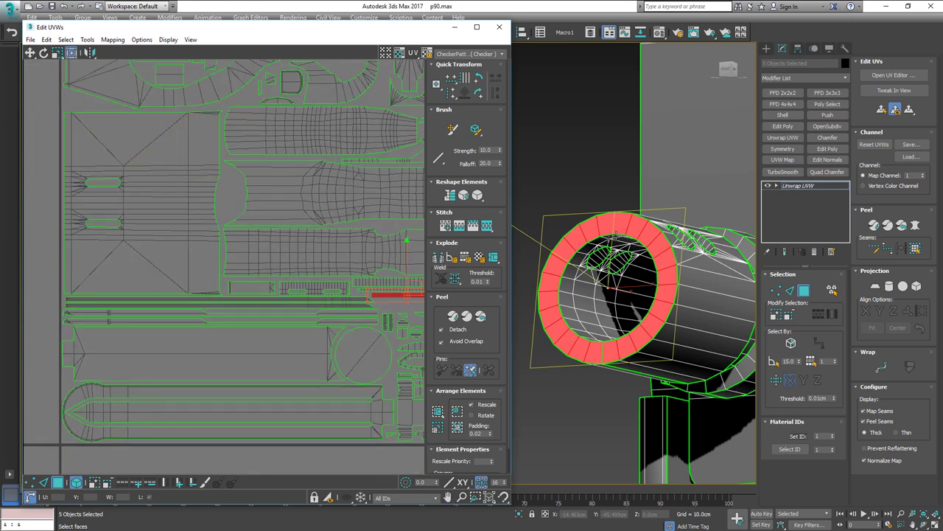
# Examine the muzzle and front body of the gun from several angles, comparing their seams with the UV layout
pyautogui.scroll(-8, 578, 230)
pyautogui.keyDown('alt'); pyautogui.moveTo(578, 230); pyautogui.dragTo(605, 209, button='middle'); pyautogui.keyUp('alt')
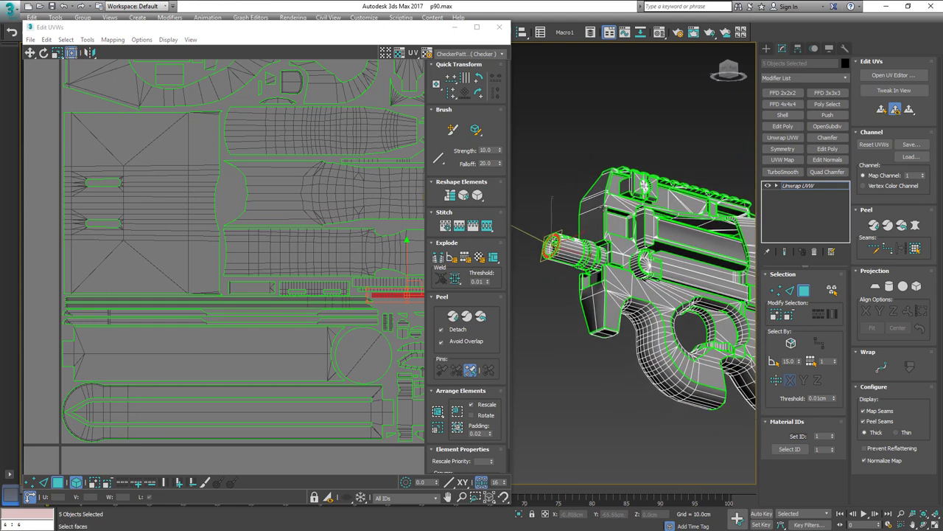
pyautogui.scroll(6, 605, 209)
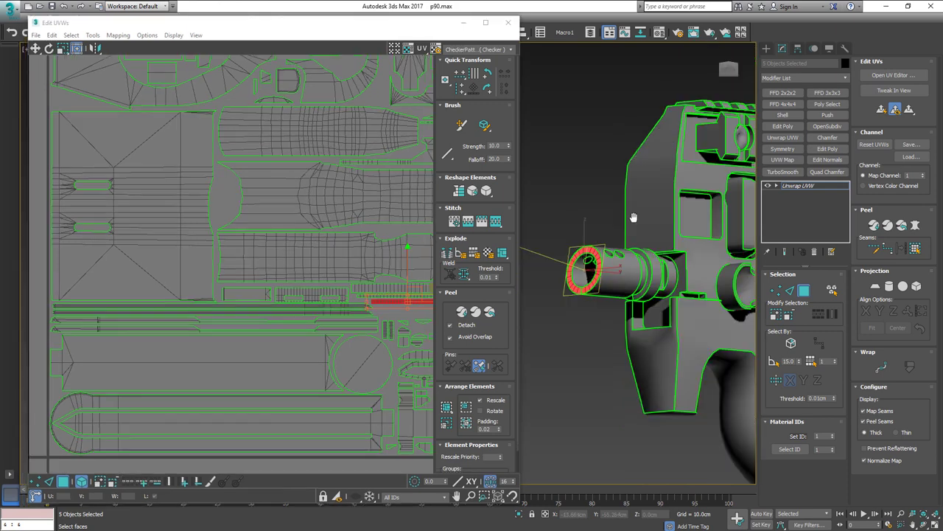
pyautogui.keyDown('alt'); pyautogui.moveTo(634, 217); pyautogui.dragTo(660, 227, button='middle'); pyautogui.keyUp('alt')
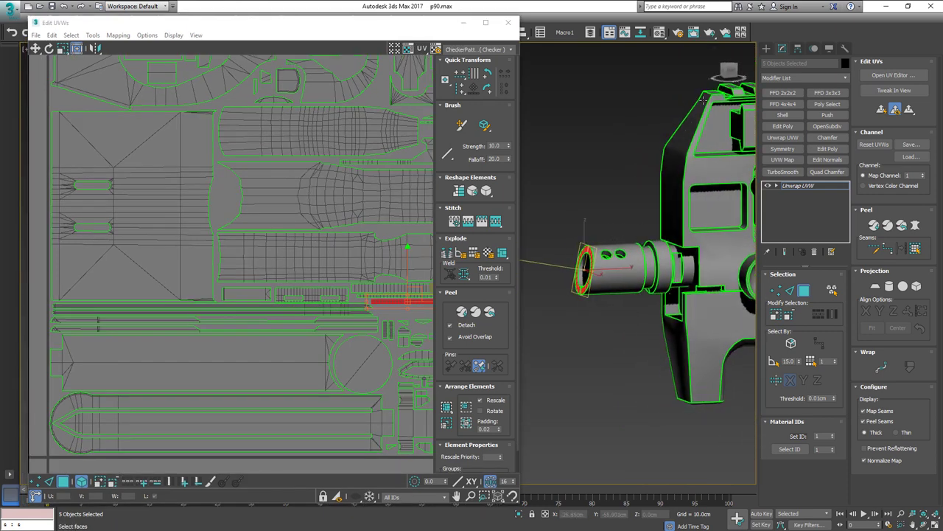
pyautogui.keyDown('alt'); pyautogui.moveTo(704, 100); pyautogui.dragTo(664, 213, button='middle'); pyautogui.keyUp('alt')
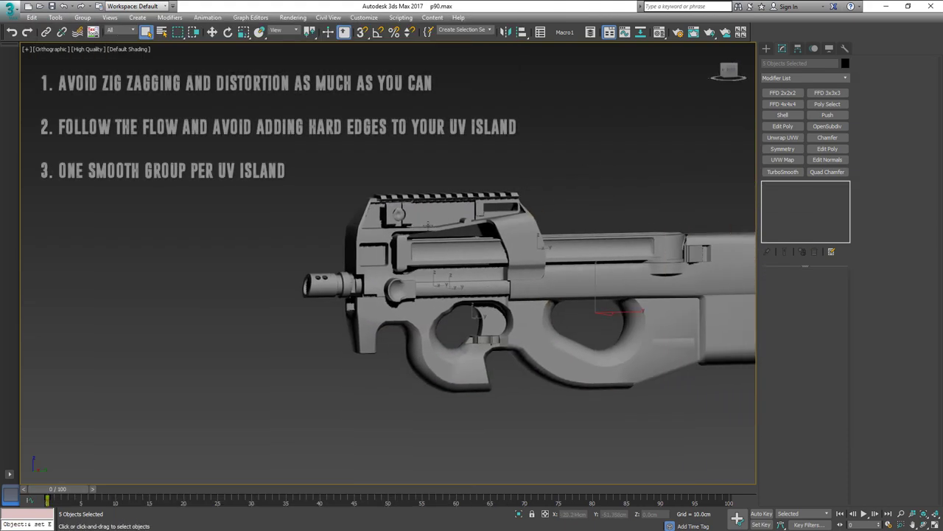
# Show the wireframe edges and collapse the selected gun parts into a single mesh object
pyautogui.moveTo(428, 225)
pyautogui.keyDown('alt'); pyautogui.mouseDown(button='middle')
pyautogui.moveTo(414, 229)
pyautogui.moveTo(443, 222)
pyautogui.mouseUp(button='middle'); pyautogui.keyUp('alt')
pyautogui.moveTo(585, 227)
pyautogui.mouseDown(button='middle')
pyautogui.moveTo(481, 217)
pyautogui.moveTo(492, 213)
pyautogui.mouseUp(button='middle')
pyautogui.press('F4')
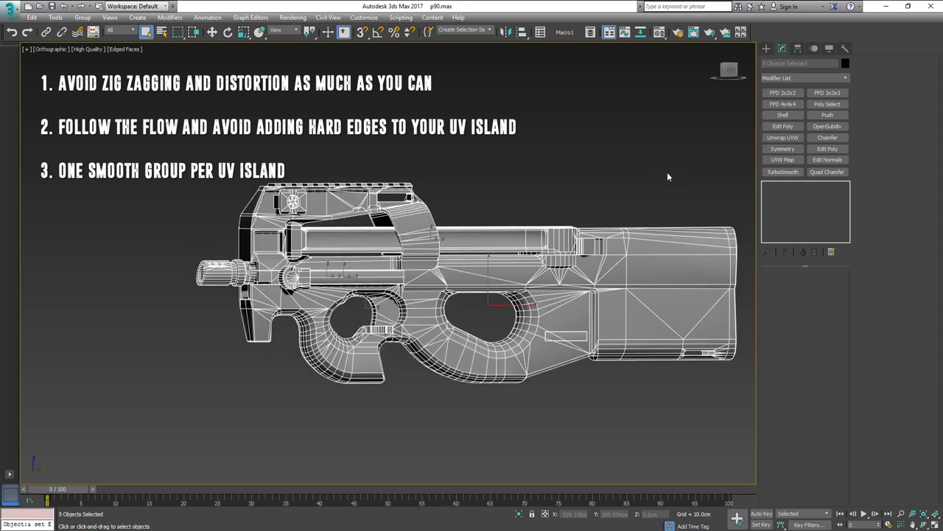
pyautogui.click(846, 46)
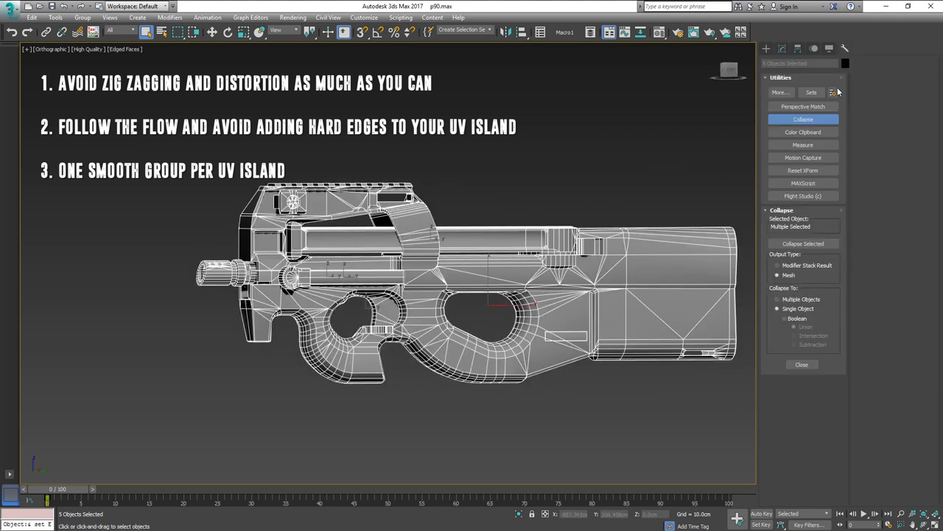
pyautogui.click(800, 243)
pyautogui.keyDown('alt'); pyautogui.moveTo(745, 151); pyautogui.dragTo(580, 173, button='middle'); pyautogui.keyUp('alt')
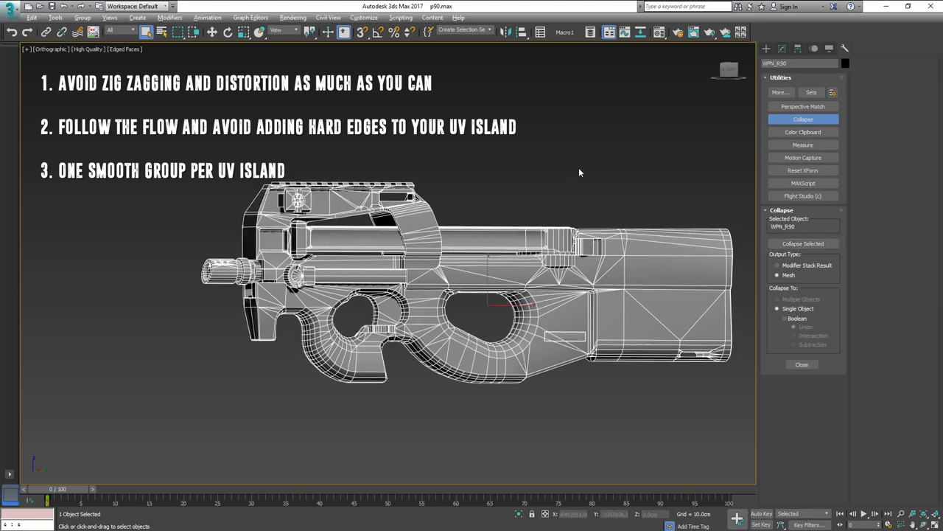
# Hide the wireframe edges, select all polygons of the gun and clear all their smoothing groups
pyautogui.scroll(1, 572, 191)
pyautogui.scroll(3, 555, 224)
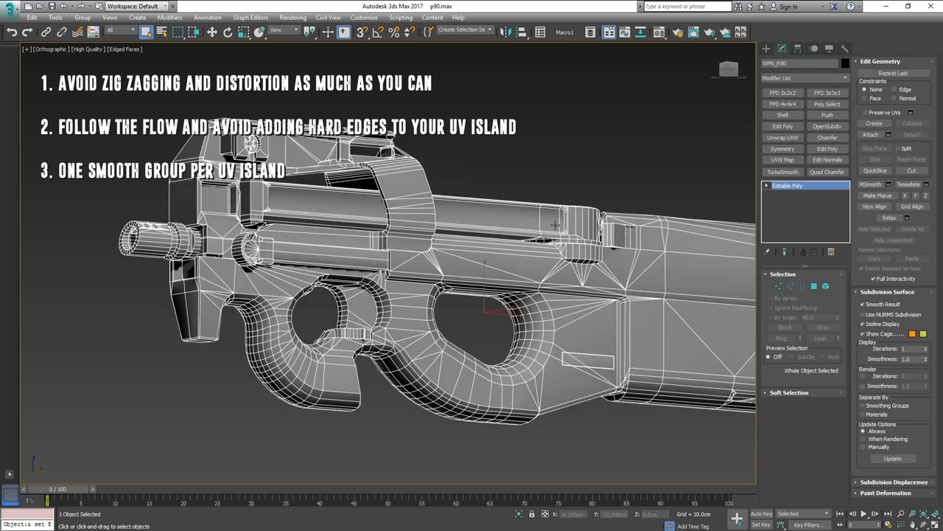
pyautogui.press('F4')
pyautogui.keyDown('alt'); pyautogui.moveTo(555, 230); pyautogui.dragTo(498, 247, button='middle'); pyautogui.keyUp('alt')
pyautogui.press('4')
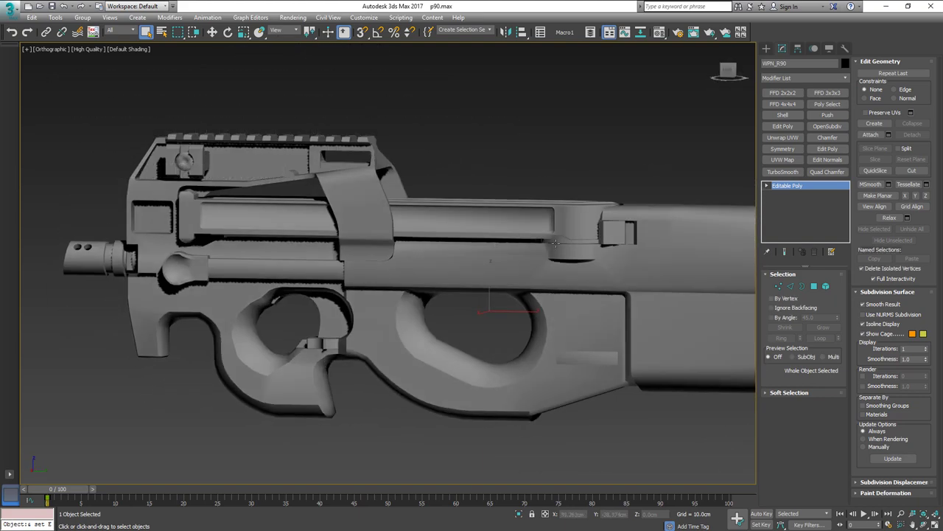
pyautogui.hotkey('ctrl', 'a')
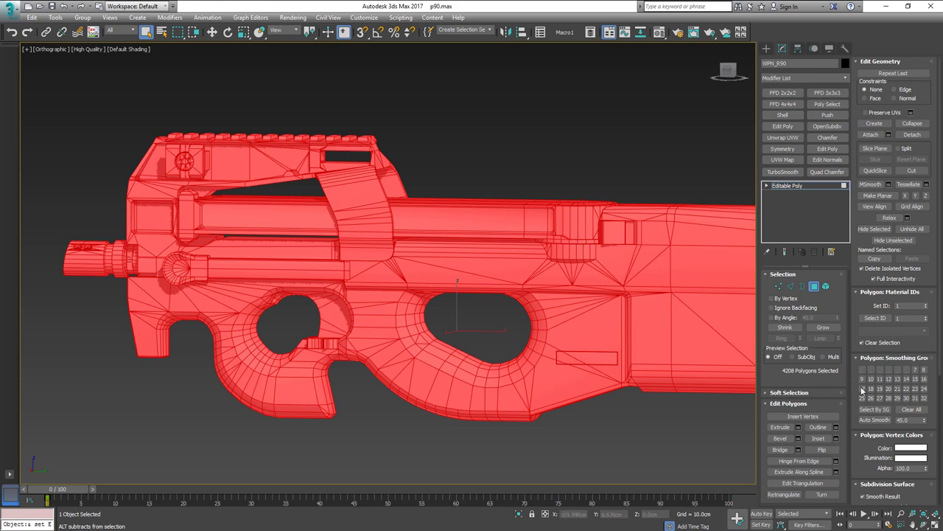
pyautogui.click(912, 410)
pyautogui.click(814, 286)
pyautogui.keyDown('alt'); pyautogui.moveTo(609, 289); pyautogui.dragTo(688, 299, button='middle'); pyautogui.keyUp('alt')
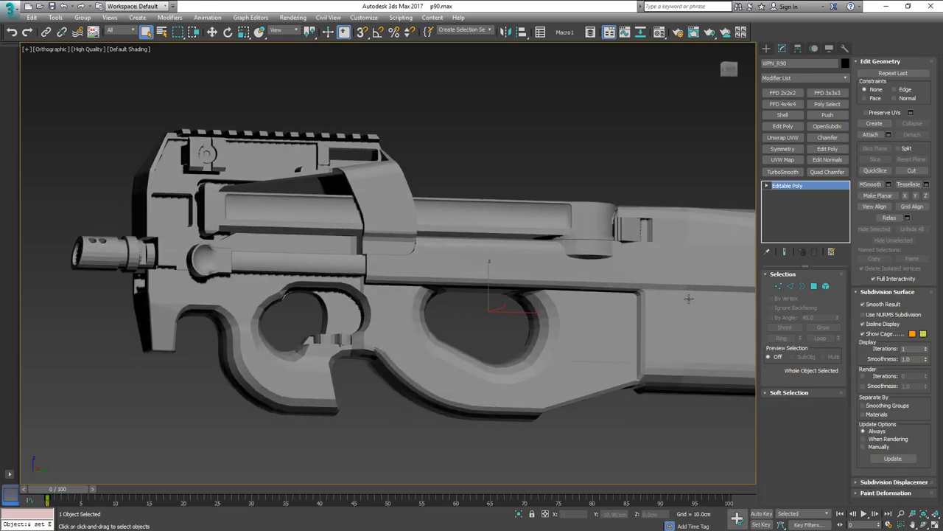
# Switch to the browser, review the TexTools 4.10 page at renderhjs.net/textools up to its download and installation notes, and minimize the window
pyautogui.click(92, 33)
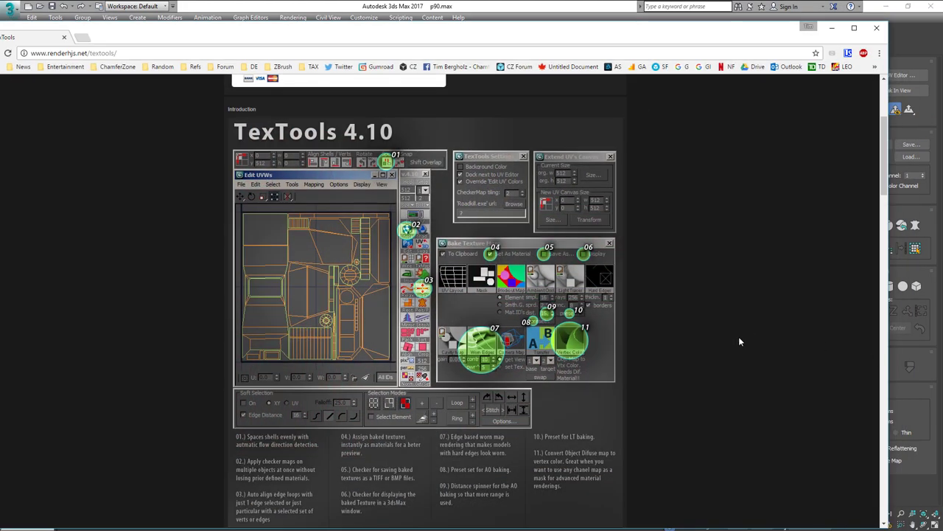
pyautogui.scroll(3, 722, 309)
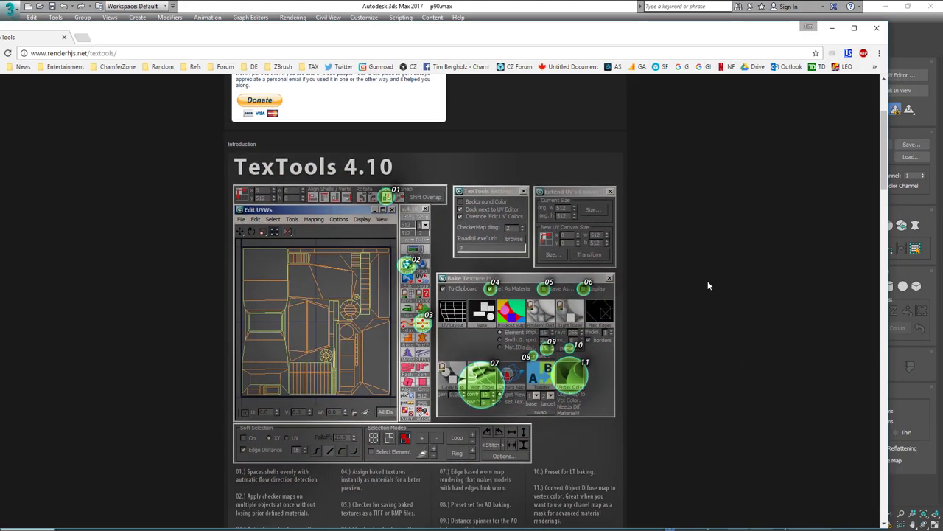
pyautogui.doubleClick(99, 53)
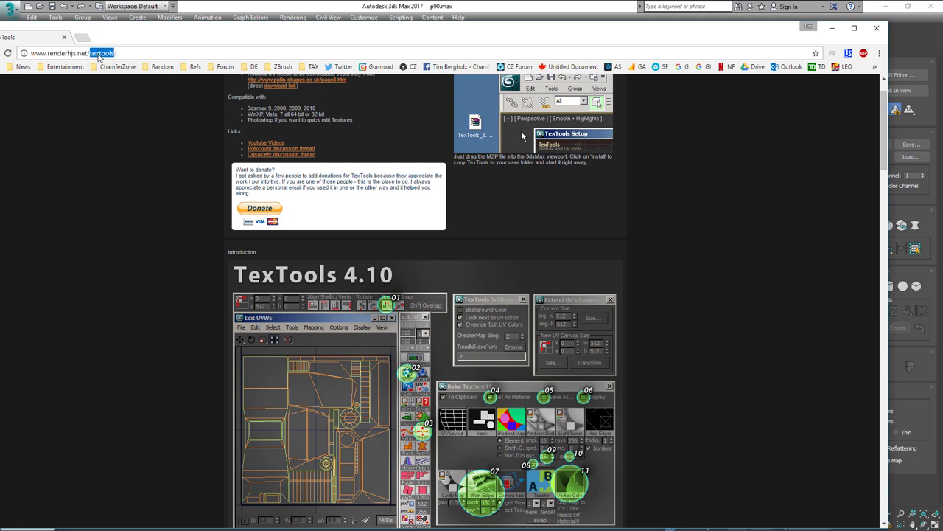
pyautogui.scroll(1, 617, 189)
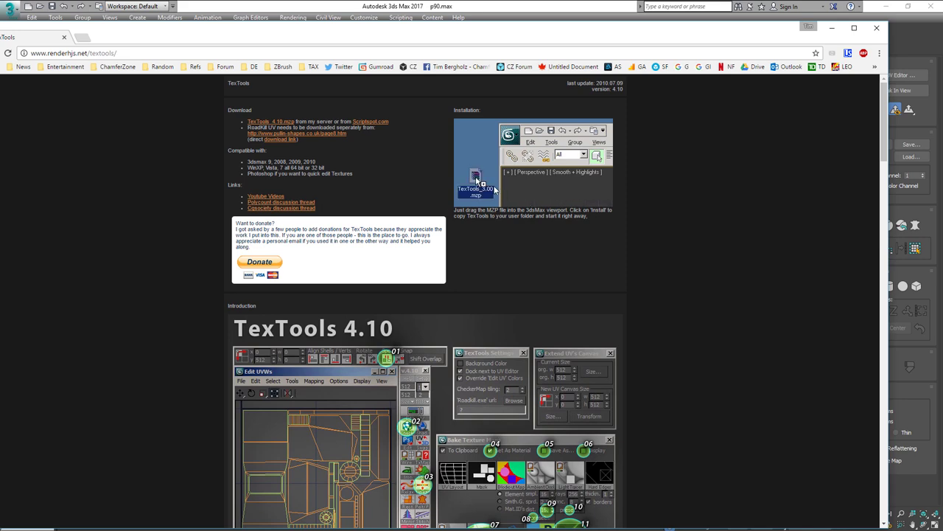
pyautogui.click(832, 27)
# Clear the face selection in the UV layout and generate the gun's smoothing groups from its UV shells with TexTools
pyautogui.moveTo(581, 177); pyautogui.dragTo(579, 159, button='middle')
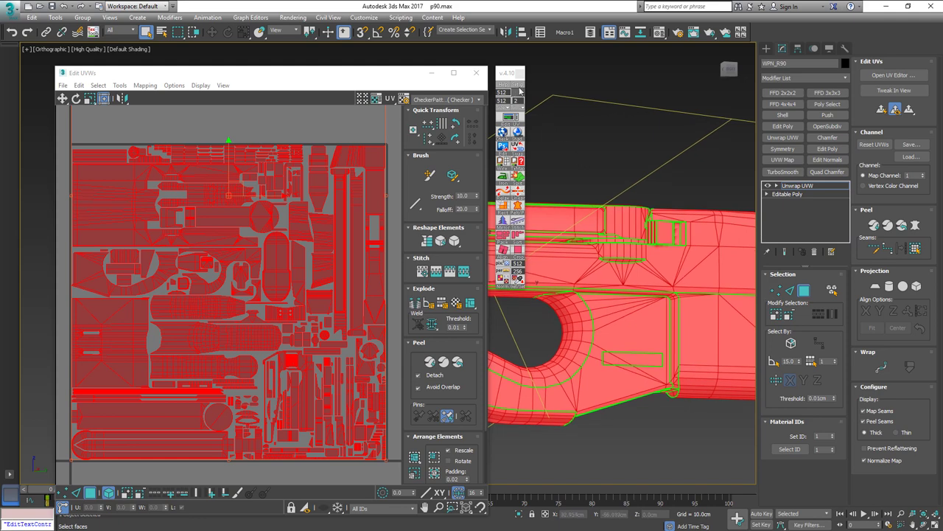
pyautogui.moveTo(383, 81); pyautogui.dragTo(361, 77)
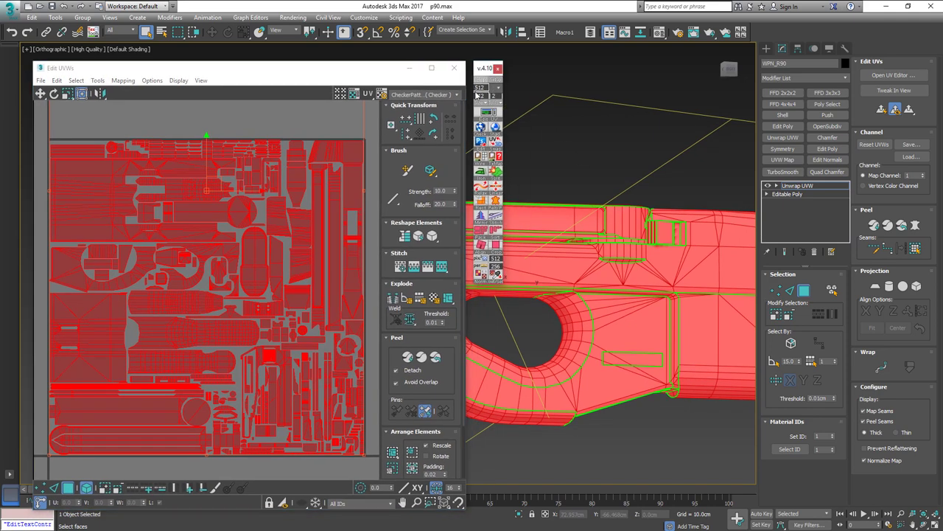
pyautogui.click(572, 170)
pyautogui.moveTo(559, 153); pyautogui.dragTo(636, 146, button='middle')
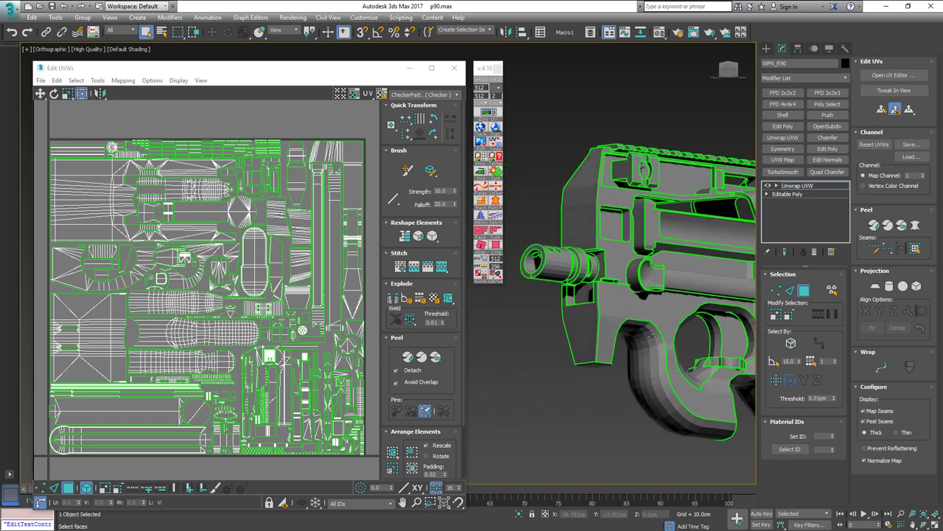
pyautogui.keyDown('alt'); pyautogui.moveTo(637, 346); pyautogui.dragTo(577, 282, button='middle'); pyautogui.keyUp('alt')
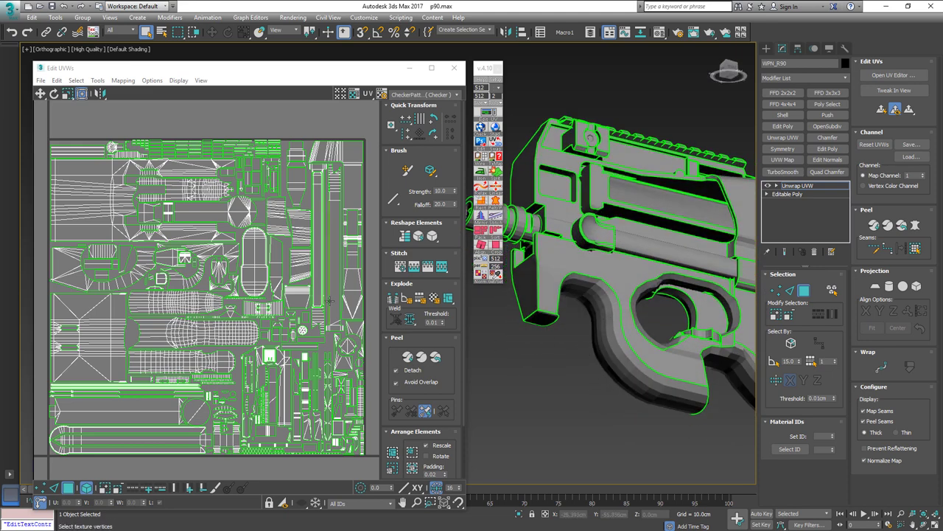
pyautogui.moveTo(587, 274)
pyautogui.mouseDown(button='middle')
pyautogui.moveTo(642, 280)
pyautogui.moveTo(633, 314)
pyautogui.mouseUp(button='middle')
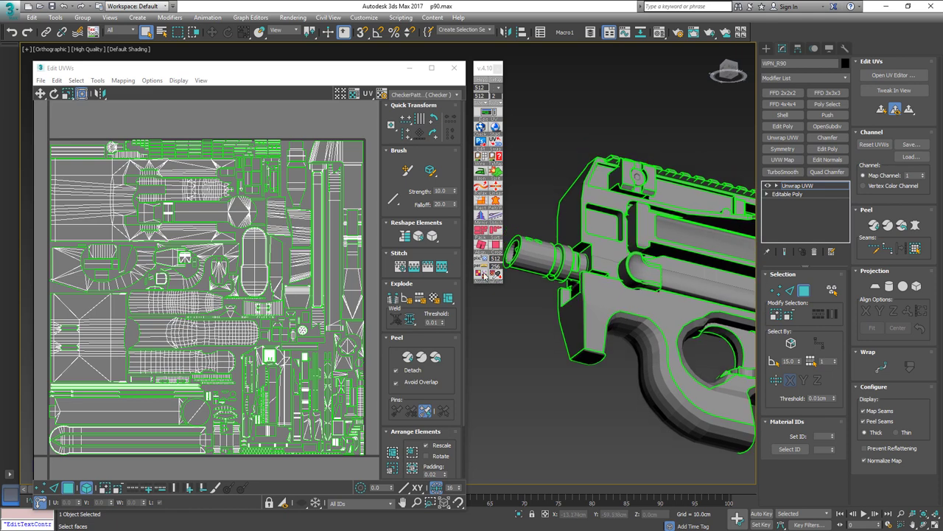
pyautogui.click(495, 105)
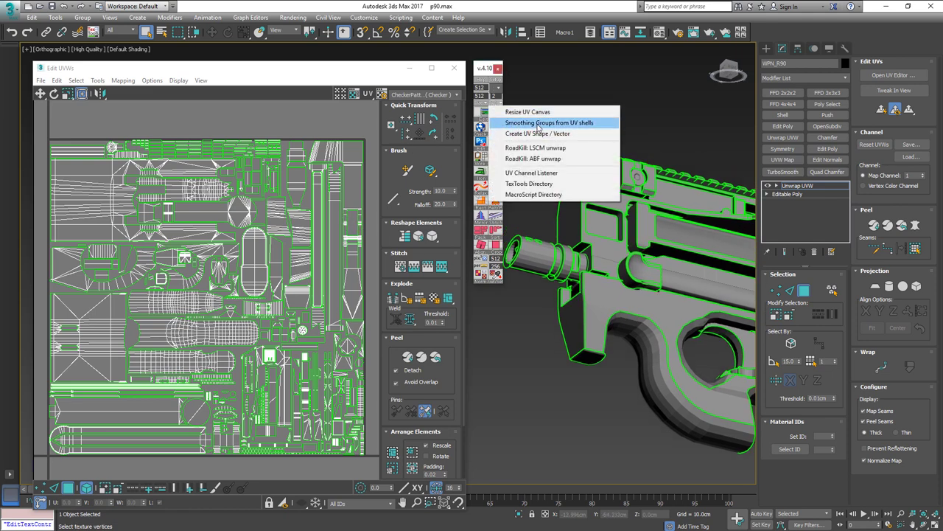
pyautogui.click(538, 124)
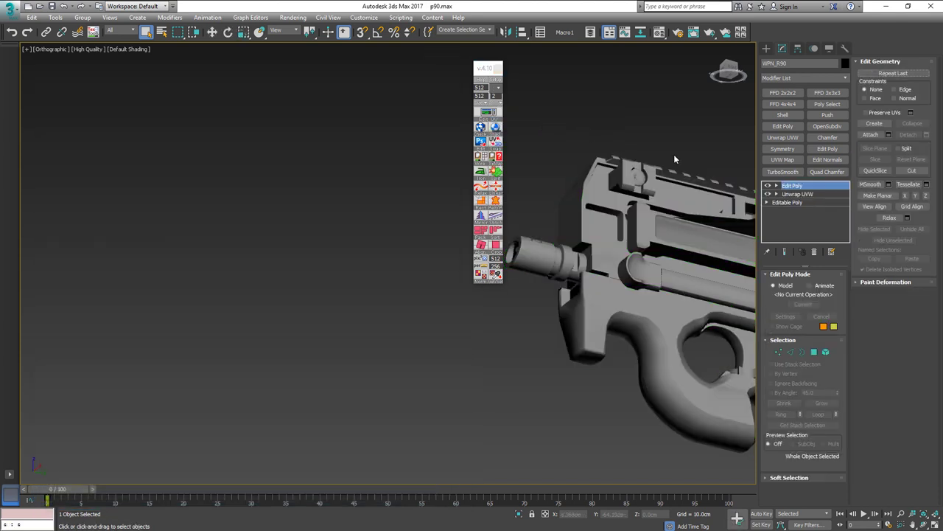
# Inspect the shading around the grip and trigger openings, comparing it with the Edit Poly modifier switched on and off
pyautogui.keyDown('alt'); pyautogui.moveTo(673, 154); pyautogui.dragTo(346, 182, button='middle'); pyautogui.keyUp('alt')
pyautogui.scroll(4, 346, 182)
pyautogui.moveTo(322, 255); pyautogui.dragTo(255, 122, button='middle')
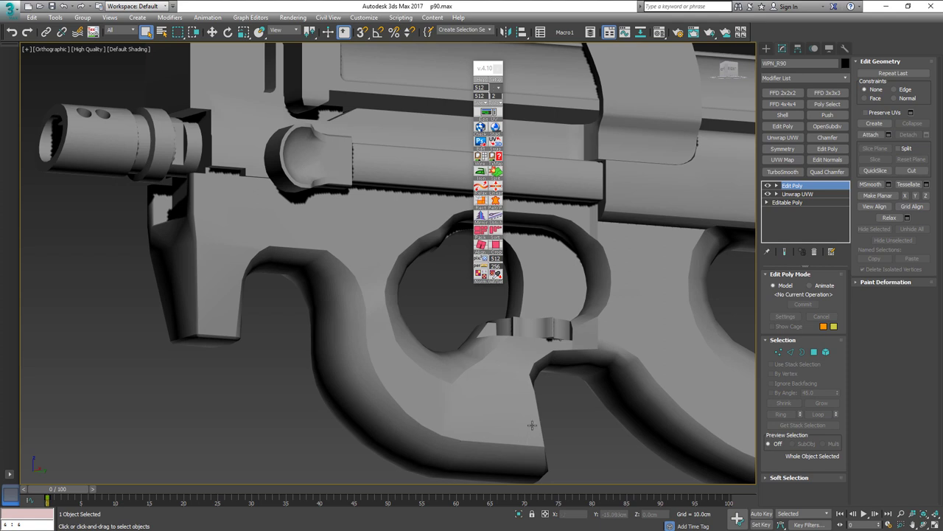
pyautogui.moveTo(659, 312); pyautogui.dragTo(358, 309, button='middle')
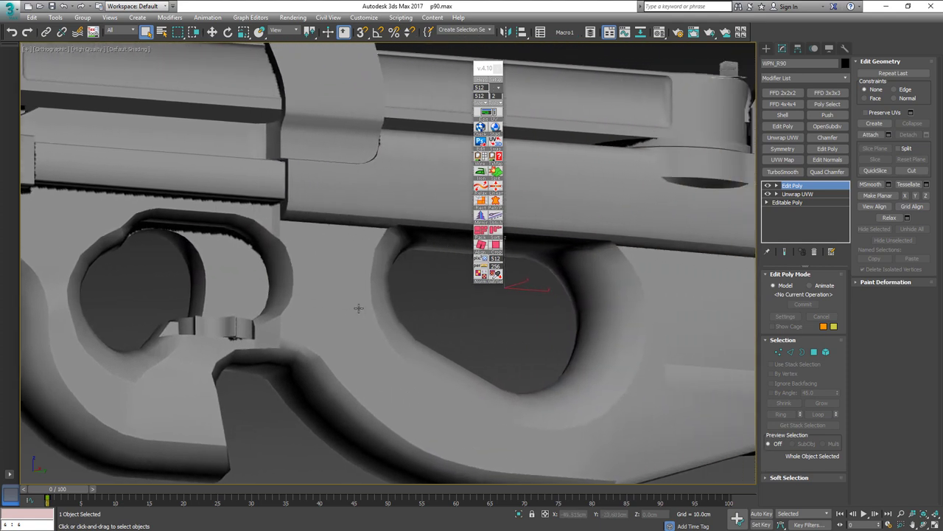
pyautogui.click(767, 186)
pyautogui.click(767, 187)
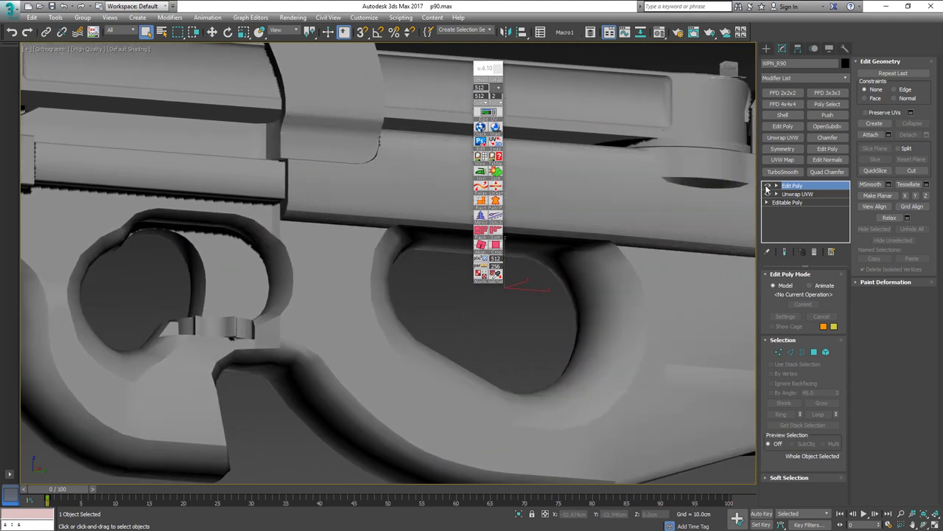
pyautogui.click(767, 187)
pyautogui.click(767, 186)
pyautogui.click(777, 186)
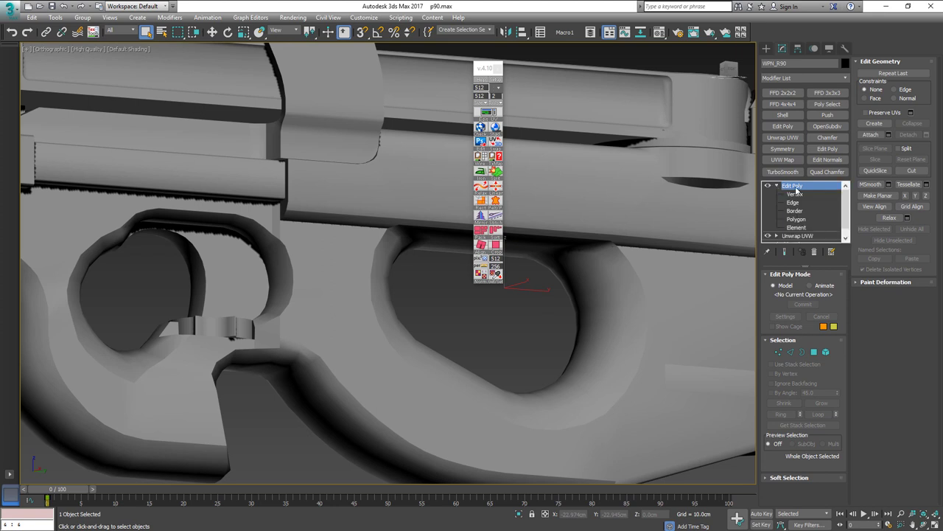
pyautogui.click(777, 186)
pyautogui.click(768, 186)
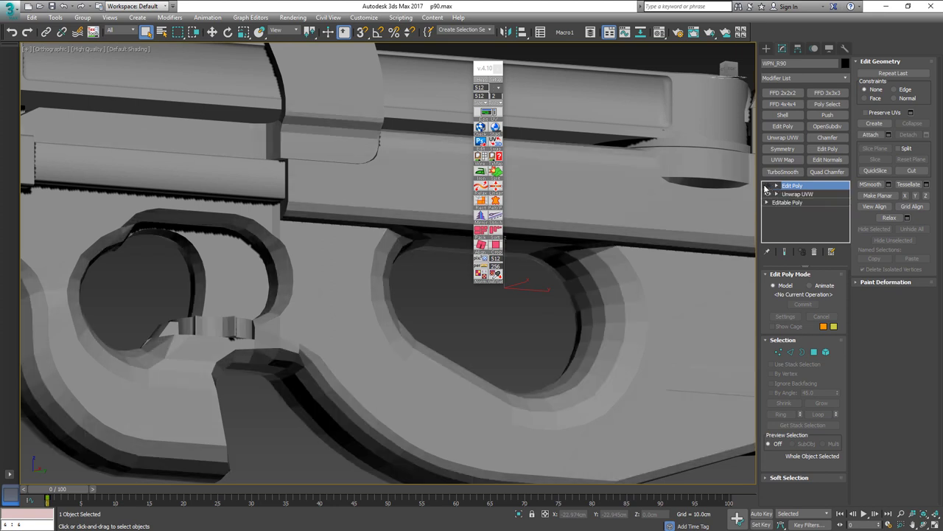
pyautogui.click(768, 186)
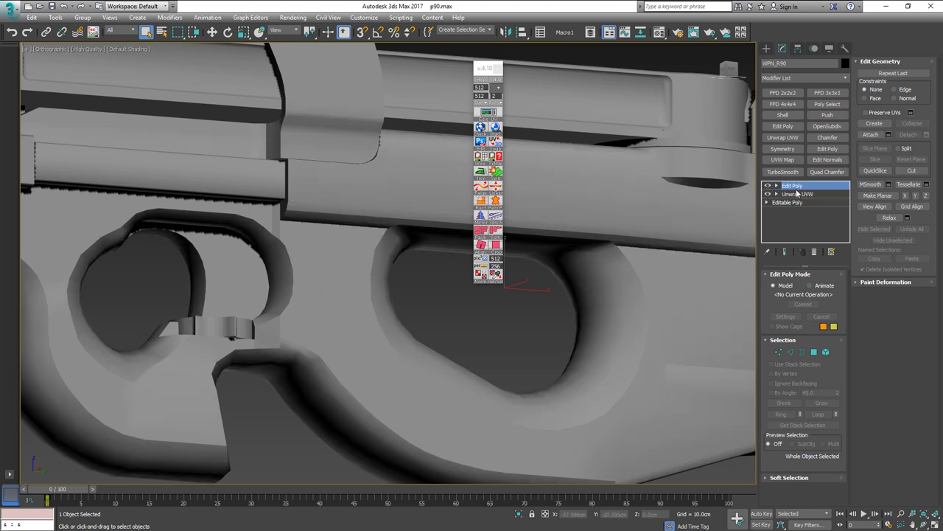
# Collapse the gun's entire modifier stack to an Editable Poly and close the TexTools toolbar
pyautogui.rightClick(800, 187)
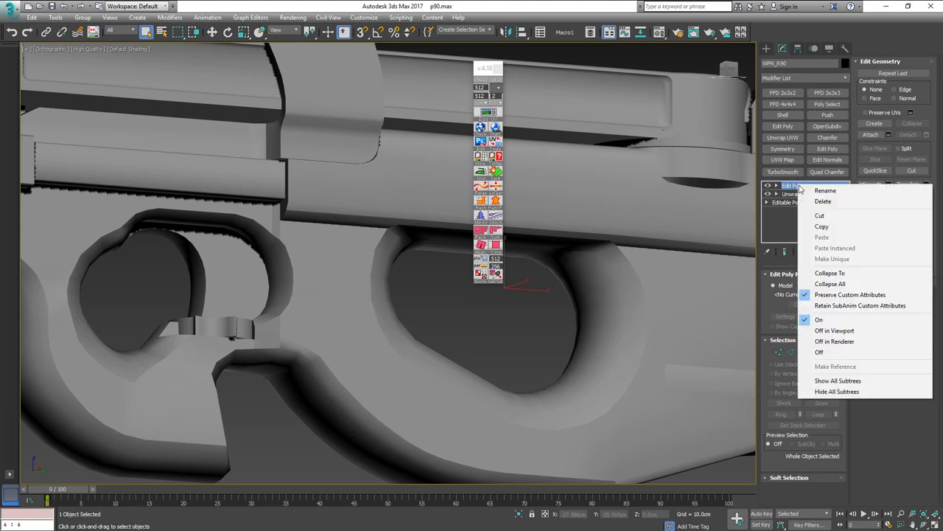
pyautogui.click(841, 287)
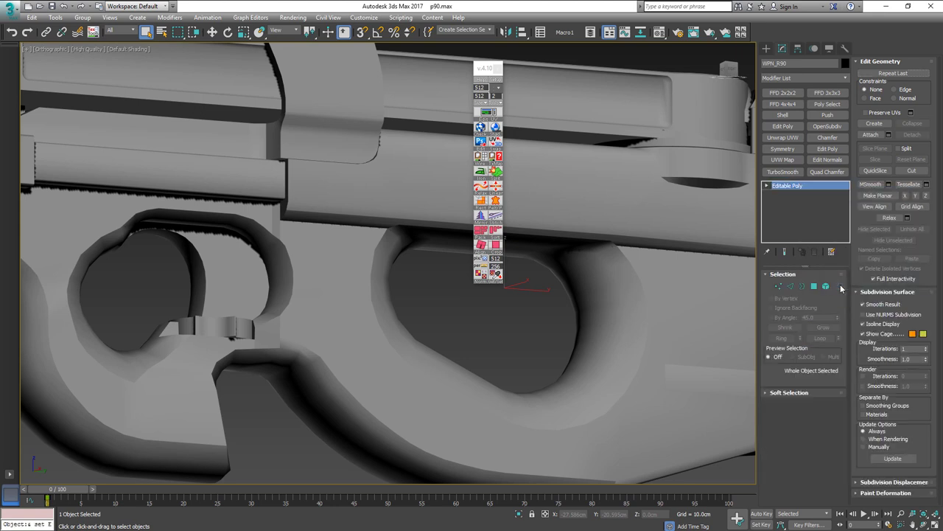
pyautogui.click(498, 69)
pyautogui.moveTo(499, 82); pyautogui.dragTo(501, 171, button='middle')
pyautogui.scroll(-3, 554, 174)
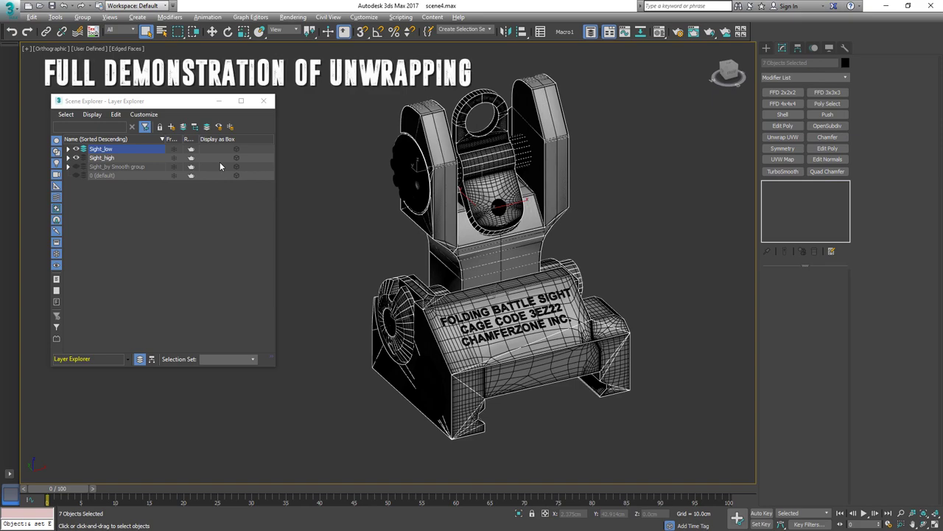
# Hide the Sight_high layer and examine the low-poly sight's initial UV layout
pyautogui.keyDown('alt'); pyautogui.moveTo(359, 173); pyautogui.dragTo(721, 172, button='middle'); pyautogui.keyUp('alt')
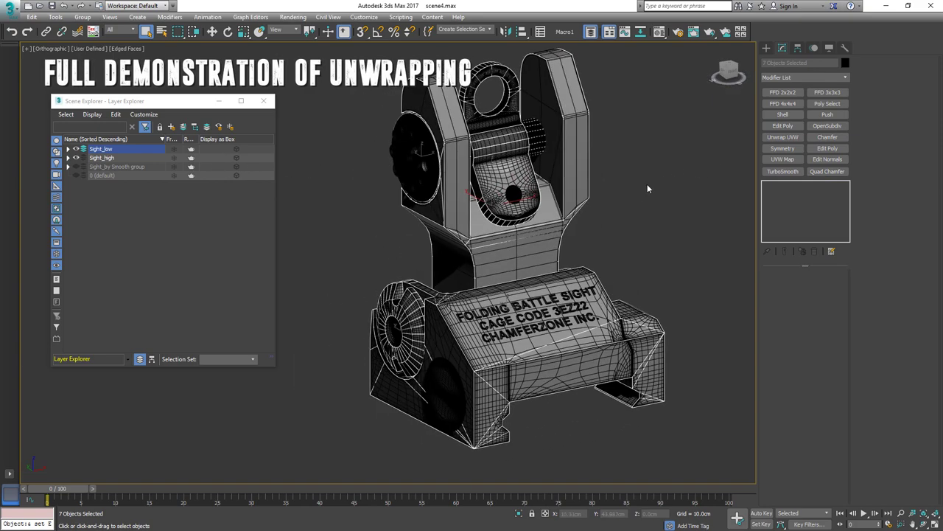
pyautogui.moveTo(635, 192); pyautogui.dragTo(624, 199, button='middle')
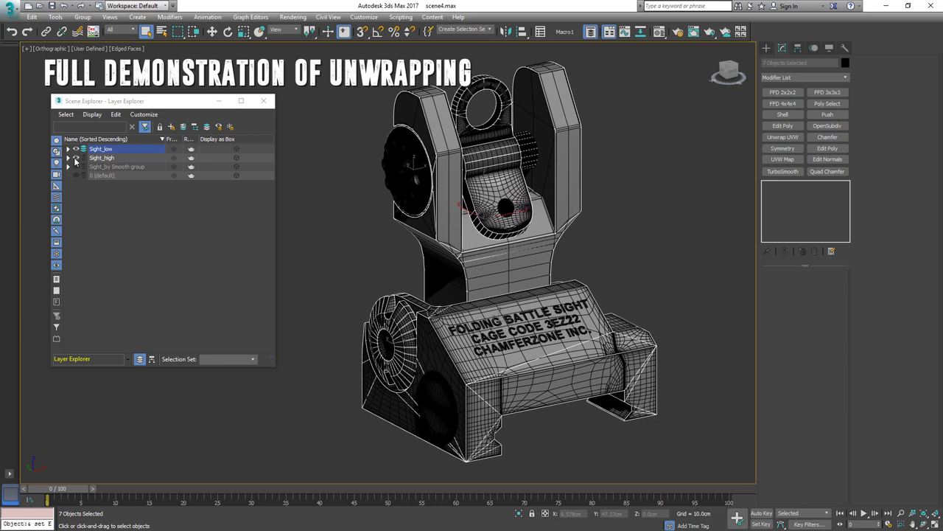
pyautogui.click(75, 158)
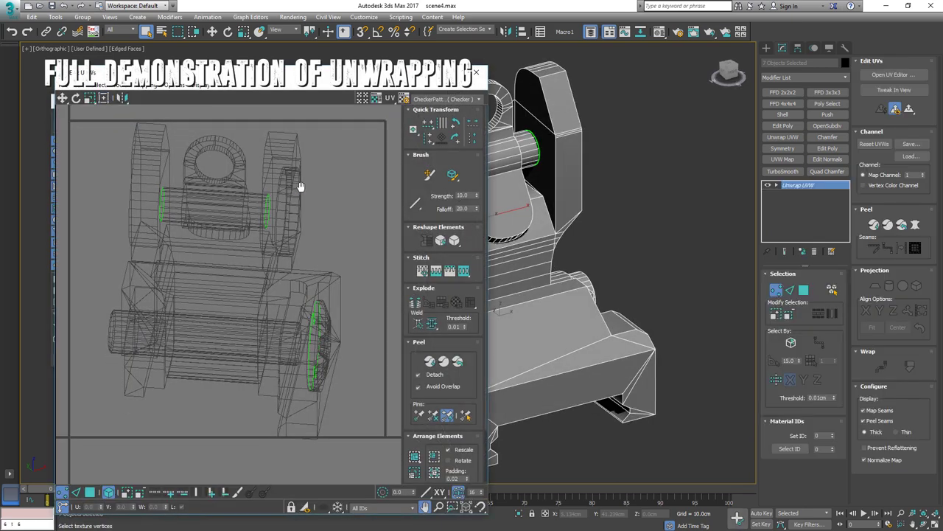
pyautogui.scroll(-3, 300, 186)
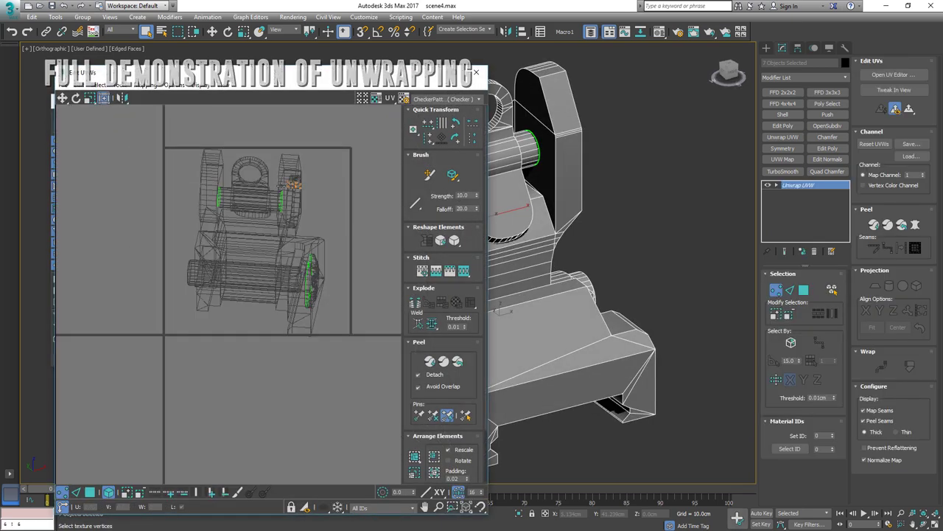
# Select all of the sight's UV faces, shift them down slightly in the layout, and view the whole low-poly model
pyautogui.press('3')
pyautogui.hotkey('ctrl', 'a')
pyautogui.moveTo(139, 141); pyautogui.dragTo(389, 362)
pyautogui.moveTo(257, 221); pyautogui.dragTo(258, 239)
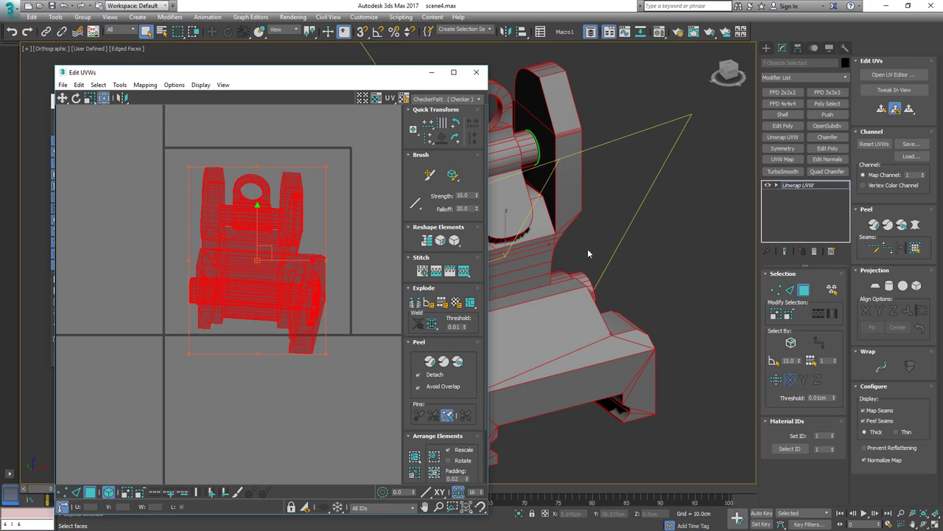
pyautogui.keyDown('alt'); pyautogui.moveTo(587, 249); pyautogui.dragTo(671, 237, button='middle'); pyautogui.keyUp('alt')
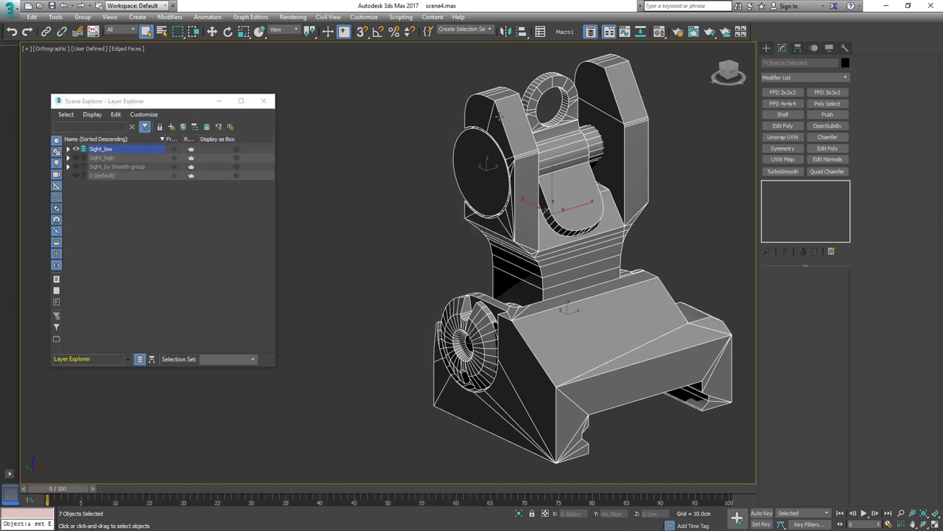
pyautogui.keyDown('alt'); pyautogui.moveTo(500, 116); pyautogui.dragTo(489, 119, button='middle'); pyautogui.keyUp('alt')
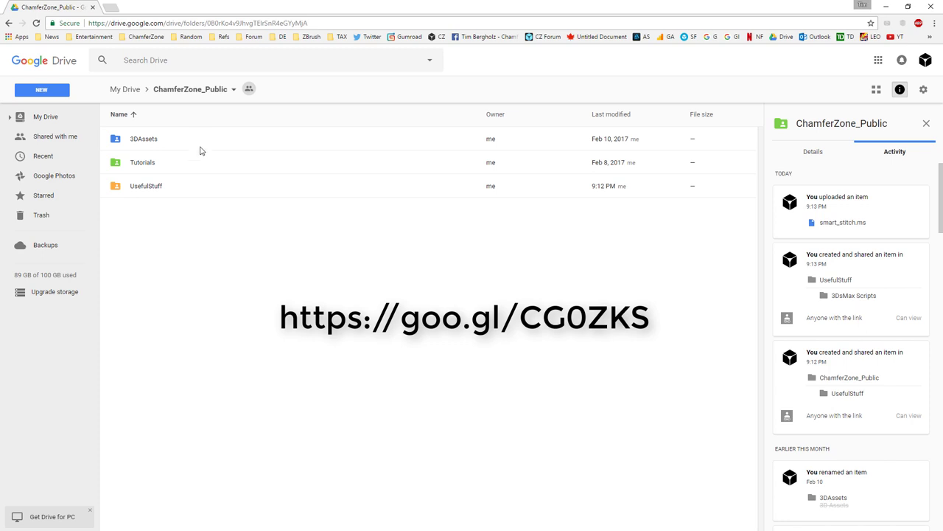
# Switch to Google Drive and browse the Grenade texturing and modeling folders under Tutorials, returning to ChamferZone_Public
pyautogui.doubleClick(151, 163)
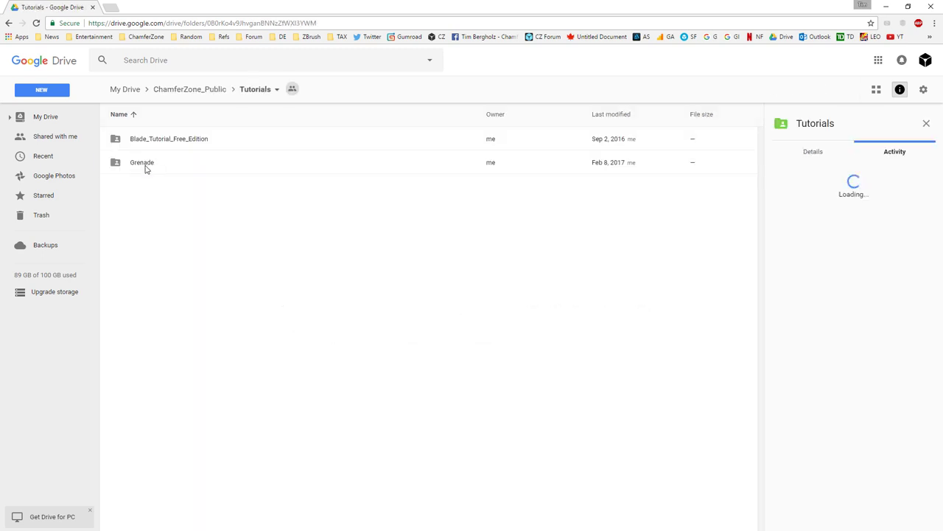
pyautogui.doubleClick(146, 165)
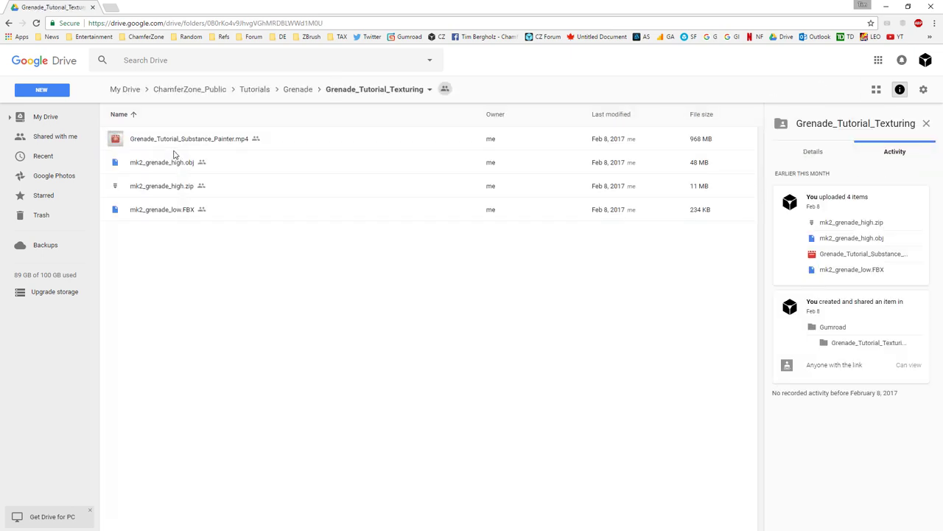
pyautogui.hotkey('alt', 'Left')
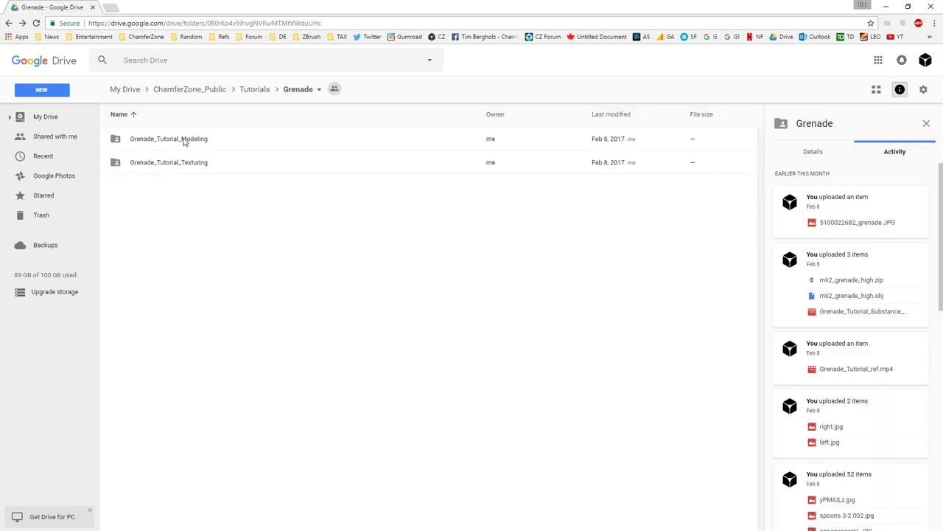
pyautogui.doubleClick(183, 140)
pyautogui.doubleClick(139, 141)
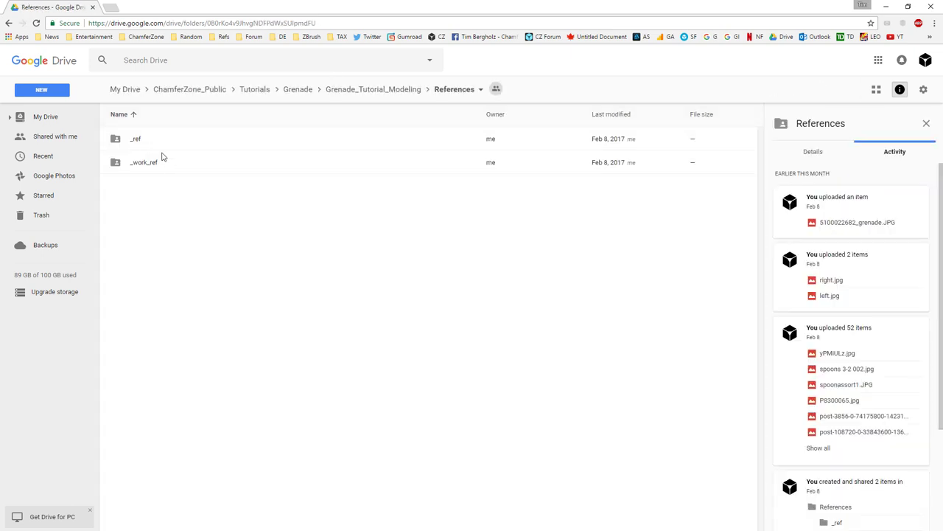
pyautogui.click(254, 89)
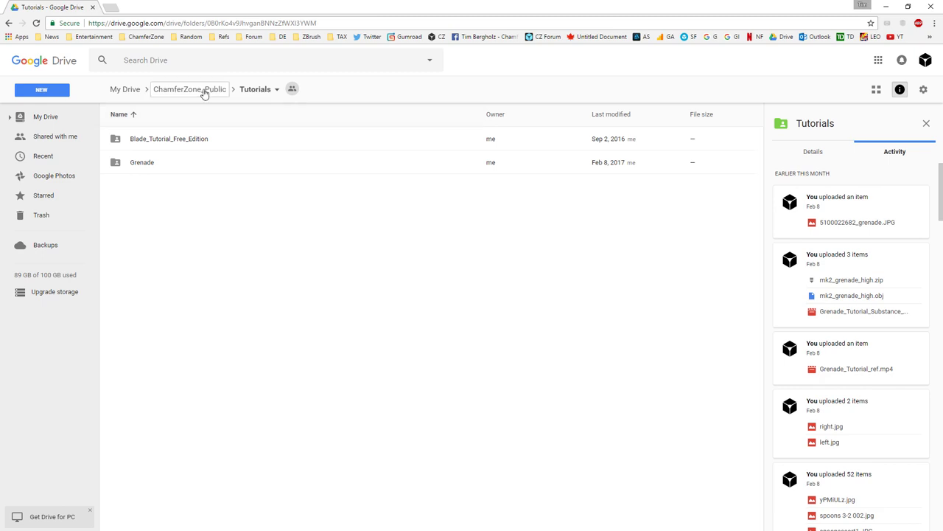
pyautogui.click(205, 92)
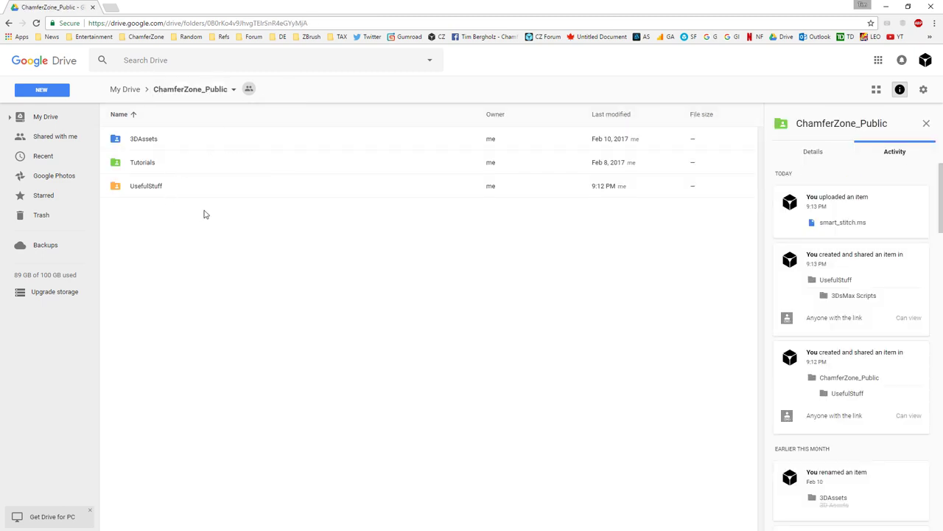
# Locate smart_stitch.ms in the UsefulStuff 3DsMax Scripts folder and switch back to 3ds Max
pyautogui.doubleClick(151, 187)
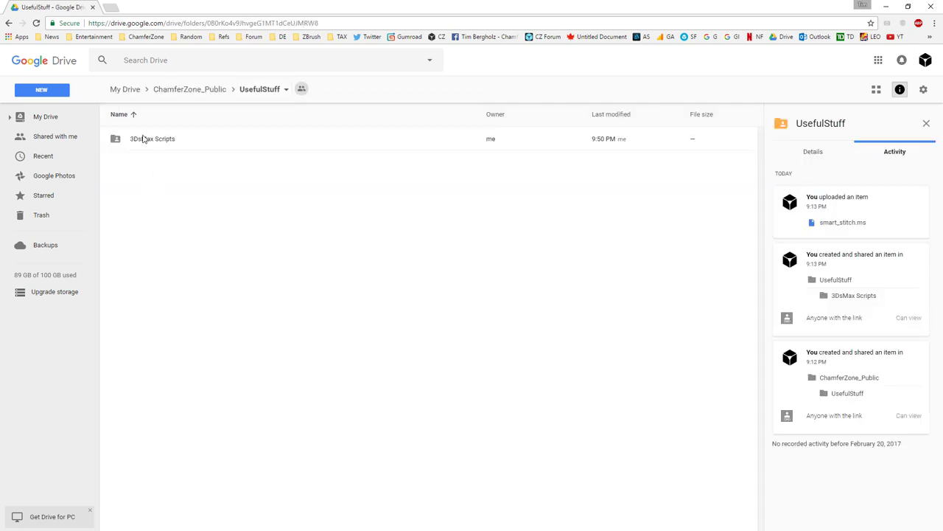
pyautogui.doubleClick(144, 138)
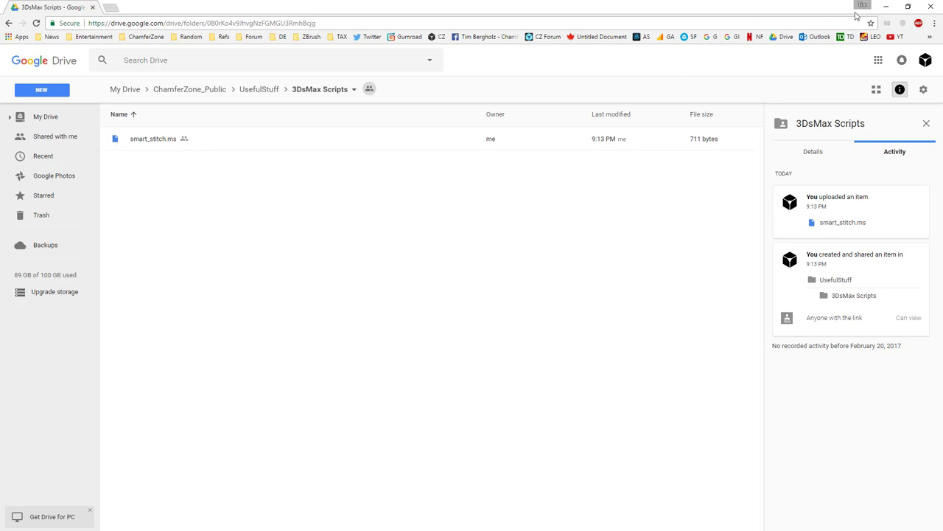
pyautogui.click(888, 6)
pyautogui.moveTo(634, 149); pyautogui.dragTo(522, 176, button='middle')
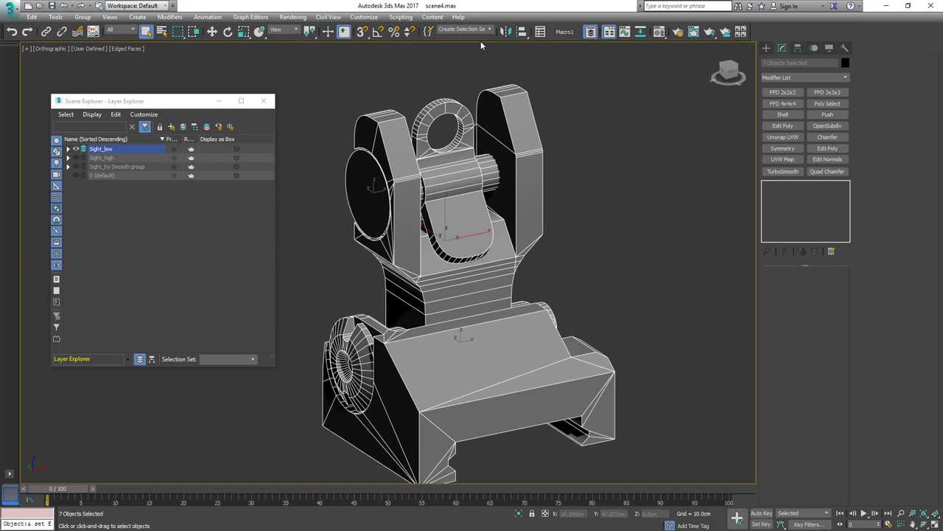
# Create a new script in an enlarged MAXScript editor window over the viewport and bring up the smart_stitch.ms script
pyautogui.click(402, 17)
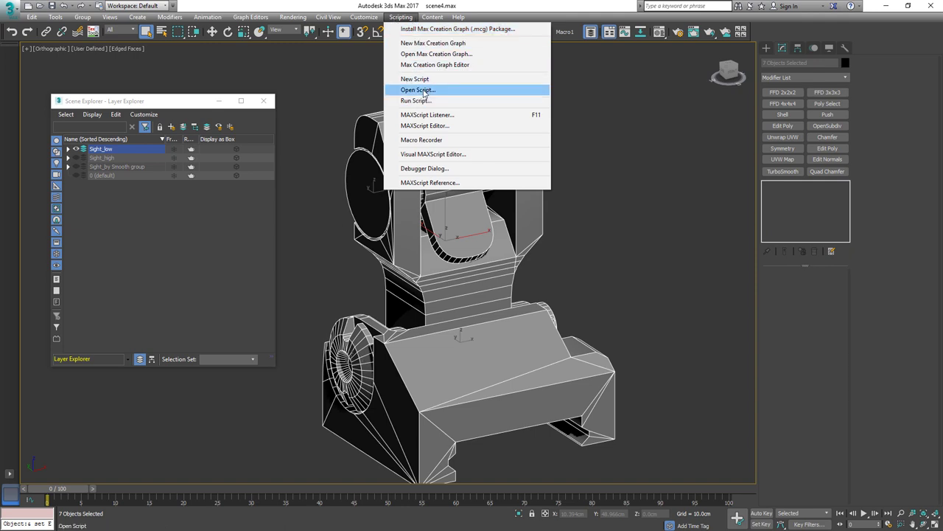
pyautogui.click(426, 79)
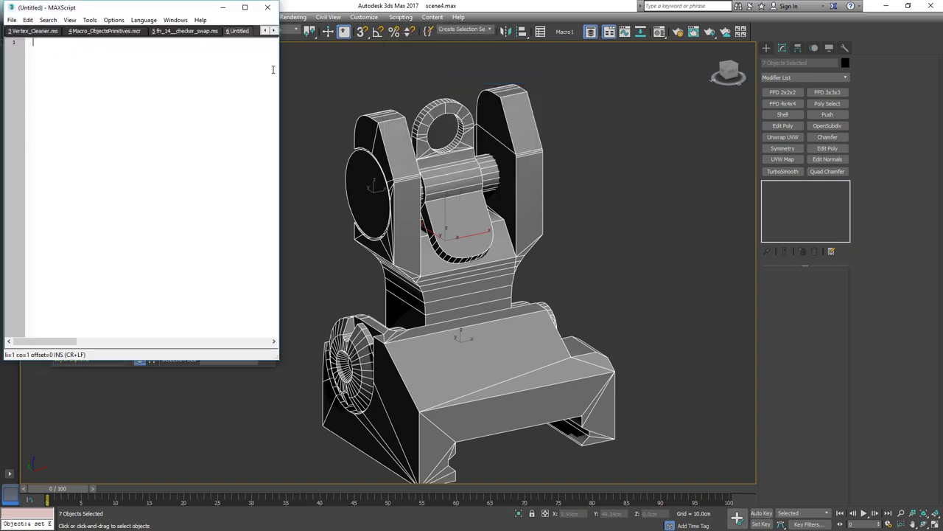
pyautogui.moveTo(281, 70); pyautogui.dragTo(522, 70)
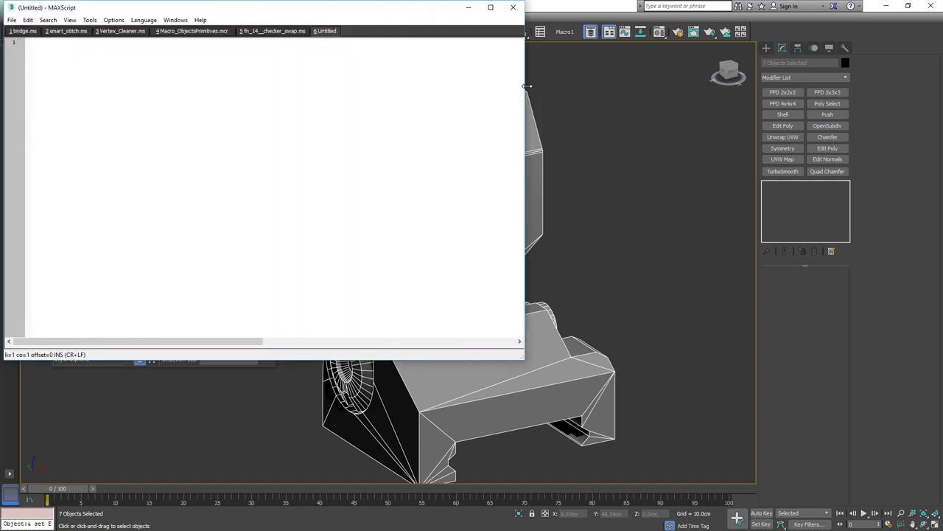
pyautogui.moveTo(345, 10); pyautogui.dragTo(542, 68)
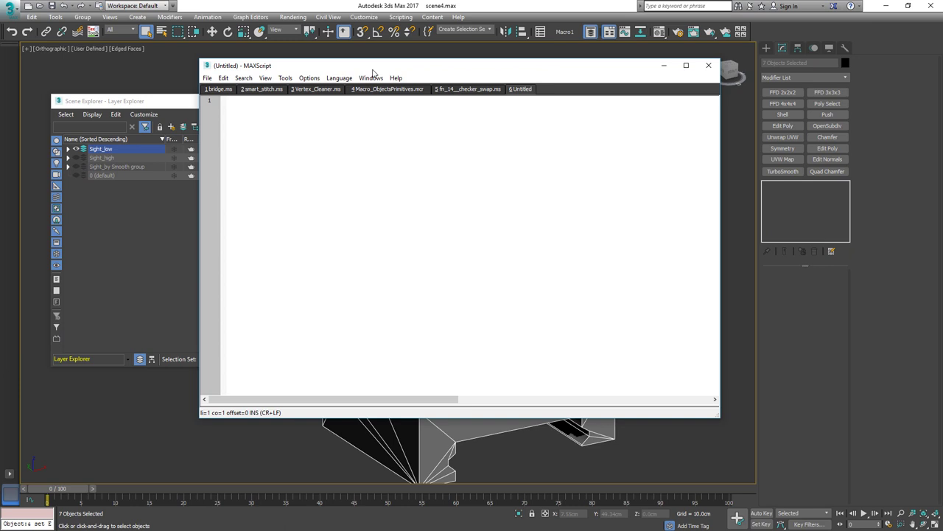
pyautogui.click(261, 88)
# Open smart_stitch.ms from the 3ds Max 2017 scripts folder and evaluate the entire script
pyautogui.click(207, 78)
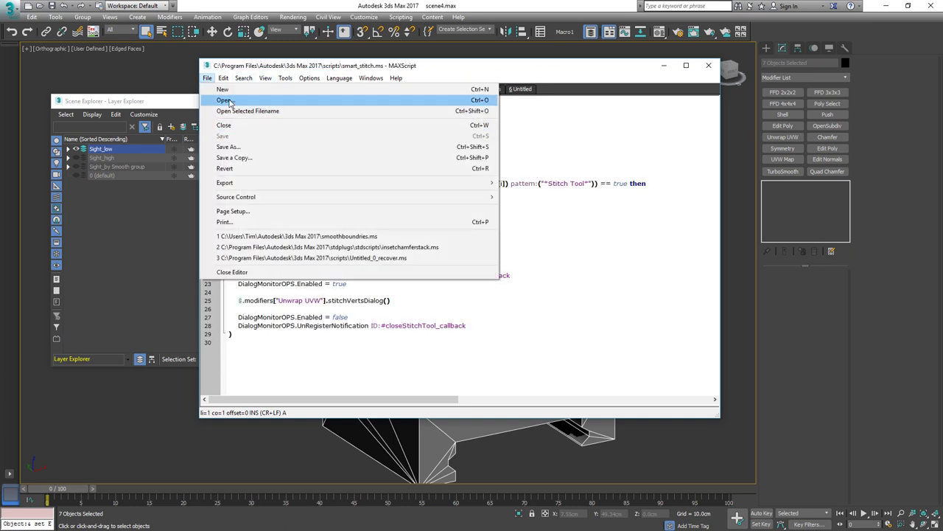
pyautogui.click(227, 101)
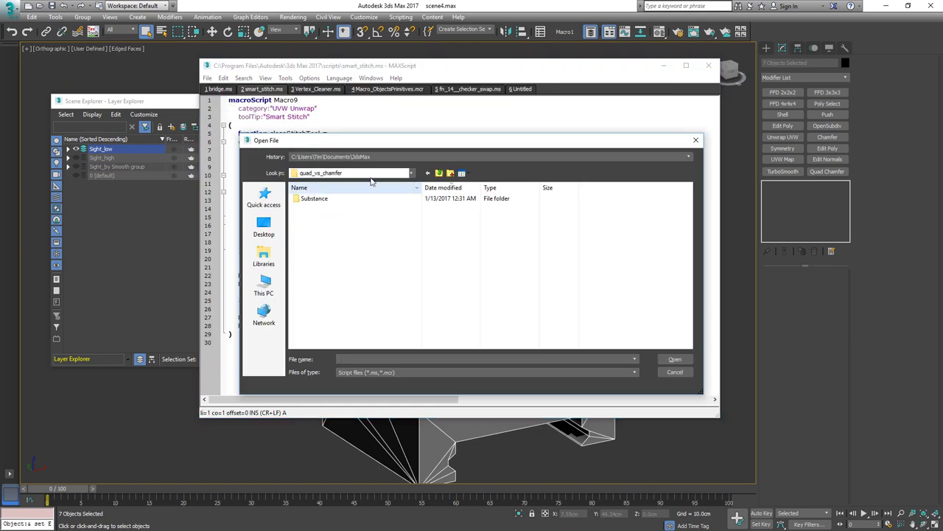
pyautogui.click(360, 157)
pyautogui.click(360, 173)
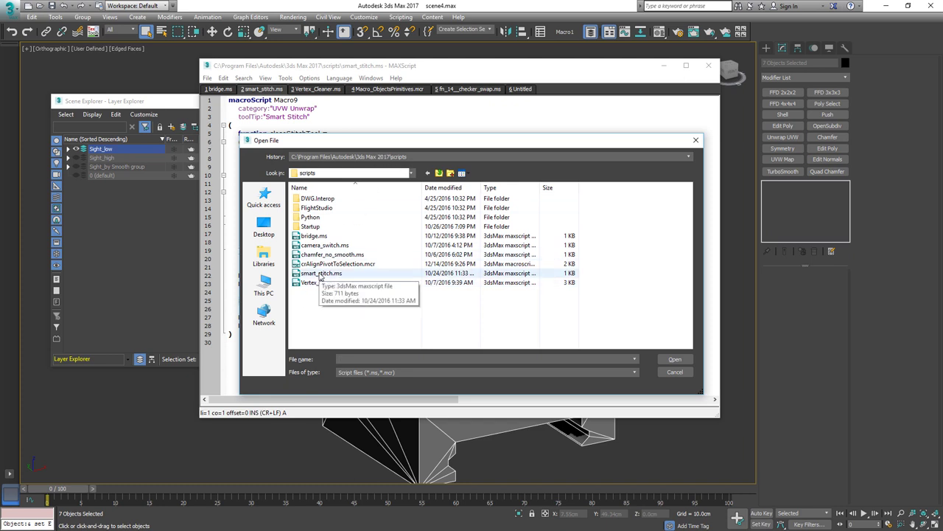
pyautogui.doubleClick(320, 274)
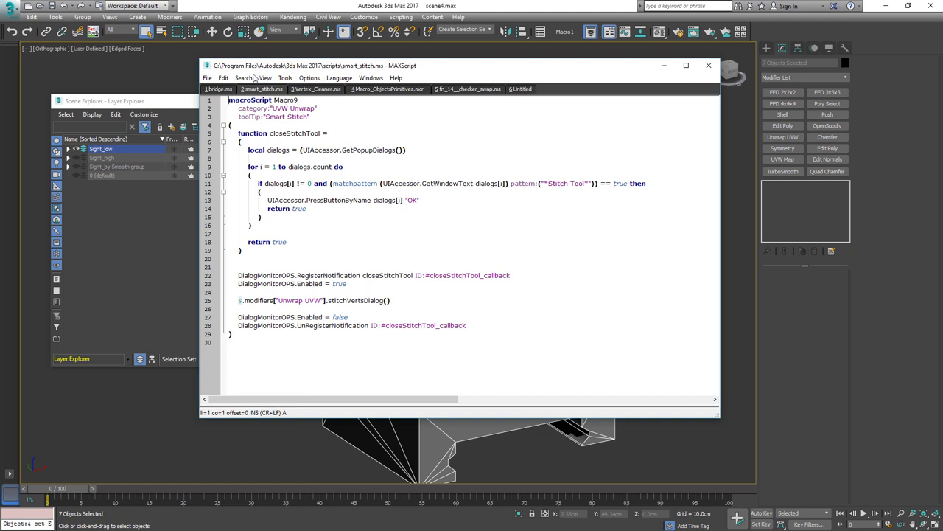
pyautogui.click(284, 78)
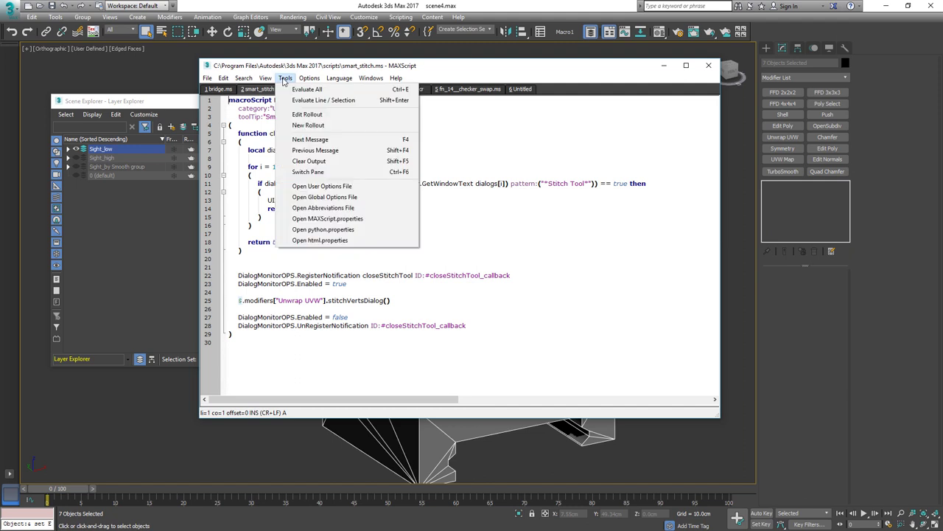
pyautogui.click(305, 89)
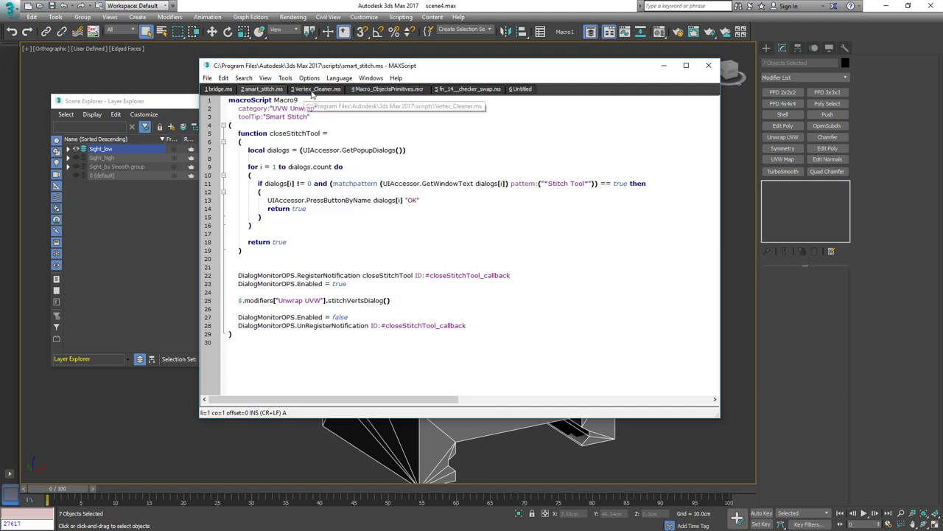
# Check the Shift+S hotkey of the Smart Stitch action in the keyboard customization and close the script editor
pyautogui.click(364, 17)
pyautogui.click(382, 32)
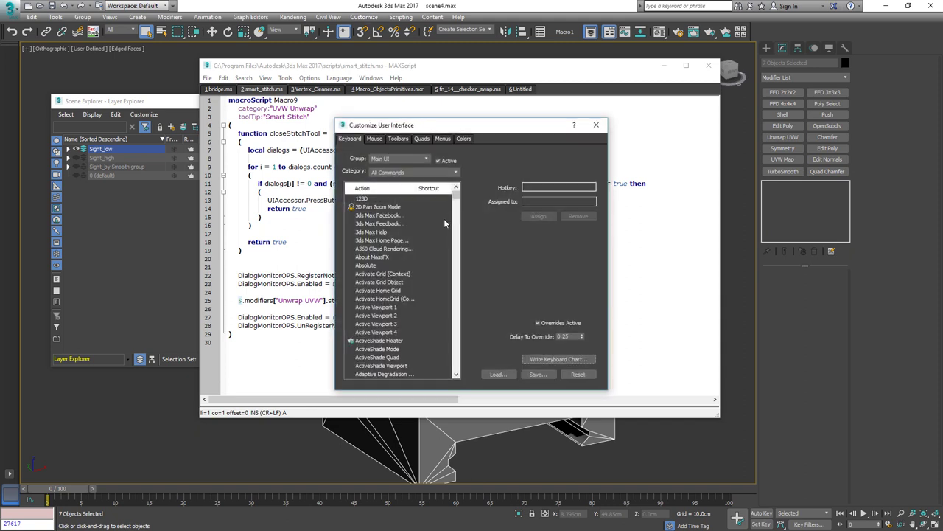
pyautogui.click(546, 186)
pyautogui.hotkey('shift', 's')
pyautogui.click(426, 233)
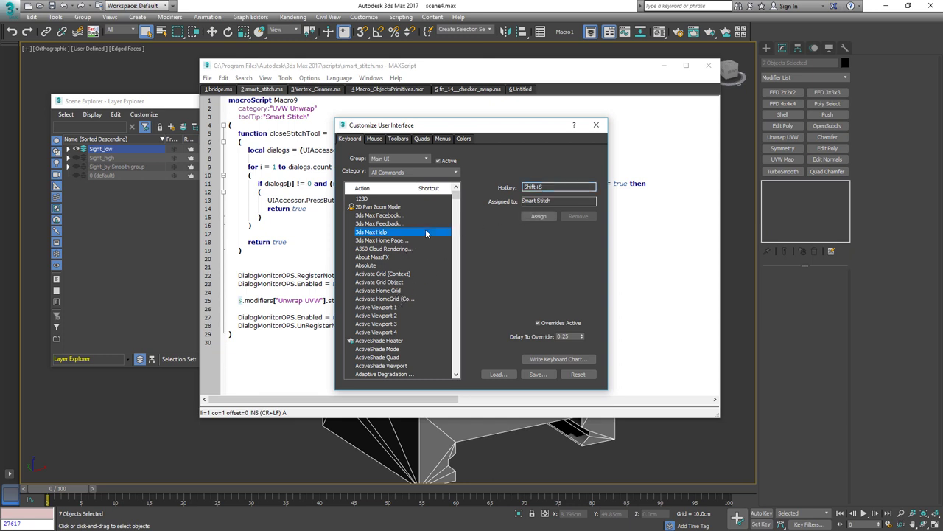
pyautogui.write('smart')
pyautogui.click(406, 232)
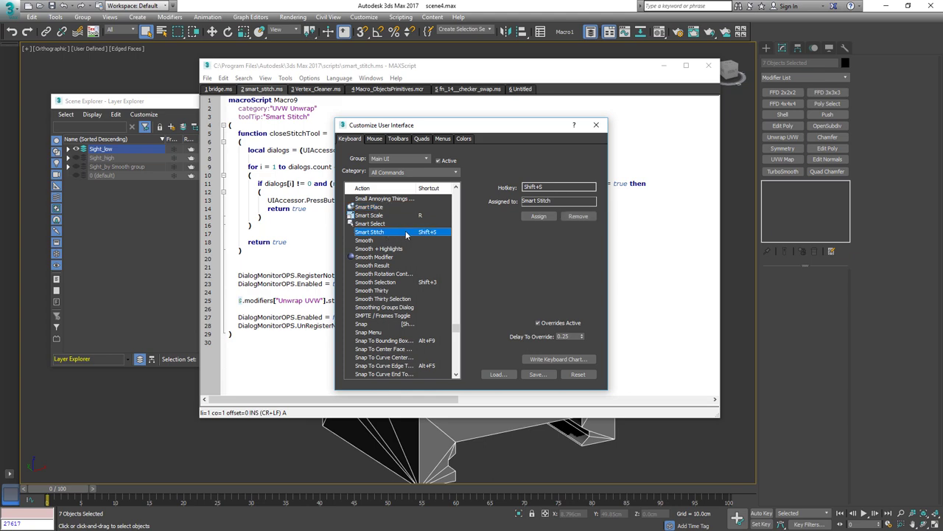
pyautogui.click(596, 125)
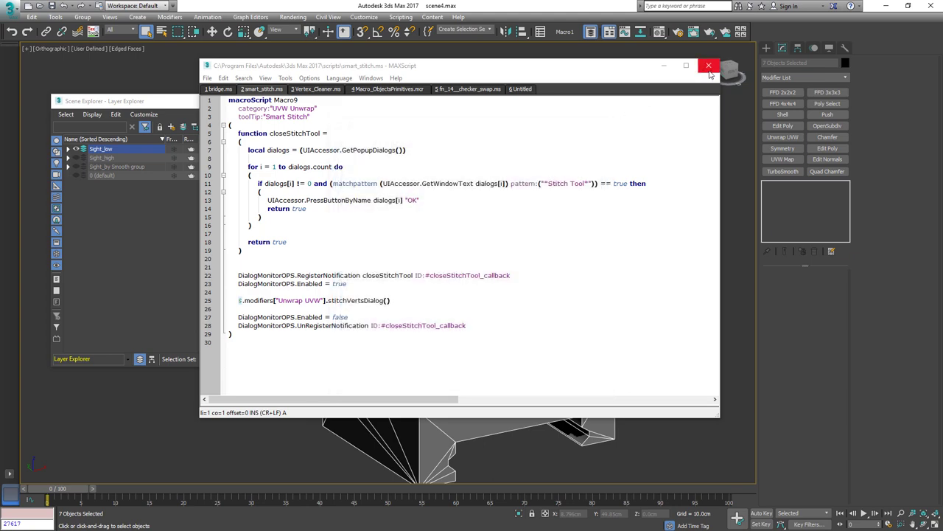
pyautogui.click(708, 66)
# Open the sight's forked upright part, Element_D_low, in the UV editor and flatten its UVs into separate islands
pyautogui.keyDown('alt'); pyautogui.moveTo(531, 180); pyautogui.dragTo(501, 208, button='middle'); pyautogui.keyUp('alt')
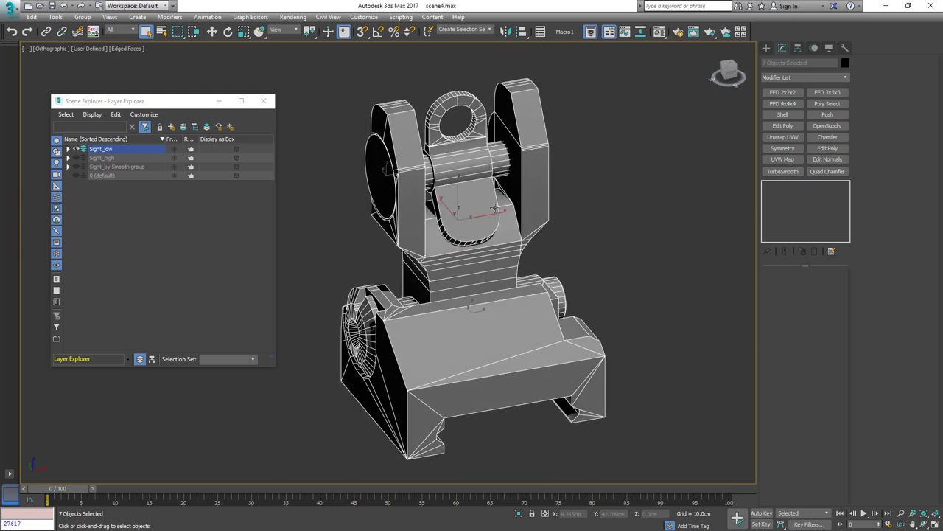
pyautogui.click(532, 208)
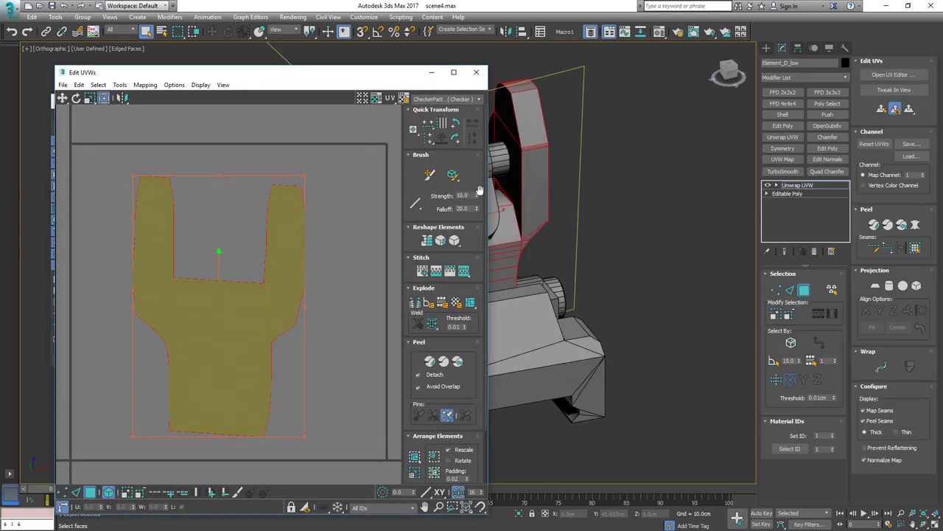
pyautogui.moveTo(560, 249); pyautogui.dragTo(619, 242, button='middle')
pyautogui.moveTo(546, 153); pyautogui.dragTo(566, 193, button='middle')
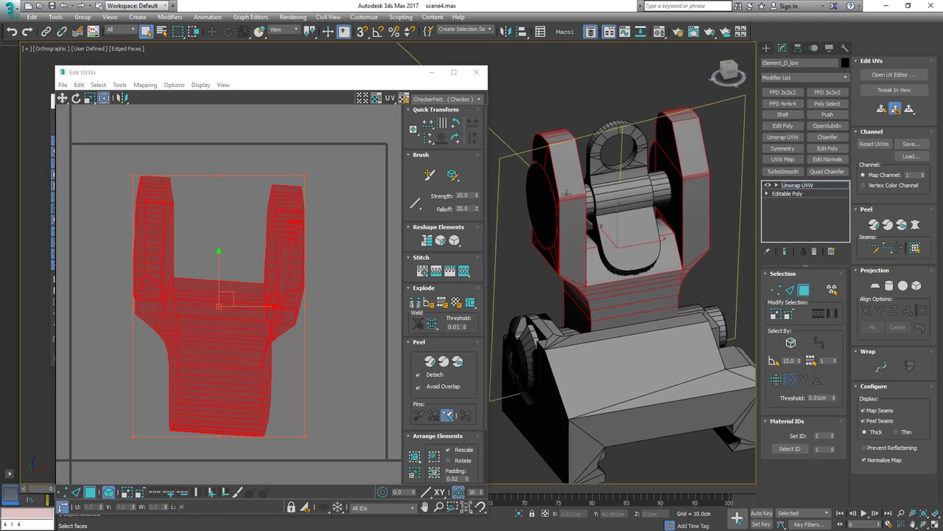
pyautogui.click(145, 84)
pyautogui.click(168, 120)
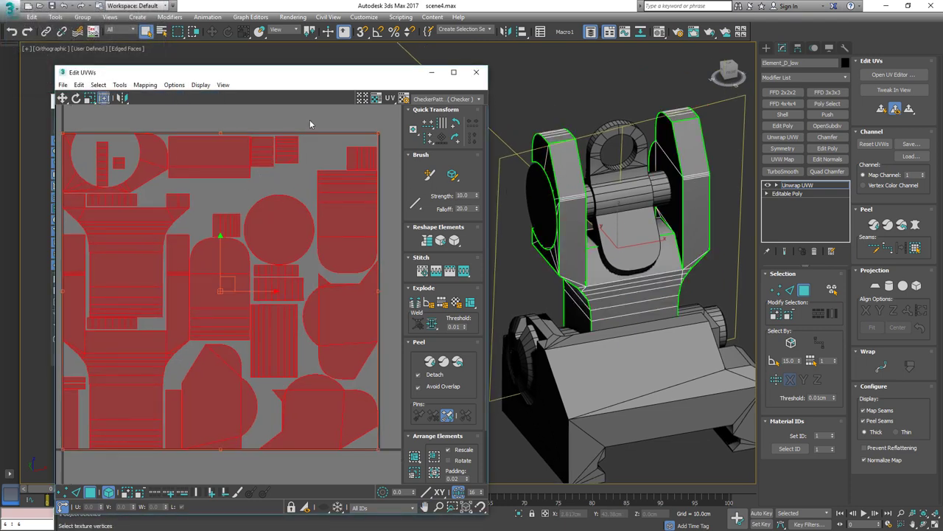
# Select the small rectangular island near the layout's upper edge and examine its matching faces on the sight's upright post
pyautogui.click(309, 119)
pyautogui.scroll(3, 289, 140)
pyautogui.moveTo(320, 126); pyautogui.dragTo(293, 184)
pyautogui.keyDown('alt'); pyautogui.moveTo(508, 155); pyautogui.dragTo(611, 159, button='middle'); pyautogui.keyUp('alt')
pyautogui.scroll(4, 558, 134)
pyautogui.scroll(3, 291, 166)
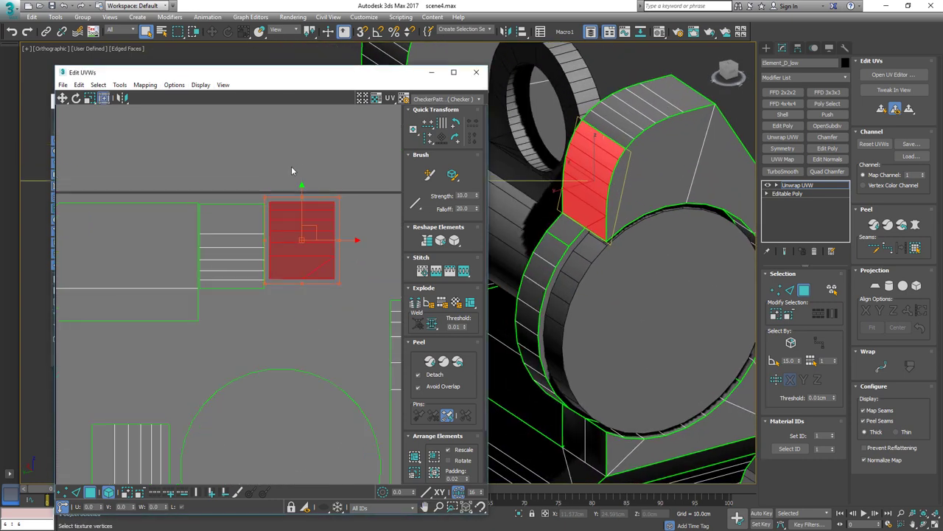
# Stitch the neighbouring island onto the small rectangular island along its upper edge with Smart Stitch
pyautogui.press('1')
pyautogui.click(319, 167)
pyautogui.press('5')
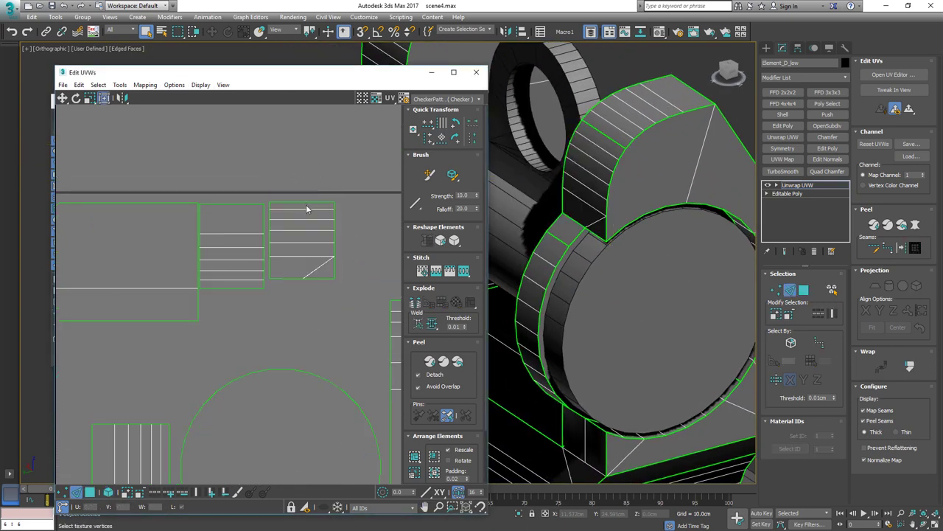
pyautogui.click(307, 205)
pyautogui.scroll(-5, 344, 229)
pyautogui.moveTo(352, 254); pyautogui.dragTo(255, 254, button='middle')
pyautogui.scroll(3, 296, 230)
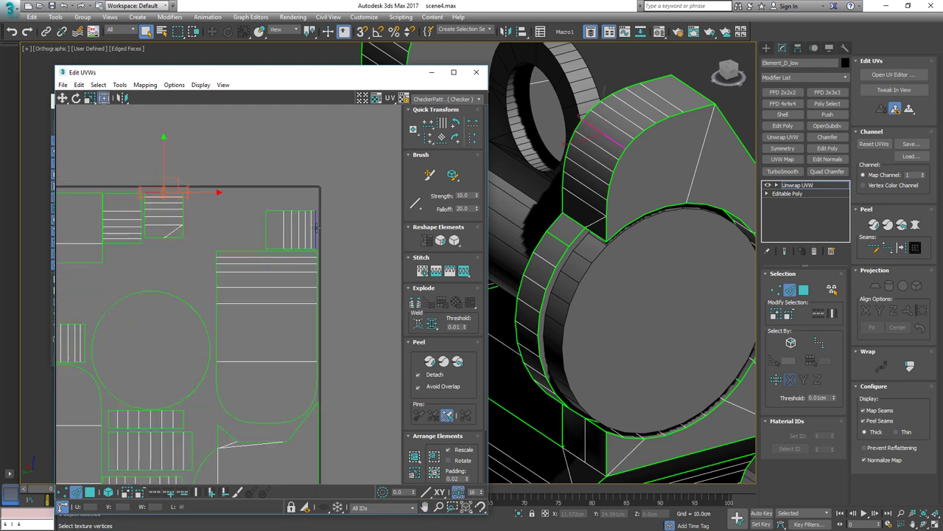
pyautogui.moveTo(203, 245); pyautogui.dragTo(291, 274, button='middle')
pyautogui.press('s')
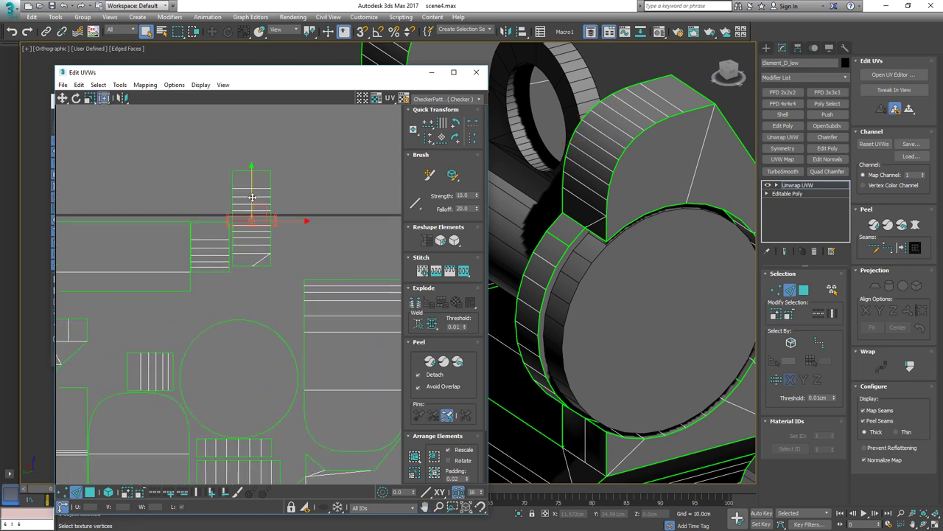
# Select the stitched island's faces, examine where they lie on the upright post's curved edge, and clear the selection
pyautogui.press('3')
pyautogui.moveTo(290, 181); pyautogui.dragTo(249, 259)
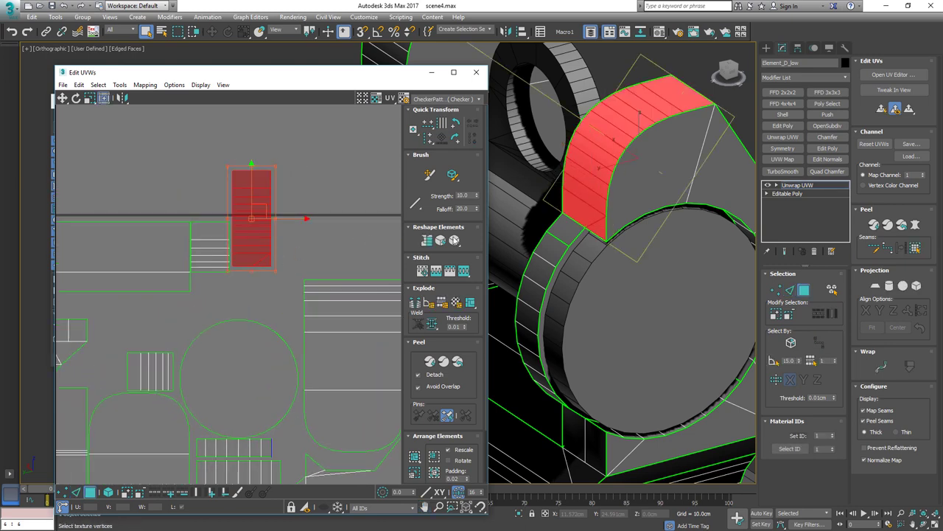
pyautogui.keyDown('alt'); pyautogui.moveTo(596, 218); pyautogui.dragTo(692, 187, button='middle'); pyautogui.keyUp('alt')
pyautogui.keyDown('alt'); pyautogui.moveTo(685, 122); pyautogui.dragTo(652, 169, button='middle'); pyautogui.keyUp('alt')
pyautogui.click(294, 171)
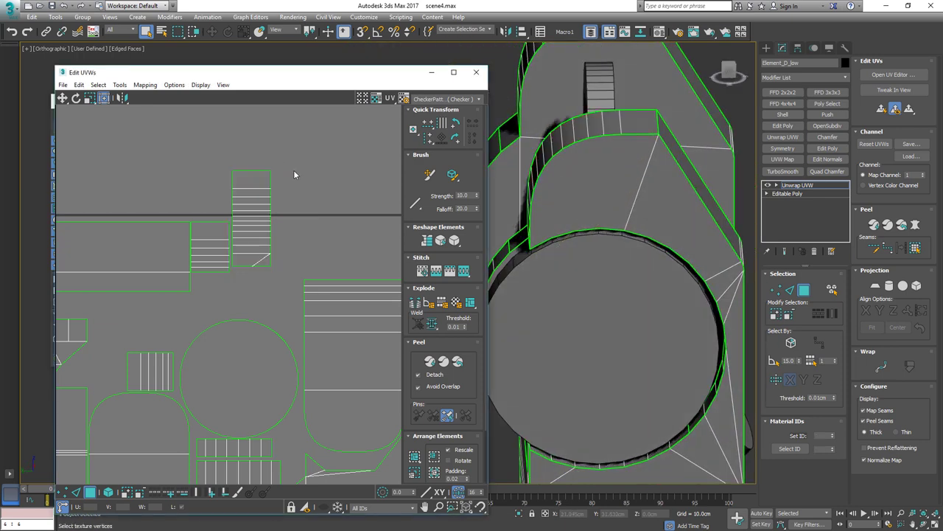
# Undo the last stitch of the small rectangular island and clear the face selection
pyautogui.hotkey('ctrl', 'z')
pyautogui.hotkey('ctrl', 'z')
pyautogui.hotkey('ctrl', 'z')
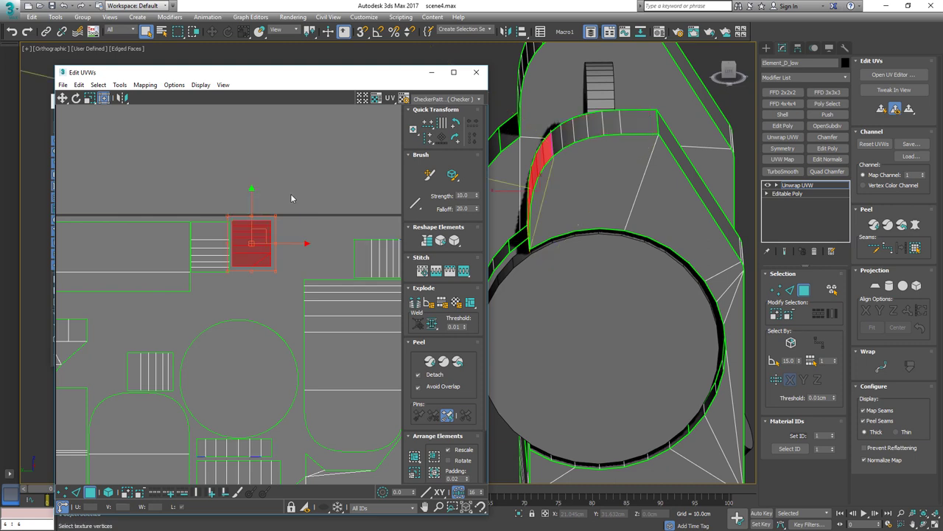
pyautogui.click(290, 195)
# Select the small rectangular island's upper edge and stitch the neighbouring island onto it again with Smart Stitch
pyautogui.press('2')
pyautogui.click(257, 221)
pyautogui.moveTo(258, 219); pyautogui.dragTo(257, 204)
pyautogui.hotkey('ctrl', 'z')
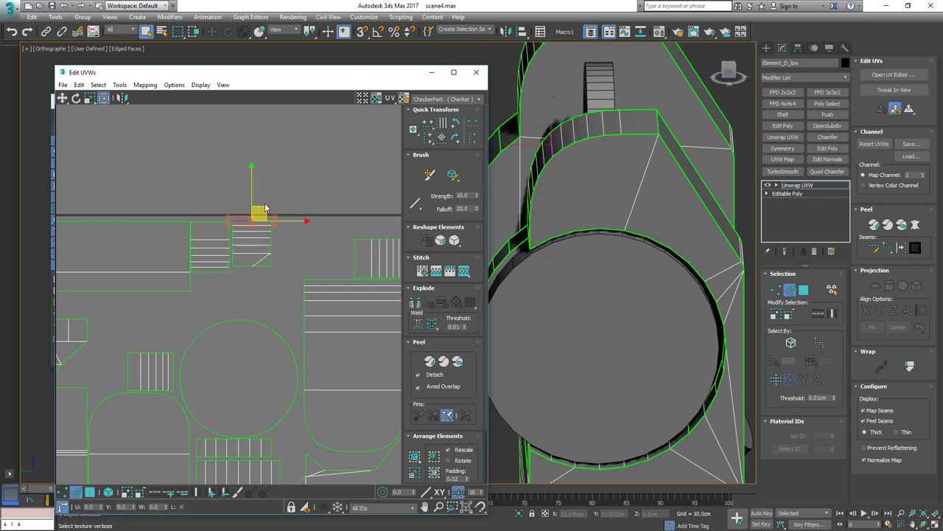
pyautogui.press('s')
pyautogui.click(307, 171)
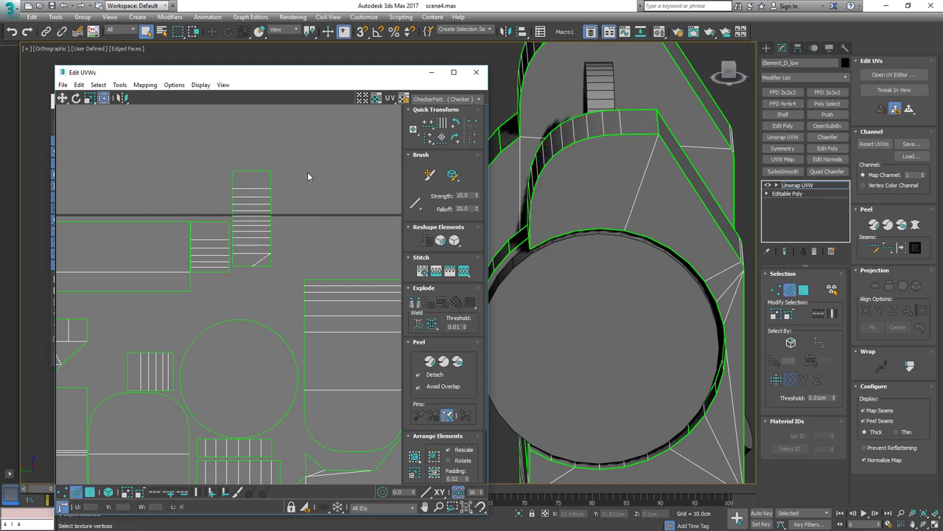
# Confirm the Stitch Tool settings with Align Clusters and Scale Clusters enabled, and save the current settings as defaults
pyautogui.click(98, 84)
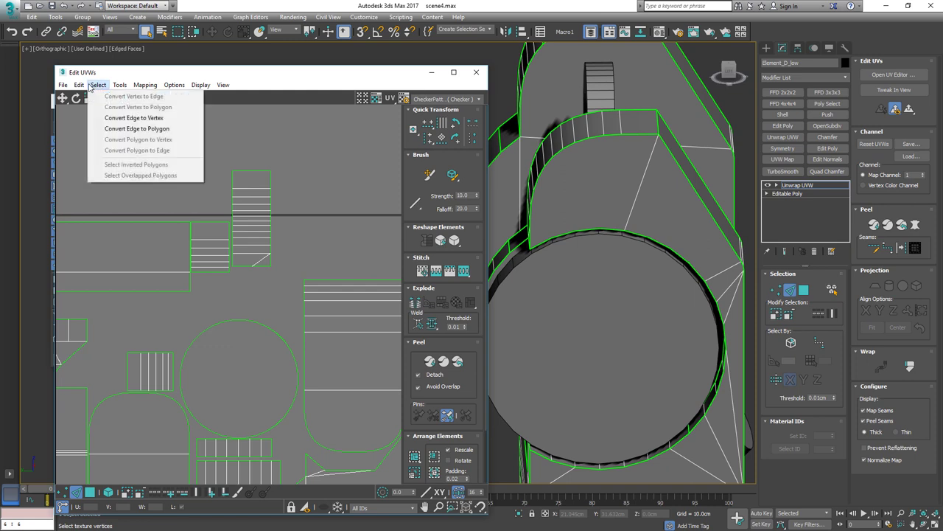
pyautogui.click(119, 84)
pyautogui.click(119, 85)
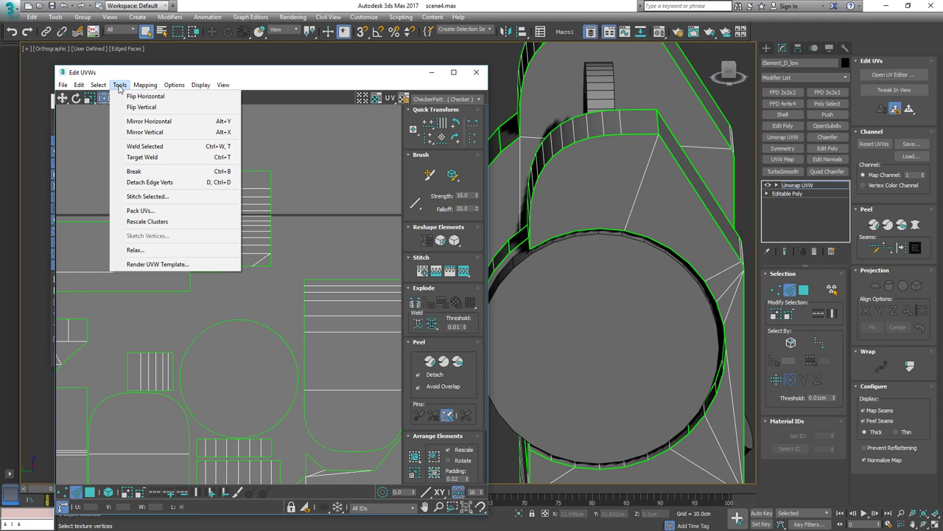
pyautogui.moveTo(98, 87)
pyautogui.click(149, 197)
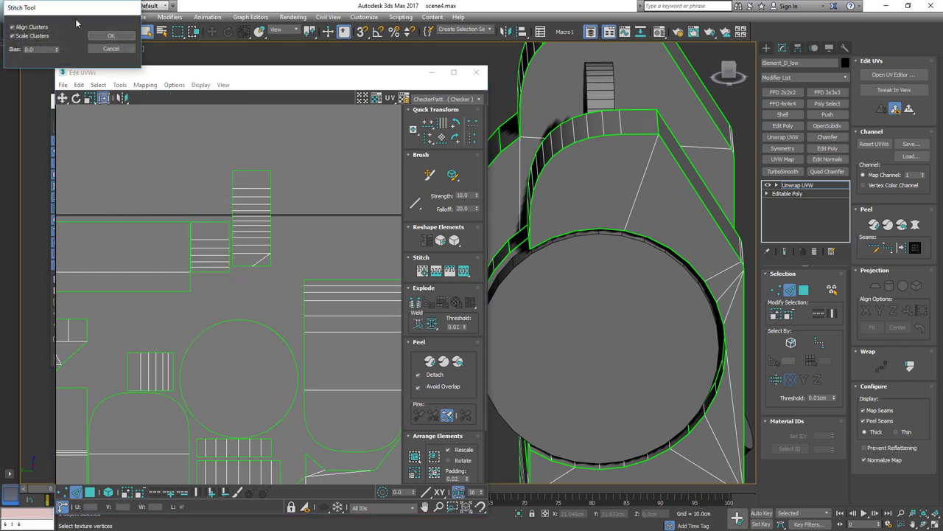
pyautogui.moveTo(77, 10); pyautogui.dragTo(272, 99)
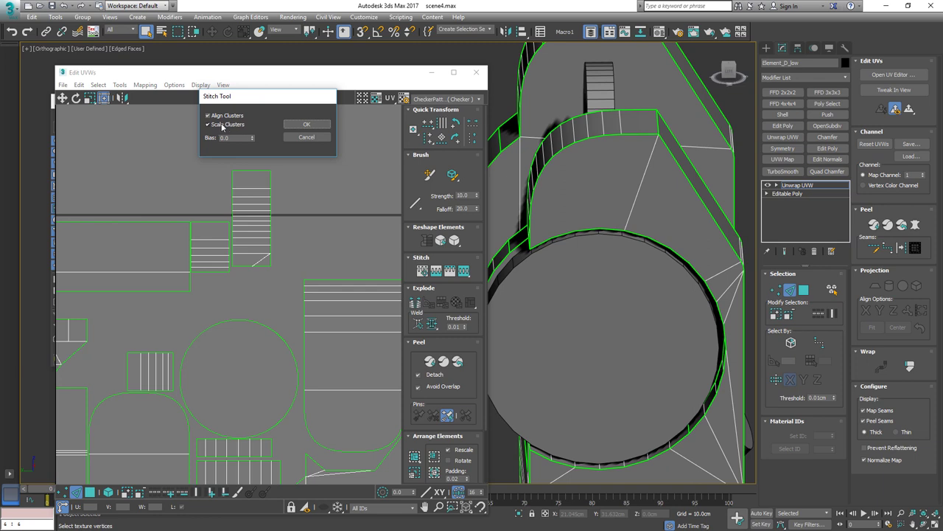
pyautogui.click(287, 126)
pyautogui.click(175, 85)
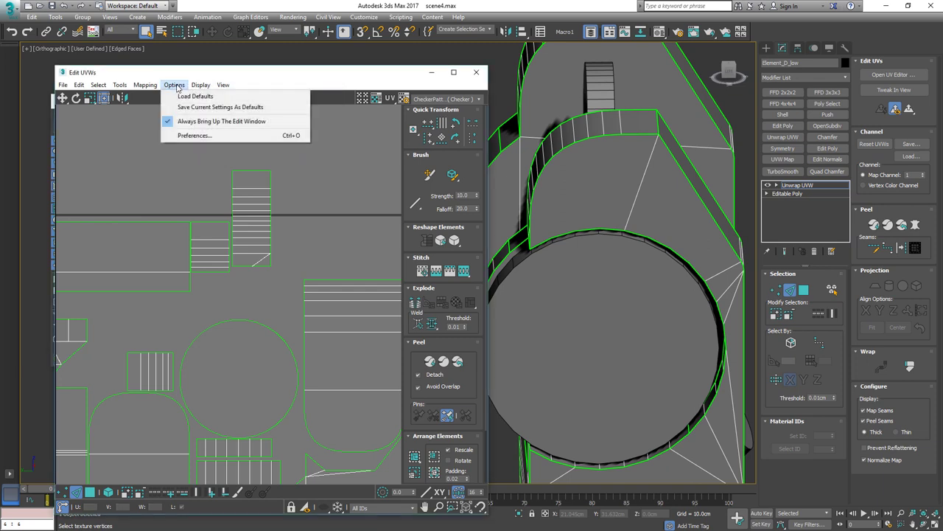
pyautogui.click(244, 107)
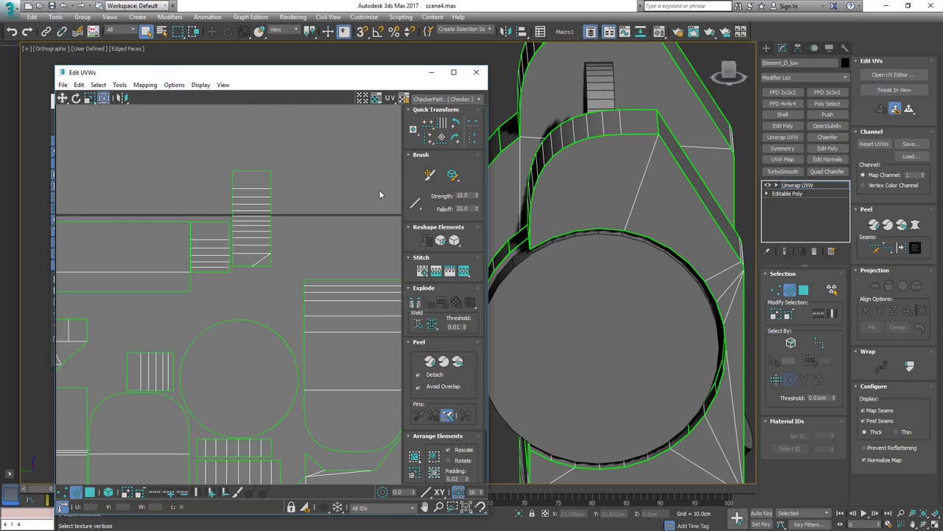
pyautogui.moveTo(540, 218); pyautogui.dragTo(599, 221, button='middle')
pyautogui.scroll(-4, 569, 219)
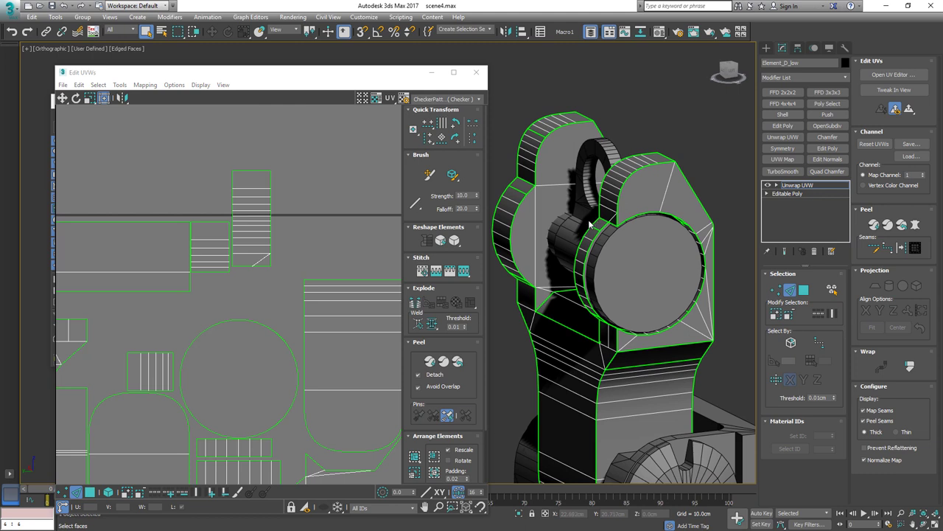
pyautogui.moveTo(589, 225); pyautogui.dragTo(582, 211, button='middle')
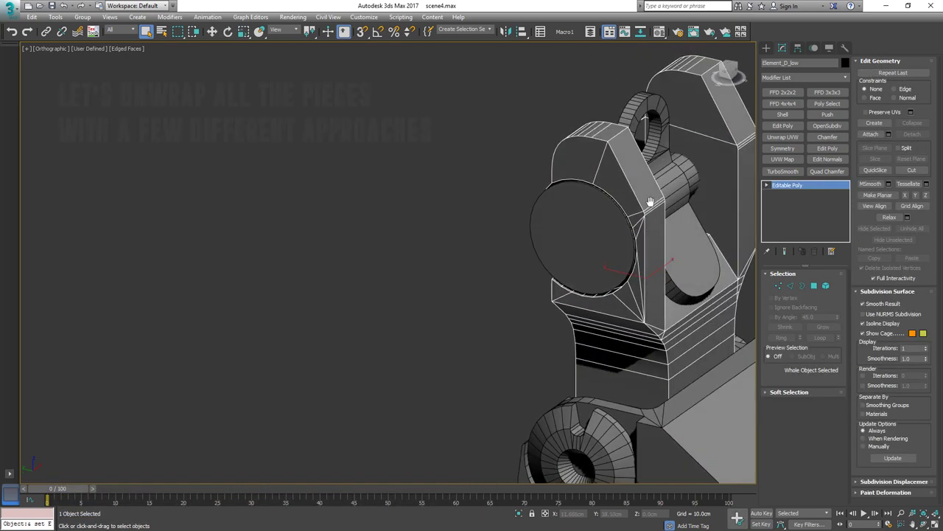
# Isolate the sight's base part, Element_A_low, open it in the UV editor and turn off the edged-faces display
pyautogui.moveTo(499, 194)
pyautogui.keyDown('alt'); pyautogui.mouseDown(button='middle')
pyautogui.moveTo(439, 201)
pyautogui.moveTo(411, 185)
pyautogui.moveTo(527, 314)
pyautogui.moveTo(358, 261)
pyautogui.moveTo(483, 252)
pyautogui.moveTo(519, 262)
pyautogui.moveTo(687, 263)
pyautogui.moveTo(674, 243)
pyautogui.moveTo(679, 255)
pyautogui.moveTo(625, 245)
pyautogui.mouseUp(button='middle'); pyautogui.keyUp('alt')
pyautogui.click(530, 329)
pyautogui.hotkey('alt', 'q')
pyautogui.press('u')
pyautogui.press('F4')
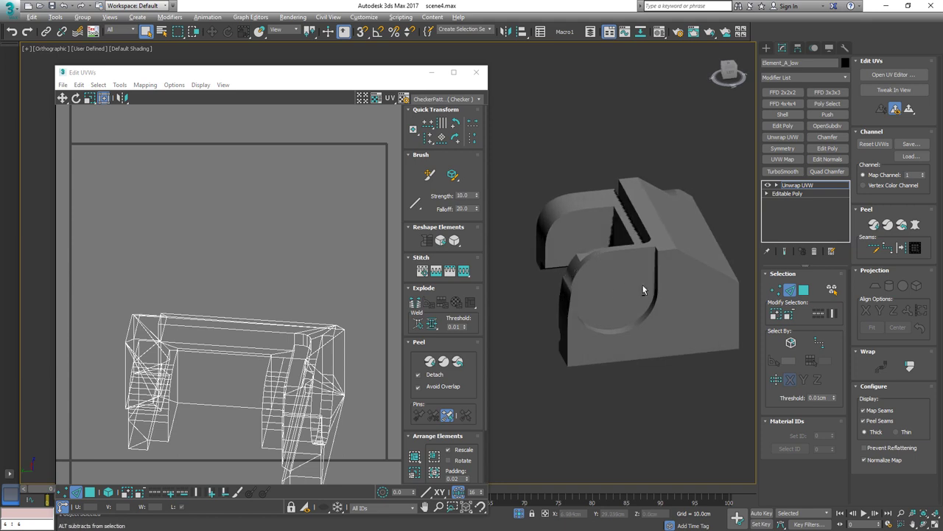
# Select all faces of the base part and flatten its UVs by smoothing group
pyautogui.keyDown('alt'); pyautogui.moveTo(643, 289); pyautogui.dragTo(561, 238, button='middle'); pyautogui.keyUp('alt')
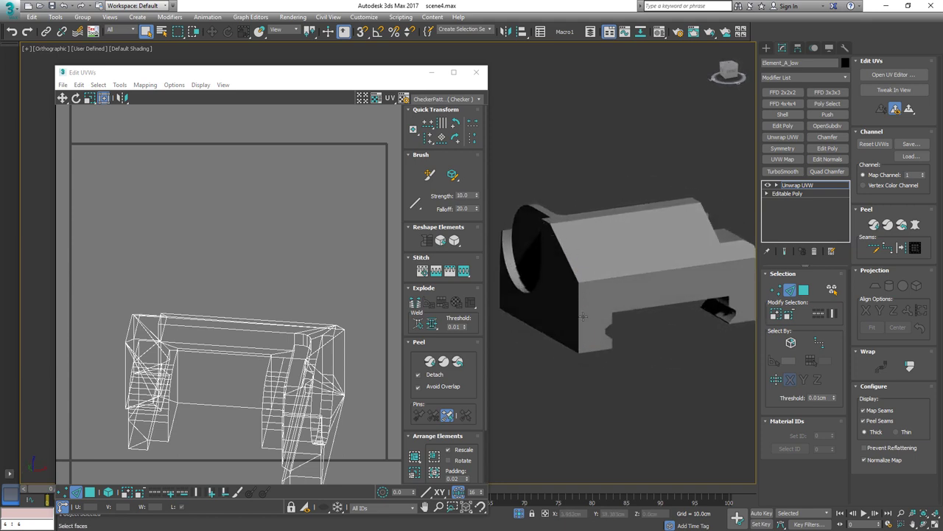
pyautogui.scroll(3, 603, 293)
pyautogui.keyDown('alt'); pyautogui.moveTo(614, 315); pyautogui.dragTo(594, 283, button='middle'); pyautogui.keyUp('alt')
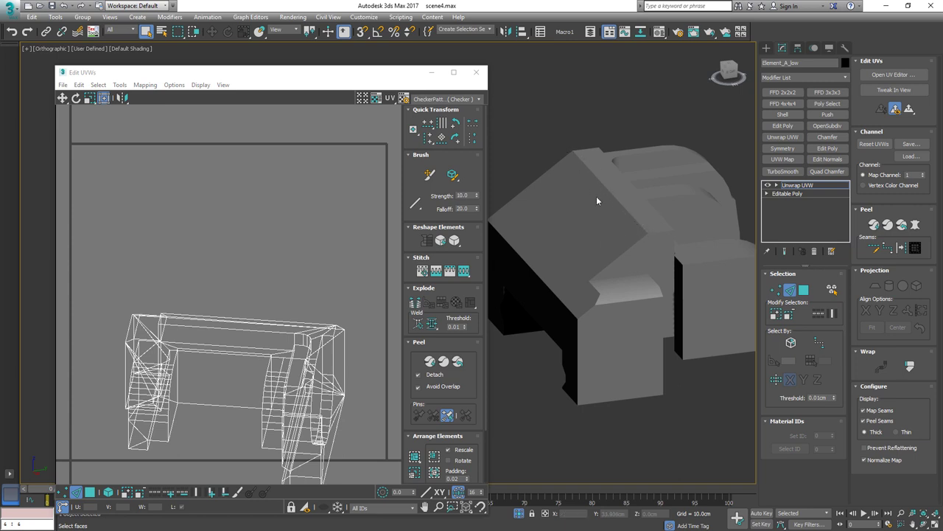
pyautogui.moveTo(594, 263)
pyautogui.keyDown('alt'); pyautogui.mouseDown(button='middle')
pyautogui.moveTo(535, 248)
pyautogui.moveTo(568, 255)
pyautogui.moveTo(658, 199)
pyautogui.moveTo(638, 238)
pyautogui.moveTo(733, 238)
pyautogui.moveTo(651, 238)
pyautogui.moveTo(700, 229)
pyautogui.moveTo(681, 250)
pyautogui.moveTo(584, 264)
pyautogui.moveTo(602, 257)
pyautogui.moveTo(594, 256)
pyautogui.mouseUp(button='middle'); pyautogui.keyUp('alt')
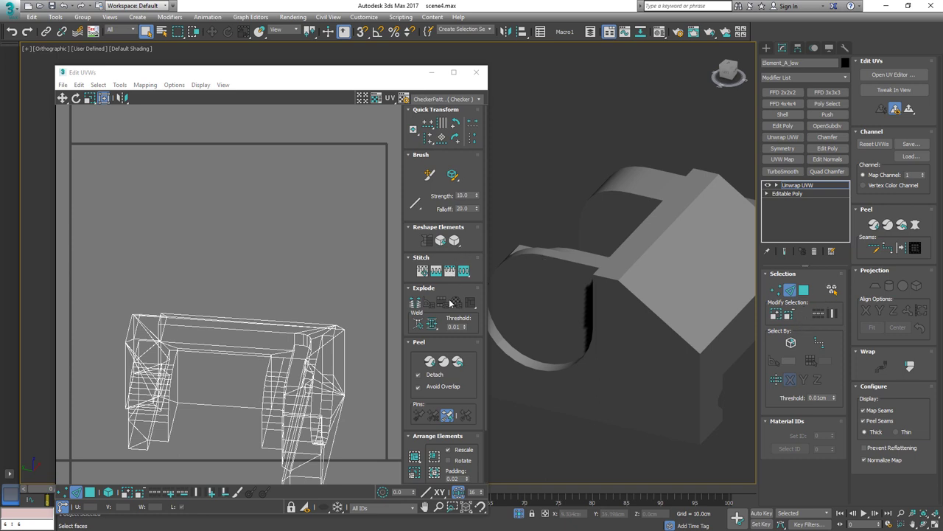
pyautogui.hotkey('ctrl', 'a')
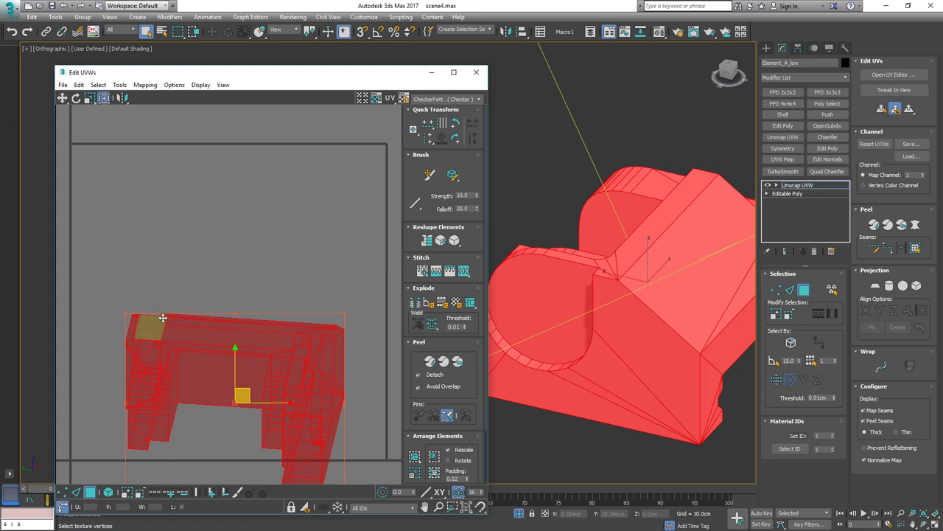
pyautogui.moveTo(359, 405); pyautogui.dragTo(350, 320, button='middle')
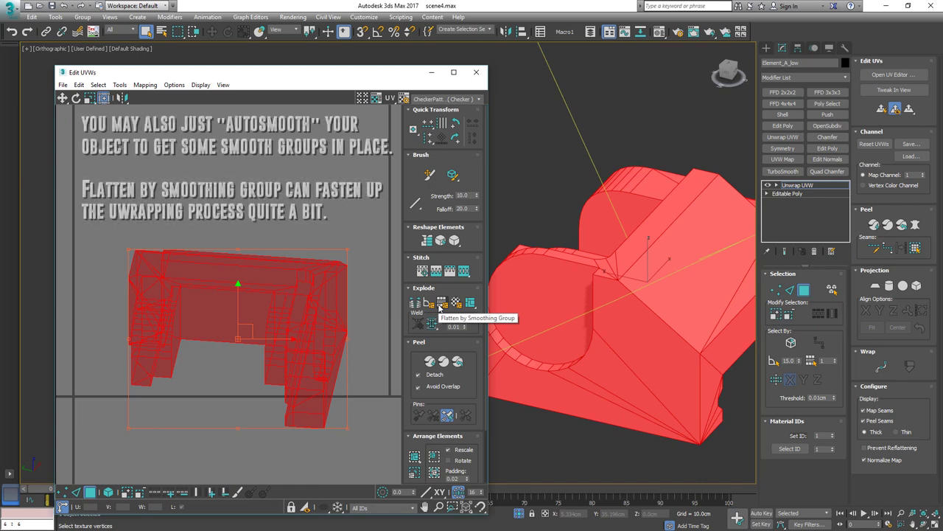
pyautogui.click(441, 304)
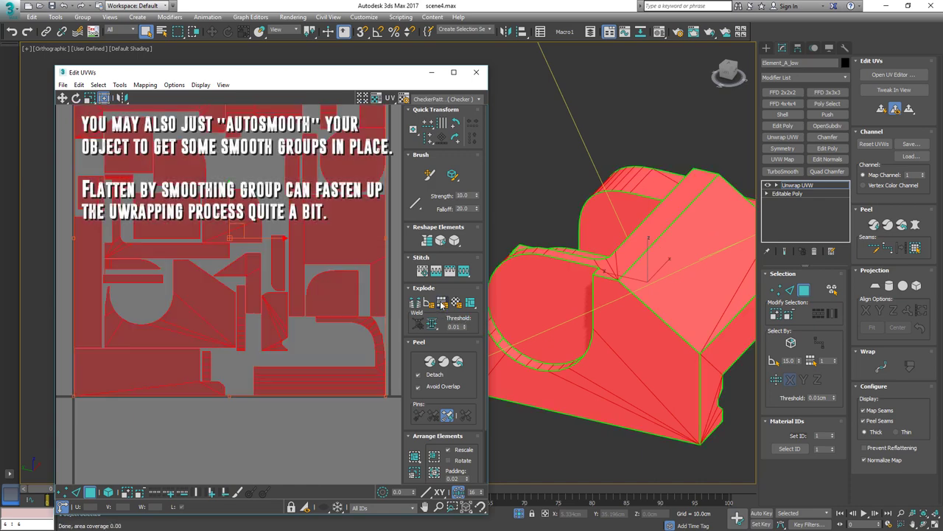
pyautogui.moveTo(248, 229); pyautogui.dragTo(244, 314, button='middle')
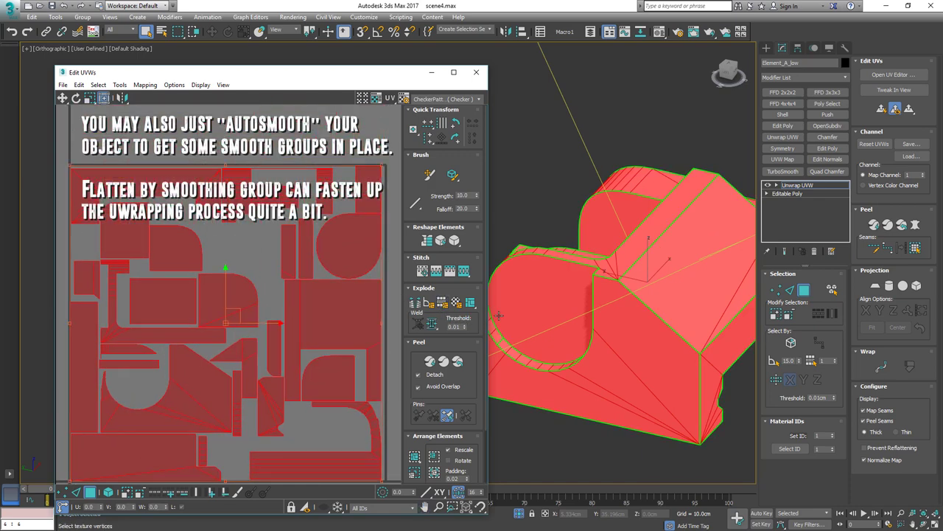
# Examine the new seams on the base part, clear the face selection and inspect the flattened islands
pyautogui.moveTo(536, 316); pyautogui.dragTo(702, 328, button='middle')
pyautogui.scroll(3, 620, 280)
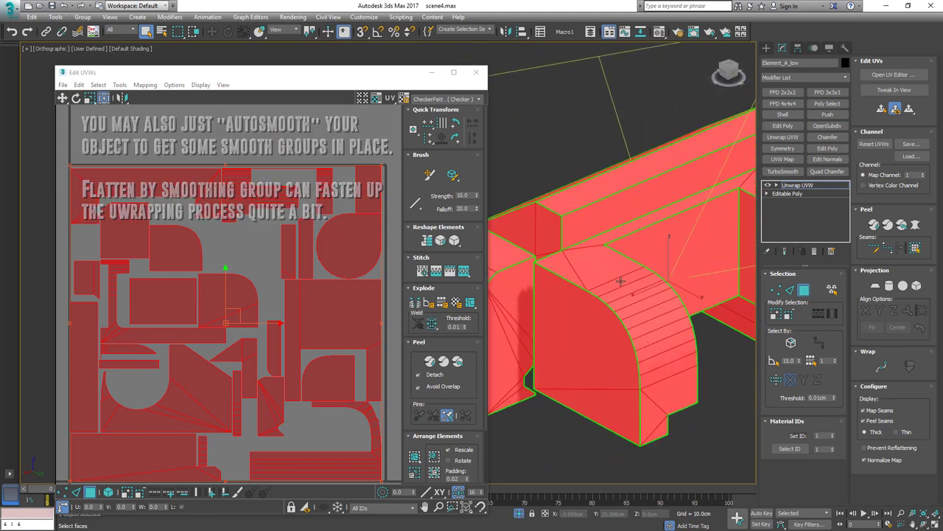
pyautogui.moveTo(614, 258); pyautogui.dragTo(788, 273, button='middle')
pyautogui.scroll(-4, 315, 279)
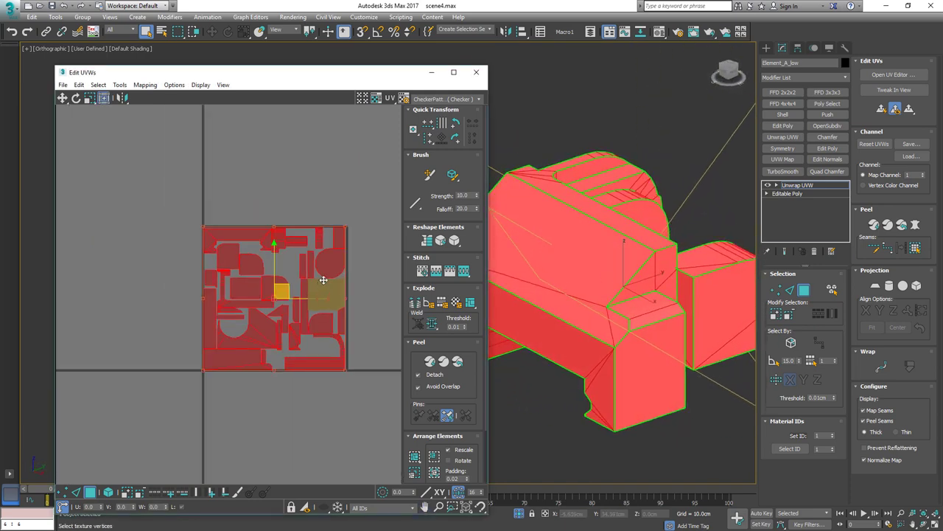
pyautogui.click(367, 228)
pyautogui.scroll(5, 280, 245)
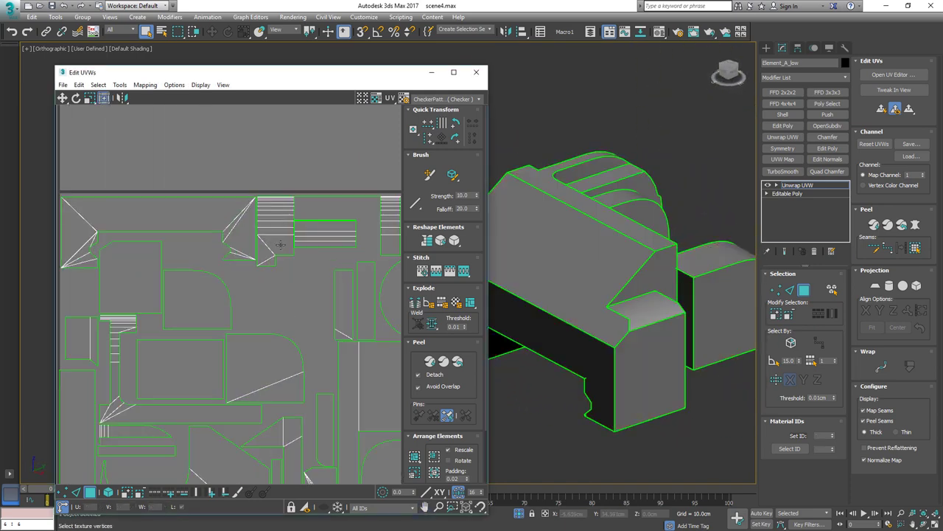
pyautogui.scroll(-3, 281, 245)
# Select the thin island at the layout's upper edge and examine its matching face on the base part
pyautogui.click(325, 216)
pyautogui.scroll(-2, 325, 224)
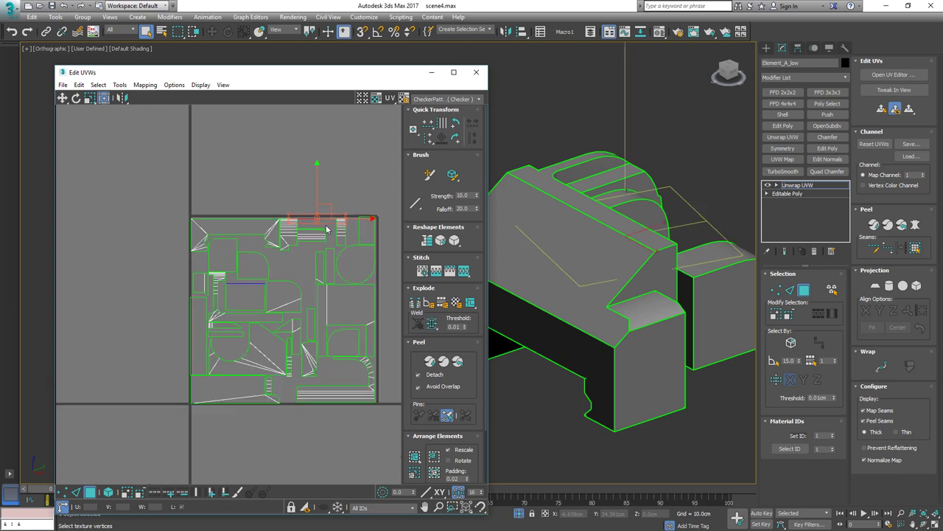
pyautogui.keyDown('alt'); pyautogui.moveTo(656, 254); pyautogui.dragTo(546, 260, button='middle'); pyautogui.keyUp('alt')
pyautogui.scroll(4, 639, 252)
pyautogui.press('F2')
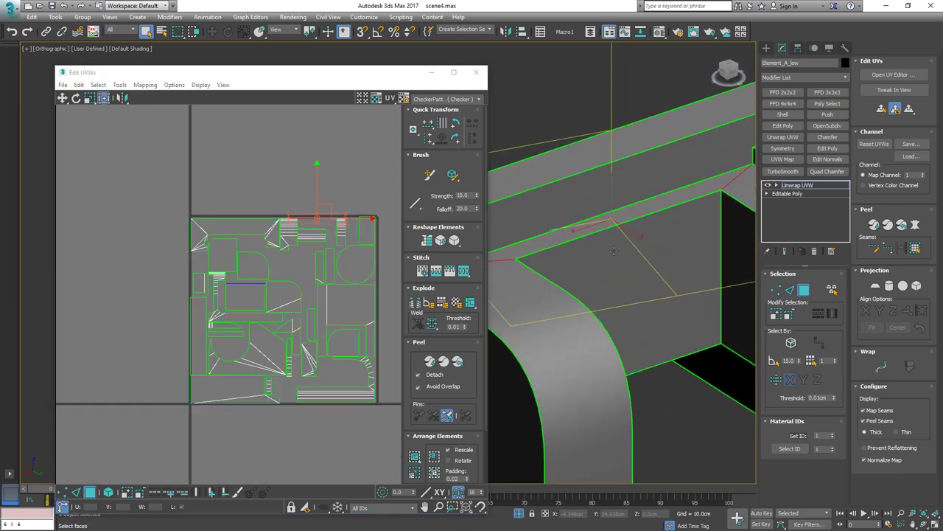
pyautogui.press('F2')
pyautogui.moveTo(614, 250)
pyautogui.keyDown('alt'); pyautogui.mouseDown(button='middle')
pyautogui.moveTo(601, 276)
pyautogui.moveTo(593, 249)
pyautogui.mouseUp(button='middle'); pyautogui.keyUp('alt')
pyautogui.scroll(-5, 600, 275)
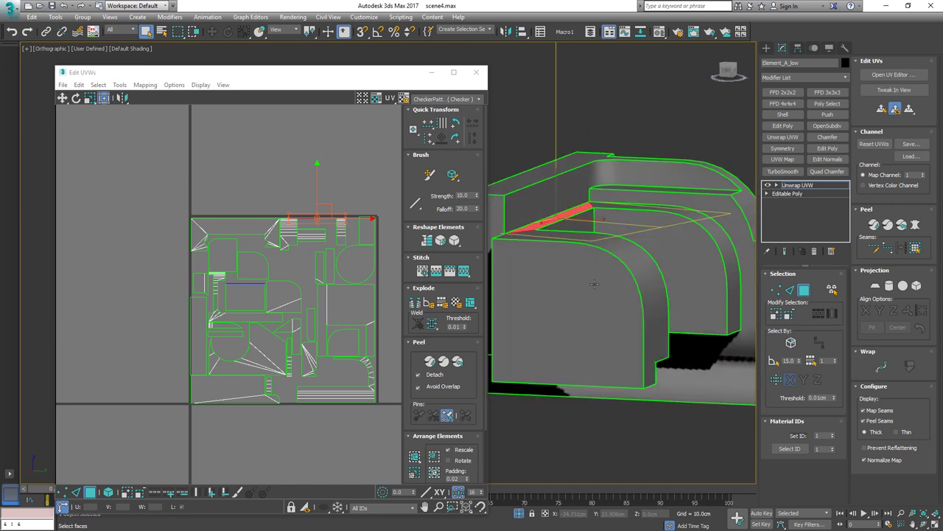
# Clear the selection, apply a checker texture to the base part with Checker Map Swap and close the script toolbox
pyautogui.click(199, 155)
pyautogui.click(93, 32)
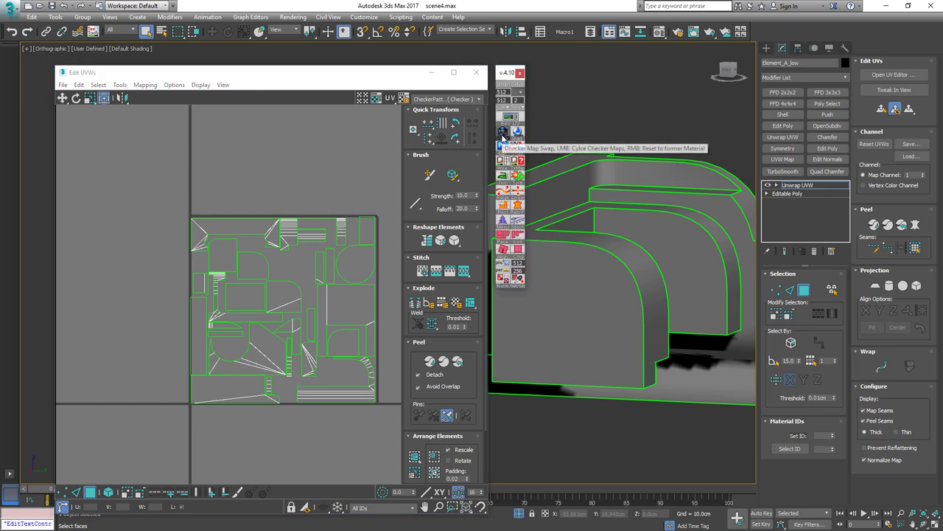
pyautogui.click(502, 135)
pyautogui.keyDown('alt'); pyautogui.moveTo(542, 73); pyautogui.dragTo(539, 107, button='middle'); pyautogui.keyUp('alt')
pyautogui.click(520, 73)
pyautogui.keyDown('alt'); pyautogui.moveTo(530, 173); pyautogui.dragTo(718, 174, button='middle'); pyautogui.keyUp('alt')
pyautogui.scroll(-3, 243, 195)
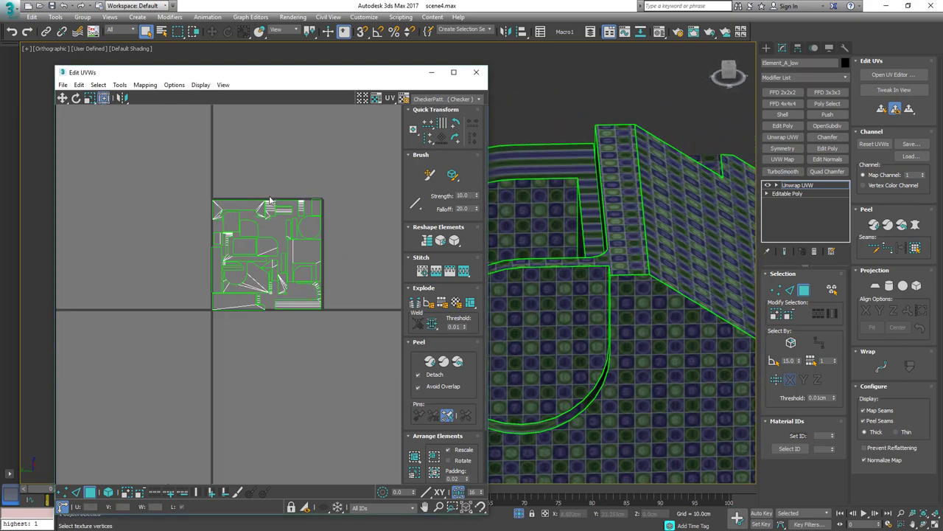
# Try relaxing all of the base part's UV islands, inspect the layout and undo the relax
pyautogui.hotkey('ctrl', 'a')
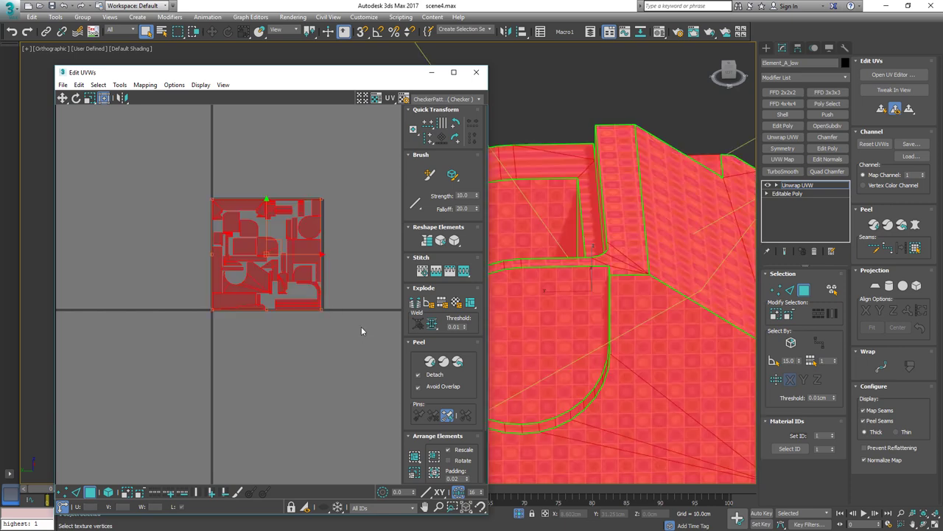
pyautogui.scroll(-3, 661, 288)
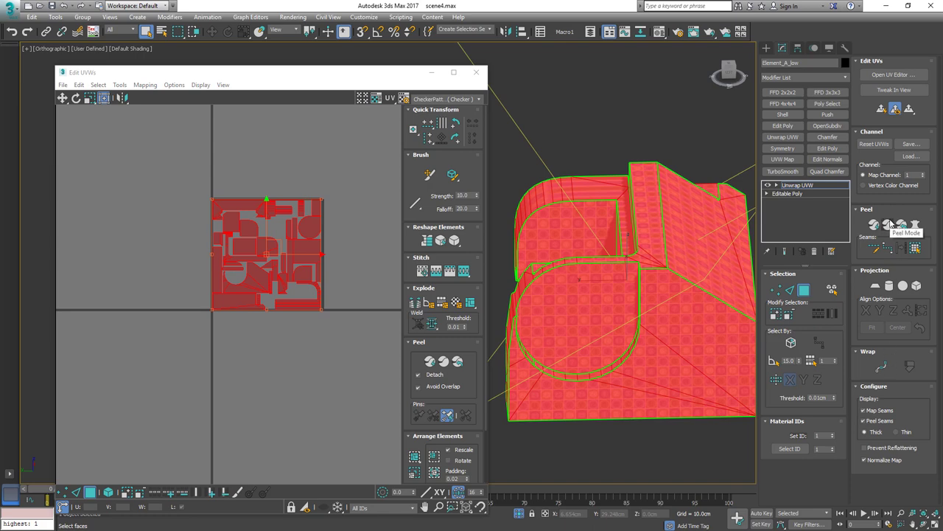
pyautogui.click(454, 241)
pyautogui.scroll(10, 301, 165)
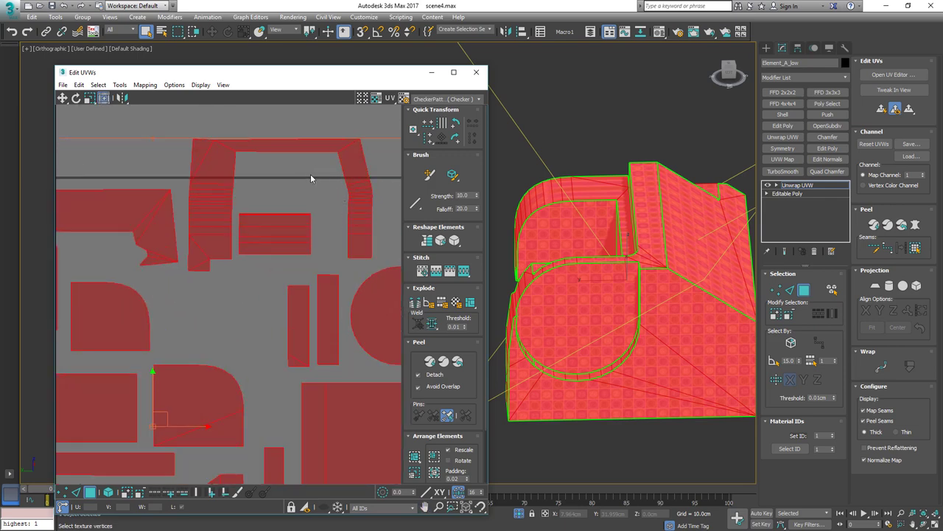
pyautogui.scroll(-6, 333, 176)
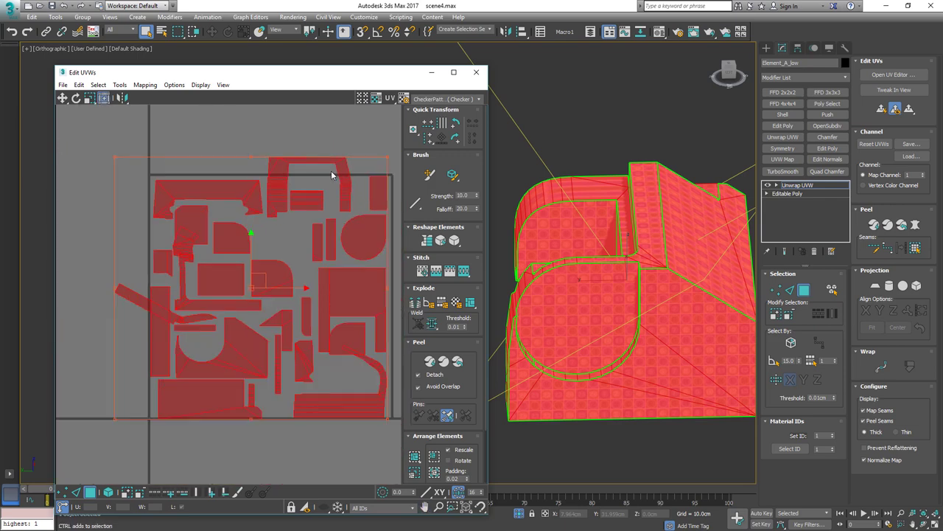
pyautogui.hotkey('ctrl', 'z')
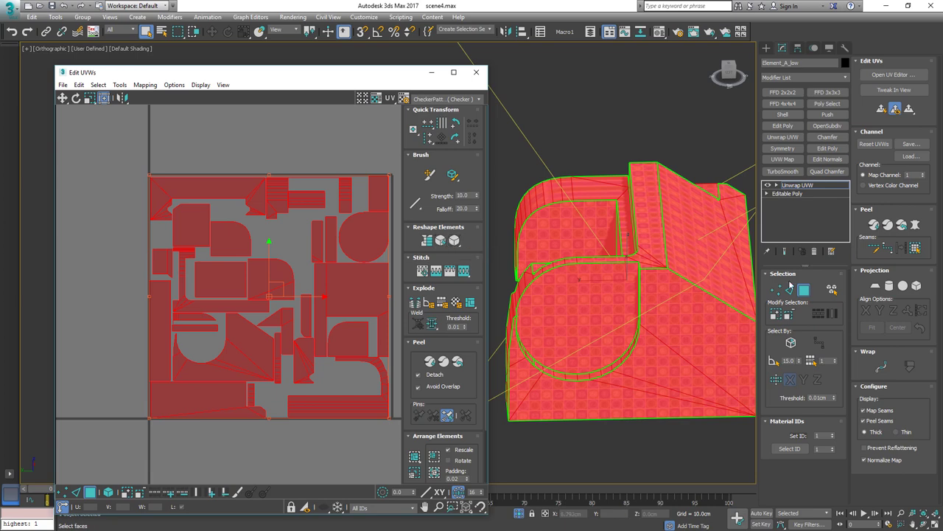
# Unfold all of the base part's selected UV islands with Peel Mode
pyautogui.click(888, 225)
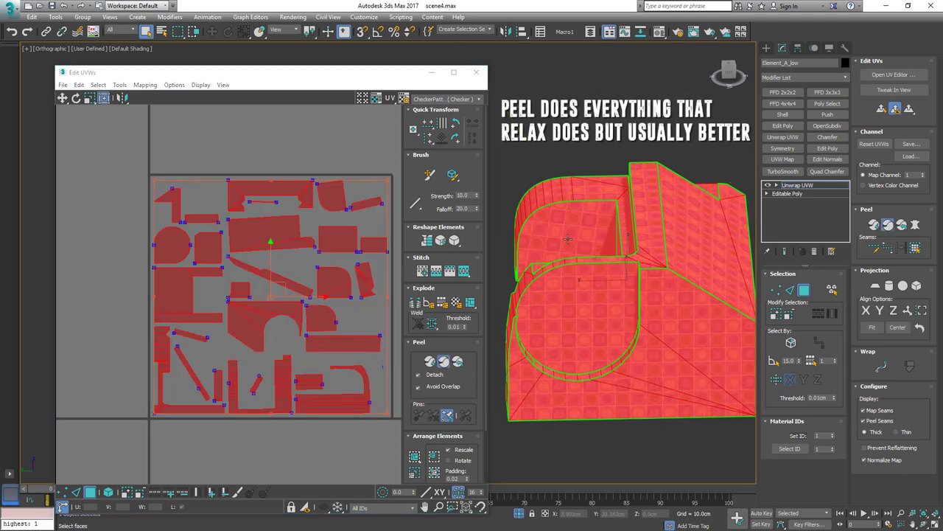
# Examine the peeled islands in the UV layout and turn off selected-face shading to inspect the checker pattern on the base part
pyautogui.scroll(3, 309, 280)
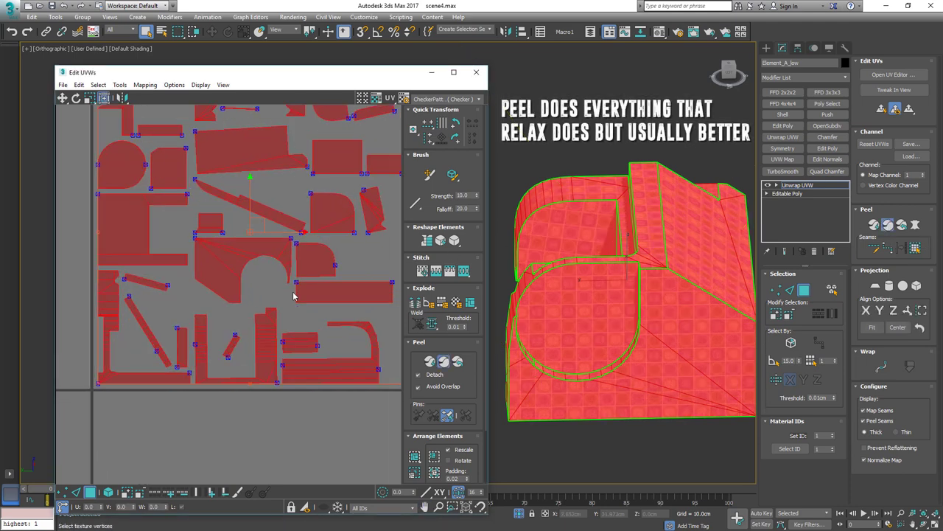
pyautogui.scroll(3, 299, 287)
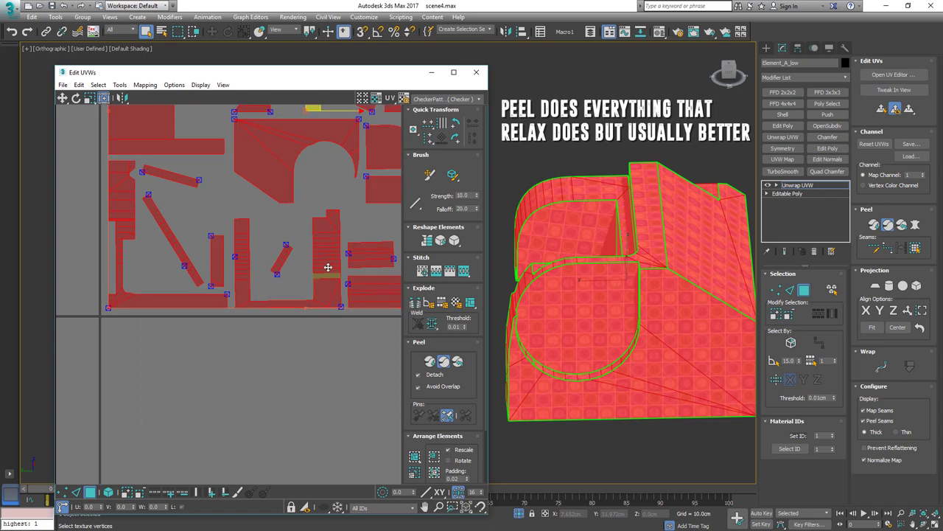
pyautogui.scroll(-5, 332, 287)
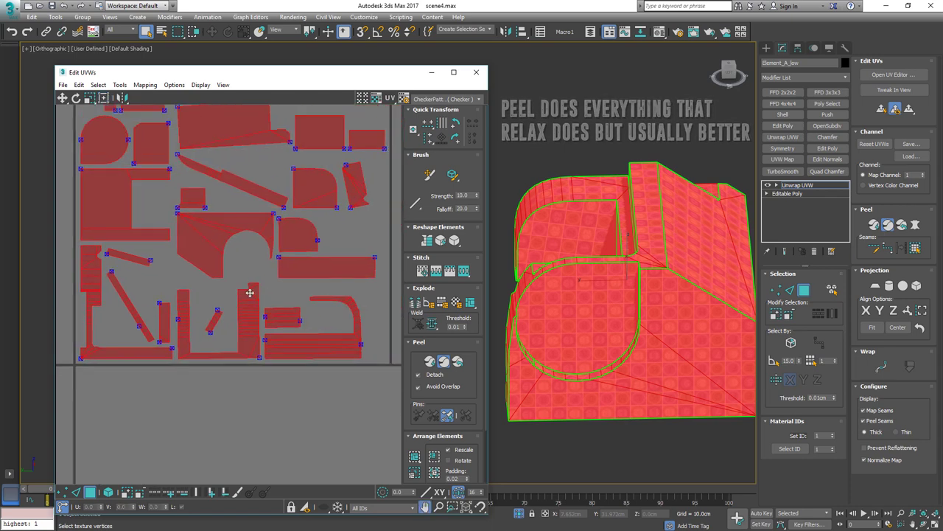
pyautogui.keyDown('alt'); pyautogui.moveTo(516, 284); pyautogui.dragTo(711, 286, button='middle'); pyautogui.keyUp('alt')
pyautogui.press('F2')
pyautogui.moveTo(648, 276)
pyautogui.keyDown('alt'); pyautogui.mouseDown(button='middle')
pyautogui.moveTo(693, 257)
pyautogui.moveTo(516, 255)
pyautogui.mouseUp(button='middle'); pyautogui.keyUp('alt')
pyautogui.scroll(3, 689, 253)
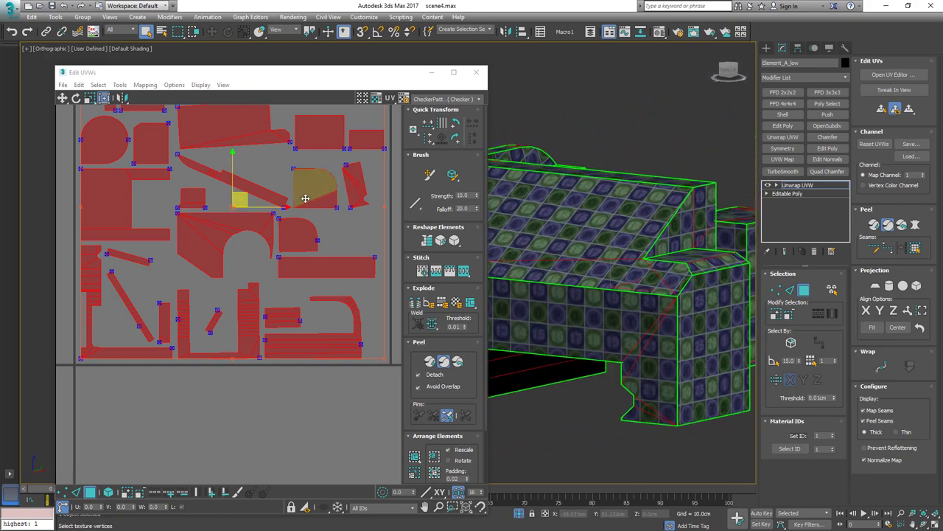
# Clear the full face selection and examine the striped islands' outlines in the layout's lower left and the part from its other side
pyautogui.moveTo(307, 190); pyautogui.dragTo(333, 297, button='middle')
pyautogui.scroll(-2, 301, 181)
pyautogui.click(253, 130)
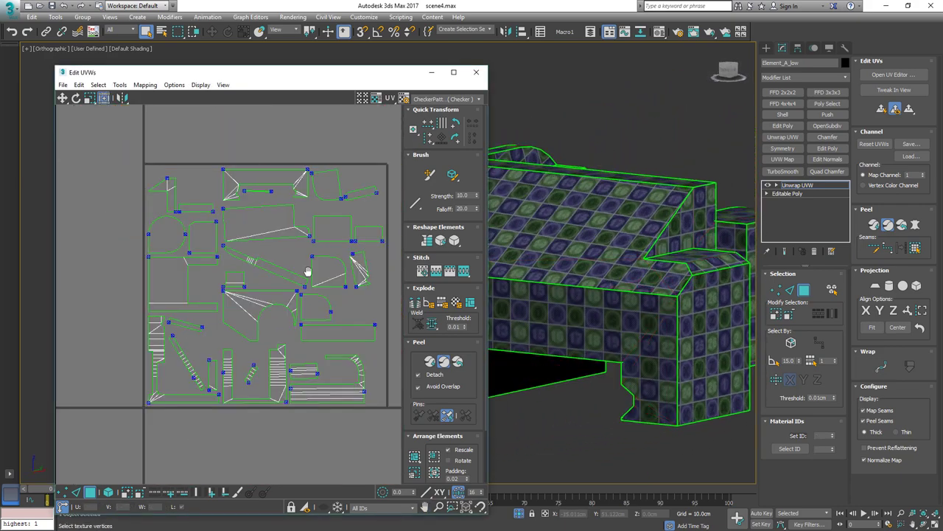
pyautogui.scroll(2, 146, 431)
pyautogui.click(162, 334)
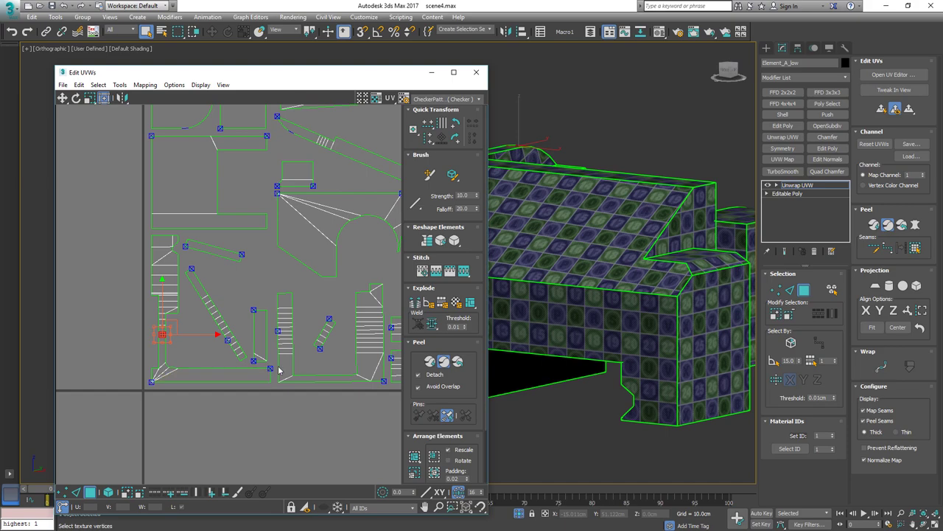
pyautogui.keyDown('alt'); pyautogui.moveTo(553, 302); pyautogui.dragTo(756, 289, button='middle'); pyautogui.keyUp('alt')
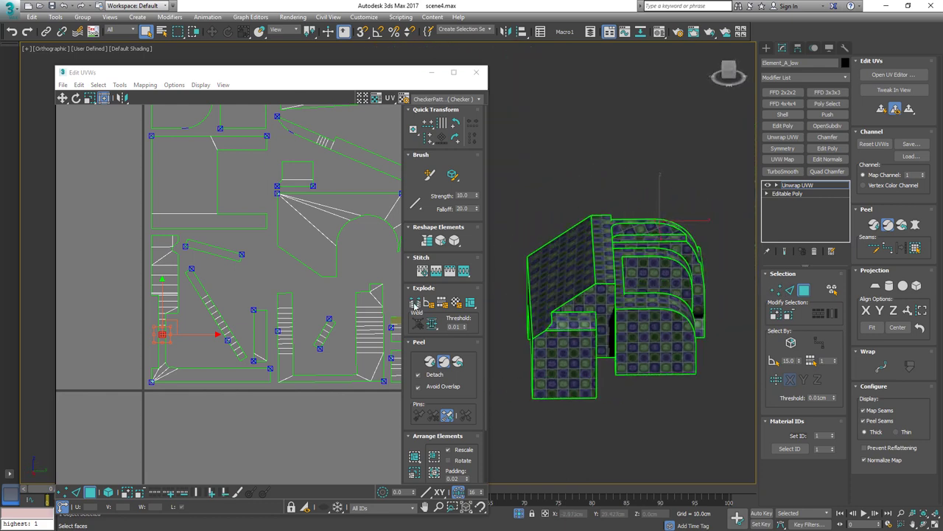
pyautogui.scroll(3, 277, 305)
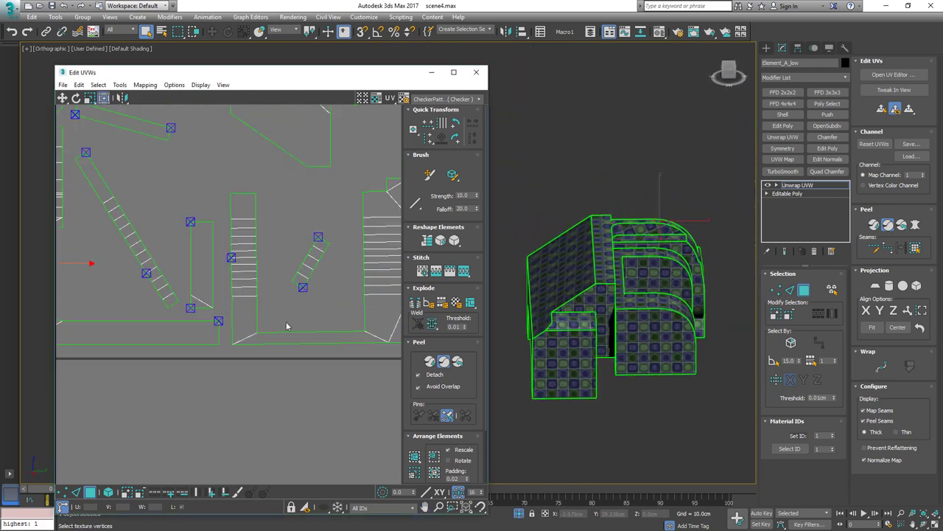
# Open the script toolbox and align the U-shaped island to its lower outer edge with the shell alignment tool
pyautogui.press('3')
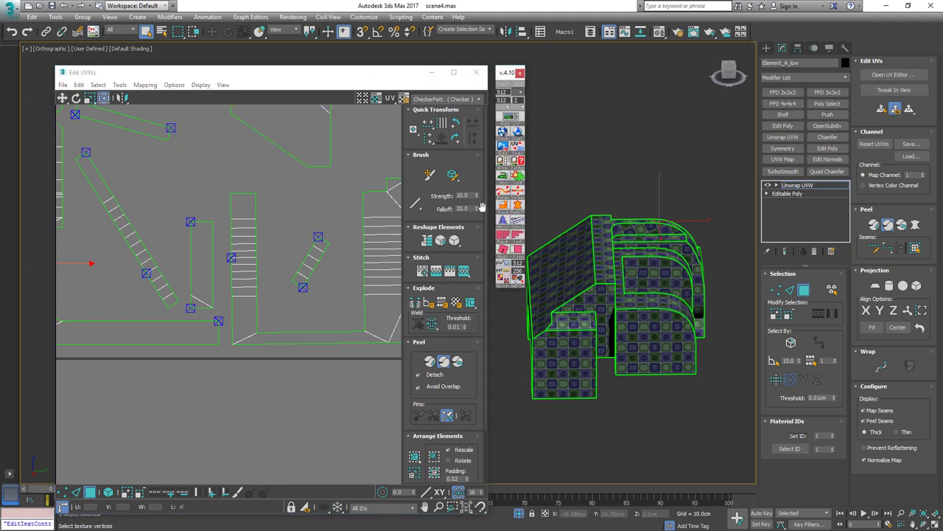
pyautogui.moveTo(400, 303); pyautogui.dragTo(380, 295, button='middle')
pyautogui.click(379, 296)
pyautogui.press('2')
pyautogui.click(319, 337)
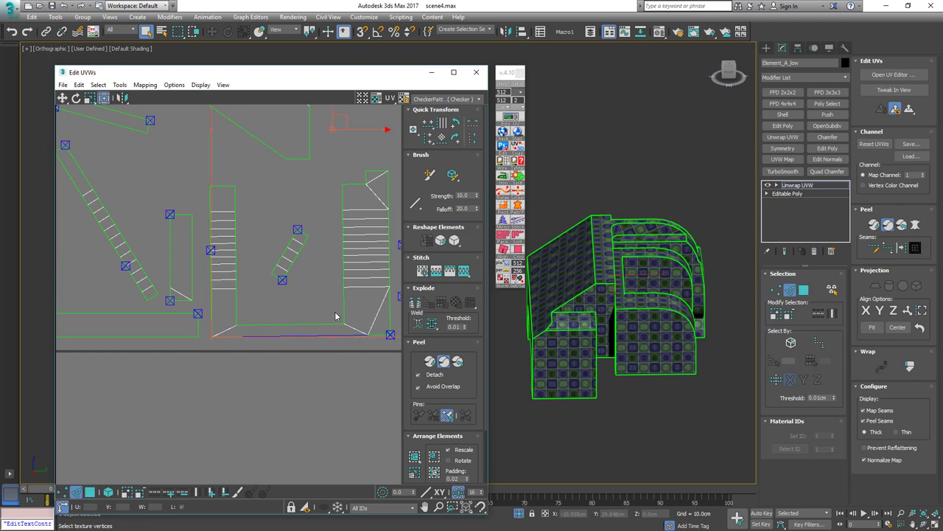
pyautogui.scroll(-3, 335, 317)
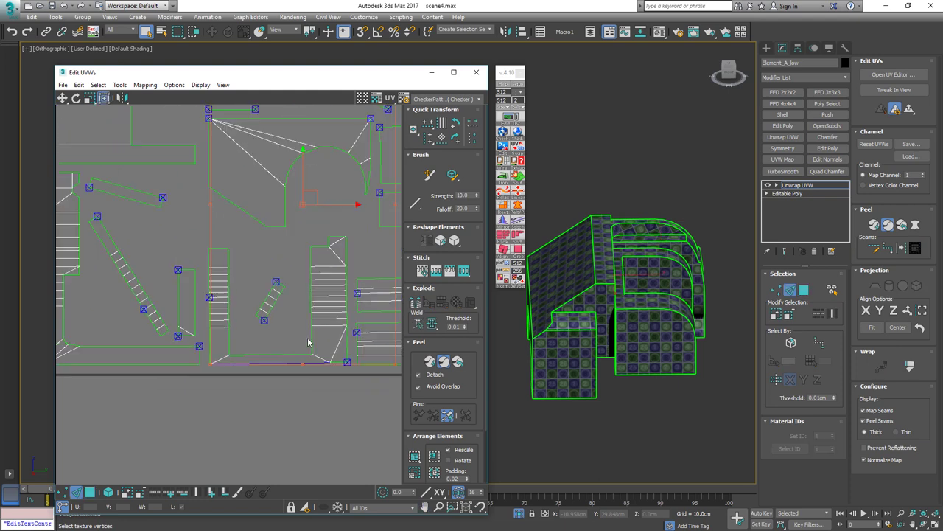
pyautogui.click(886, 230)
pyautogui.moveTo(256, 376); pyautogui.dragTo(276, 356)
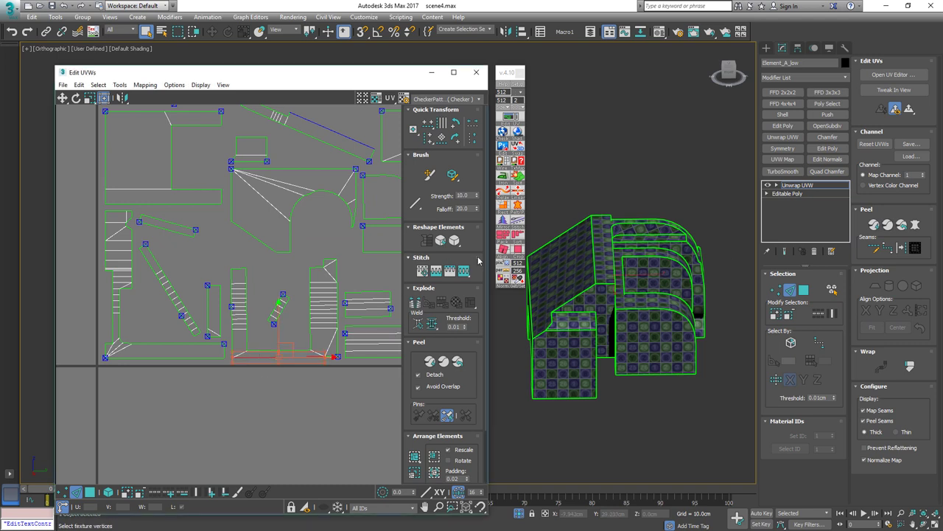
pyautogui.scroll(4, 353, 234)
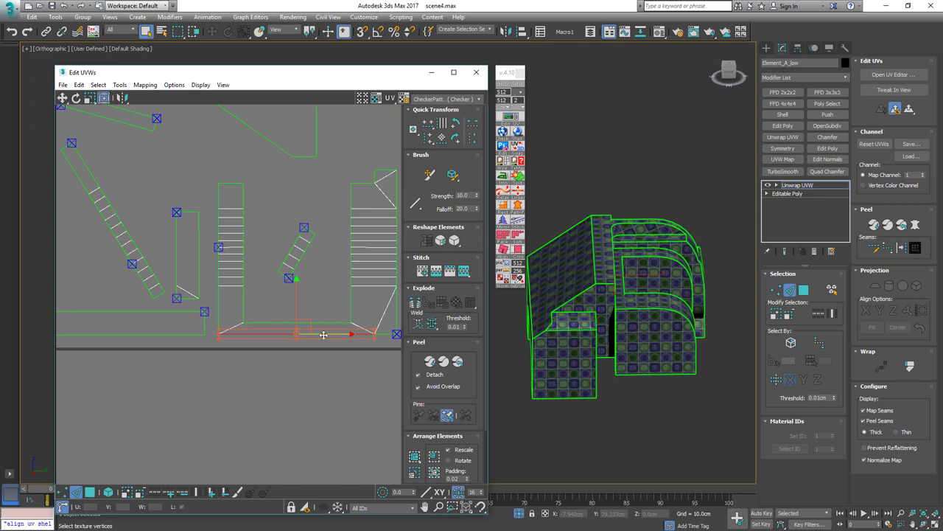
# Align the long tilted, striped island upright by its long side edge
pyautogui.moveTo(158, 296); pyautogui.dragTo(286, 349, button='middle')
pyautogui.scroll(4, 238, 274)
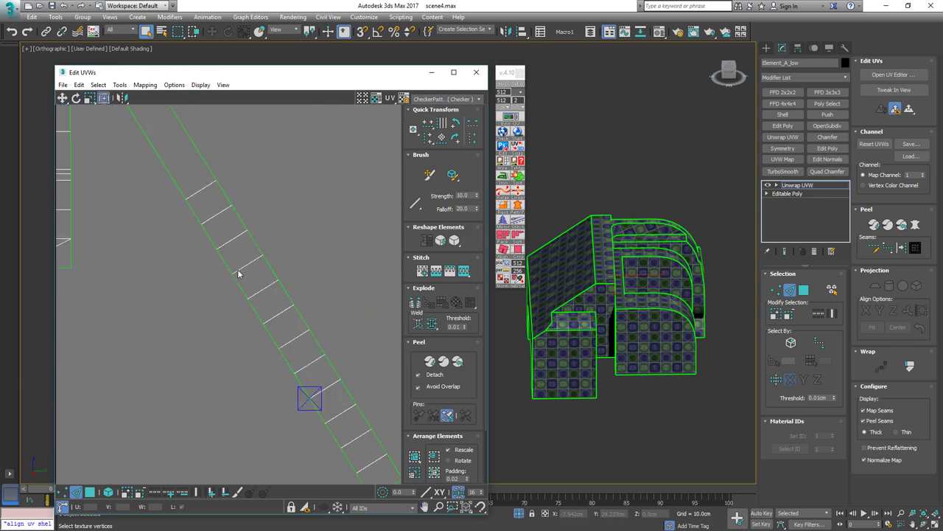
pyautogui.click(502, 250)
pyautogui.moveTo(171, 194); pyautogui.dragTo(301, 278, button='middle')
# Align the short tilted island above the striped strip horizontally by its long edge, undoing the wrongly applied spacing tool
pyautogui.scroll(-2, 298, 284)
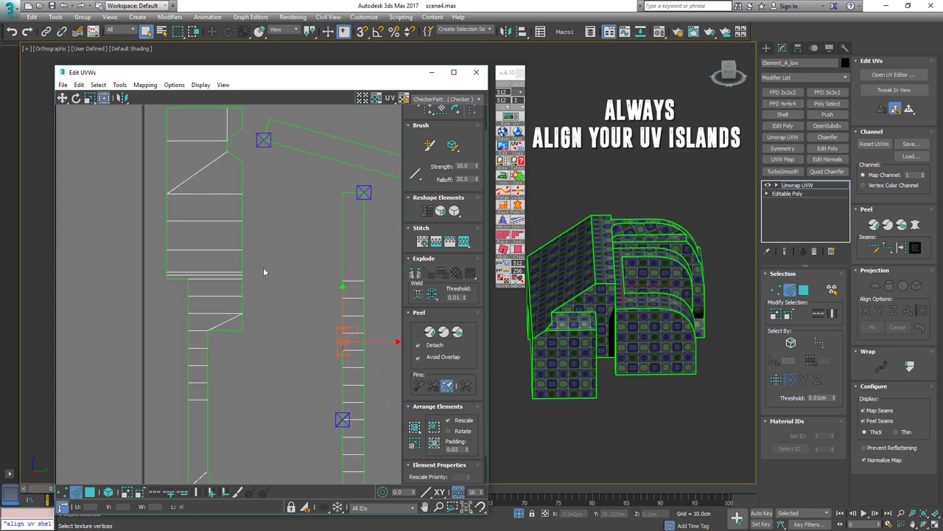
pyautogui.scroll(-2, 262, 247)
pyautogui.moveTo(303, 190); pyautogui.dragTo(269, 222, button='middle')
pyautogui.scroll(3, 268, 219)
pyautogui.click(273, 225)
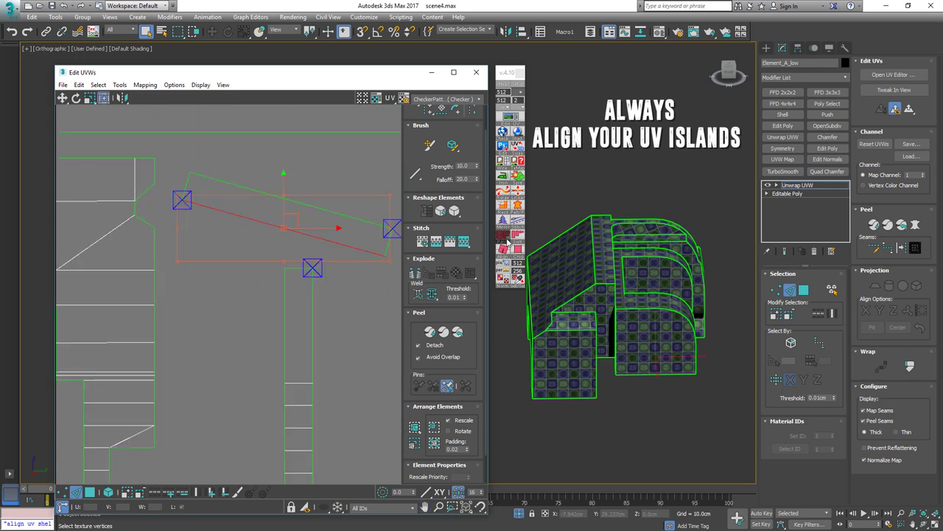
pyautogui.click(506, 239)
pyautogui.moveTo(375, 227); pyautogui.dragTo(366, 226, button='middle')
pyautogui.hotkey('ctrl', 'z')
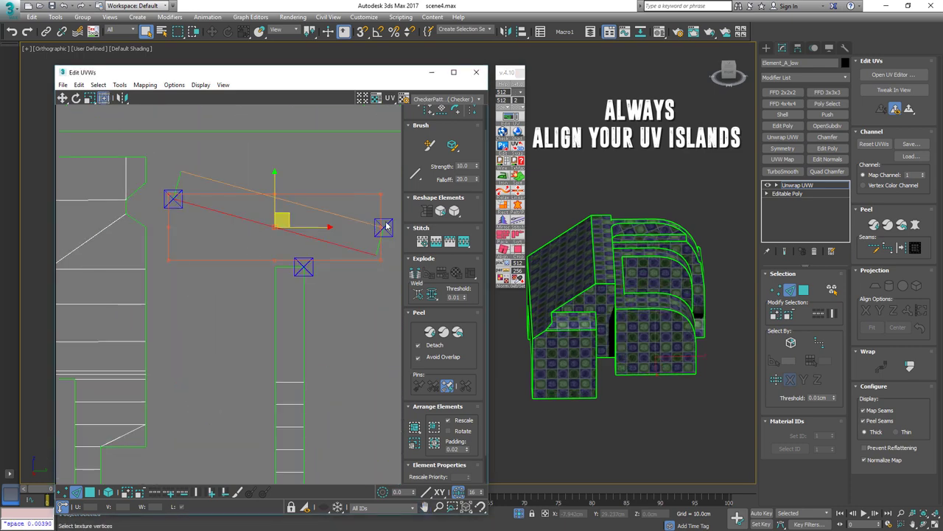
pyautogui.click(502, 248)
pyautogui.scroll(-4, 322, 201)
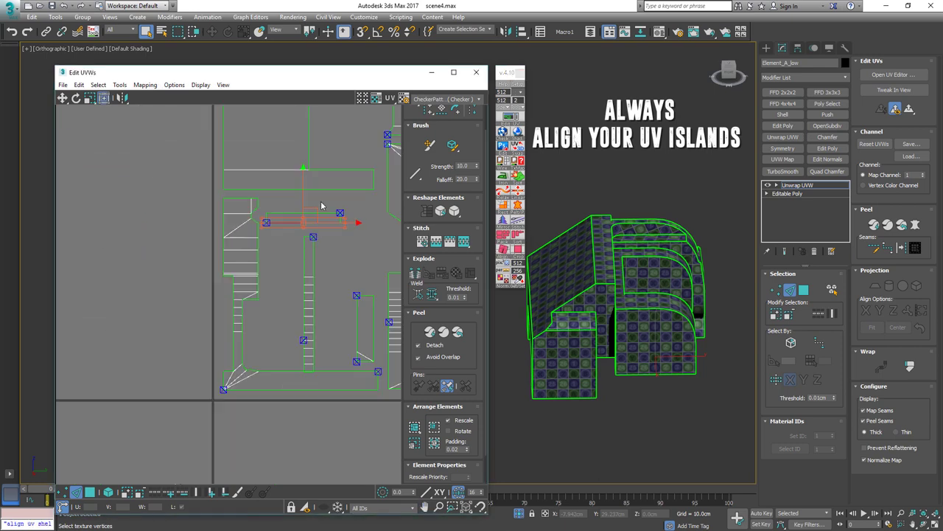
# Align the long diagonal island in the middle of the layout horizontally by its straight long edge
pyautogui.scroll(-3, 202, 259)
pyautogui.scroll(6, 192, 243)
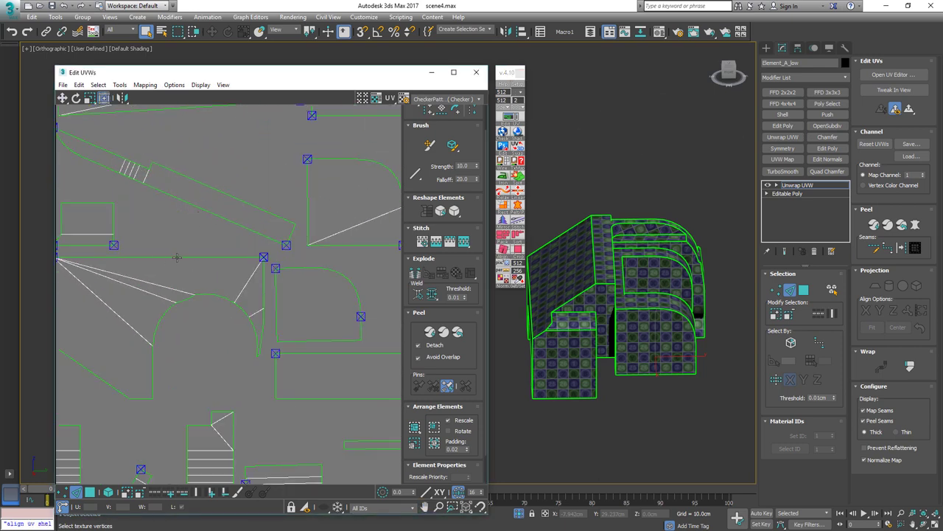
pyautogui.moveTo(167, 250); pyautogui.dragTo(220, 256, button='middle')
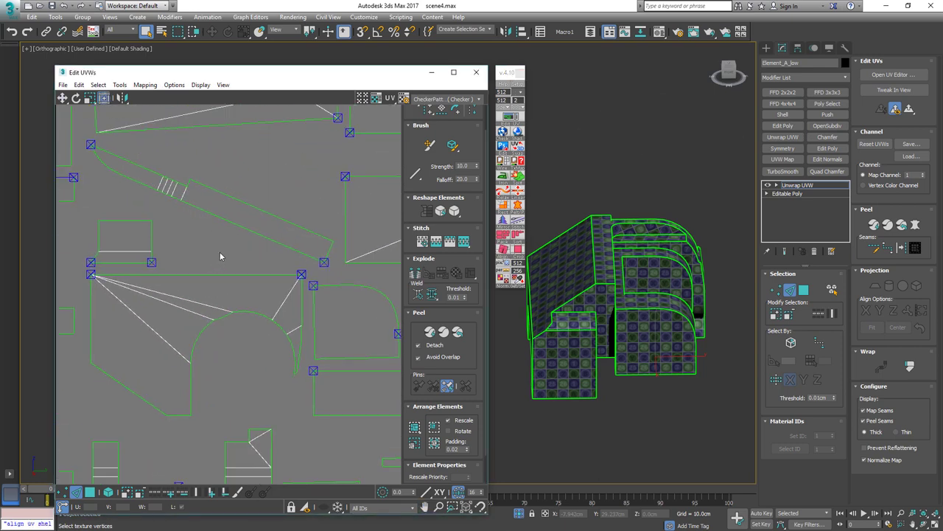
pyautogui.click(243, 227)
pyautogui.click(504, 249)
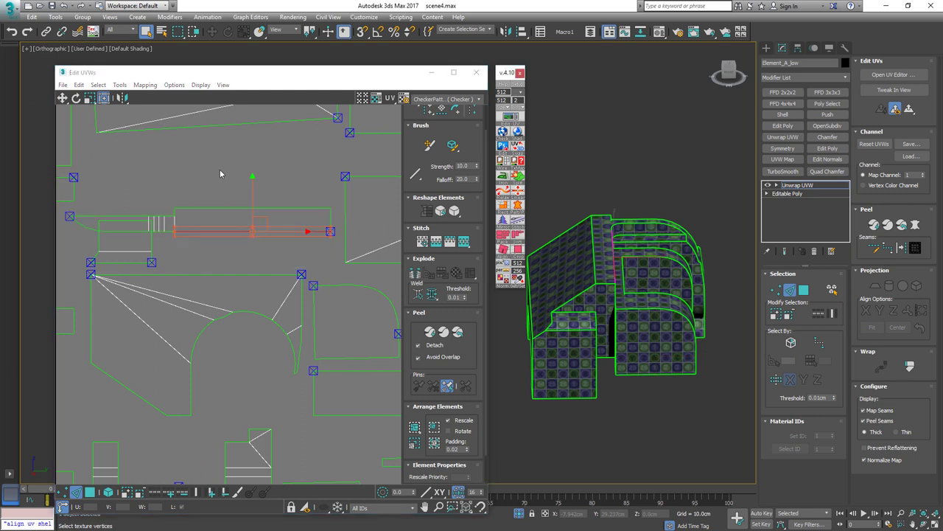
# Align the large island in the layout's upper middle to its long lower edge
pyautogui.moveTo(255, 151); pyautogui.dragTo(268, 277, button='middle')
pyautogui.click(330, 243)
pyautogui.click(502, 252)
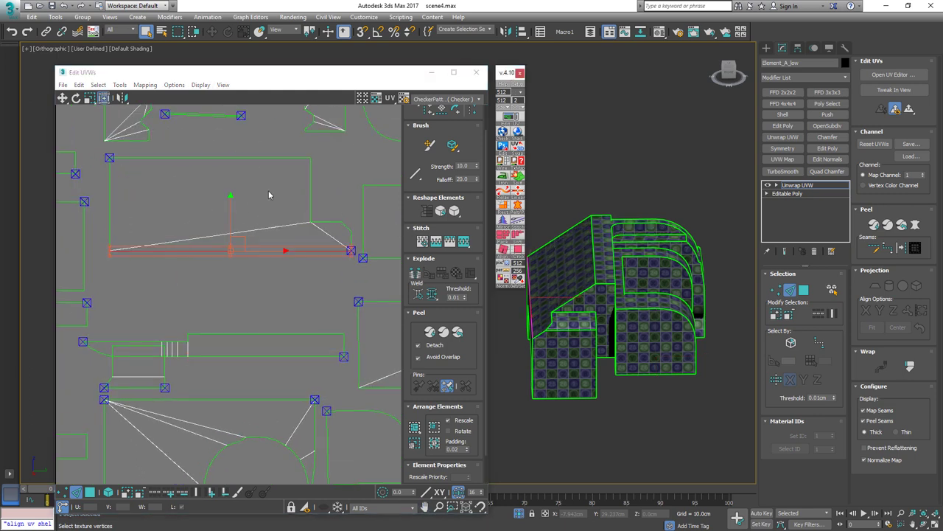
# Align the tilted round-cornered island near the layout's upper right corner by its straight side edge
pyautogui.moveTo(268, 190); pyautogui.dragTo(363, 330, button='middle')
pyautogui.moveTo(291, 257); pyautogui.dragTo(150, 249, button='middle')
pyautogui.moveTo(349, 238); pyautogui.dragTo(232, 227, button='middle')
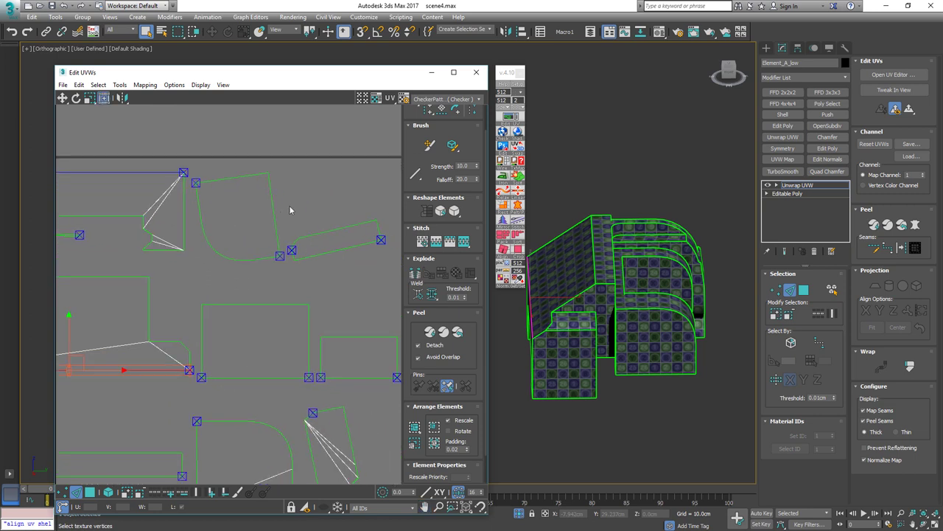
pyautogui.click(274, 212)
pyautogui.click(502, 249)
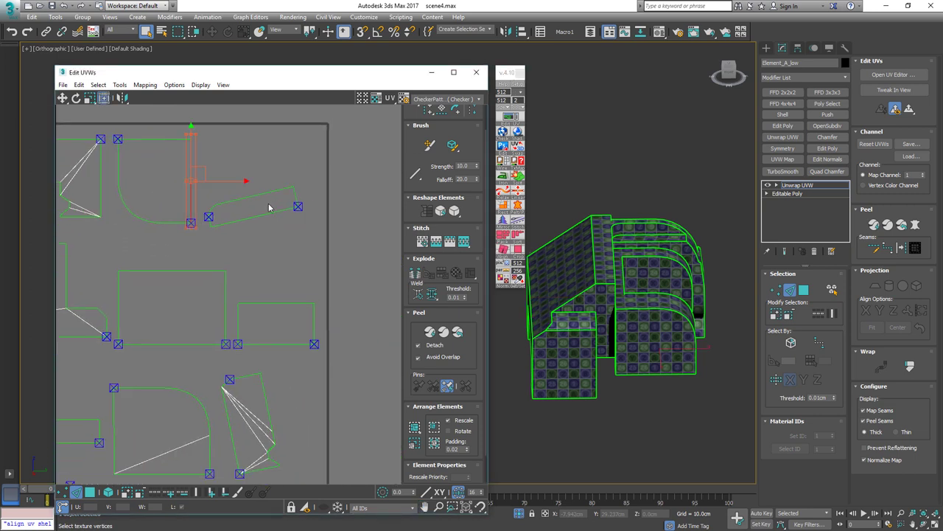
# Try to align the tilted island with the fan of edges near the layout's right border by its side edge
pyautogui.moveTo(287, 331); pyautogui.dragTo(347, 151, button='middle')
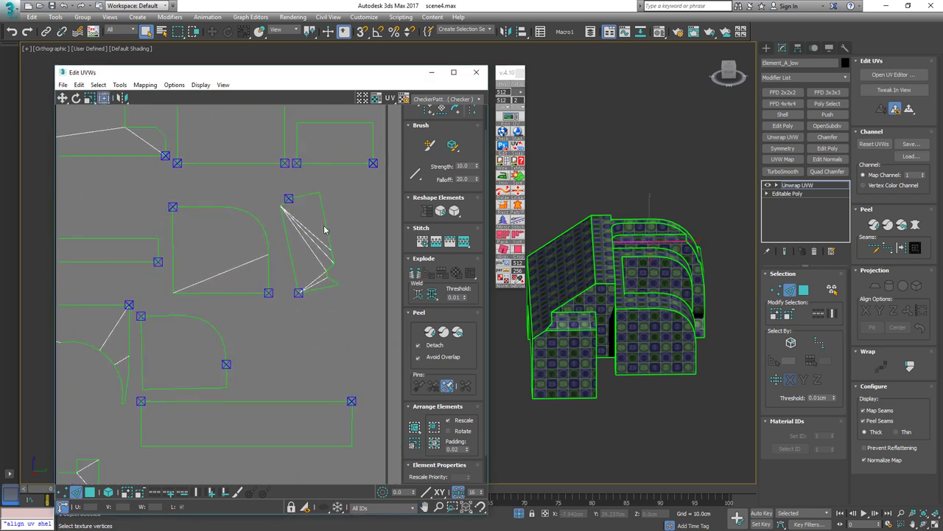
pyautogui.scroll(3, 325, 230)
pyautogui.click(329, 224)
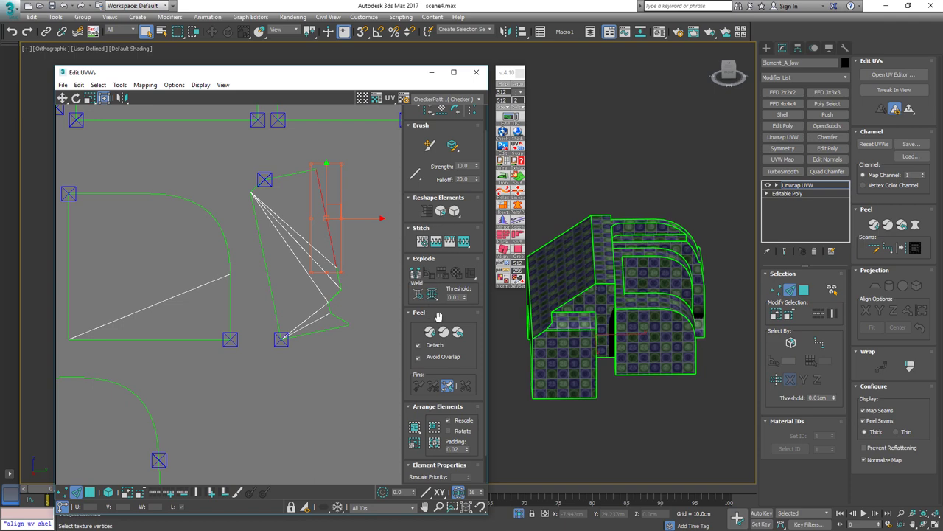
pyautogui.click(503, 254)
pyautogui.moveTo(207, 247); pyautogui.dragTo(223, 240, button='middle')
pyautogui.scroll(-4, 274, 214)
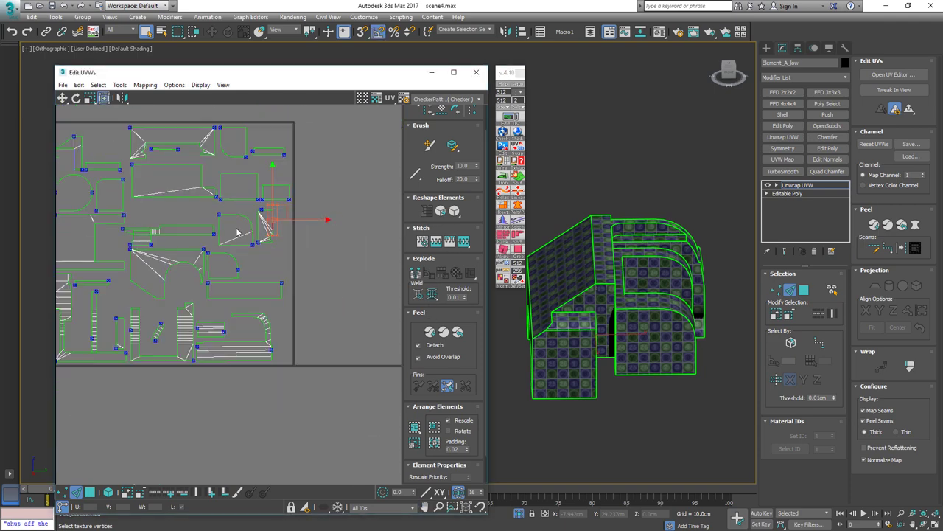
# Find the very thin, slightly tilted island near the layout's upper border and select its face
pyautogui.moveTo(237, 280); pyautogui.dragTo(287, 208, button='middle')
pyautogui.moveTo(218, 249); pyautogui.dragTo(219, 316, button='middle')
pyautogui.scroll(6, 212, 148)
pyautogui.scroll(3, 212, 148)
pyautogui.click(220, 148)
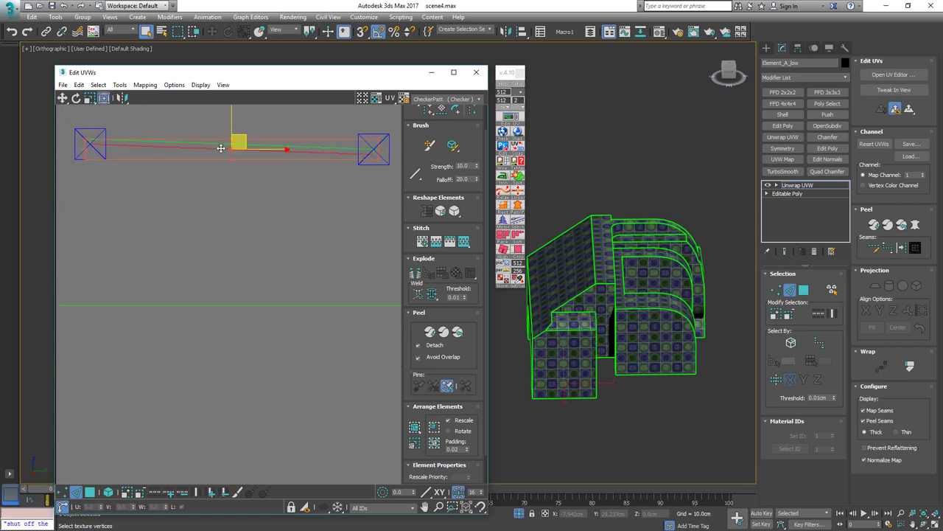
pyautogui.press('3')
pyautogui.moveTo(386, 197); pyautogui.dragTo(326, 134)
# Examine where the selected thin face lies on the model, along the lower edge of the stepped recess
pyautogui.moveTo(600, 212); pyautogui.dragTo(550, 238, button='middle')
pyautogui.scroll(8, 627, 310)
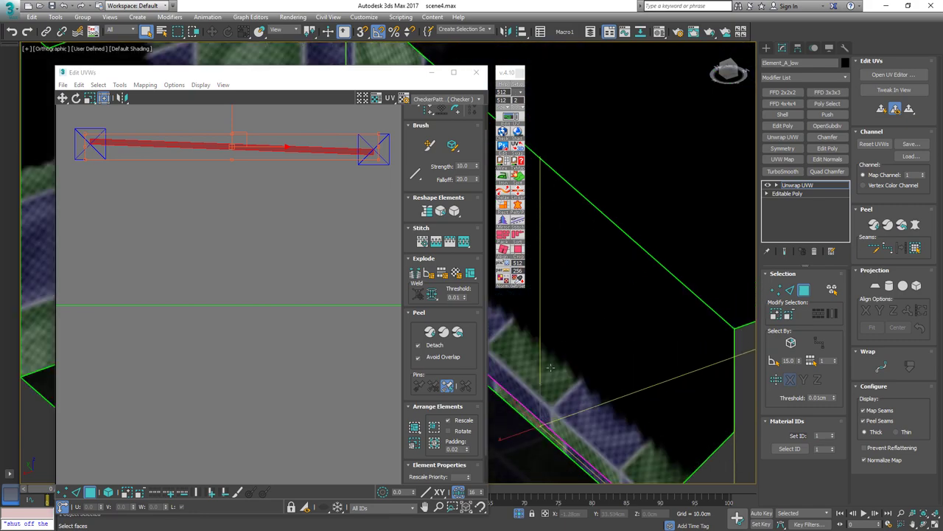
pyautogui.moveTo(618, 315)
pyautogui.mouseDown(button='middle')
pyautogui.moveTo(684, 300)
pyautogui.moveTo(610, 309)
pyautogui.mouseUp(button='middle')
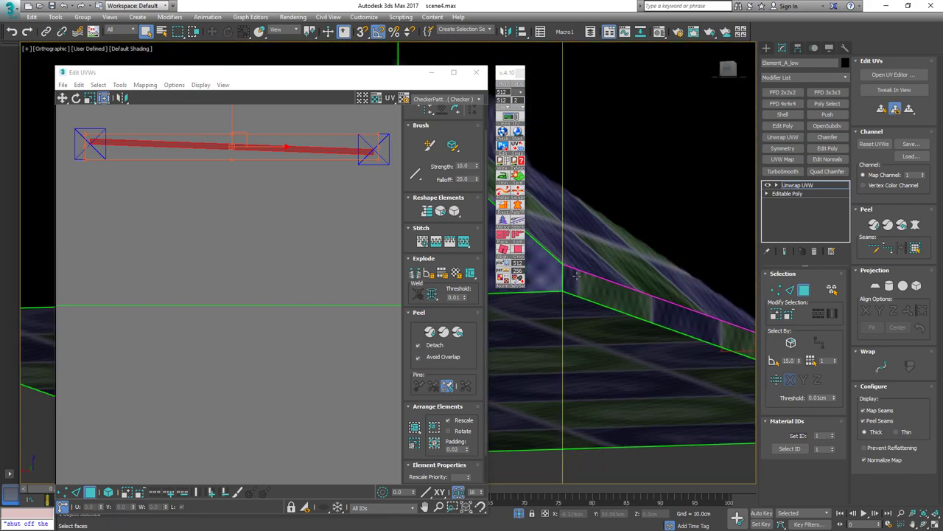
pyautogui.scroll(-5, 577, 275)
pyautogui.keyDown('alt'); pyautogui.moveTo(577, 276); pyautogui.dragTo(626, 306, button='middle'); pyautogui.keyUp('alt')
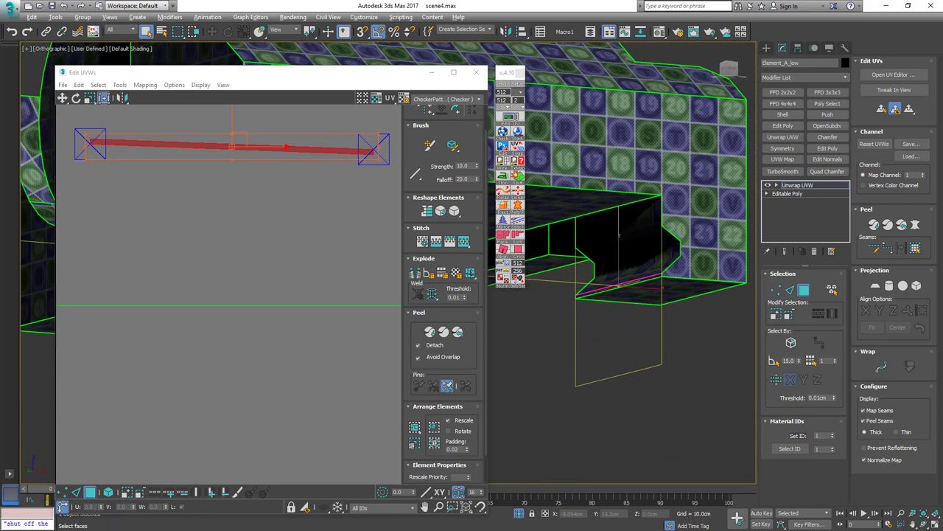
pyautogui.scroll(5, 646, 257)
pyautogui.keyDown('alt'); pyautogui.moveTo(640, 252); pyautogui.dragTo(582, 317, button='middle'); pyautogui.keyUp('alt')
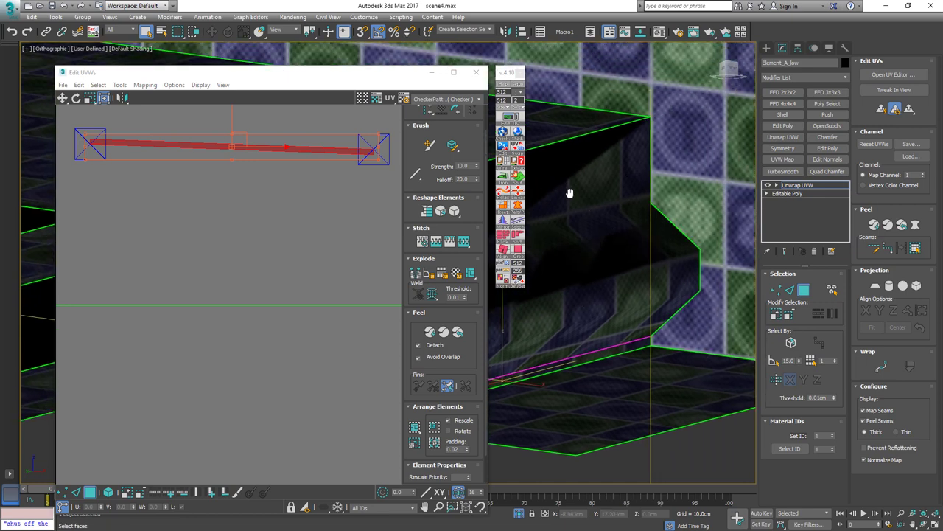
pyautogui.keyDown('alt'); pyautogui.moveTo(569, 193); pyautogui.dragTo(623, 212, button='middle'); pyautogui.keyUp('alt')
# Select the face adjoining the thin strip in the recess and stitch the thin island onto the upper edge of that face's island
pyautogui.click(655, 288)
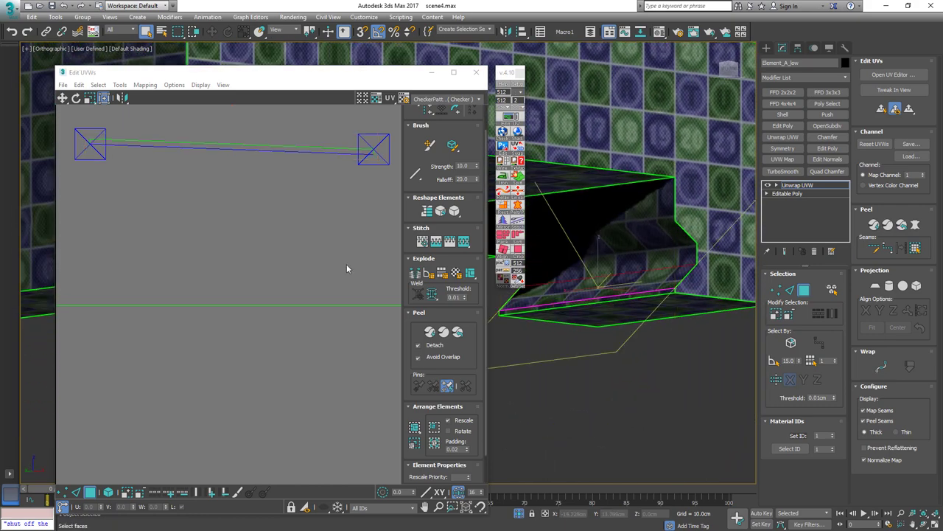
pyautogui.scroll(-8, 196, 237)
pyautogui.moveTo(225, 343); pyautogui.dragTo(240, 259, button='middle')
pyautogui.scroll(10, 239, 259)
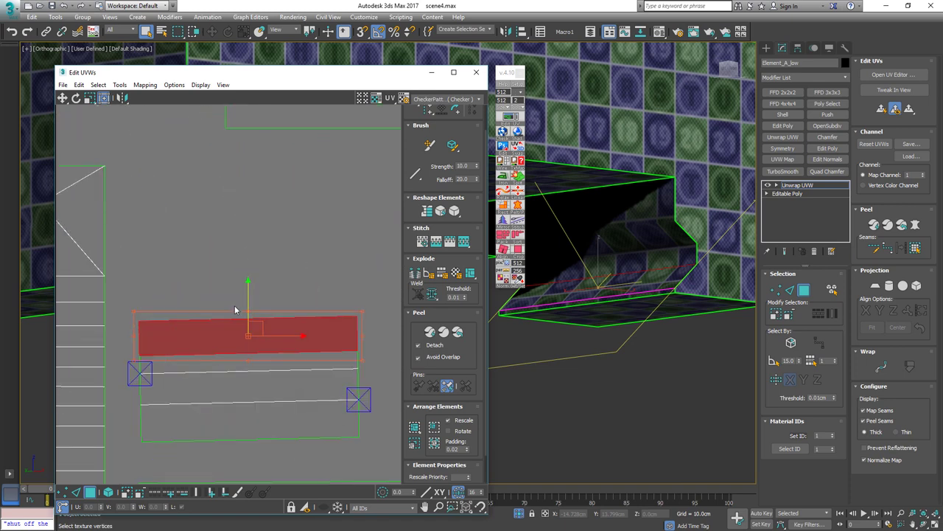
pyautogui.press('2')
pyautogui.click(228, 321)
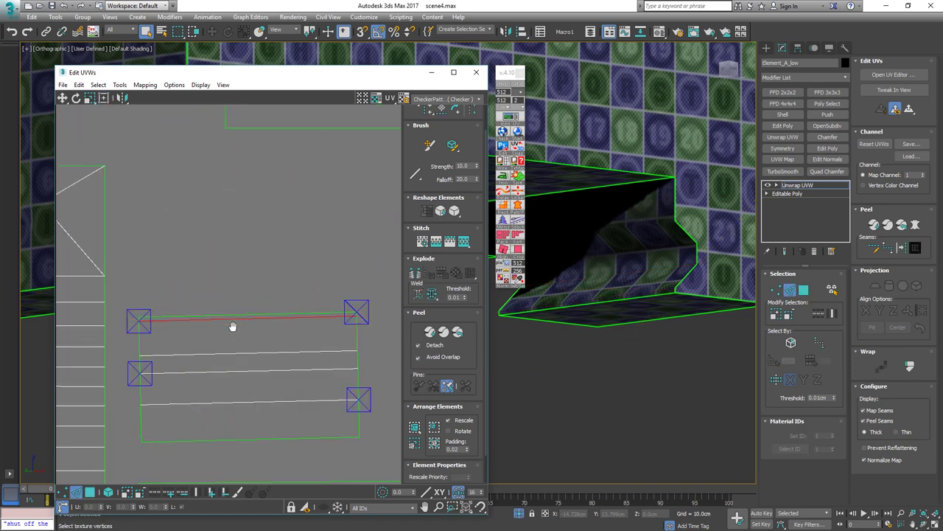
# Straighten the stitched, slightly tilted recess island to horizontal by aligning it to its long upper edge
pyautogui.moveTo(231, 326); pyautogui.dragTo(267, 287, button='middle')
pyautogui.scroll(3, 286, 274)
pyautogui.press('1')
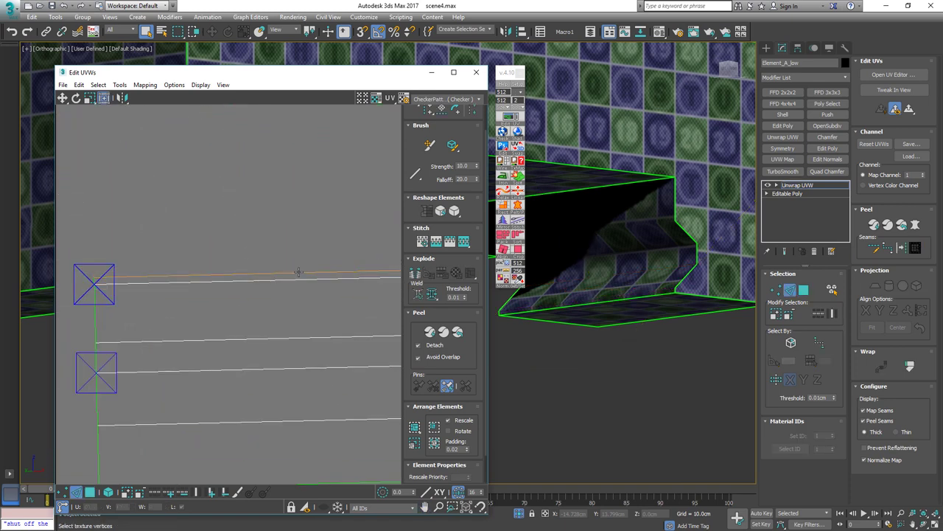
pyautogui.click(299, 272)
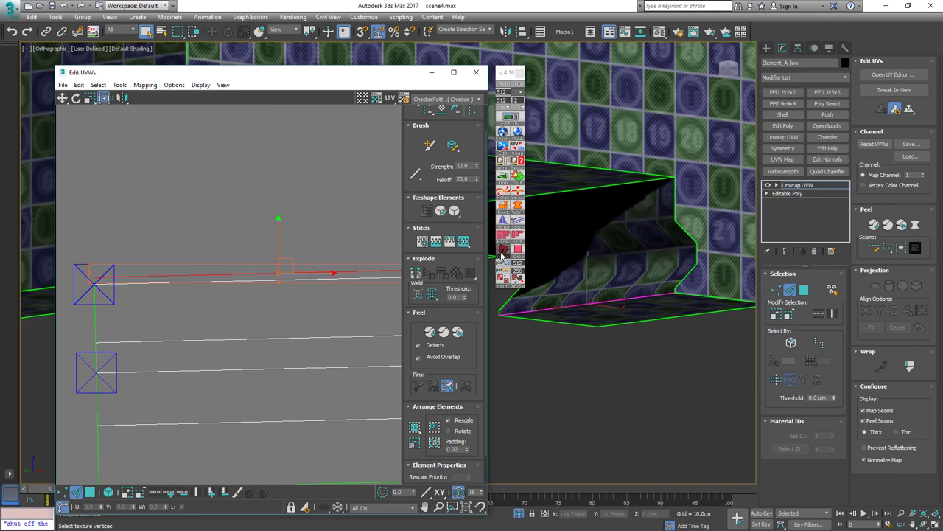
pyautogui.scroll(-6, 293, 219)
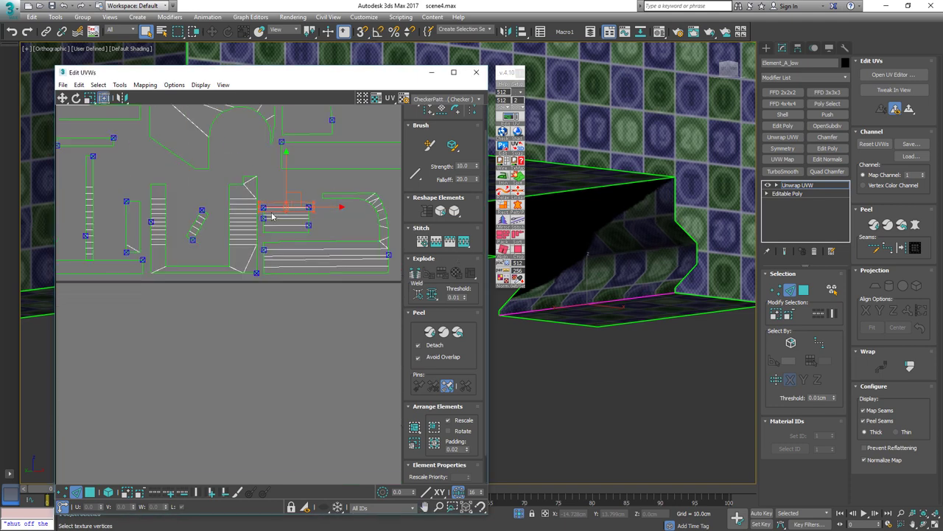
# Straighten the small tilted island with the row of parallel cross edges to vertical by aligning it to its long side edge
pyautogui.scroll(7, 225, 229)
pyautogui.moveTo(284, 217); pyautogui.dragTo(285, 217)
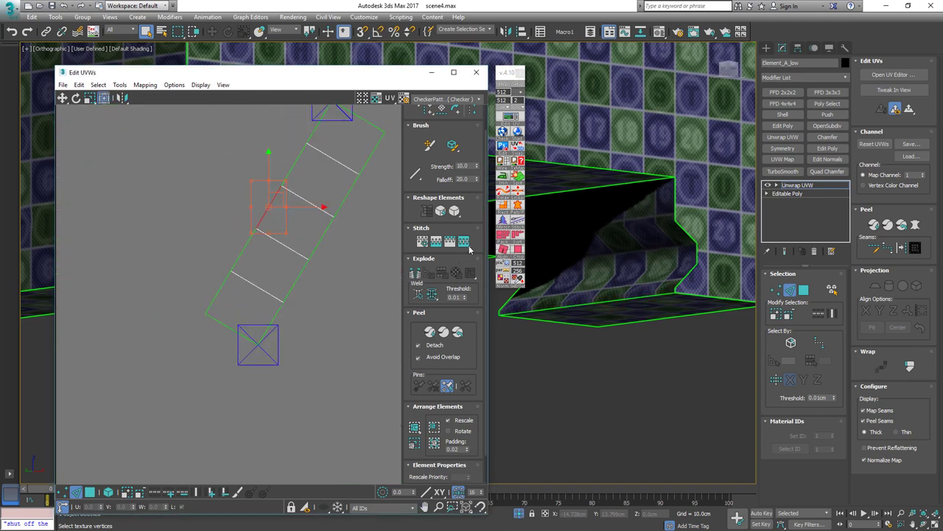
pyautogui.click(502, 249)
pyautogui.scroll(-7, 297, 255)
pyautogui.scroll(-2, 295, 253)
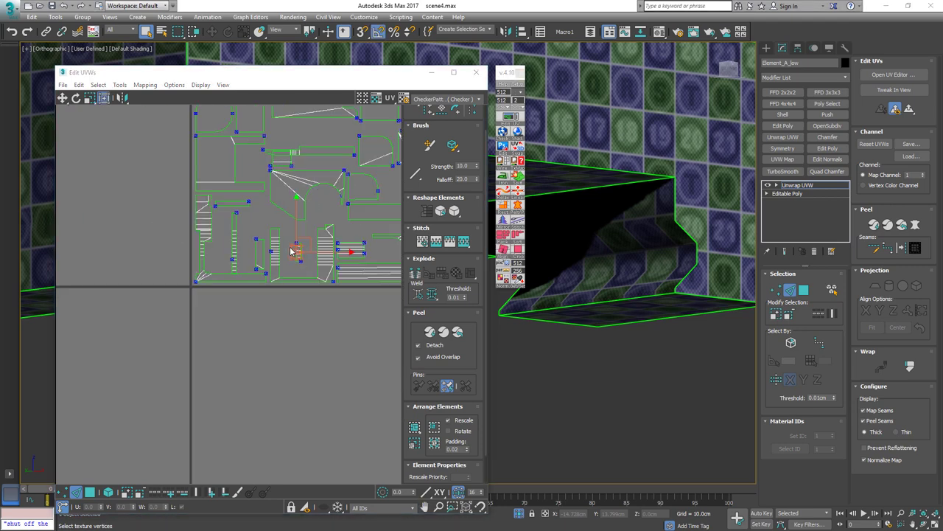
pyautogui.click(288, 248)
pyautogui.moveTo(288, 247); pyautogui.dragTo(208, 345, button='middle')
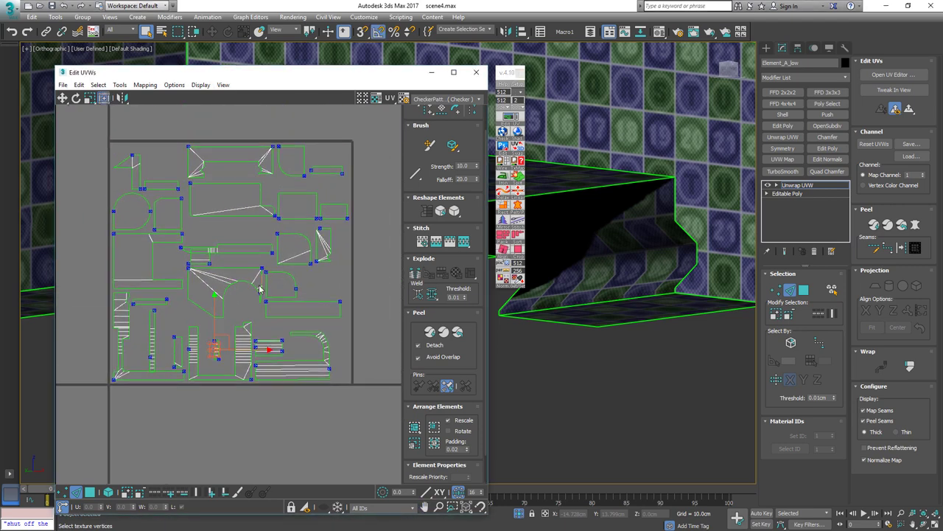
# Select the fan-shaped faces of the island with the arched cutout and examine the checker pattern below the round opening on the model
pyautogui.scroll(6, 239, 294)
pyautogui.press('3')
pyautogui.click(202, 238)
pyautogui.scroll(-6, 633, 287)
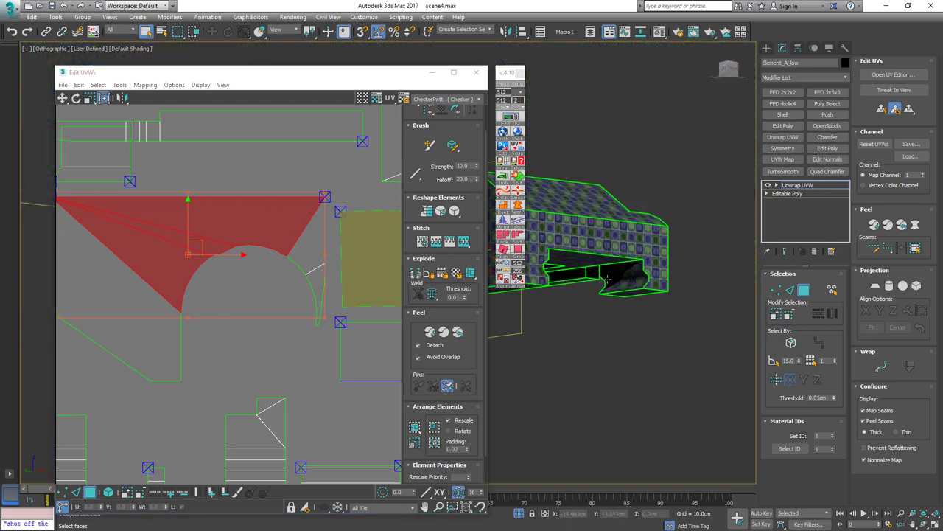
pyautogui.keyDown('alt'); pyautogui.moveTo(606, 281); pyautogui.dragTo(611, 239, button='middle'); pyautogui.keyUp('alt')
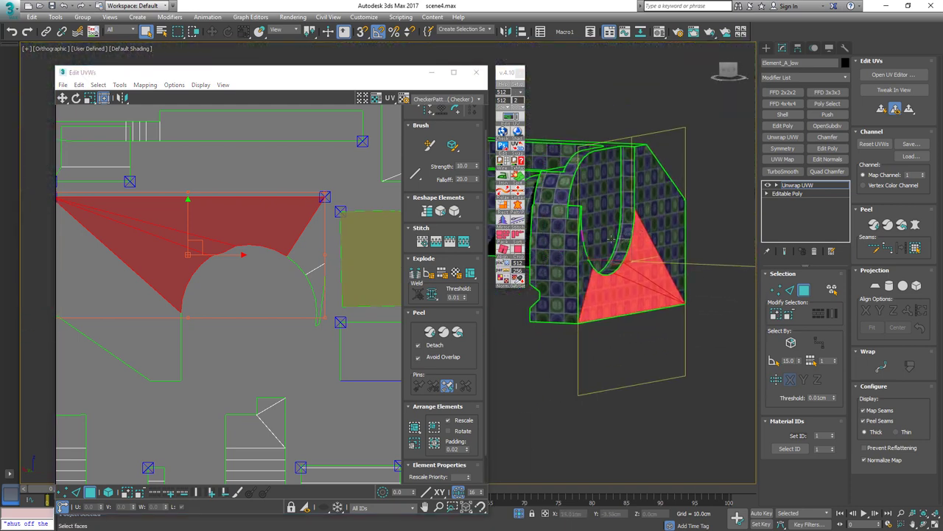
pyautogui.scroll(5, 611, 239)
pyautogui.scroll(2, 622, 251)
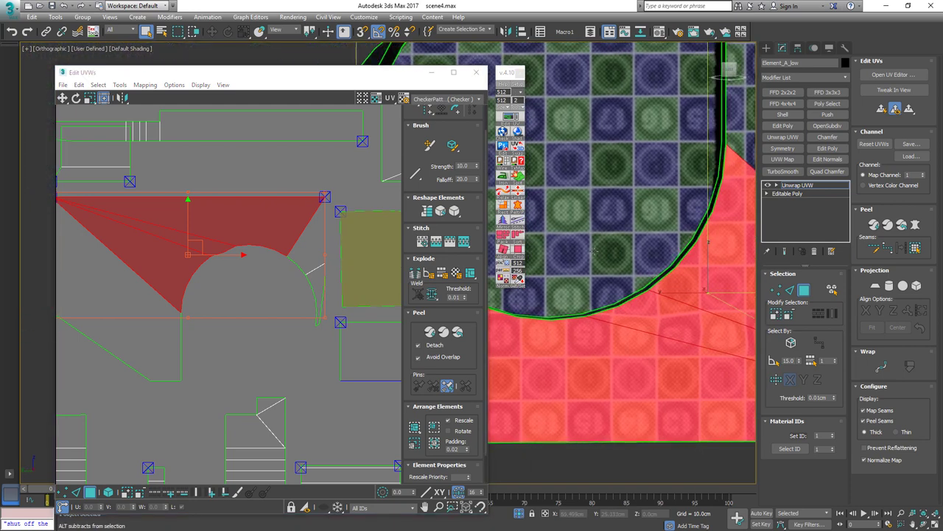
pyautogui.scroll(-3, 295, 225)
pyautogui.click(294, 212)
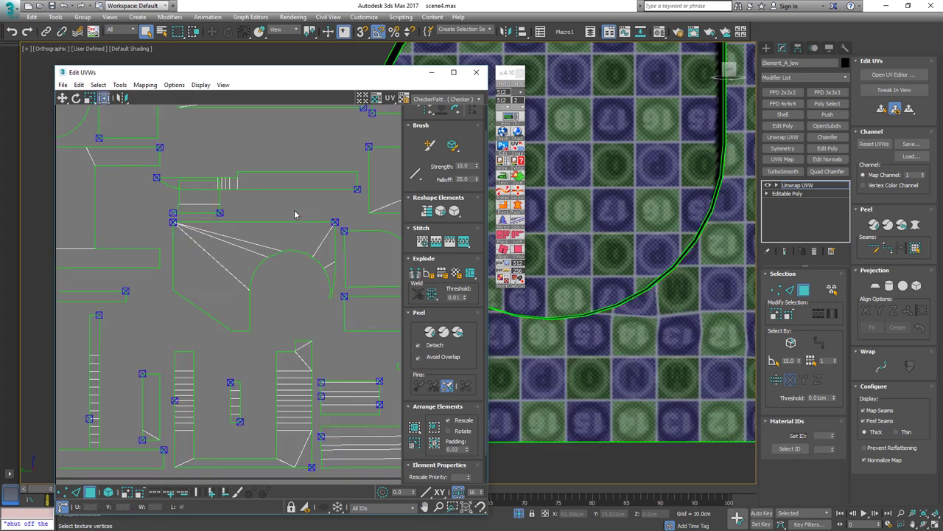
# Select the whole island with the arched cutout as an element and remap it with a quick planar projection
pyautogui.press('4')
pyautogui.moveTo(301, 210); pyautogui.dragTo(281, 261)
pyautogui.scroll(-3, 612, 278)
pyautogui.scroll(-3, 604, 273)
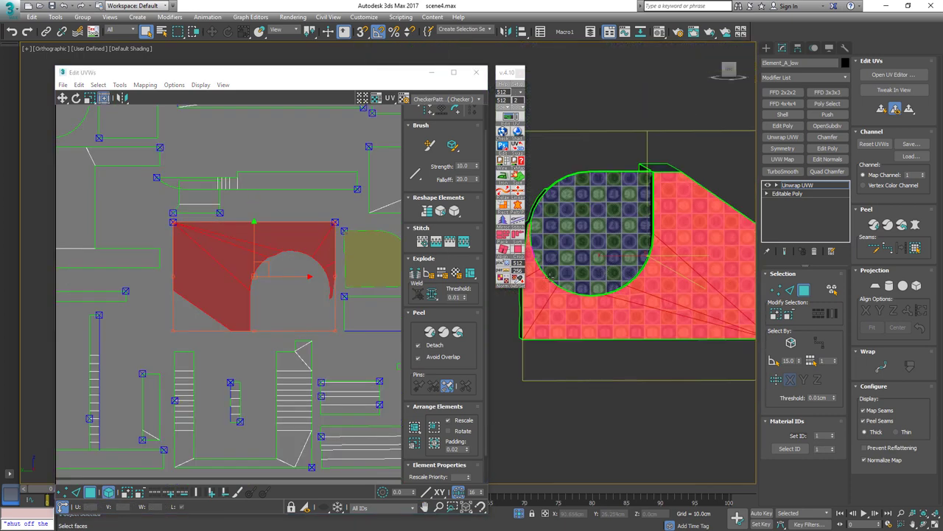
pyautogui.moveTo(610, 269); pyautogui.dragTo(580, 258, button='middle')
pyautogui.scroll(-4, 279, 281)
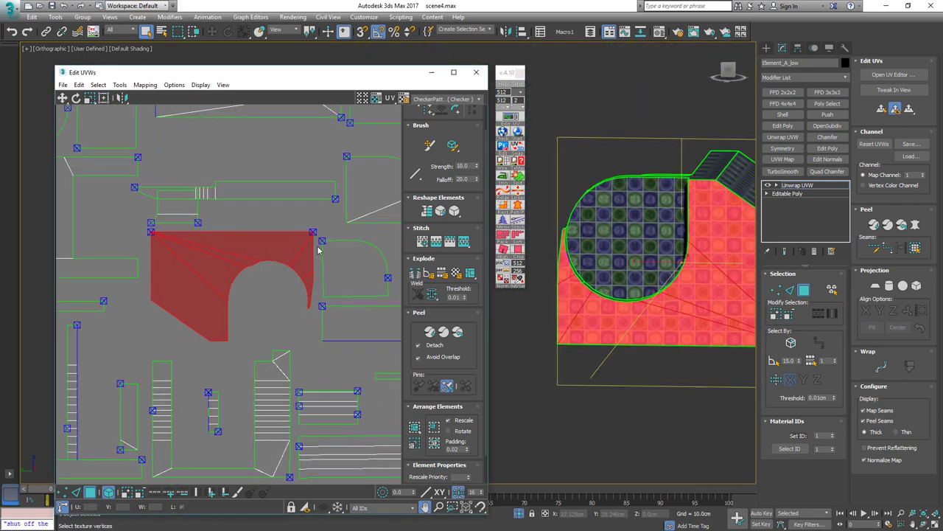
pyautogui.scroll(-2, 281, 276)
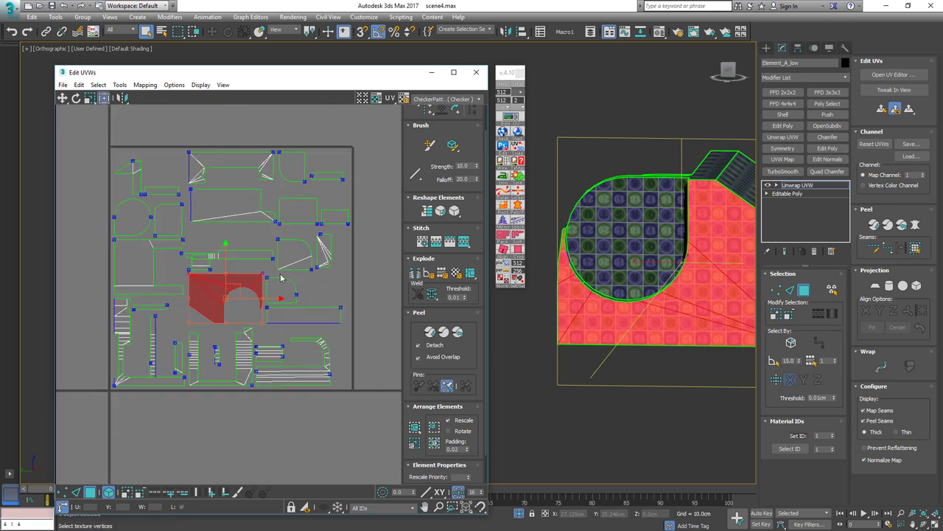
pyautogui.press('Return')
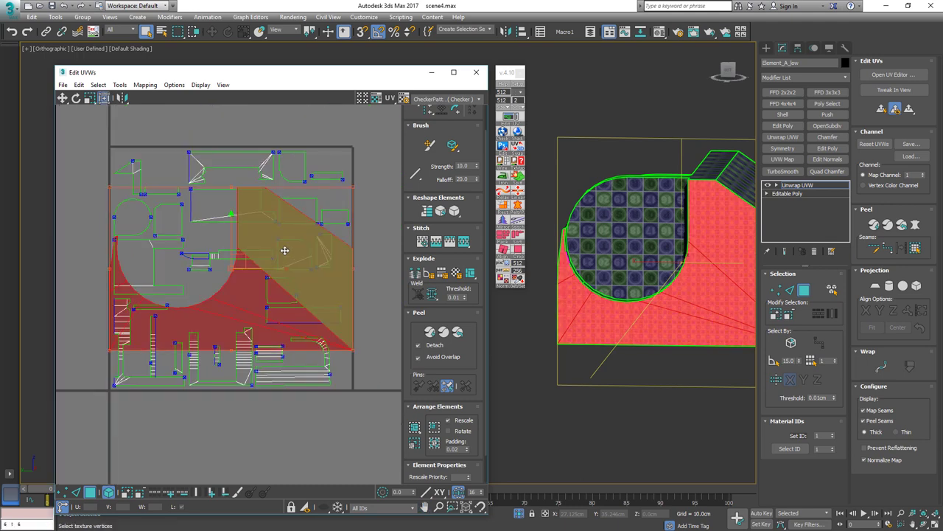
pyautogui.scroll(2, 316, 220)
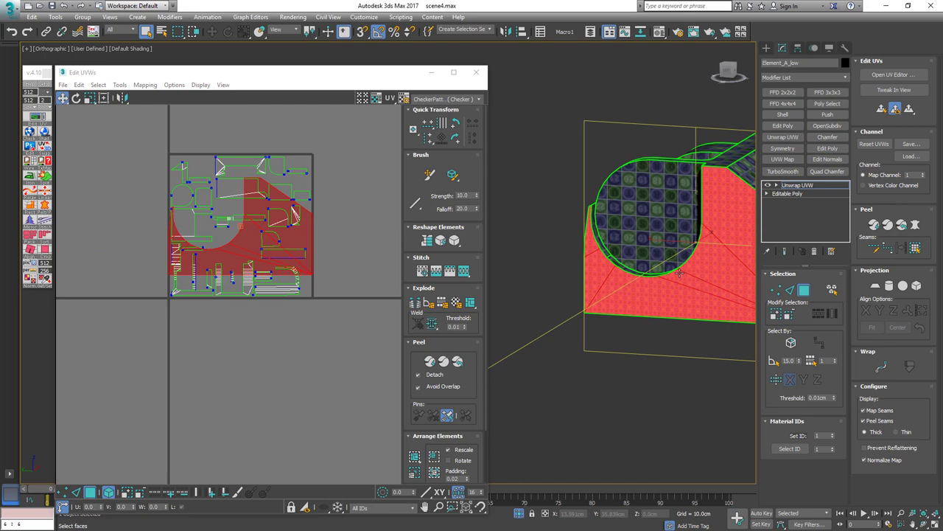
# Select all UV shells of the base and rescale the elements so the oversized side-face shell matches the others
pyautogui.keyDown('alt'); pyautogui.moveTo(561, 281); pyautogui.dragTo(578, 288, button='middle'); pyautogui.keyUp('alt')
pyautogui.scroll(3, 631, 270)
pyautogui.moveTo(631, 270)
pyautogui.keyDown('alt'); pyautogui.mouseDown(button='middle')
pyautogui.moveTo(627, 258)
pyautogui.moveTo(624, 270)
pyautogui.mouseUp(button='middle'); pyautogui.keyUp('alt')
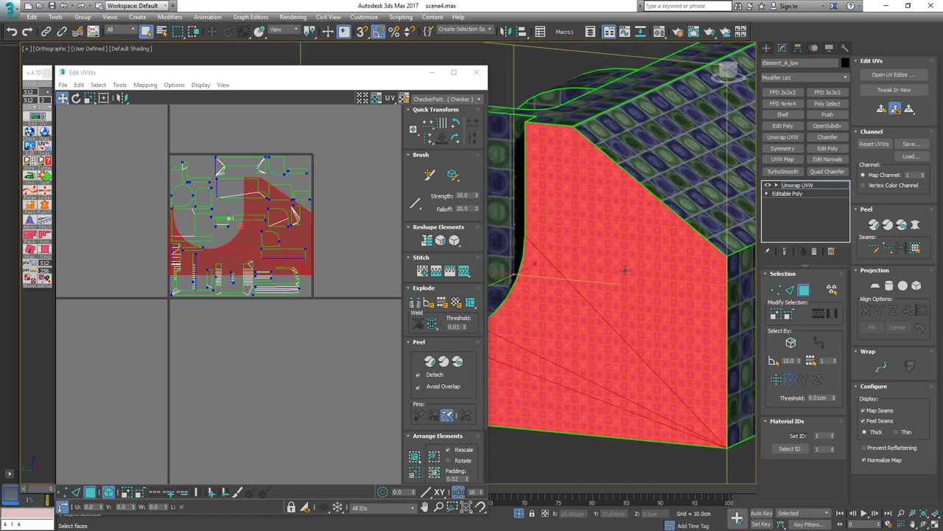
pyautogui.press('F2')
pyautogui.keyDown('alt'); pyautogui.moveTo(700, 264); pyautogui.dragTo(682, 260, button='middle'); pyautogui.keyUp('alt')
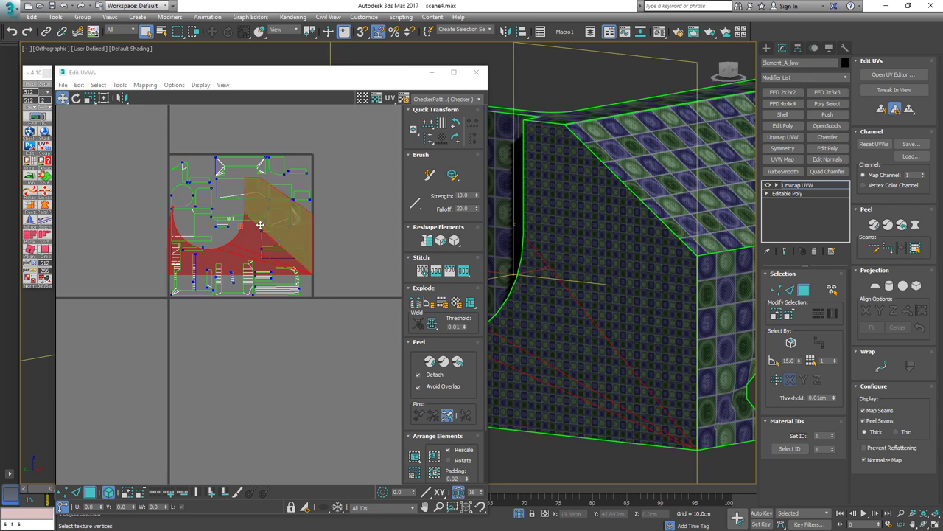
pyautogui.moveTo(139, 146); pyautogui.dragTo(279, 266)
pyautogui.moveTo(334, 308); pyautogui.dragTo(340, 316)
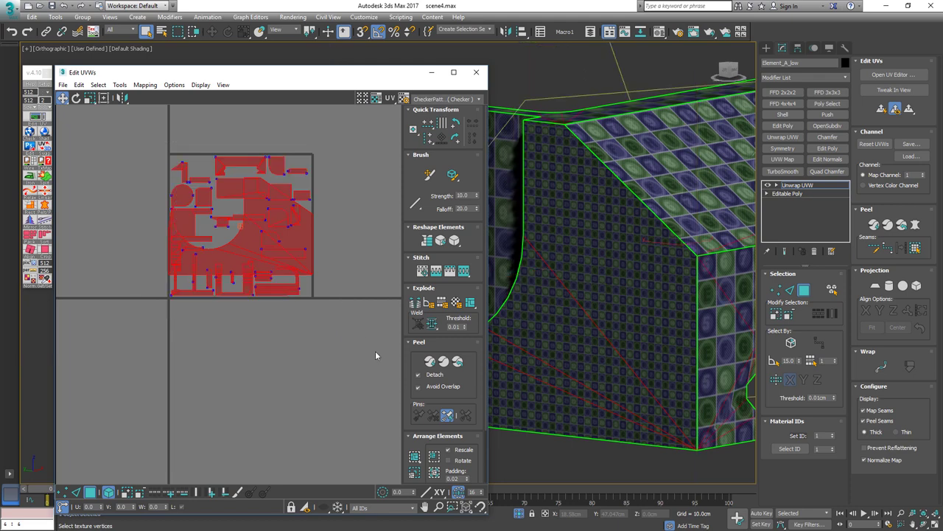
pyautogui.click(414, 473)
pyautogui.keyDown('alt'); pyautogui.moveTo(548, 346); pyautogui.dragTo(655, 259, button='middle'); pyautogui.keyUp('alt')
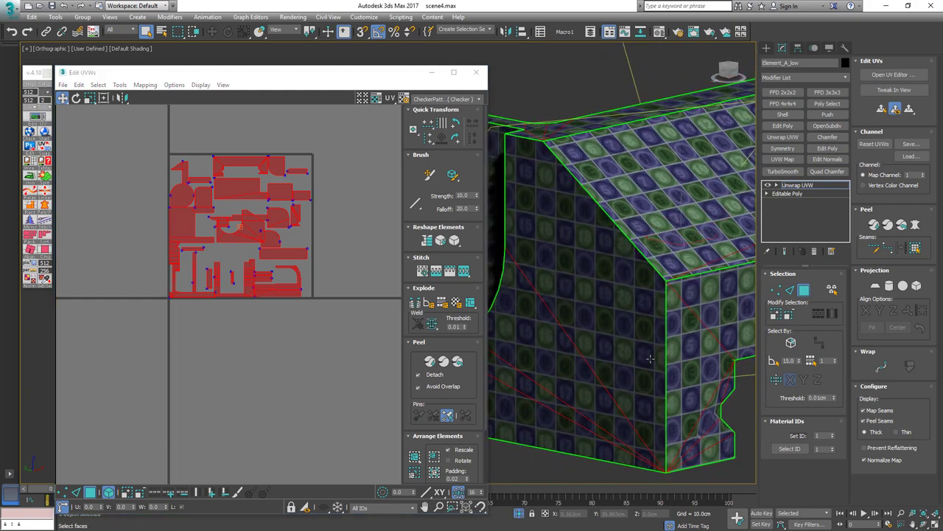
# Select the base's front faces around the notched foot and apply a quick planar map to them
pyautogui.keyDown('alt'); pyautogui.moveTo(650, 359); pyautogui.dragTo(724, 355, button='middle'); pyautogui.keyUp('alt')
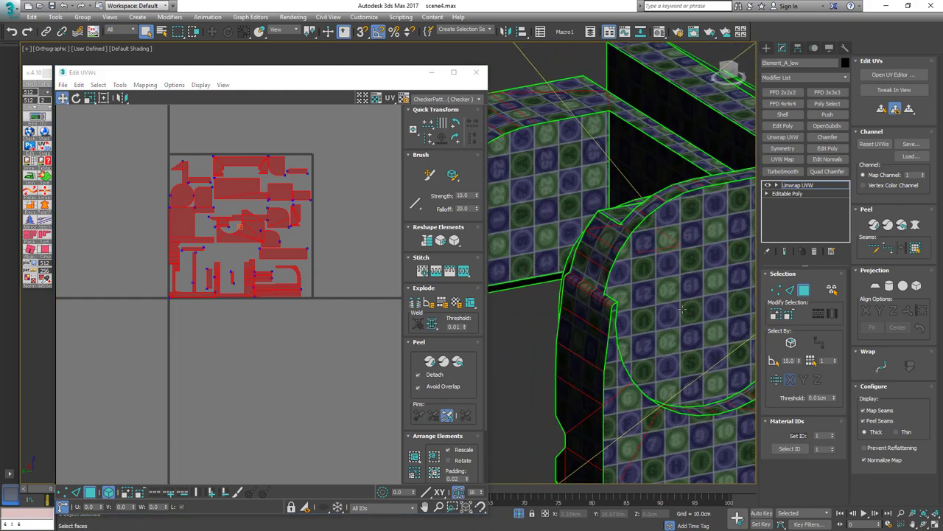
pyautogui.keyDown('alt'); pyautogui.moveTo(682, 308); pyautogui.dragTo(591, 383, button='middle'); pyautogui.keyUp('alt')
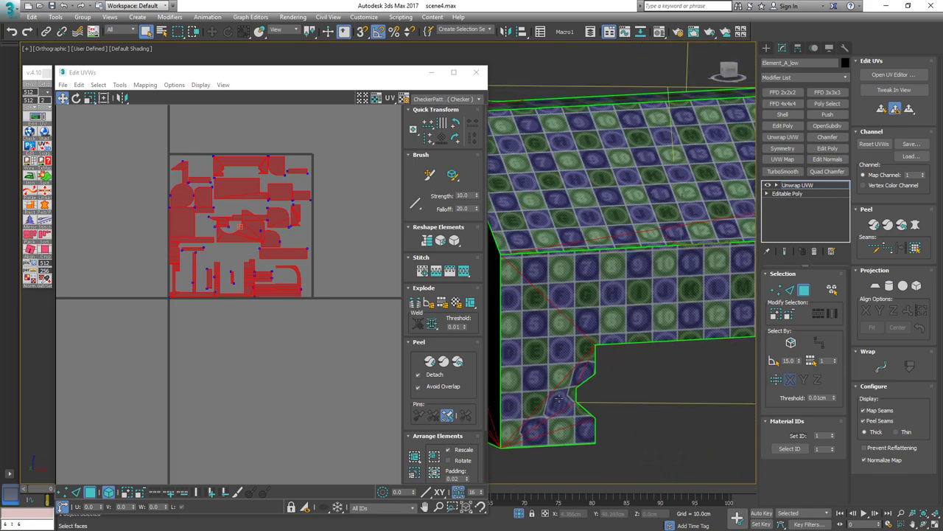
pyautogui.click(560, 396)
pyautogui.scroll(4, 240, 188)
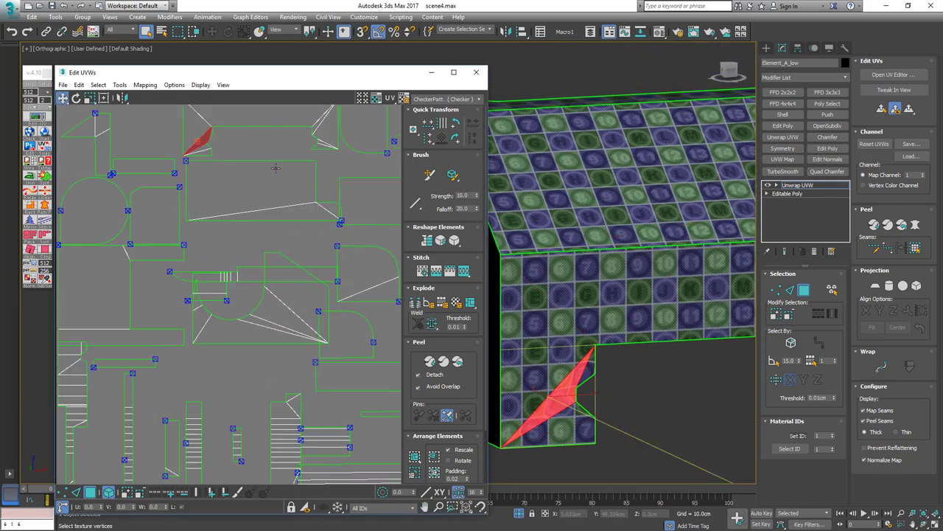
pyautogui.click(294, 124)
pyautogui.scroll(-4, 295, 126)
pyautogui.press('Return')
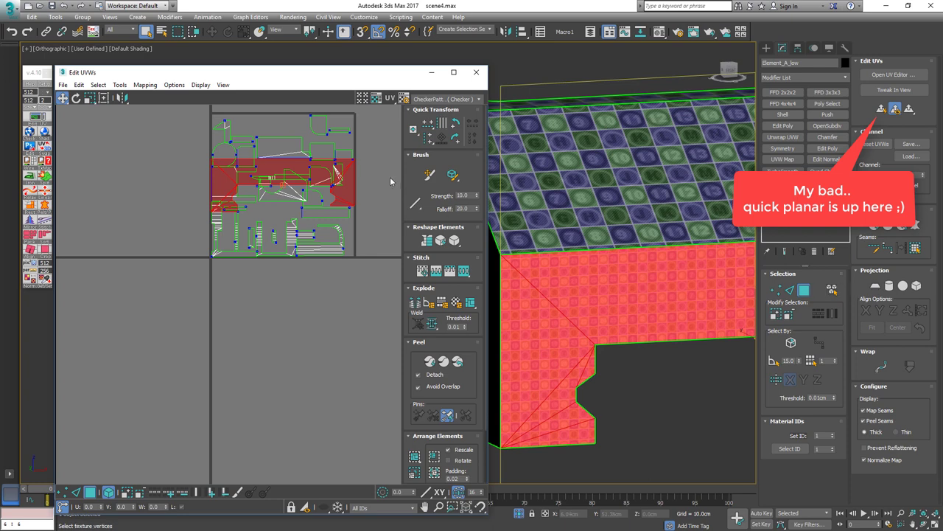
# Straighten the bottom strip shell and the rounded shell by aligning each UV shell to its selected straight edge
pyautogui.click(365, 201)
pyautogui.scroll(6, 297, 305)
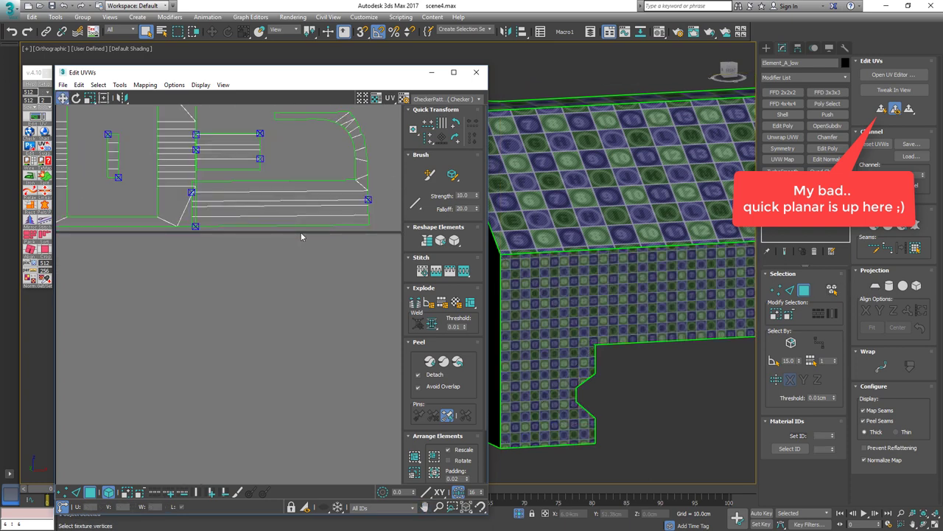
pyautogui.press('2')
pyautogui.click(307, 227)
pyautogui.moveTo(305, 222); pyautogui.dragTo(305, 221)
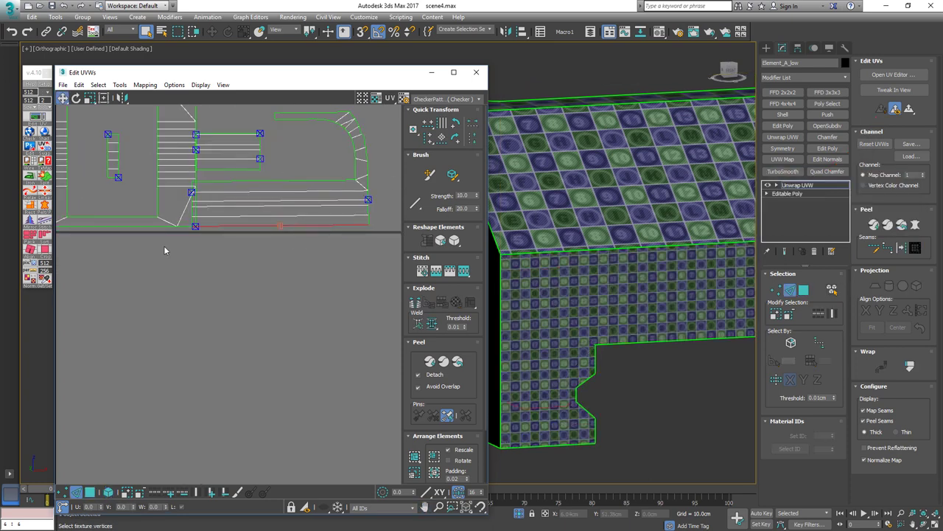
pyautogui.click(29, 251)
pyautogui.moveTo(241, 200); pyautogui.dragTo(308, 345, button='middle')
pyautogui.scroll(-3, 318, 315)
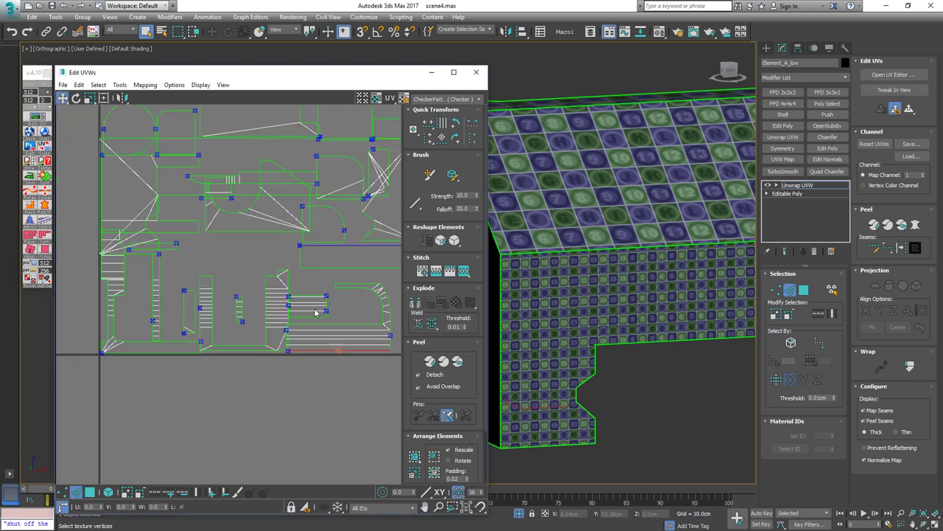
pyautogui.scroll(4, 320, 260)
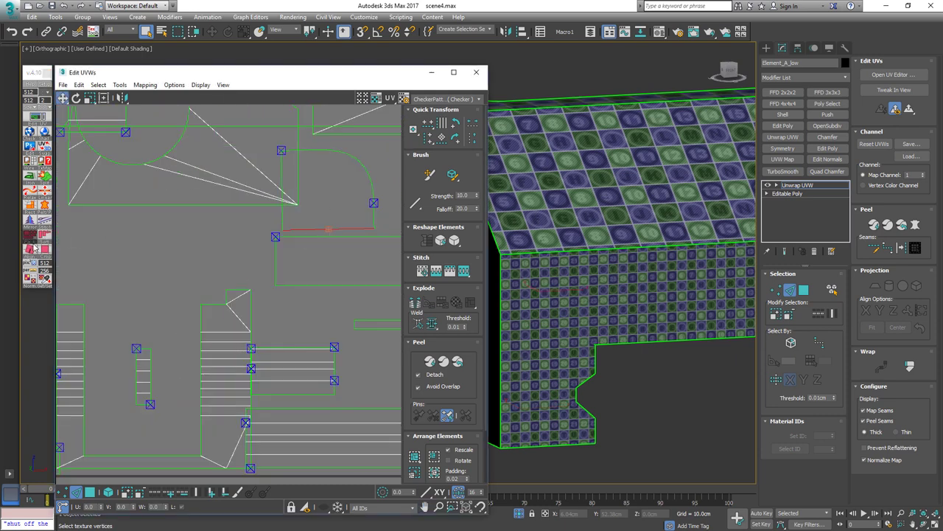
pyautogui.scroll(-5, 281, 263)
pyautogui.scroll(-2, 282, 263)
# Select all the base's UV faces and move the shells outside the UV tile, beyond its right edge
pyautogui.press('3')
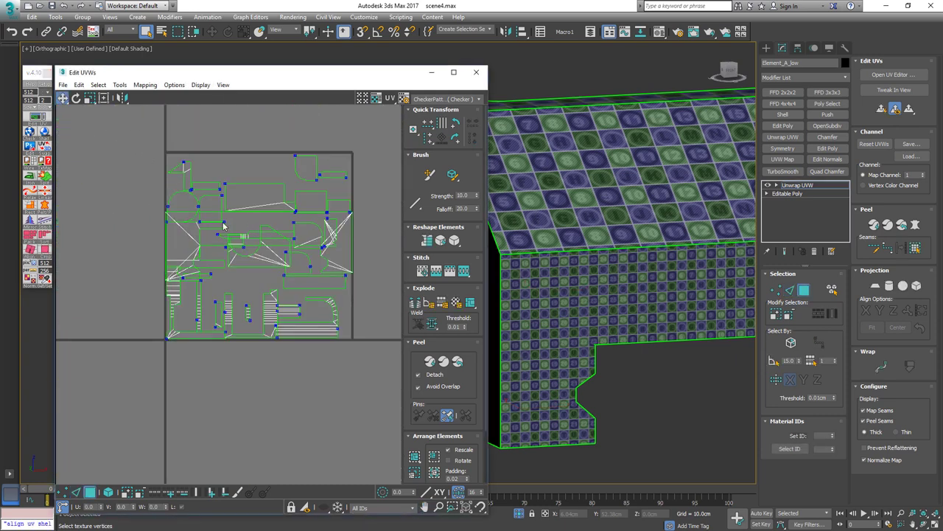
pyautogui.hotkey('ctrl', 'a')
pyautogui.moveTo(333, 271); pyautogui.dragTo(248, 270, button='middle')
pyautogui.scroll(-3, 248, 270)
pyautogui.moveTo(212, 245); pyautogui.dragTo(366, 243)
# Examine the checker scale where the base's sloped top meets its front by selecting the adjoining faces
pyautogui.moveTo(549, 251)
pyautogui.keyDown('alt'); pyautogui.mouseDown(button='middle')
pyautogui.moveTo(651, 261)
pyautogui.moveTo(628, 261)
pyautogui.mouseUp(button='middle'); pyautogui.keyUp('alt')
pyautogui.press('F2')
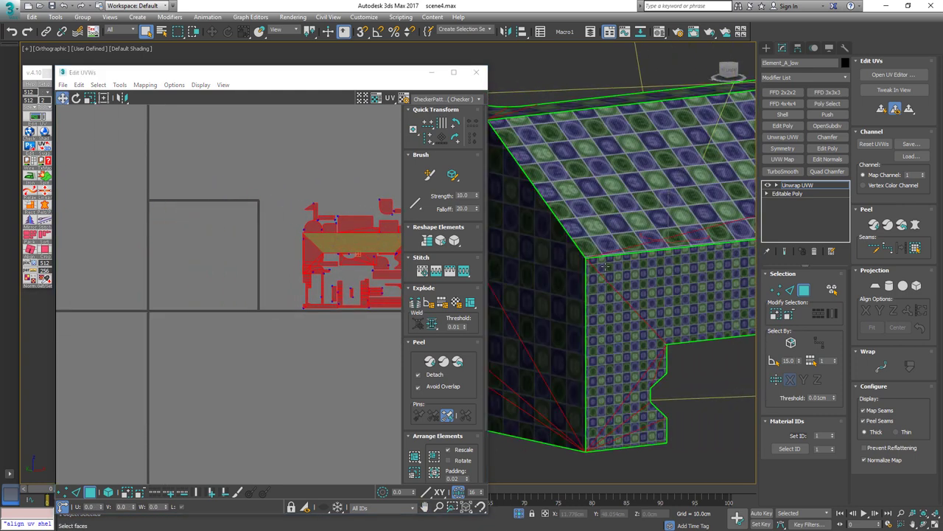
pyautogui.scroll(3, 627, 261)
pyautogui.click(629, 261)
pyautogui.click(644, 228)
pyautogui.press('F2')
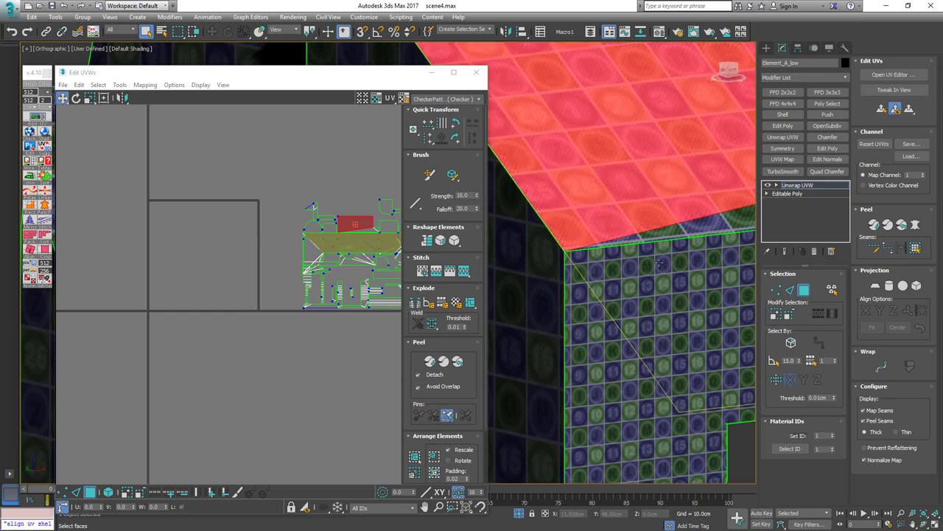
pyautogui.click(660, 262)
pyautogui.moveTo(322, 233); pyautogui.dragTo(261, 231, button='middle')
pyautogui.scroll(-3, 261, 231)
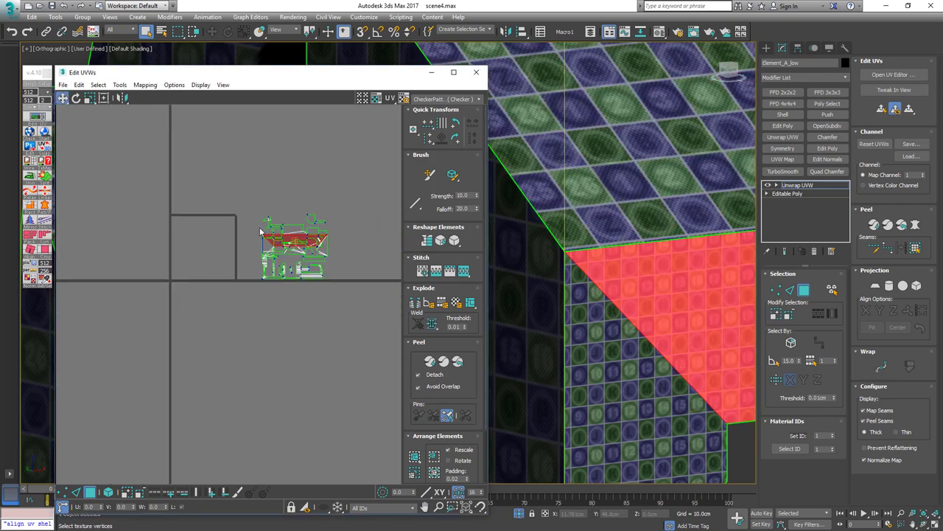
# Leave the base's UV editing, display the whole sight with edged faces, and apply the checker texture to all parts
pyautogui.hotkey('ctrl', 'e')
pyautogui.moveTo(456, 233); pyautogui.dragTo(510, 241, button='middle')
pyautogui.scroll(-4, 483, 236)
pyautogui.press('F4')
pyautogui.scroll(-5, 483, 235)
pyautogui.hotkey('ctrl', 'a')
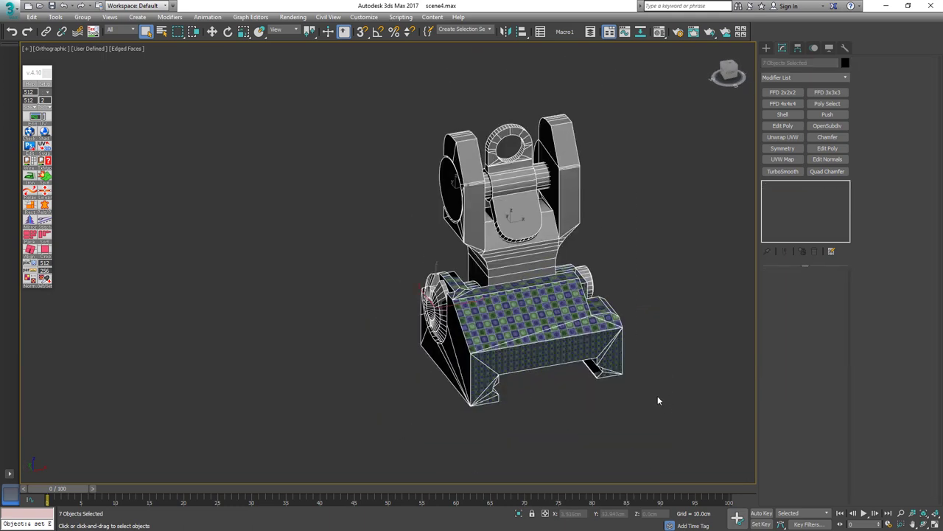
pyautogui.click(30, 135)
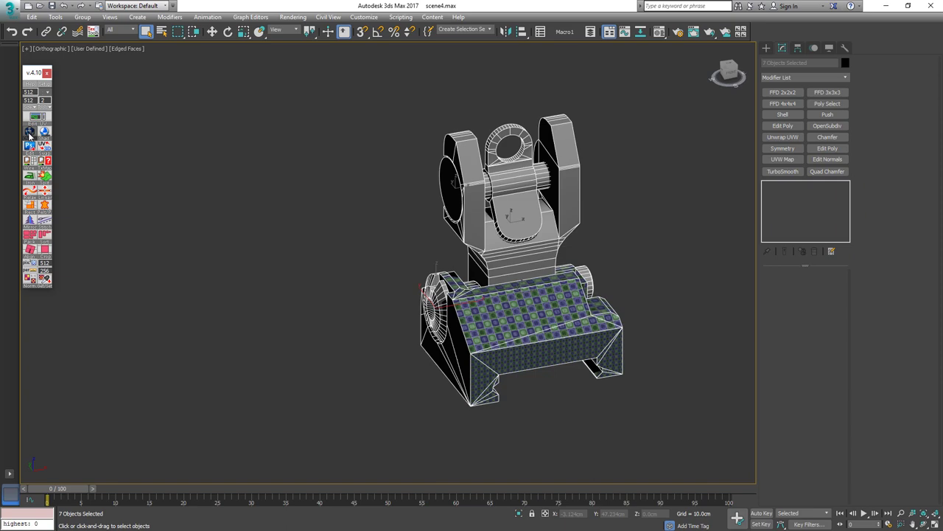
# Isolate the slotted disc (Element_B_low) and open its UVs for editing
pyautogui.click(436, 306)
pyautogui.keyDown('alt'); pyautogui.moveTo(440, 303); pyautogui.dragTo(498, 277, button='middle'); pyautogui.keyUp('alt')
pyautogui.hotkey('alt', 'q')
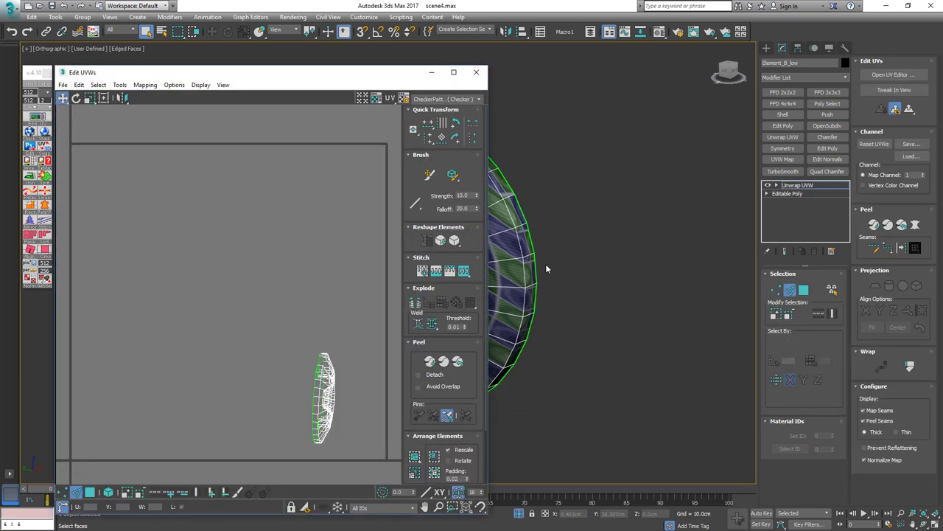
pyautogui.moveTo(547, 267); pyautogui.dragTo(712, 280, button='middle')
pyautogui.keyDown('alt'); pyautogui.moveTo(654, 276); pyautogui.dragTo(618, 287, button='middle'); pyautogui.keyUp('alt')
pyautogui.moveTo(617, 288); pyautogui.dragTo(634, 254, button='middle')
# Select all the disc's faces and deselect its front and back, leaving the outer rim and slot walls selected
pyautogui.press('3')
pyautogui.hotkey('ctrl', 'a')
pyautogui.keyDown('alt'); pyautogui.moveTo(522, 90); pyautogui.dragTo(588, 458); pyautogui.keyUp('alt')
pyautogui.keyDown('alt'); pyautogui.moveTo(588, 457); pyautogui.dragTo(483, 322, button='middle'); pyautogui.keyUp('alt')
pyautogui.moveTo(306, 344); pyautogui.dragTo(293, 313, button='middle')
pyautogui.keyDown('alt'); pyautogui.moveTo(584, 281); pyautogui.dragTo(627, 326, button='middle'); pyautogui.keyUp('alt')
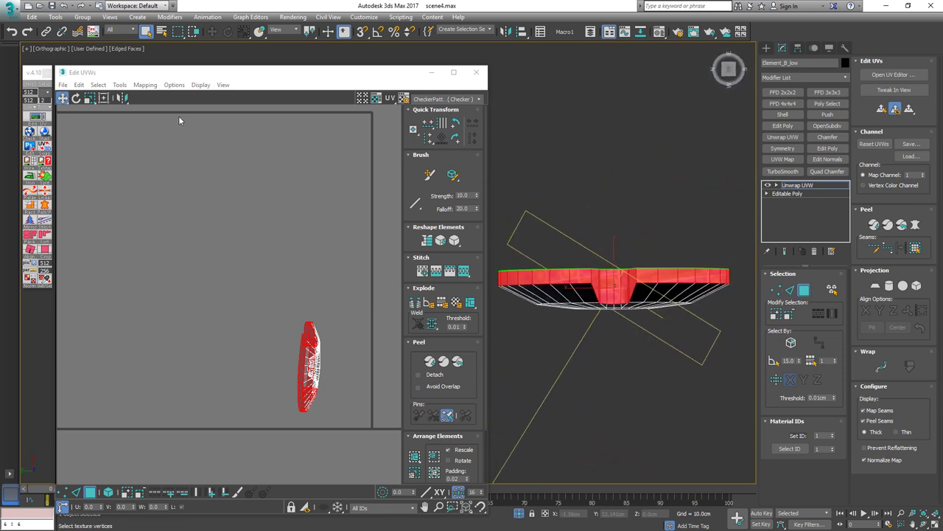
# Flatten-map the selected faces with a 45 angle threshold and 0.001 spacing, and move the resulting shells outside the UV tile
pyautogui.click(146, 85)
pyautogui.click(158, 101)
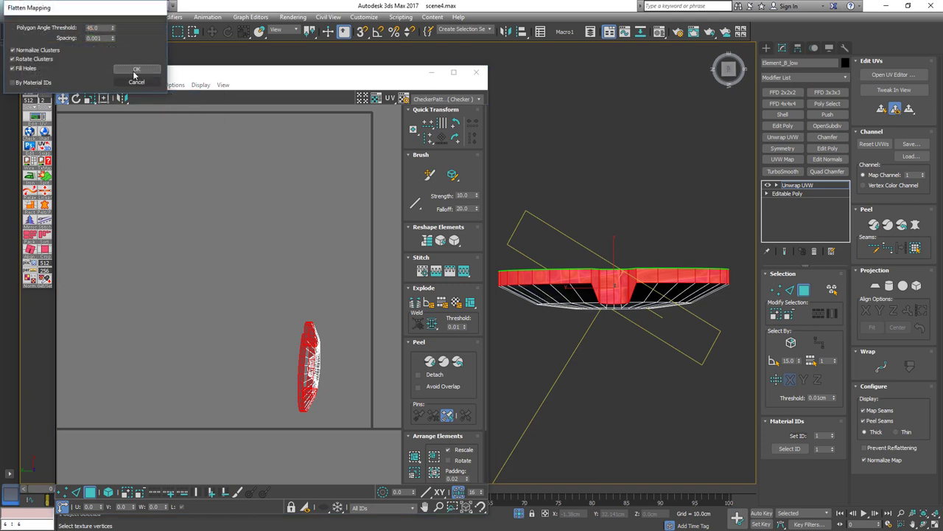
pyautogui.click(137, 73)
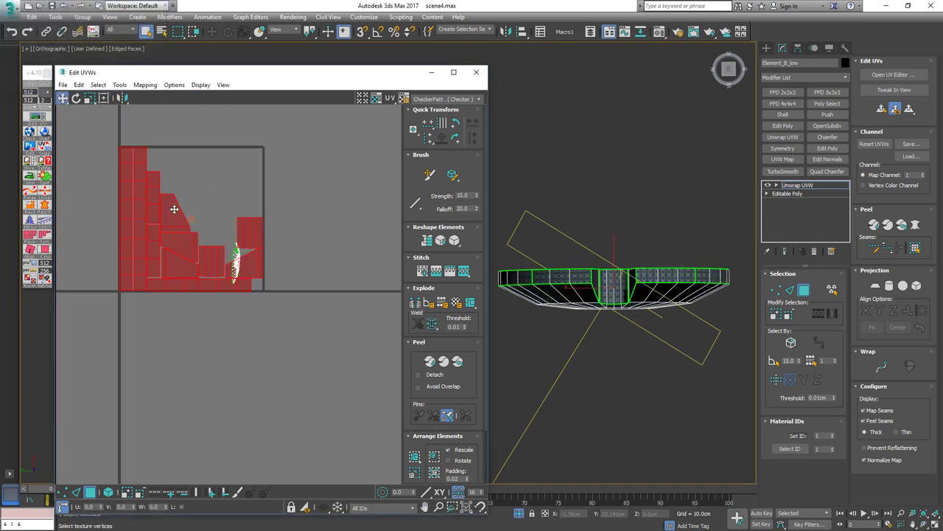
pyautogui.moveTo(174, 209); pyautogui.dragTo(349, 216)
# Stitch the matching rim segments onto the top edges of the two tall rim strips
pyautogui.keyDown('alt'); pyautogui.moveTo(563, 249); pyautogui.dragTo(534, 247, button='middle'); pyautogui.keyUp('alt')
pyautogui.scroll(5, 530, 249)
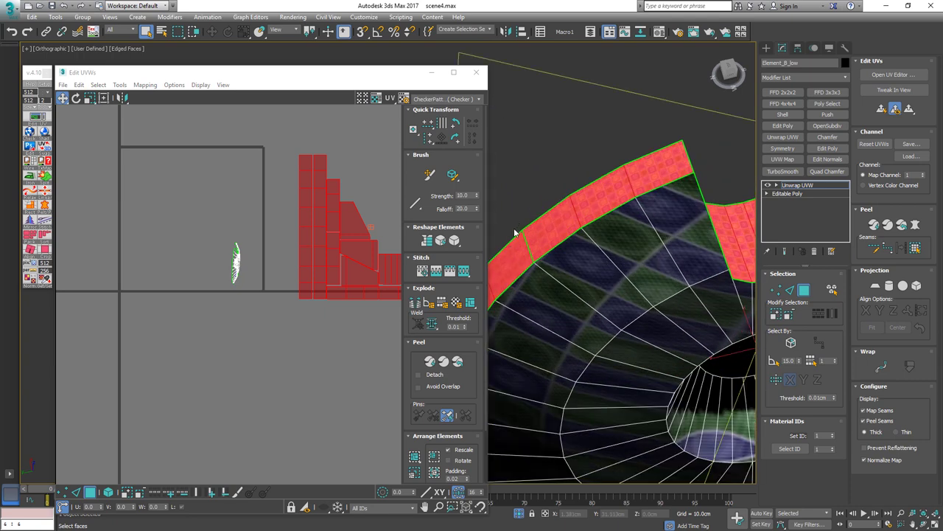
pyautogui.scroll(-5, 522, 253)
pyautogui.keyDown('alt'); pyautogui.moveTo(545, 250); pyautogui.dragTo(618, 240, button='middle'); pyautogui.keyUp('alt')
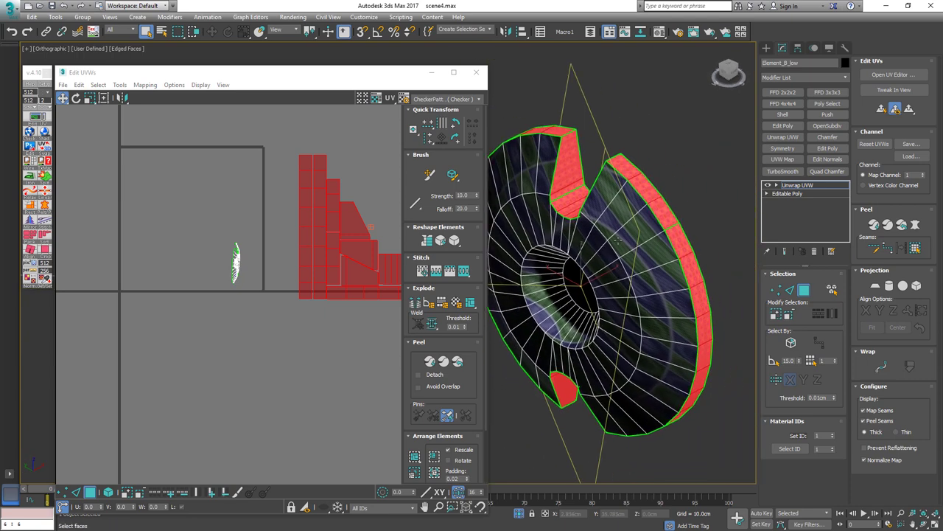
pyautogui.keyDown('alt'); pyautogui.moveTo(696, 333); pyautogui.dragTo(587, 101, button='middle'); pyautogui.keyUp('alt')
pyautogui.scroll(3, 676, 203)
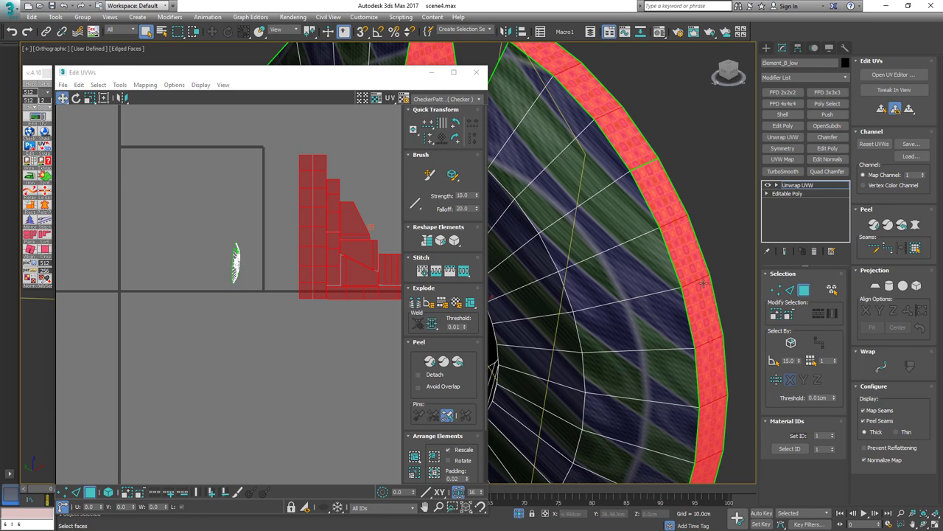
pyautogui.moveTo(319, 179); pyautogui.dragTo(293, 200, button='middle')
pyautogui.scroll(3, 293, 201)
pyautogui.press('2')
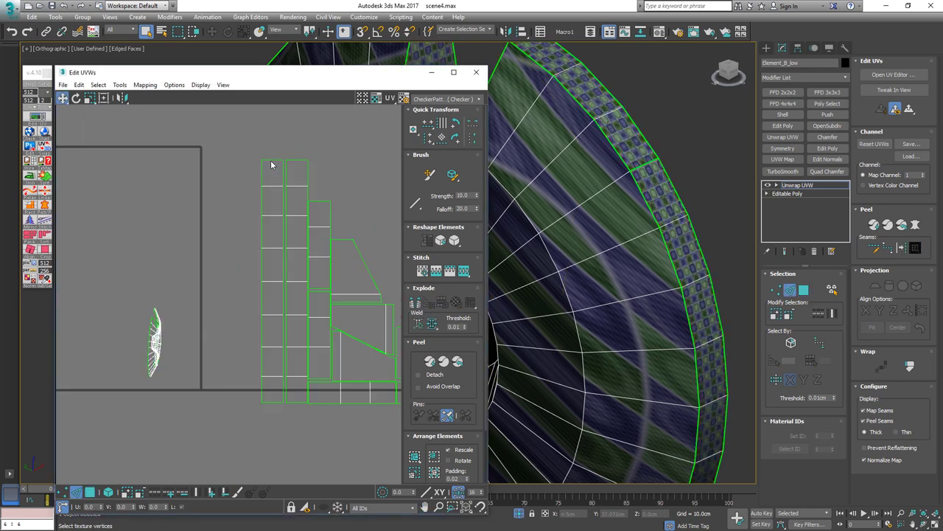
pyautogui.moveTo(272, 158); pyautogui.dragTo(242, 198, button='middle')
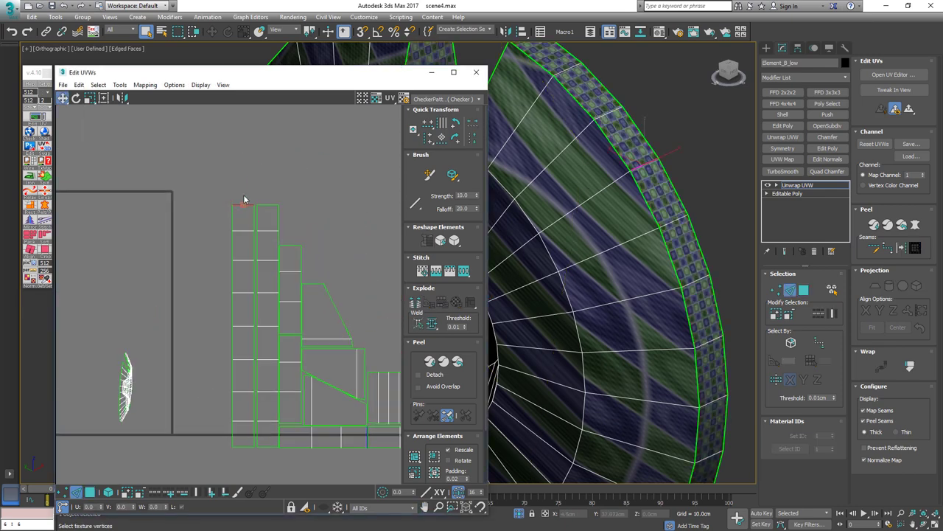
pyautogui.press('s')
pyautogui.click(268, 205)
pyautogui.press('s')
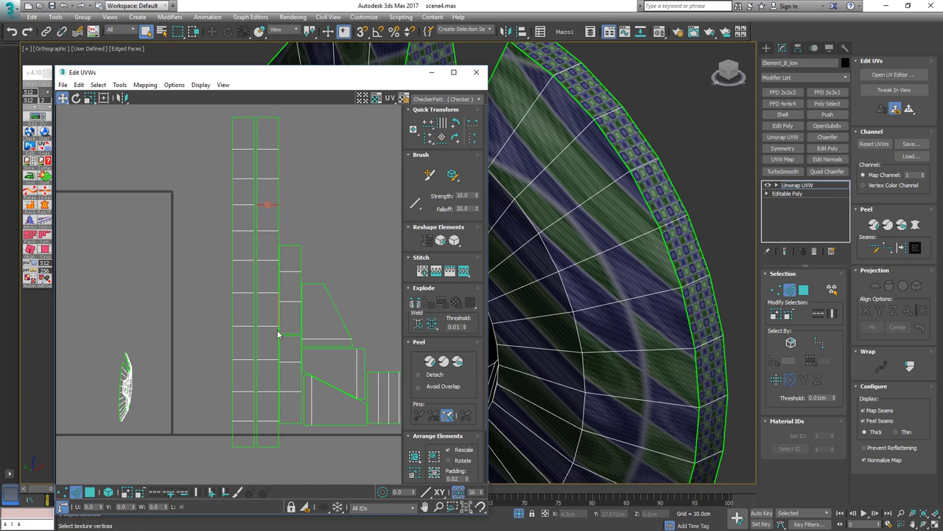
# Stitch the matching rim segment onto the bottom edge of the tall rim strip
pyautogui.moveTo(270, 365); pyautogui.dragTo(231, 276, button='middle')
pyautogui.press('s')
pyautogui.click(240, 349)
pyautogui.press('s')
# Stitch the slot wall shells onto both side edges of each of the two curved slot-floor shells
pyautogui.scroll(4, 313, 297)
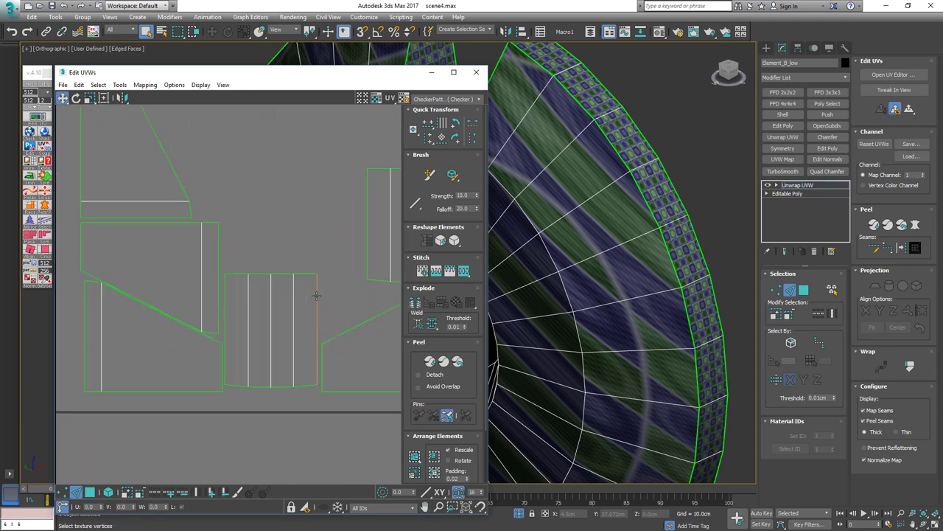
pyautogui.moveTo(325, 295); pyautogui.dragTo(312, 300)
pyautogui.press('s')
pyautogui.click(224, 293)
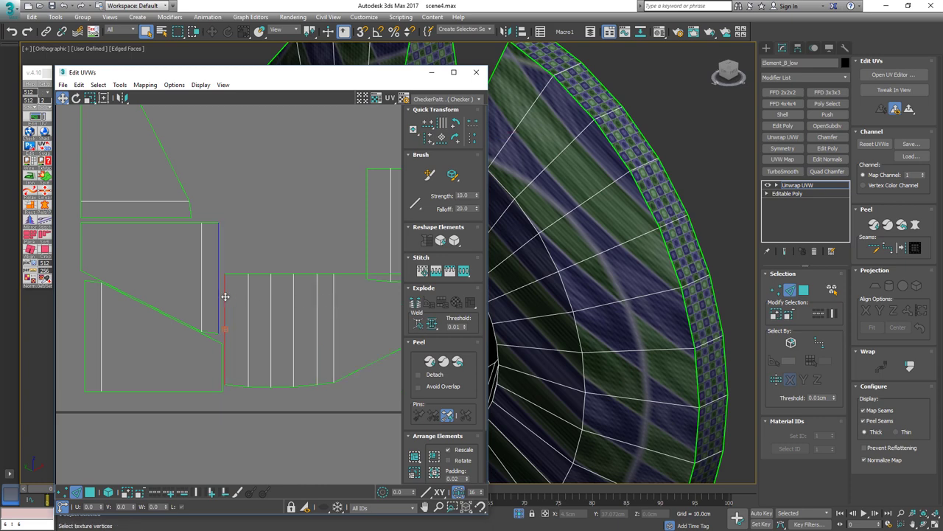
pyautogui.press('s')
pyautogui.moveTo(335, 219); pyautogui.dragTo(191, 241, button='middle')
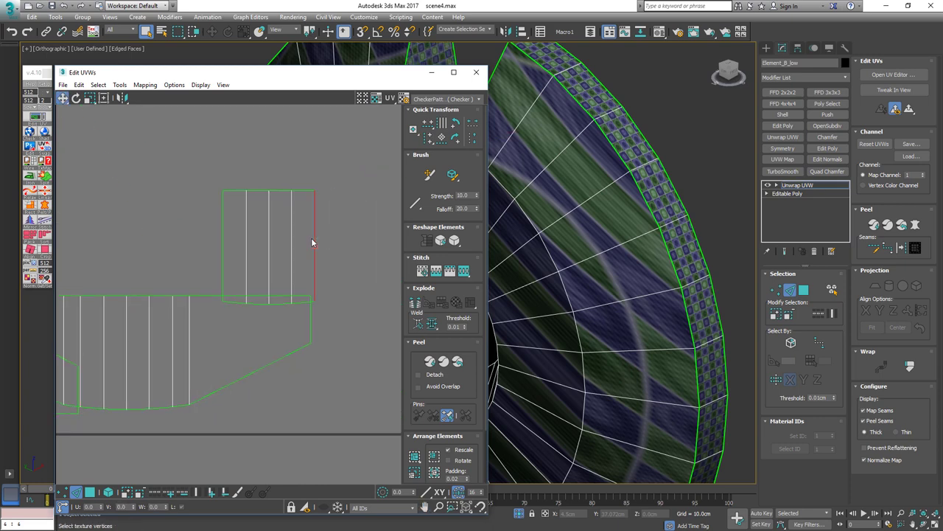
pyautogui.press('s')
pyautogui.click(224, 221)
pyautogui.press('s')
# Check the stitched slot shells and the adjoining rim on the disc by selecting them as whole UV elements
pyautogui.scroll(-6, 523, 224)
pyautogui.keyDown('alt'); pyautogui.moveTo(525, 224); pyautogui.dragTo(566, 193, button='middle'); pyautogui.keyUp('alt')
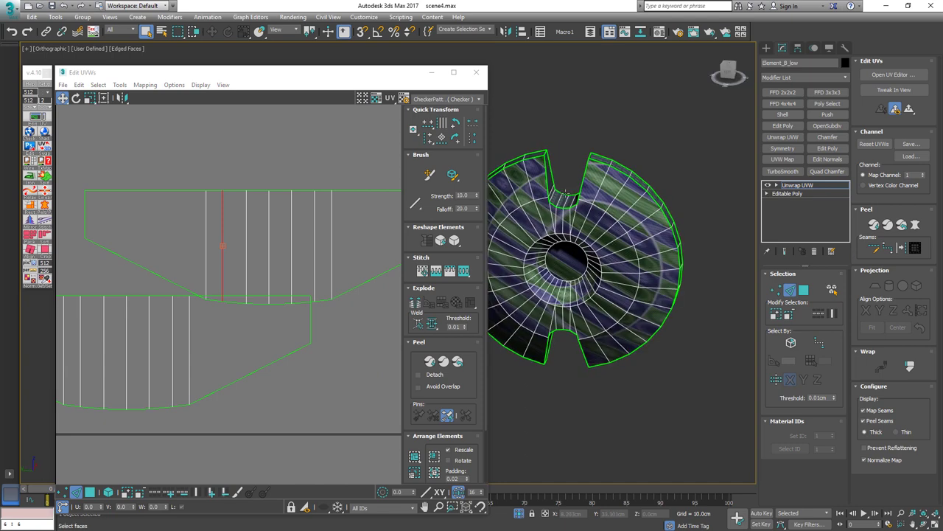
pyautogui.scroll(4, 606, 196)
pyautogui.click(314, 212)
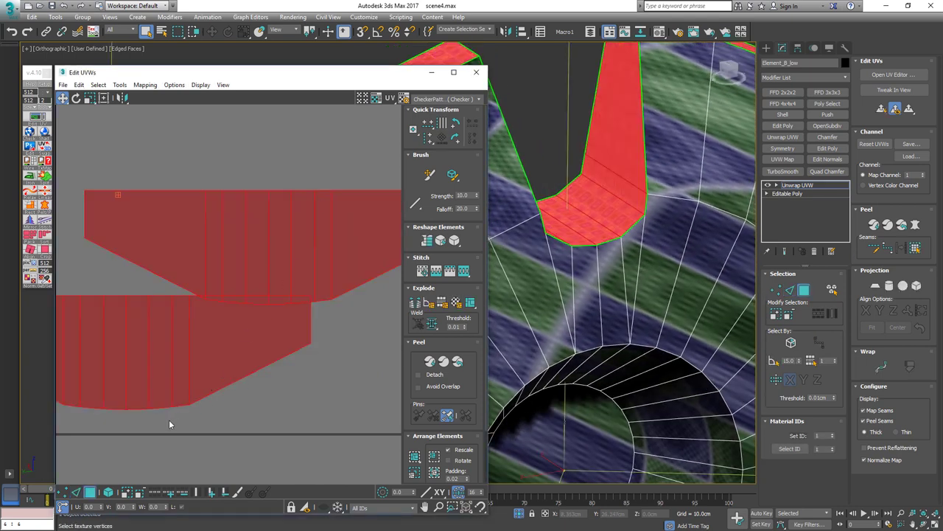
pyautogui.moveTo(169, 420); pyautogui.dragTo(168, 422)
pyautogui.press('5')
pyautogui.moveTo(256, 161); pyautogui.dragTo(157, 400)
pyautogui.moveTo(568, 242); pyautogui.dragTo(645, 152, button='middle')
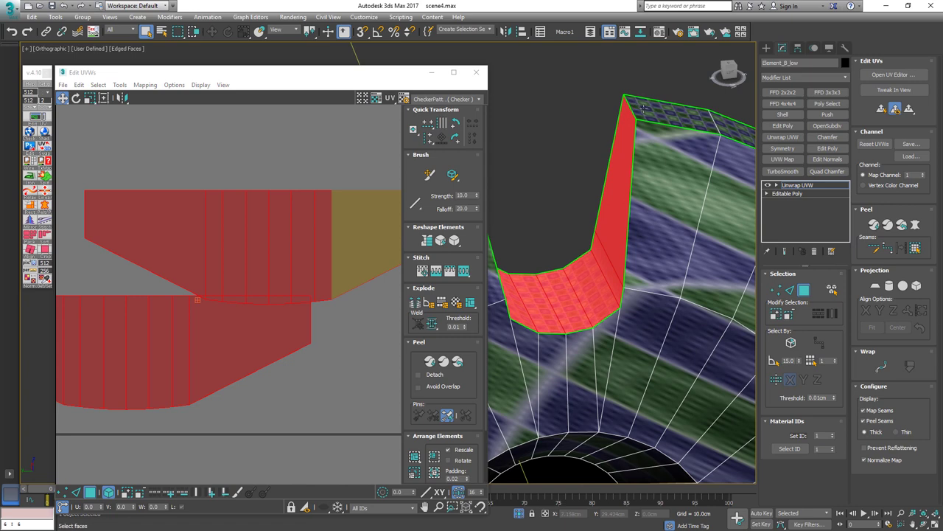
pyautogui.moveTo(653, 111); pyautogui.dragTo(593, 126, button='middle')
pyautogui.click(606, 129)
pyautogui.scroll(-5, 619, 156)
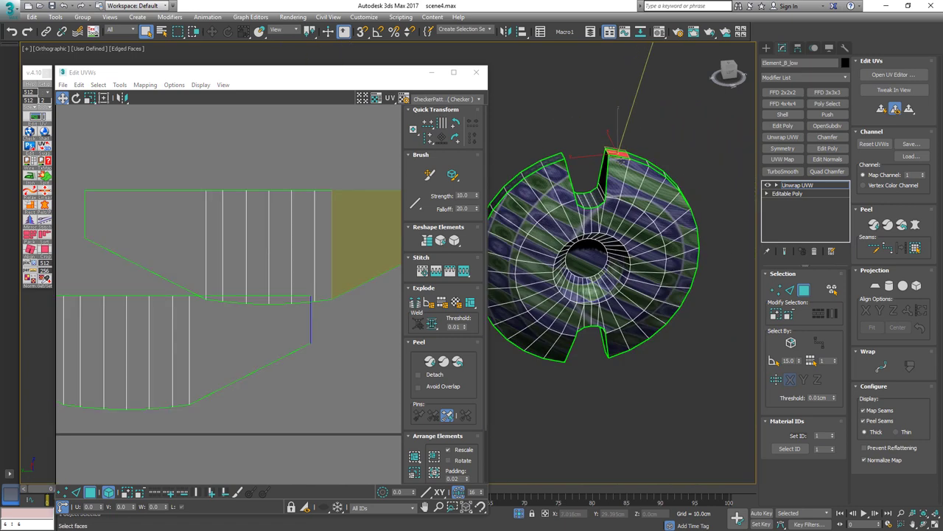
# Planar-map the disc's centre cap together with its surrounding sloped ring and move the round shell below the UV tile
pyautogui.moveTo(256, 217); pyautogui.dragTo(295, 207, button='middle')
pyautogui.scroll(-4, 295, 208)
pyautogui.moveTo(134, 192); pyautogui.dragTo(159, 208)
pyautogui.keyDown('alt'); pyautogui.moveTo(638, 171); pyautogui.dragTo(613, 223, button='middle'); pyautogui.keyUp('alt')
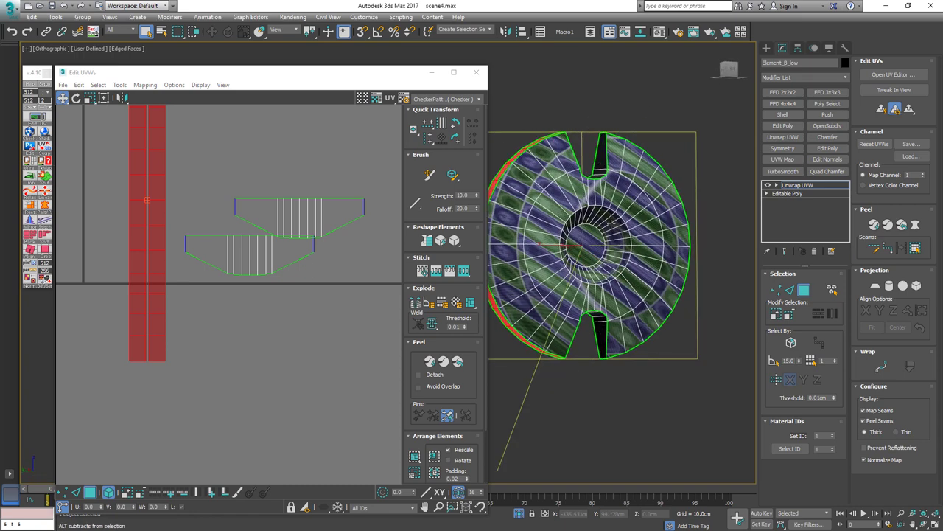
pyautogui.click(590, 242)
pyautogui.scroll(5, 591, 234)
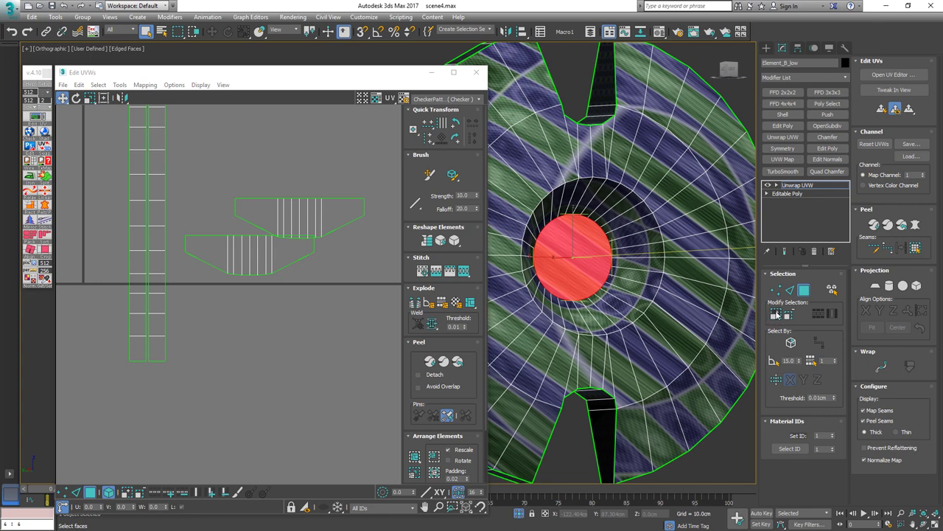
pyautogui.click(777, 314)
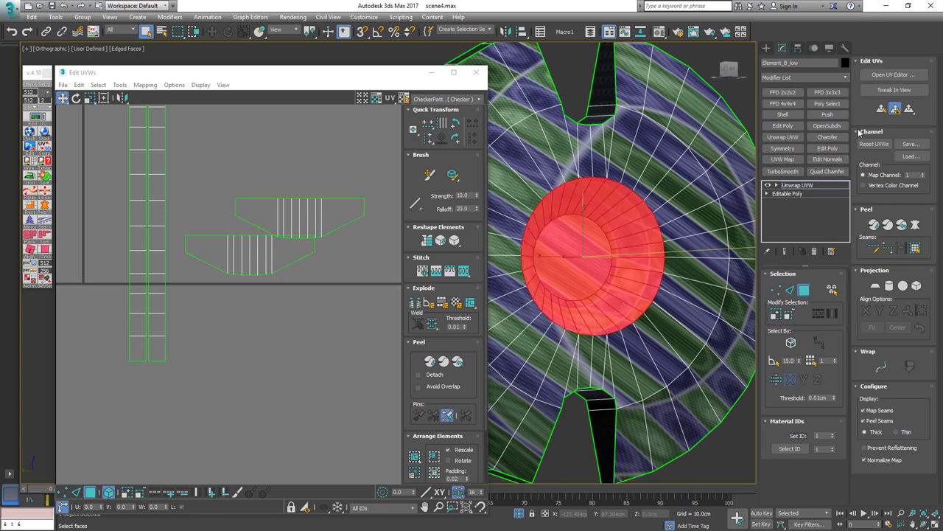
pyautogui.click(881, 109)
pyautogui.scroll(-4, 221, 248)
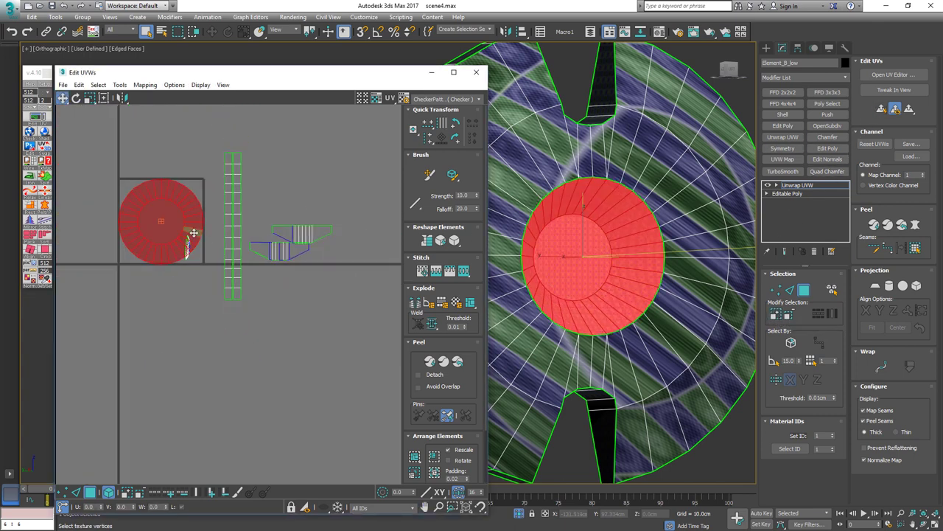
pyautogui.moveTo(153, 213); pyautogui.dragTo(177, 354)
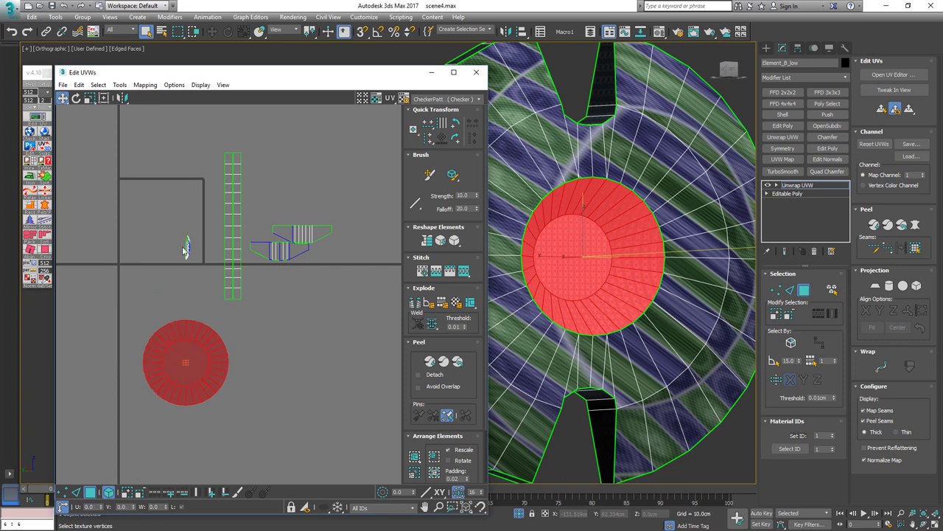
# Planar-map the disc's slotted front face as one UV shell
pyautogui.moveTo(198, 271); pyautogui.dragTo(200, 273)
pyautogui.moveTo(577, 248); pyautogui.dragTo(602, 253, button='middle')
pyautogui.scroll(-1, 602, 254)
pyautogui.keyDown('alt'); pyautogui.moveTo(602, 254); pyautogui.dragTo(629, 250, button='middle'); pyautogui.keyUp('alt')
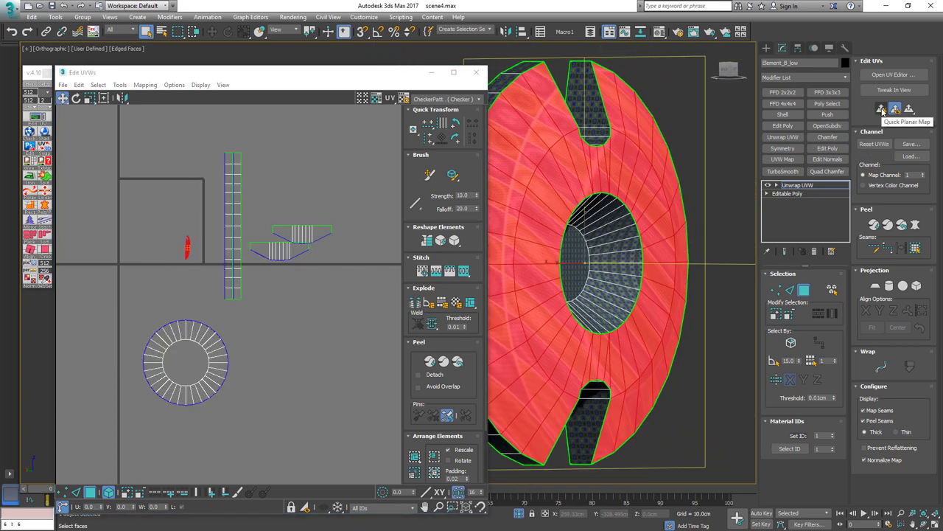
pyautogui.click(882, 109)
pyautogui.click(315, 203)
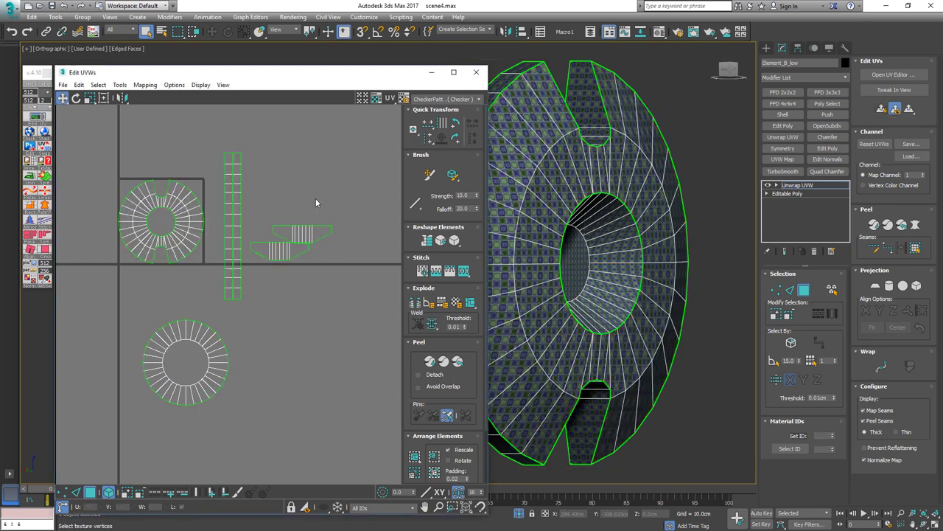
# Peel all of the disc's UV shells at once using Peel Mode
pyautogui.moveTo(72, 417); pyautogui.dragTo(346, 140)
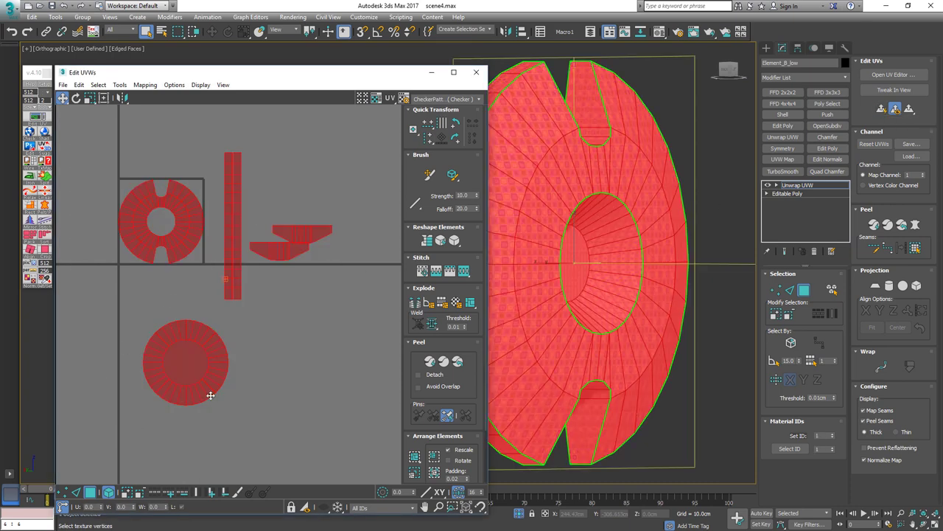
pyautogui.click(888, 224)
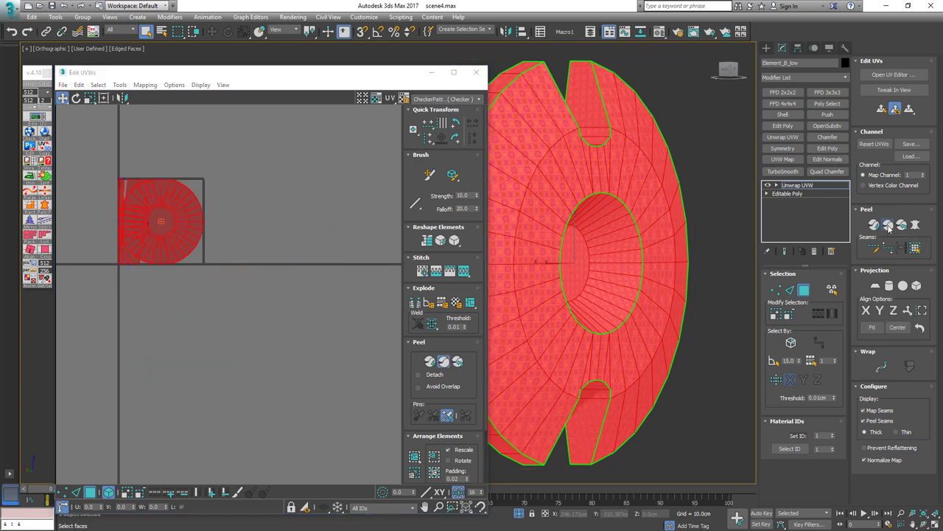
pyautogui.click(887, 227)
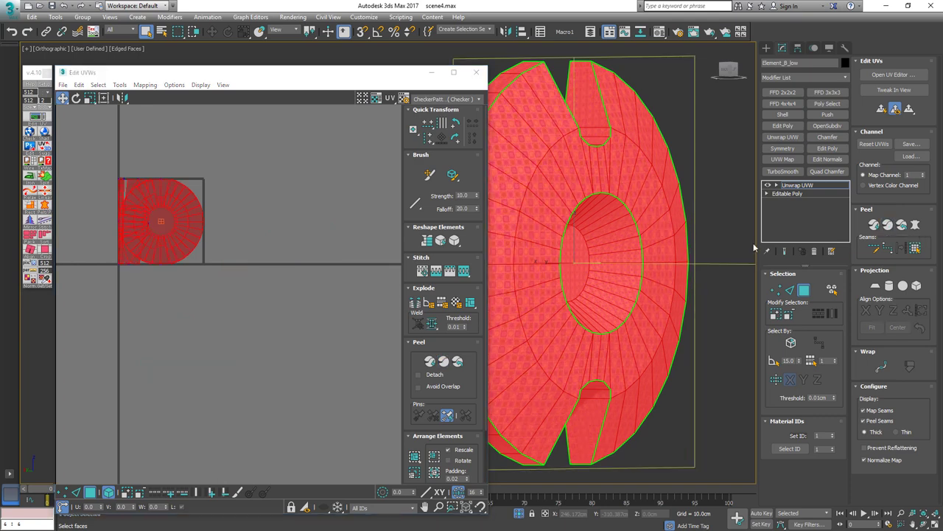
# Pull the overlapping shells apart, placing the round centre shell below the UV tile and the slotted face shell beside it
pyautogui.click(243, 242)
pyautogui.moveTo(243, 242); pyautogui.dragTo(359, 232, button='middle')
pyautogui.scroll(3, 295, 210)
pyautogui.click(292, 203)
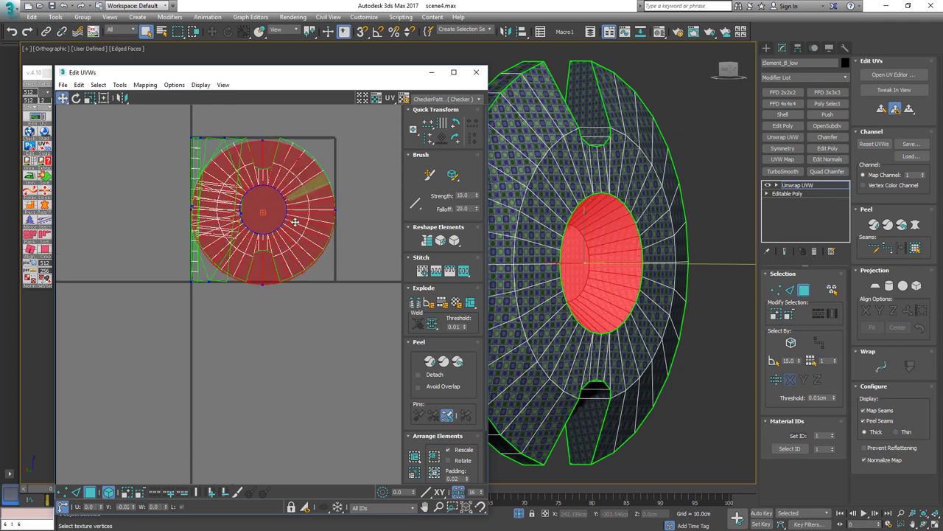
pyautogui.click(292, 223)
pyautogui.moveTo(381, 224); pyautogui.dragTo(384, 224)
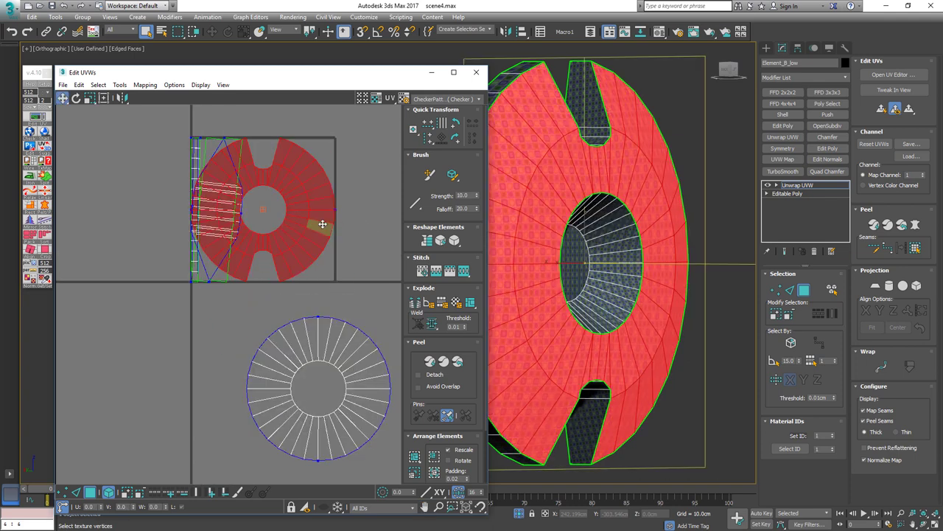
pyautogui.moveTo(300, 220); pyautogui.dragTo(435, 218)
pyautogui.scroll(2, 229, 209)
# Separate the two overlapping slot shells to either side of the narrow rim strips and move one rim strip away from the other
pyautogui.moveTo(232, 199); pyautogui.dragTo(278, 270, button='middle')
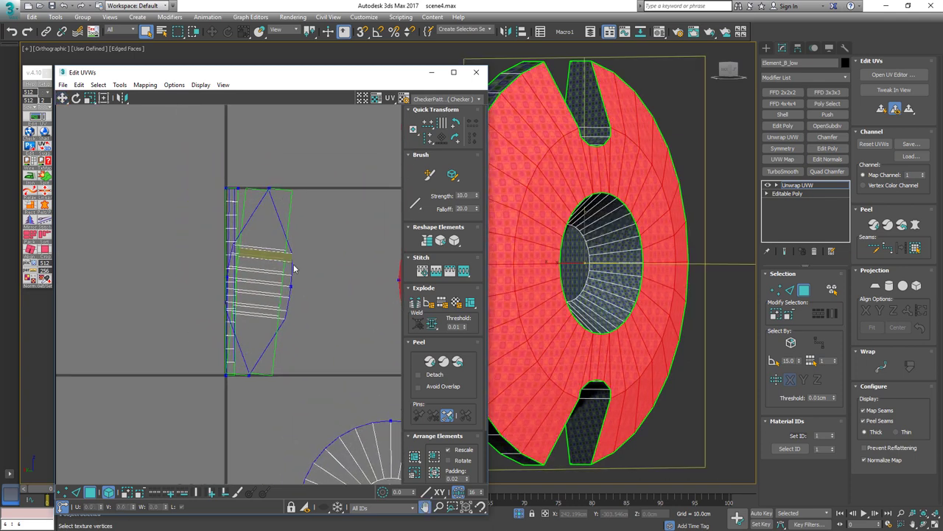
pyautogui.click(285, 209)
pyautogui.moveTo(286, 209); pyautogui.dragTo(130, 220)
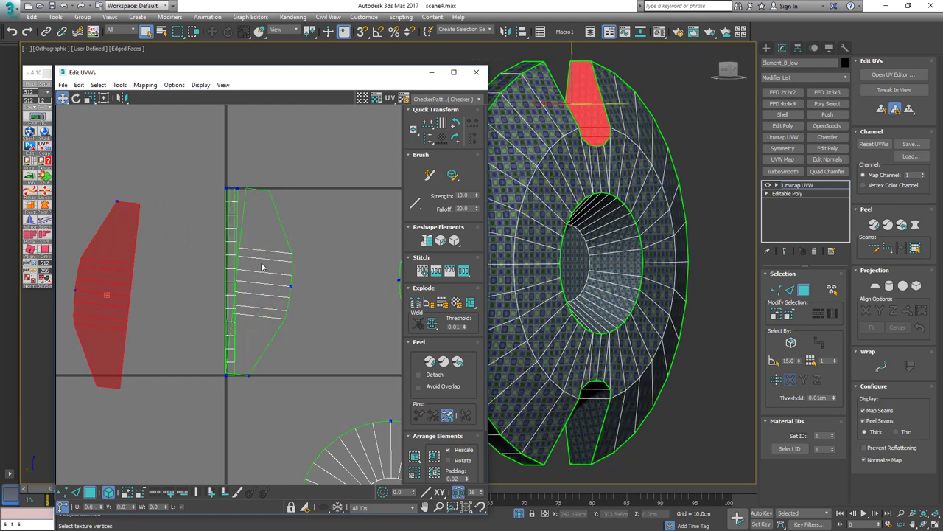
pyautogui.moveTo(282, 243); pyautogui.dragTo(350, 227)
pyautogui.scroll(1, 221, 205)
pyautogui.moveTo(234, 207); pyautogui.dragTo(188, 210)
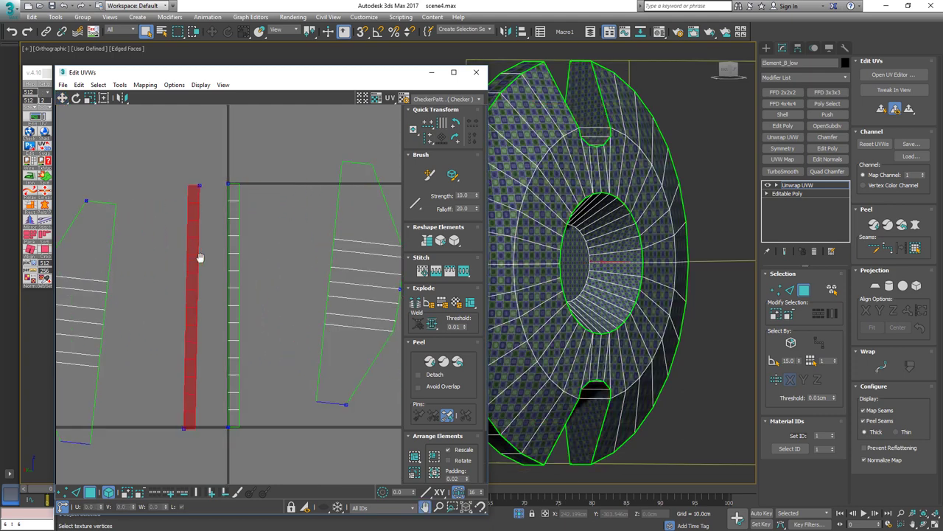
# Align the narrow rim strips and the first slot shell vertically, using a long-side edge of each as reference
pyautogui.scroll(2, 199, 277)
pyautogui.moveTo(199, 278); pyautogui.dragTo(259, 235, button='middle')
pyautogui.press('2')
pyautogui.click(252, 244)
pyautogui.click(254, 243)
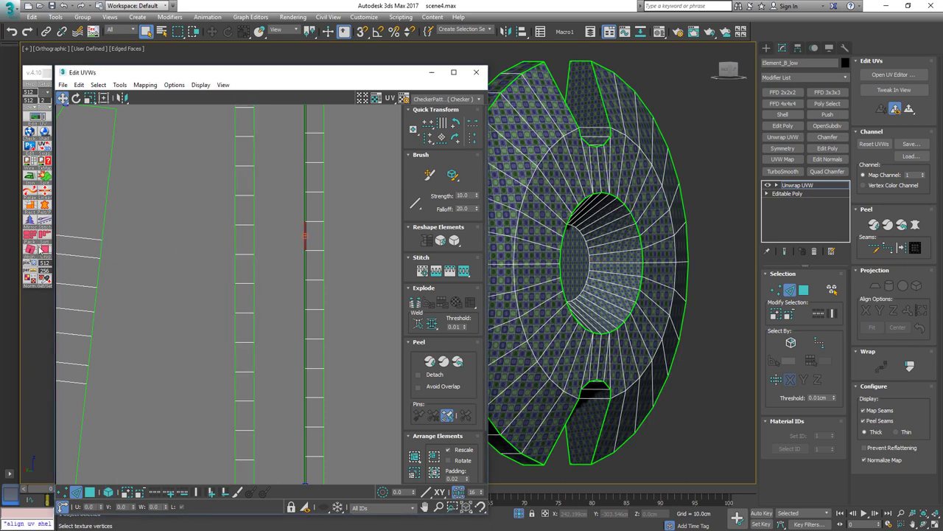
pyautogui.click(31, 249)
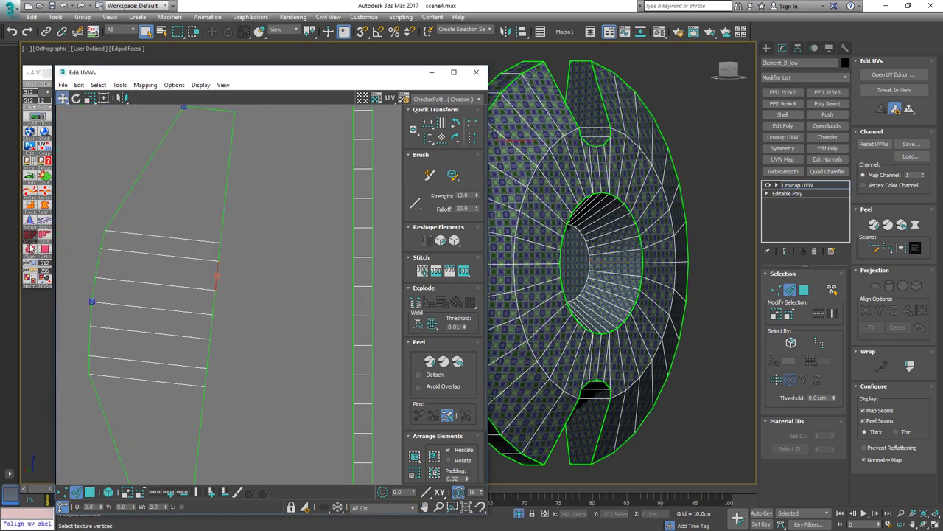
pyautogui.scroll(-3, 221, 257)
pyautogui.scroll(2, 280, 265)
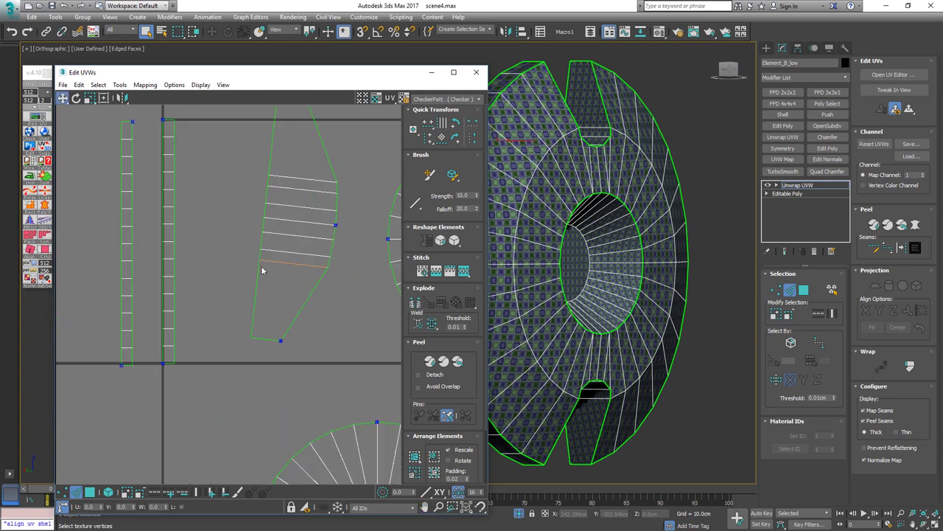
pyautogui.click(256, 276)
pyautogui.click(31, 249)
pyautogui.moveTo(364, 261); pyautogui.dragTo(293, 264, button='middle')
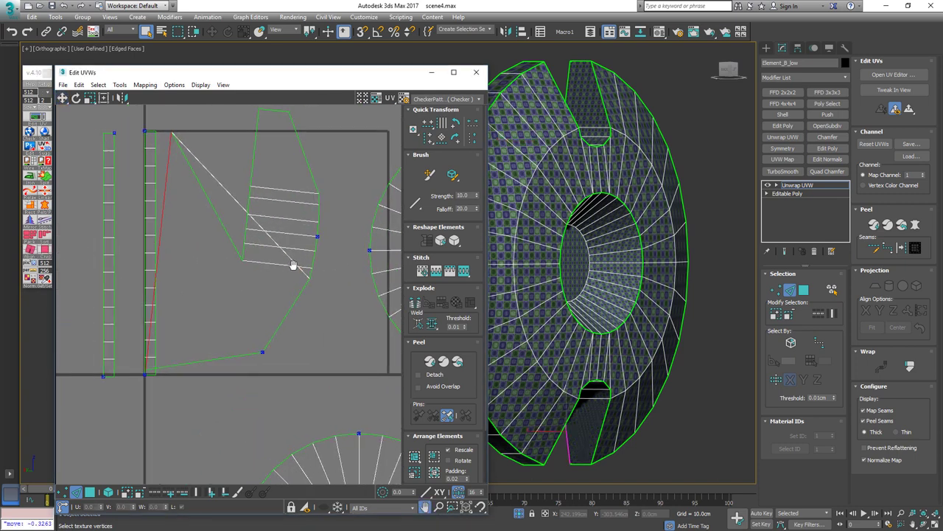
pyautogui.hotkey('ctrl', 'z')
# Align the remaining slot shell vertically by a segment of its straight side
pyautogui.click(312, 206)
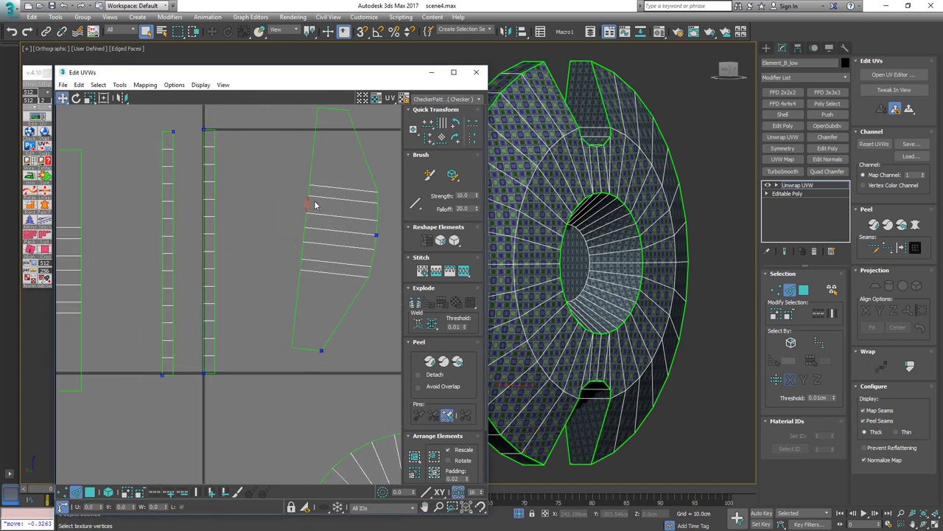
pyautogui.click(31, 249)
pyautogui.moveTo(346, 251); pyautogui.dragTo(256, 264, button='middle')
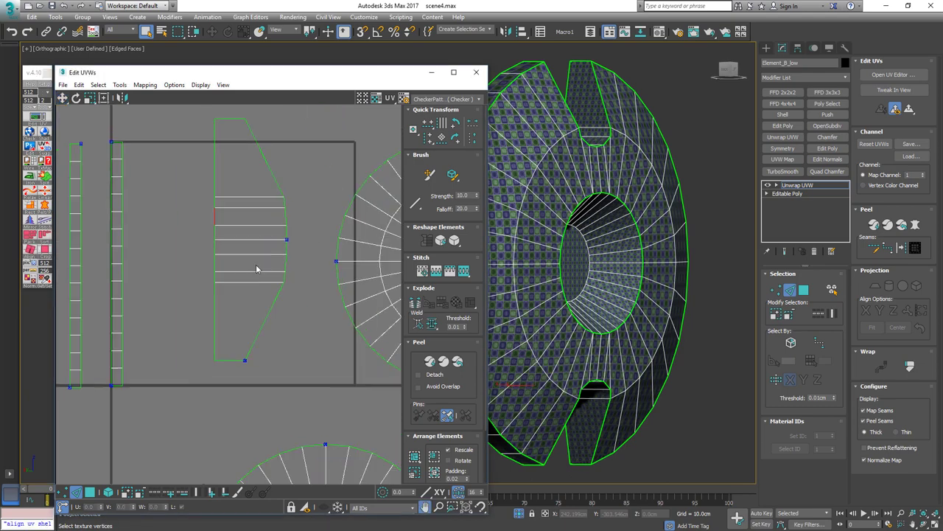
# Check the checker pattern on the disc's centre recess with its round shell selected and face shading turned off
pyautogui.scroll(-3, 252, 263)
pyautogui.moveTo(340, 308); pyautogui.dragTo(289, 236, button='middle')
pyautogui.press('3')
pyautogui.doubleClick(212, 384)
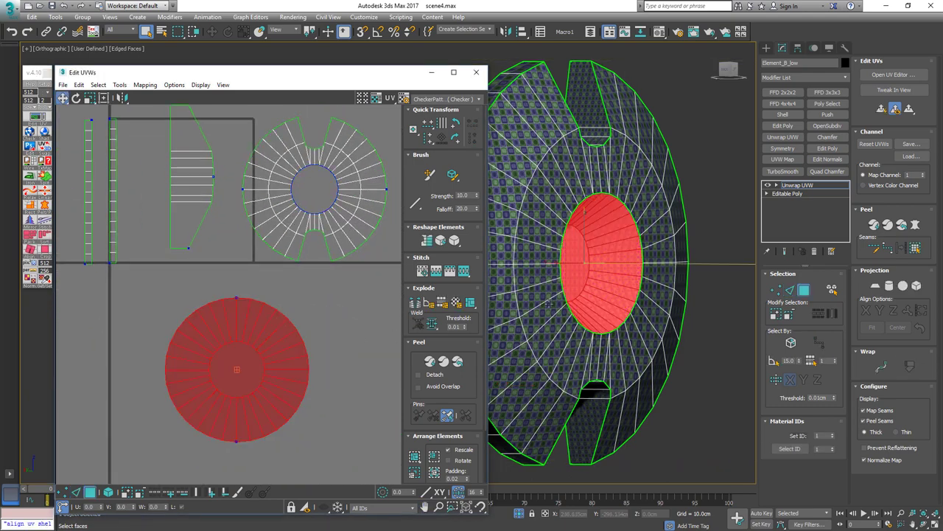
pyautogui.moveTo(586, 306)
pyautogui.keyDown('alt'); pyautogui.mouseDown(button='middle')
pyautogui.moveTo(492, 304)
pyautogui.moveTo(537, 291)
pyautogui.mouseUp(button='middle'); pyautogui.keyUp('alt')
pyautogui.press('F2')
pyautogui.scroll(-3, 249, 313)
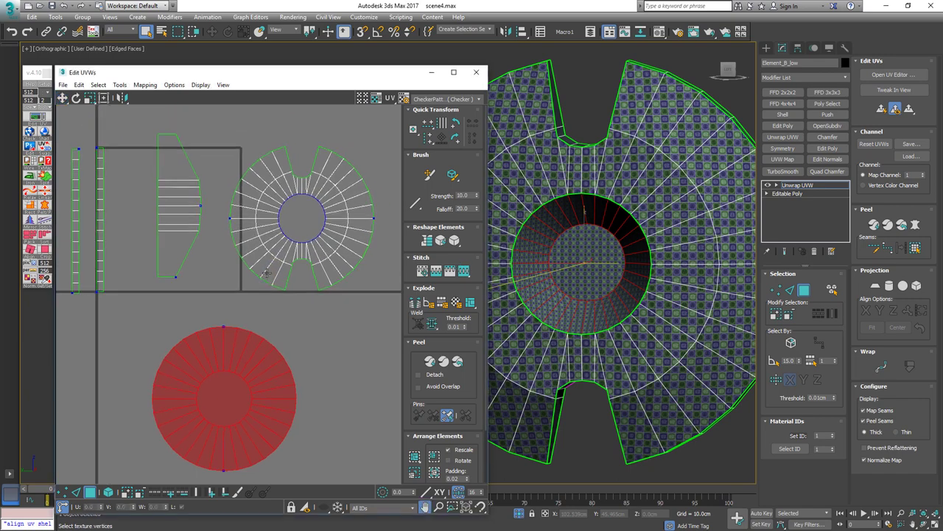
# Select all of the disc's UV shells and move them together out of the UV tile
pyautogui.moveTo(358, 179); pyautogui.dragTo(83, 425)
pyautogui.scroll(-3, 251, 320)
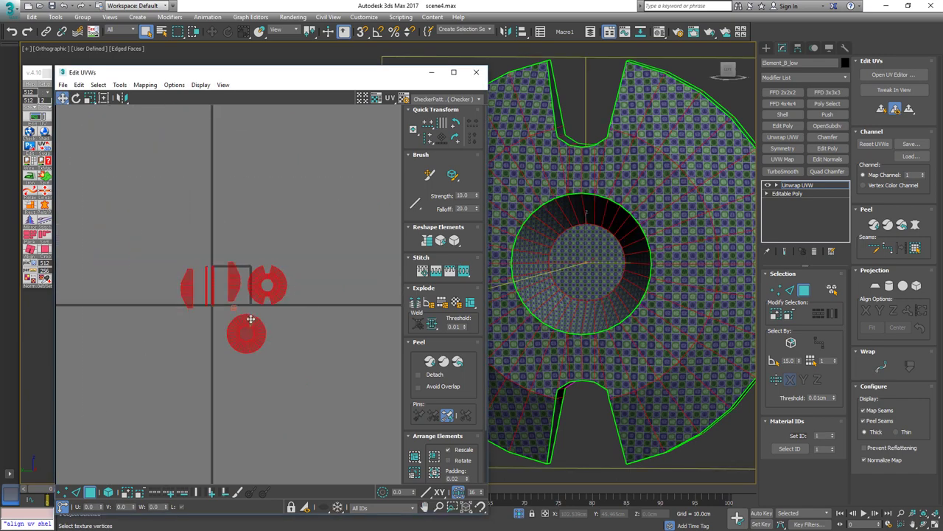
pyautogui.moveTo(250, 320); pyautogui.dragTo(186, 271, button='middle')
pyautogui.moveTo(184, 280); pyautogui.dragTo(271, 313)
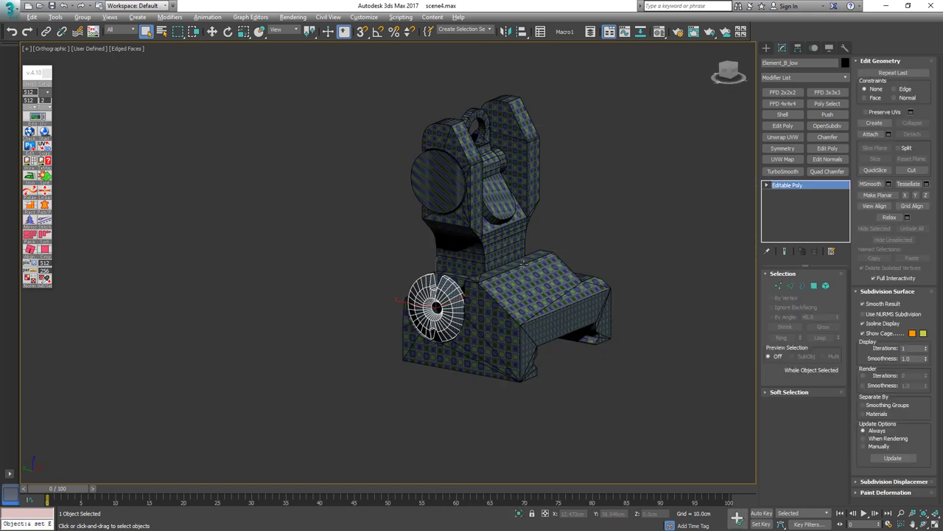
# Isolate the sight's forked upright body and hide its edged-faces display
pyautogui.keyDown('alt'); pyautogui.moveTo(560, 295); pyautogui.dragTo(637, 299, button='middle'); pyautogui.keyUp('alt')
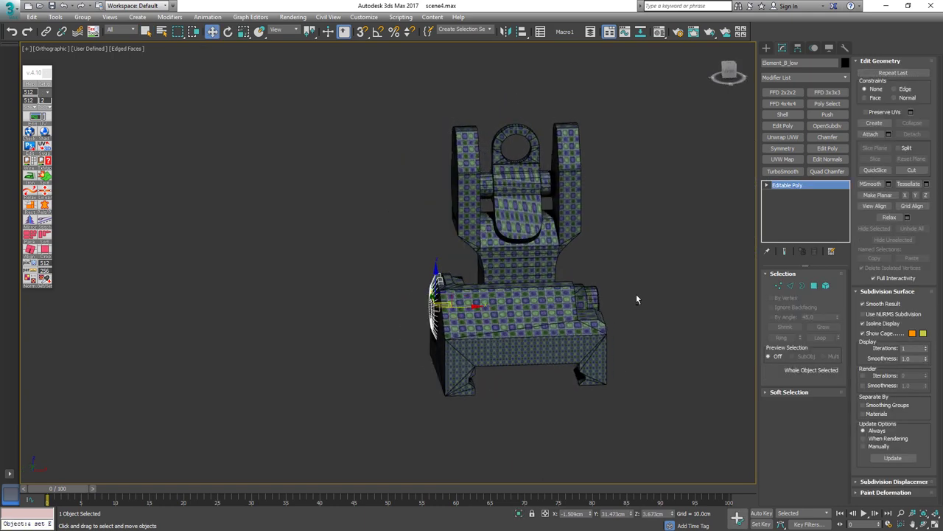
pyautogui.click(543, 254)
pyautogui.moveTo(592, 259)
pyautogui.keyDown('alt'); pyautogui.mouseDown(button='middle')
pyautogui.moveTo(551, 264)
pyautogui.moveTo(634, 250)
pyautogui.moveTo(604, 261)
pyautogui.moveTo(724, 280)
pyautogui.mouseUp(button='middle'); pyautogui.keyUp('alt')
pyautogui.hotkey('alt', 'q')
pyautogui.press('F4')
# Open the upright body's UVs for editing and flatten all its faces by smoothing group
pyautogui.hotkey('ctrl', 'u')
pyautogui.keyDown('alt'); pyautogui.moveTo(629, 274); pyautogui.dragTo(632, 260, button='middle'); pyautogui.keyUp('alt')
pyautogui.scroll(-5, 348, 255)
pyautogui.hotkey('ctrl', 'a')
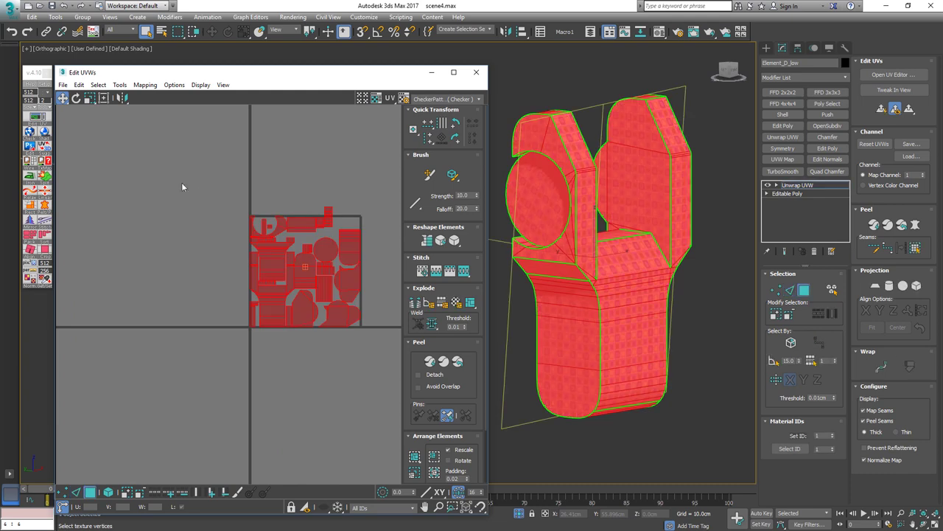
pyautogui.moveTo(181, 182); pyautogui.dragTo(388, 358)
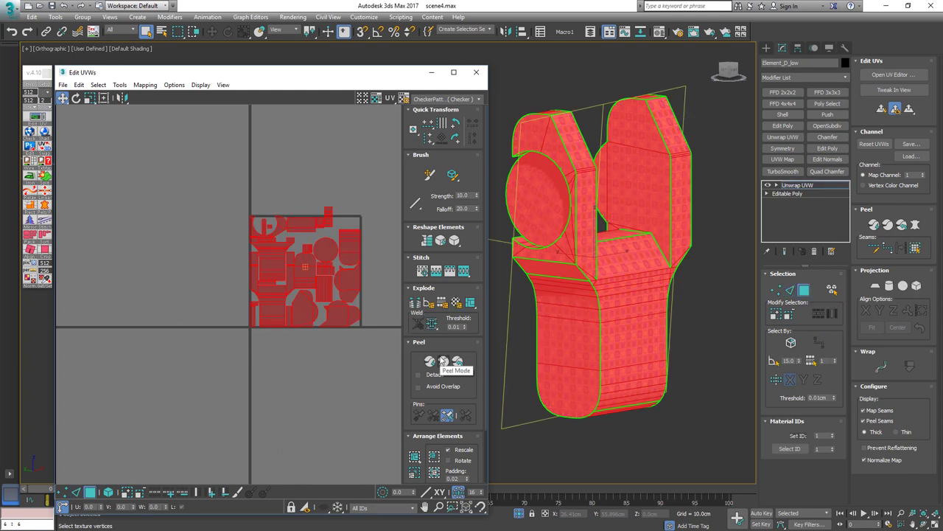
pyautogui.click(442, 303)
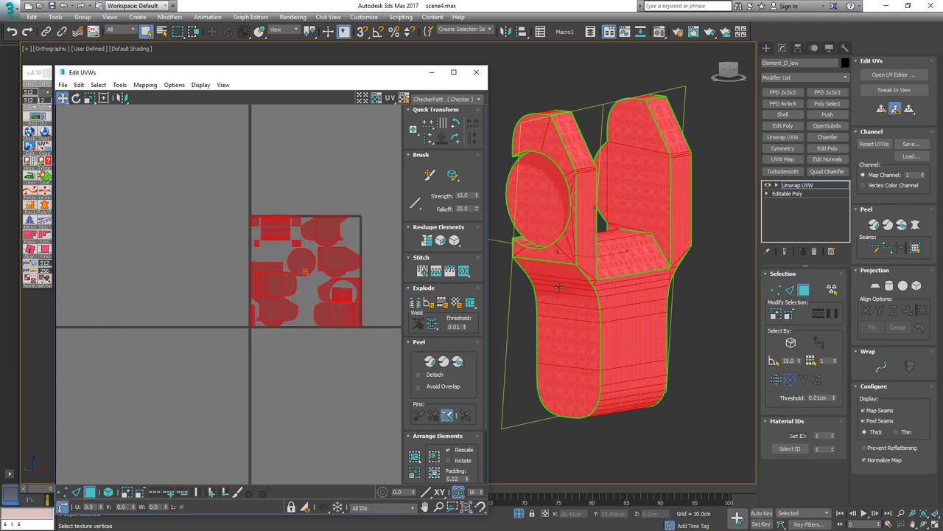
# Peel all shells of the upright body in Peel Mode and pack them inside the UV tile with Rescale on
pyautogui.keyDown('alt'); pyautogui.moveTo(557, 288); pyautogui.dragTo(755, 271, button='middle'); pyautogui.keyUp('alt')
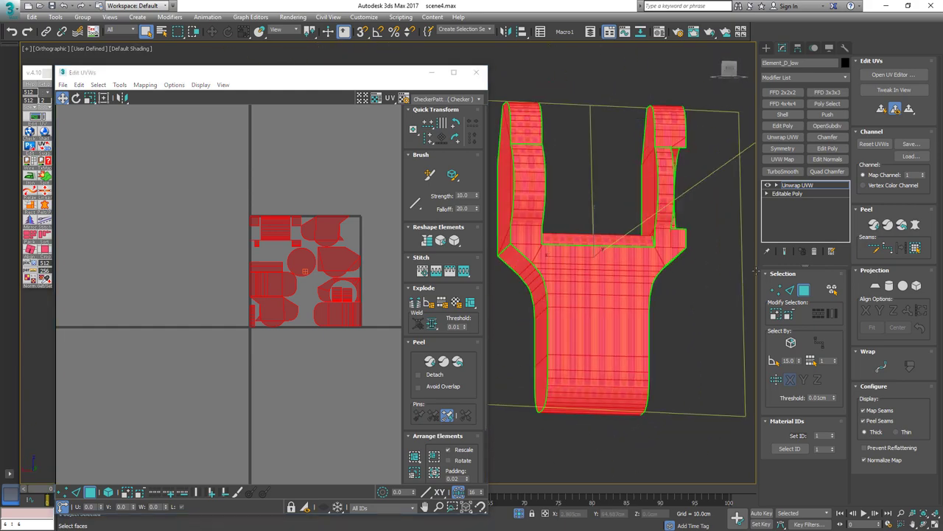
pyautogui.keyDown('alt'); pyautogui.moveTo(678, 305); pyautogui.dragTo(527, 295, button='middle'); pyautogui.keyUp('alt')
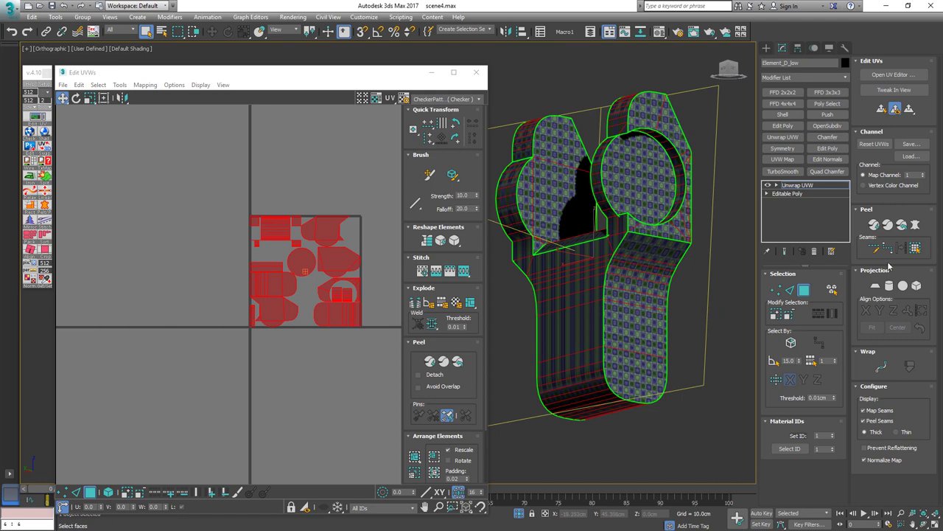
pyautogui.click(888, 225)
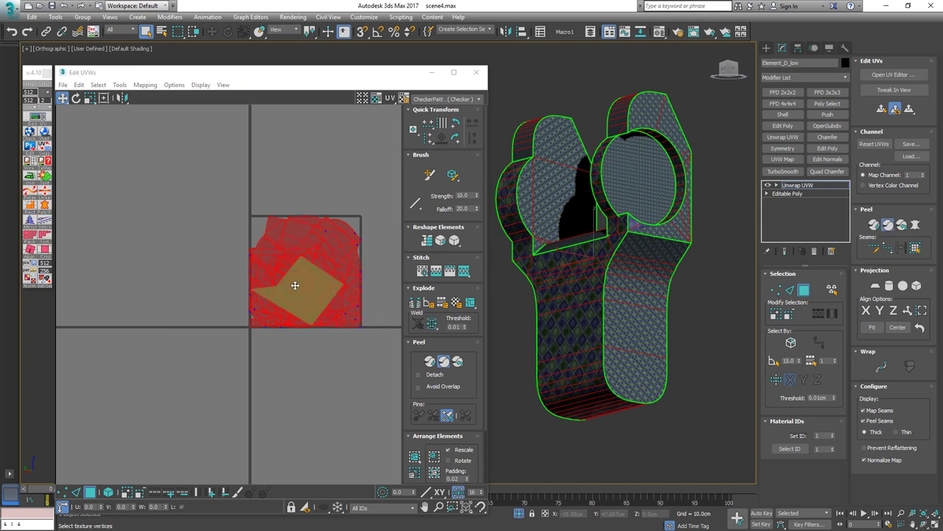
pyautogui.click(414, 456)
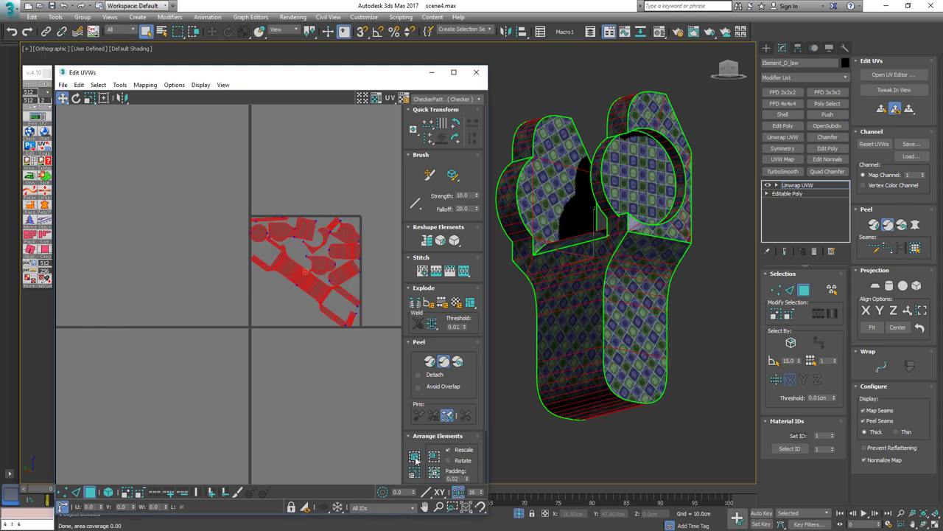
pyautogui.click(368, 267)
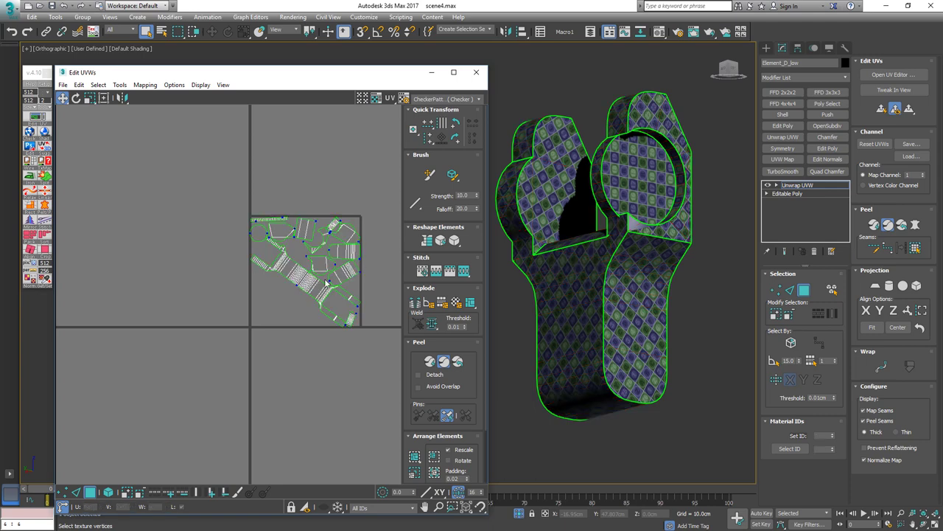
# Leave Peel Mode and straighten the long ribbed side-strip shell by aligning it to one of its straight border edges
pyautogui.scroll(4, 323, 277)
pyautogui.moveTo(307, 276); pyautogui.dragTo(337, 265, button='middle')
pyautogui.scroll(2, 338, 270)
pyautogui.press('2')
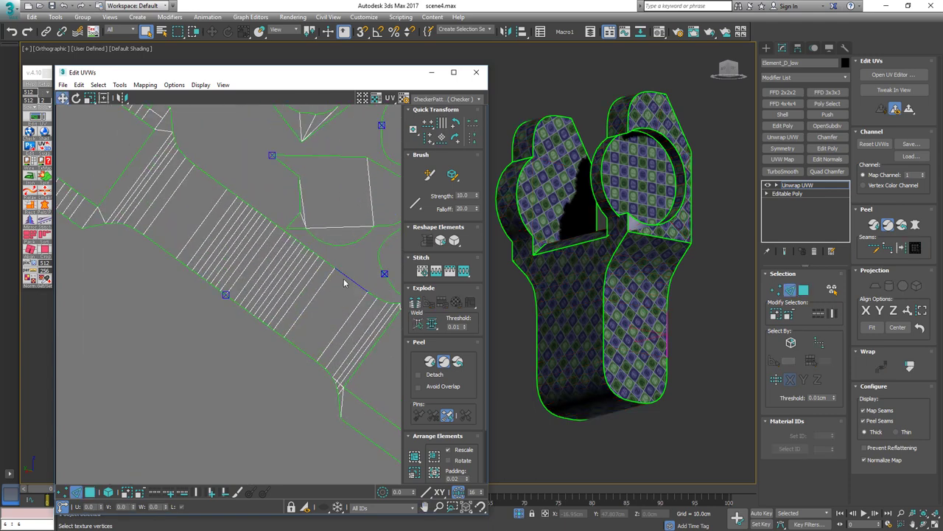
pyautogui.scroll(-5, 344, 277)
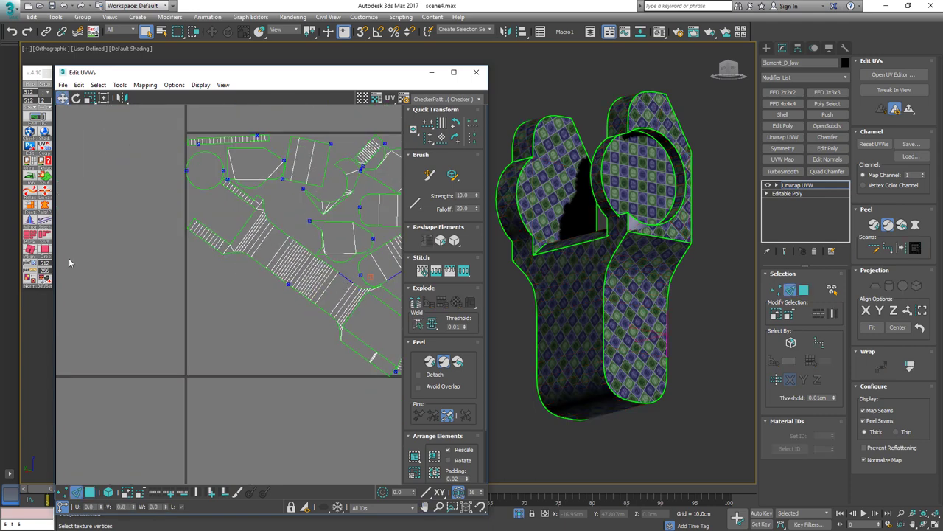
pyautogui.click(30, 254)
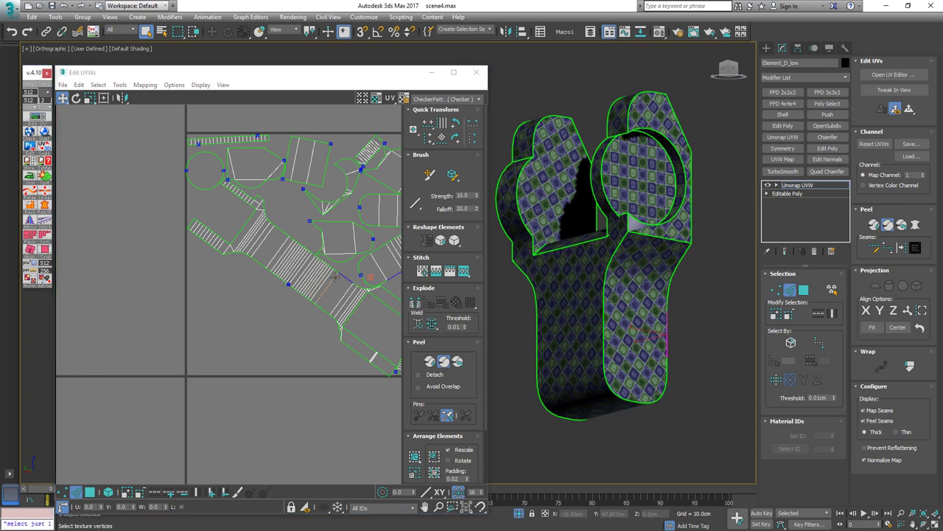
pyautogui.click(890, 226)
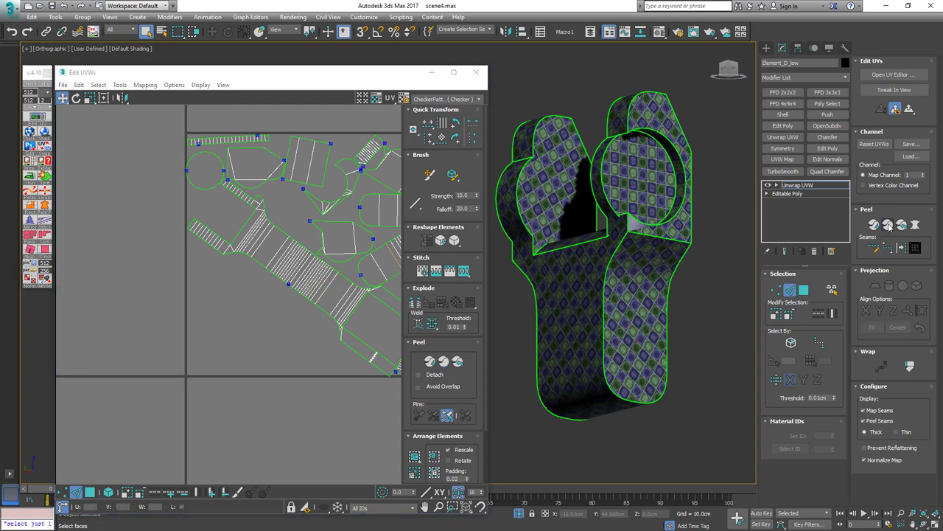
pyautogui.click(344, 278)
pyautogui.click(30, 251)
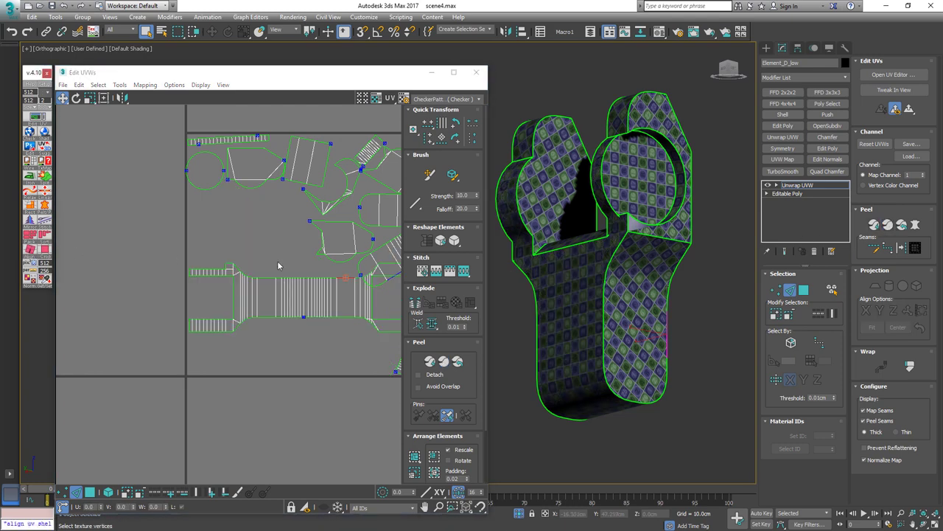
# Select the whole straightened strip shell and move it out below the UV tile
pyautogui.moveTo(278, 263); pyautogui.dragTo(219, 261, button='middle')
pyautogui.press('3')
pyautogui.press('4')
pyautogui.moveTo(223, 265); pyautogui.dragTo(193, 326)
pyautogui.moveTo(252, 303); pyautogui.dragTo(289, 430)
# Straighten the lower tilted rounded-end panel shell and the tilted rectangular shell, aligning each to one of its own straight edges
pyautogui.click(331, 269)
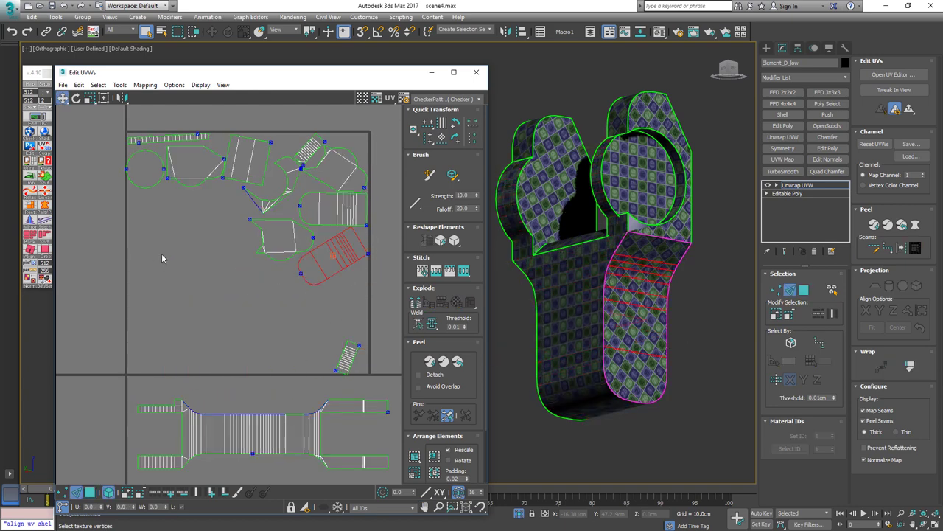
pyautogui.moveTo(309, 272); pyautogui.dragTo(308, 275)
pyautogui.click(30, 251)
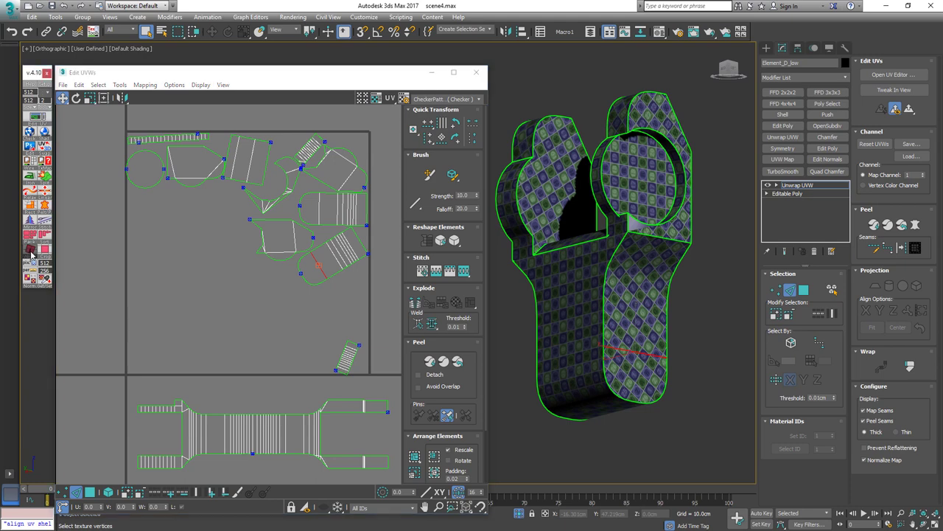
pyautogui.moveTo(228, 217); pyautogui.dragTo(135, 237, button='middle')
pyautogui.scroll(5, 203, 191)
pyautogui.click(30, 251)
pyautogui.click(242, 211)
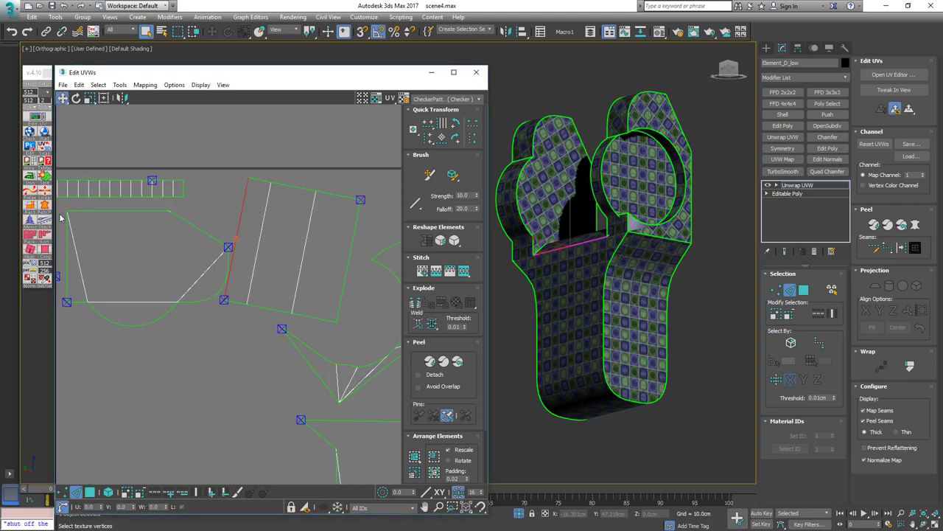
pyautogui.click(29, 252)
# Straighten the U-shaped shell and the neighbouring prong side shell by aligning each to one of its straight edges
pyautogui.moveTo(276, 263); pyautogui.dragTo(114, 232, button='middle')
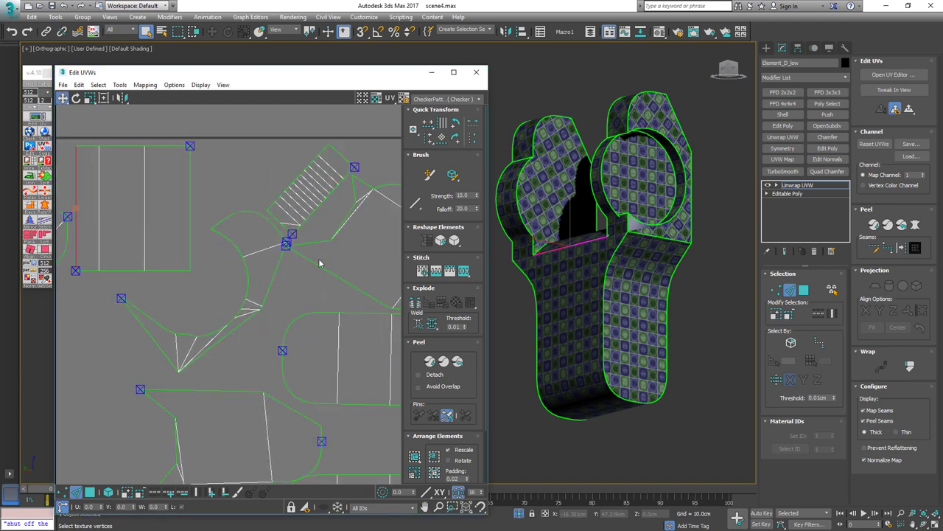
pyautogui.moveTo(319, 263); pyautogui.dragTo(293, 261, button='middle')
pyautogui.click(209, 329)
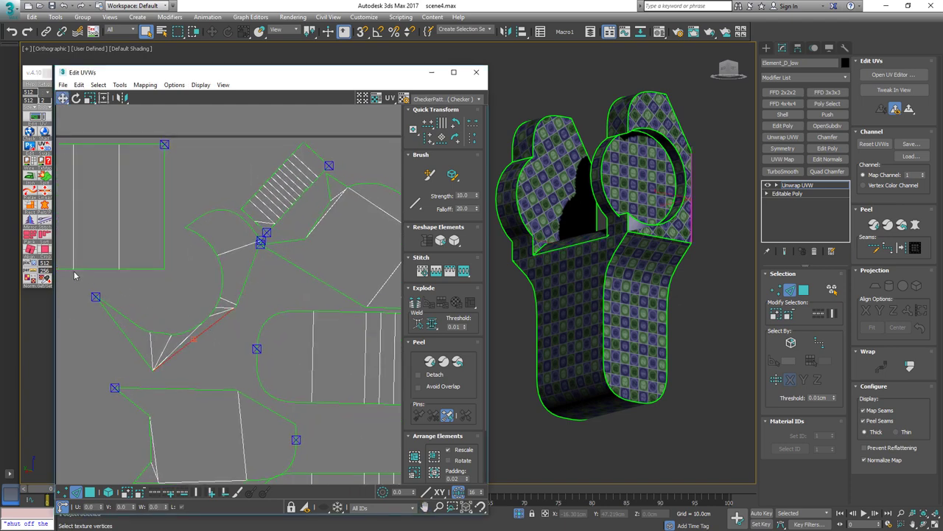
pyautogui.click(34, 260)
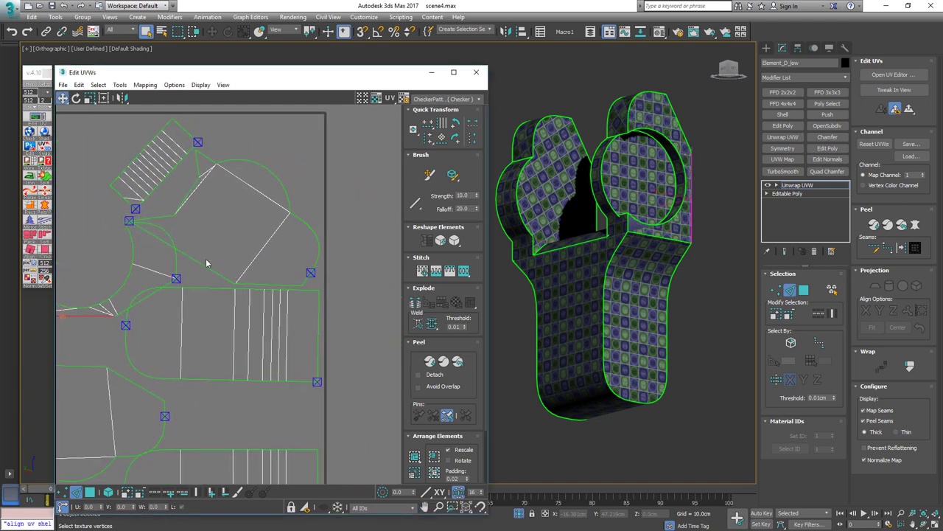
pyautogui.click(207, 264)
pyautogui.click(35, 251)
# Straighten the tilted short ribbed strip beside the prong side shell by aligning it to one of its long border edges
pyautogui.moveTo(221, 212); pyautogui.dragTo(325, 240, button='middle')
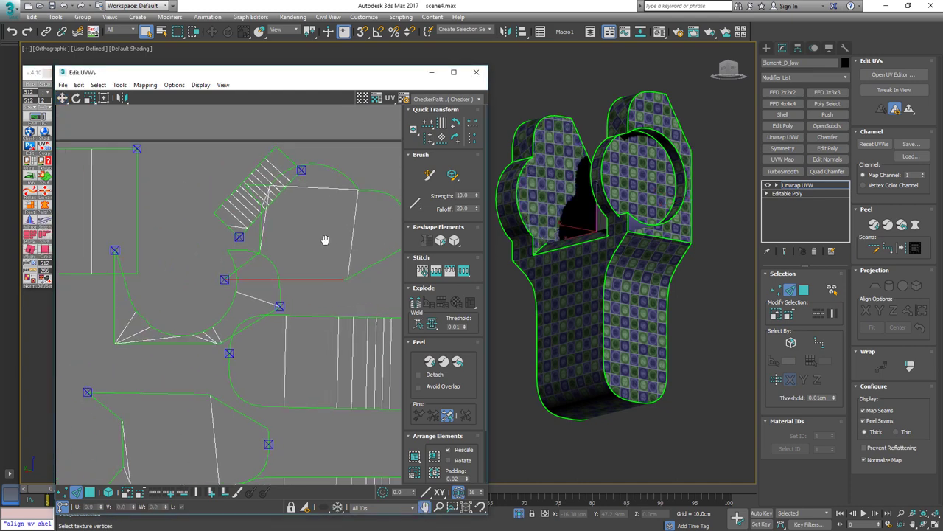
pyautogui.scroll(4, 277, 195)
pyautogui.click(279, 211)
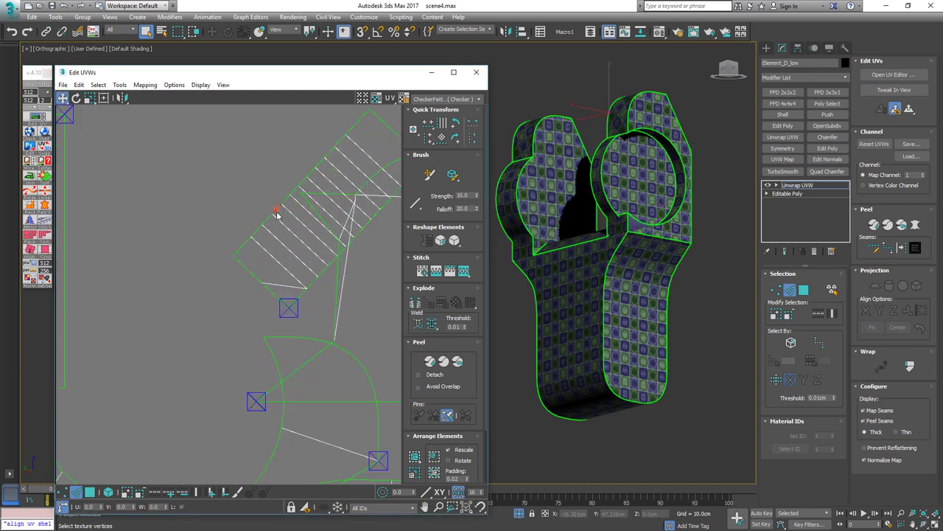
pyautogui.click(42, 251)
pyautogui.scroll(-3, 201, 209)
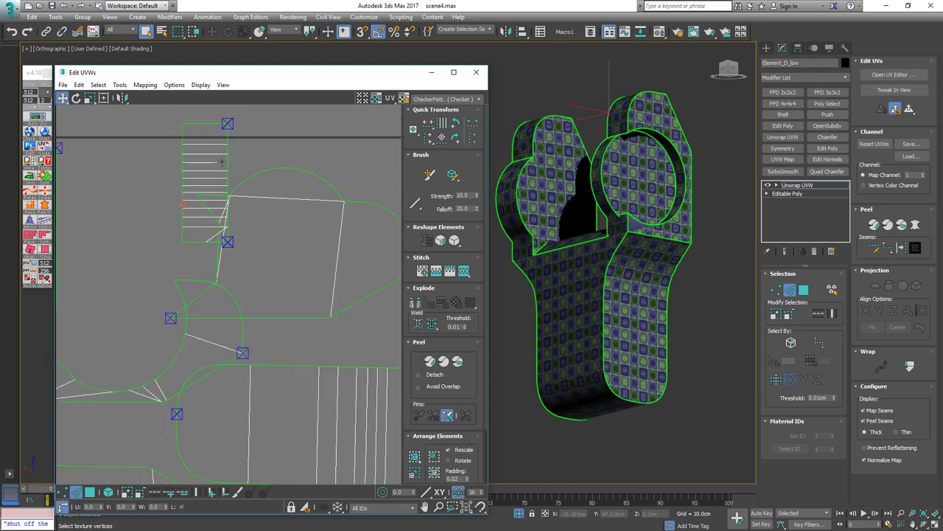
# Select the prong side shell's long straight edge and examine where it lies on the 3D body
pyautogui.scroll(3, 269, 206)
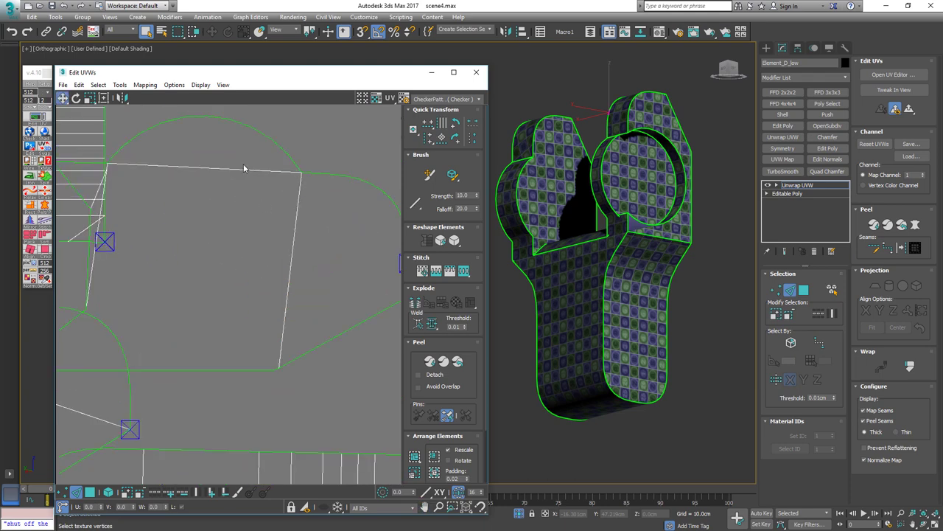
pyautogui.click(222, 365)
pyautogui.moveTo(207, 267); pyautogui.dragTo(271, 263, button='middle')
pyautogui.keyDown('alt'); pyautogui.moveTo(515, 254); pyautogui.dragTo(600, 229, button='middle'); pyautogui.keyUp('alt')
pyautogui.scroll(5, 601, 229)
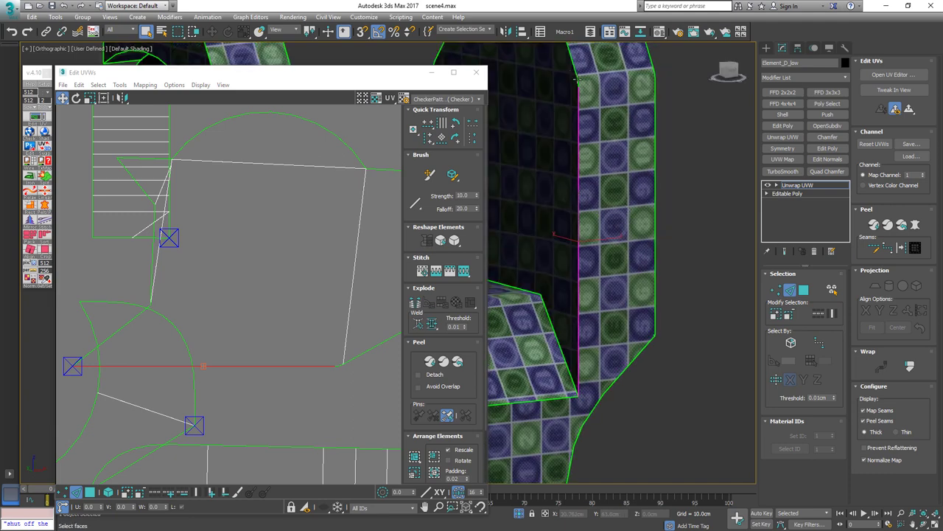
pyautogui.moveTo(577, 192); pyautogui.dragTo(630, 242, button='middle')
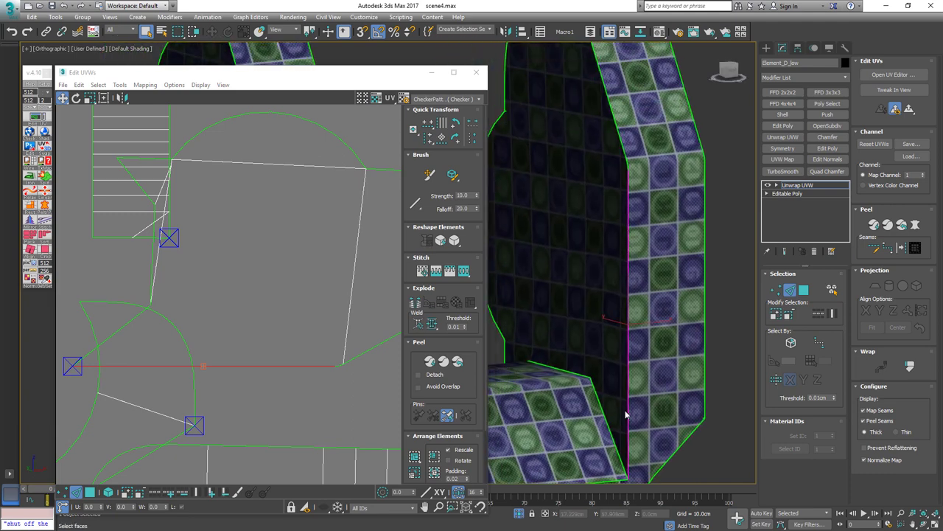
pyautogui.moveTo(626, 411); pyautogui.dragTo(556, 280, button='middle')
pyautogui.scroll(-4, 639, 273)
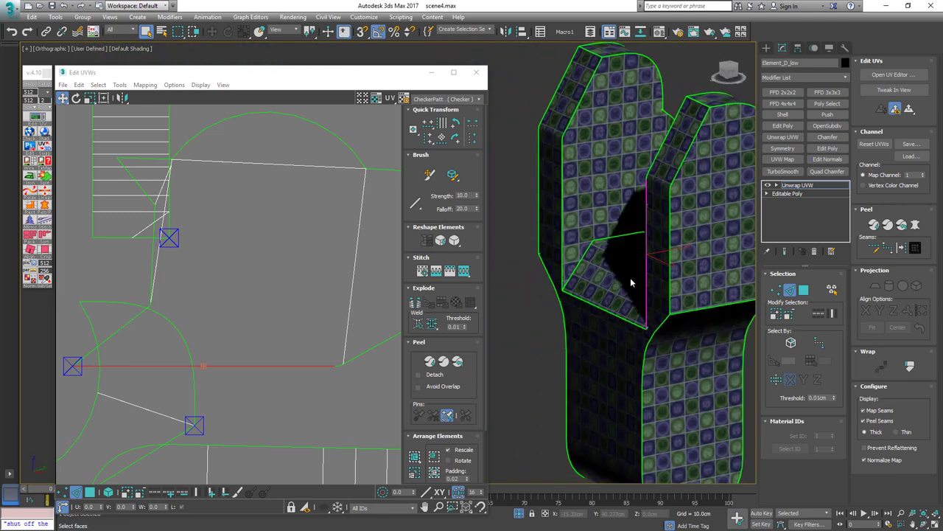
pyautogui.scroll(-4, 630, 283)
pyautogui.keyDown('alt'); pyautogui.moveTo(630, 282); pyautogui.dragTo(584, 266, button='middle'); pyautogui.keyUp('alt')
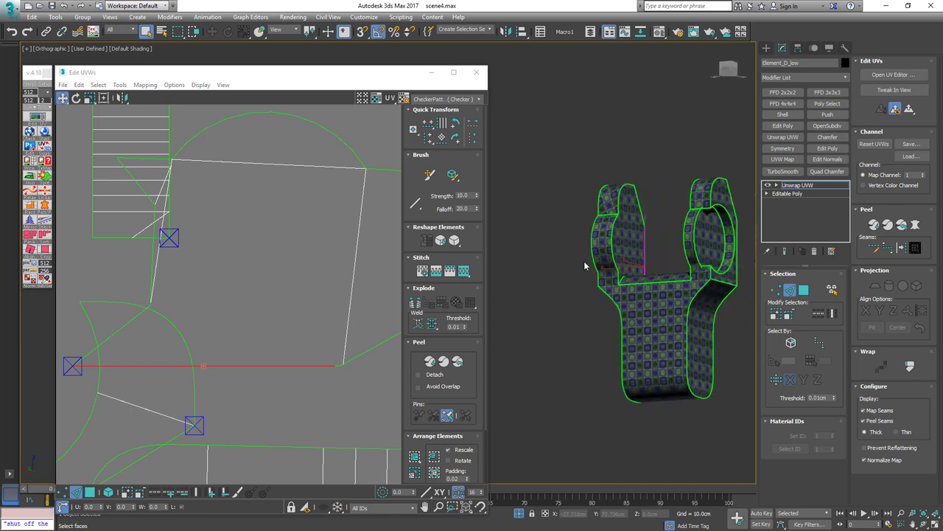
# Show edged faces and select the round lugs' rim faces at the two ribbed ends of the long strip shell
pyautogui.scroll(6, 585, 270)
pyautogui.press('F4')
pyautogui.moveTo(647, 255); pyautogui.dragTo(590, 313, button='middle')
pyautogui.press('3')
pyautogui.click(590, 313)
pyautogui.keyDown('ctrl'); pyautogui.click(588, 286); pyautogui.keyUp('ctrl')
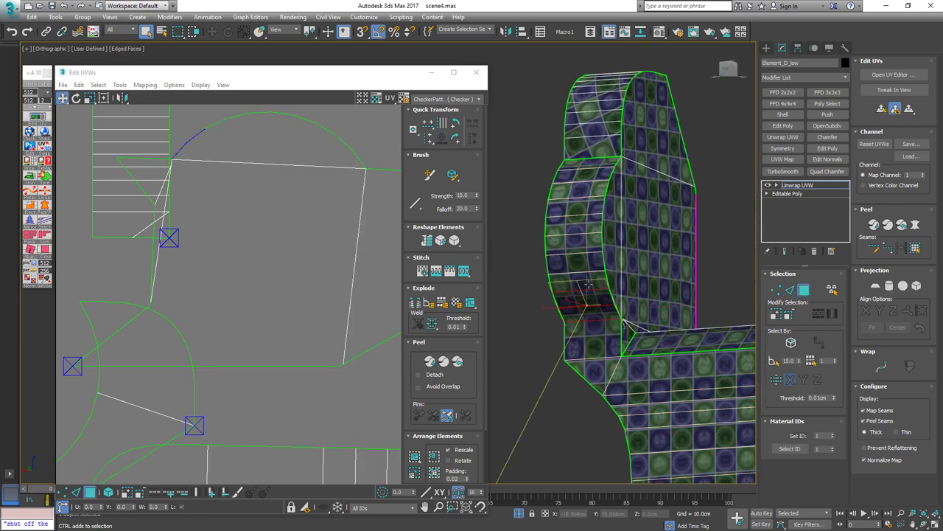
pyautogui.scroll(-8, 251, 222)
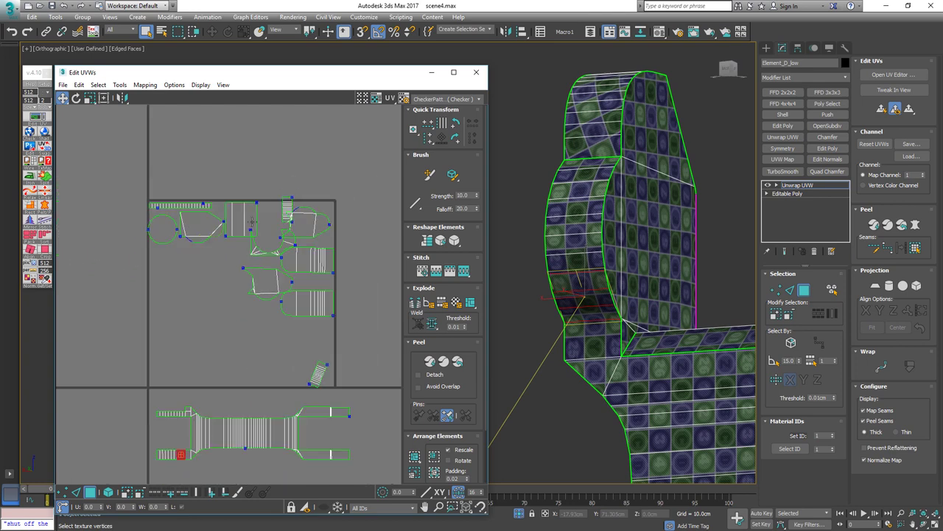
pyautogui.moveTo(184, 343); pyautogui.dragTo(233, 205, button='middle')
pyautogui.scroll(5, 214, 261)
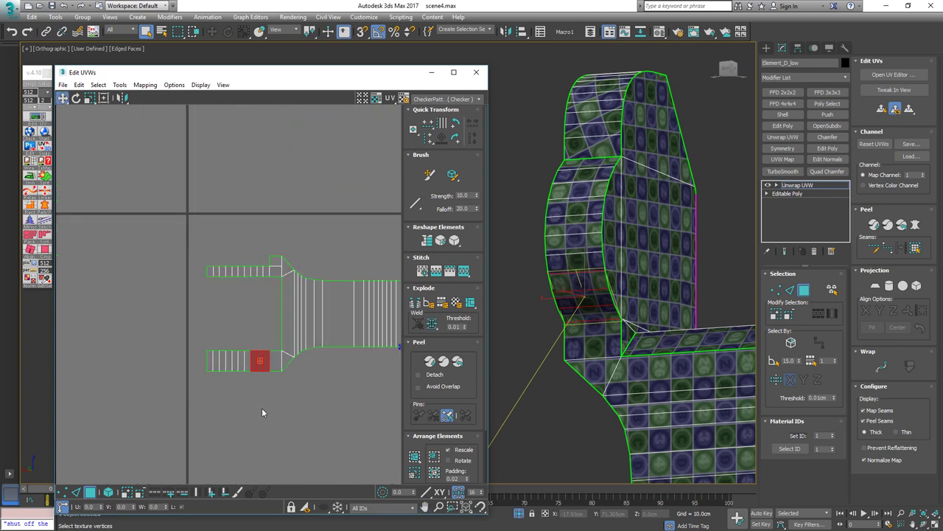
pyautogui.moveTo(140, 232); pyautogui.dragTo(267, 404)
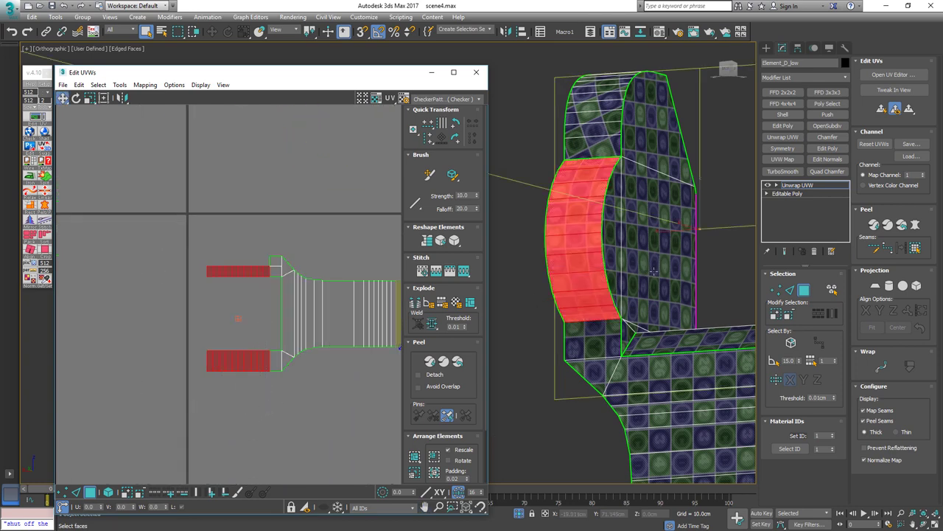
# Break the two selected rim strips off the long strip shell and move them a short distance away from it
pyautogui.keyDown('alt'); pyautogui.moveTo(653, 272); pyautogui.dragTo(300, 261, button='middle'); pyautogui.keyUp('alt')
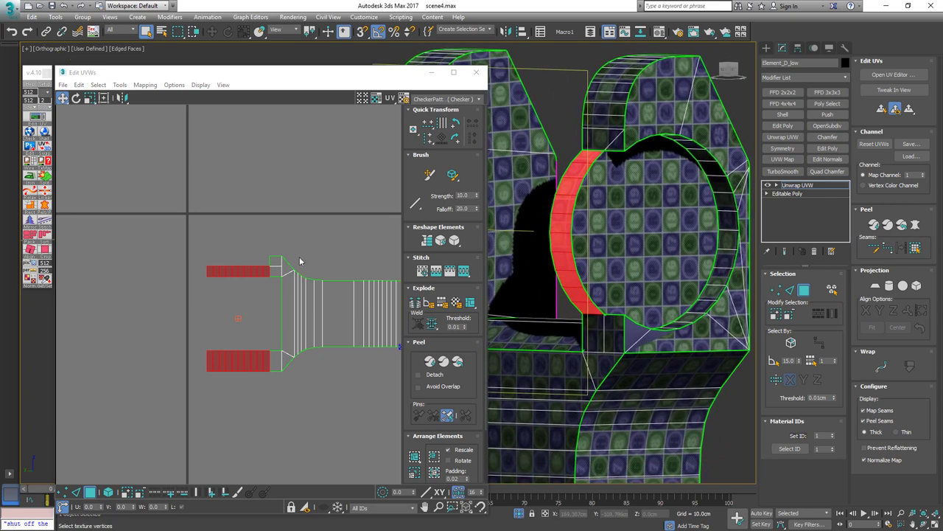
pyautogui.rightClick(236, 273)
pyautogui.click(212, 295)
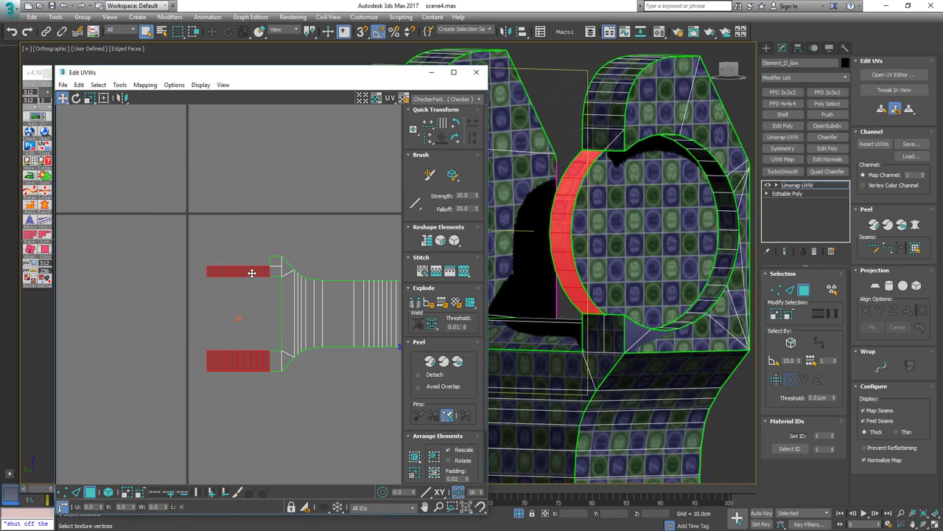
pyautogui.moveTo(251, 273); pyautogui.dragTo(224, 270)
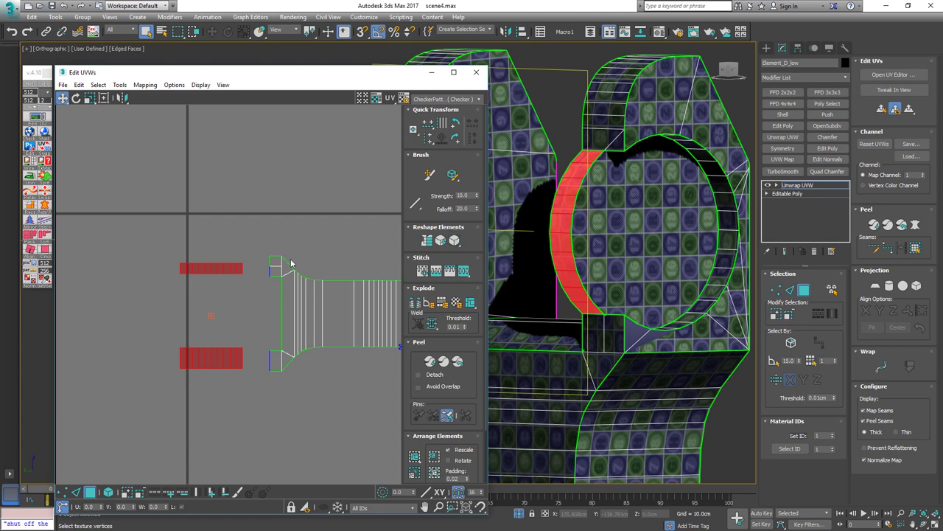
pyautogui.click(249, 272)
# Straighten the small slanted ribbed strip in the UV tile's lower corner by aligning it to one of its edges
pyautogui.moveTo(263, 281); pyautogui.dragTo(200, 284, button='middle')
pyautogui.moveTo(323, 289); pyautogui.dragTo(109, 278, button='middle')
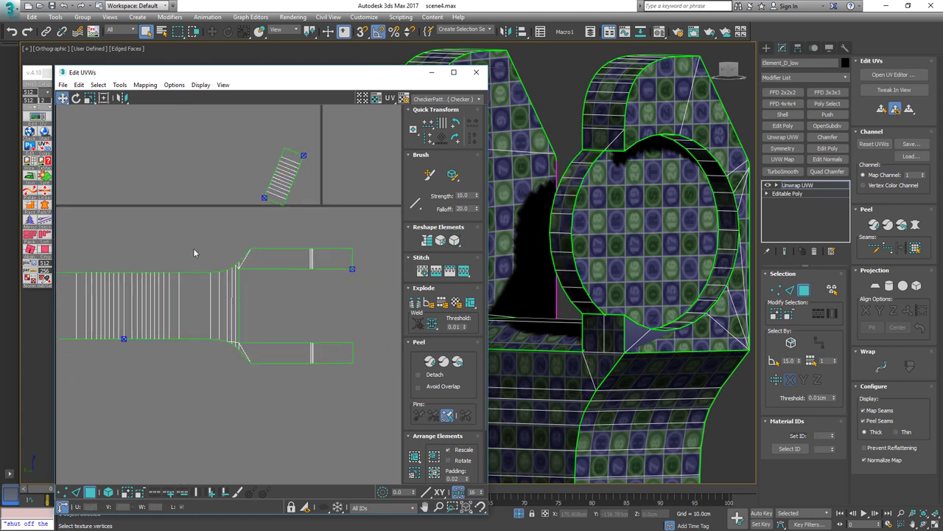
pyautogui.moveTo(267, 231); pyautogui.dragTo(260, 327, button='middle')
pyautogui.scroll(5, 270, 272)
pyautogui.press('2')
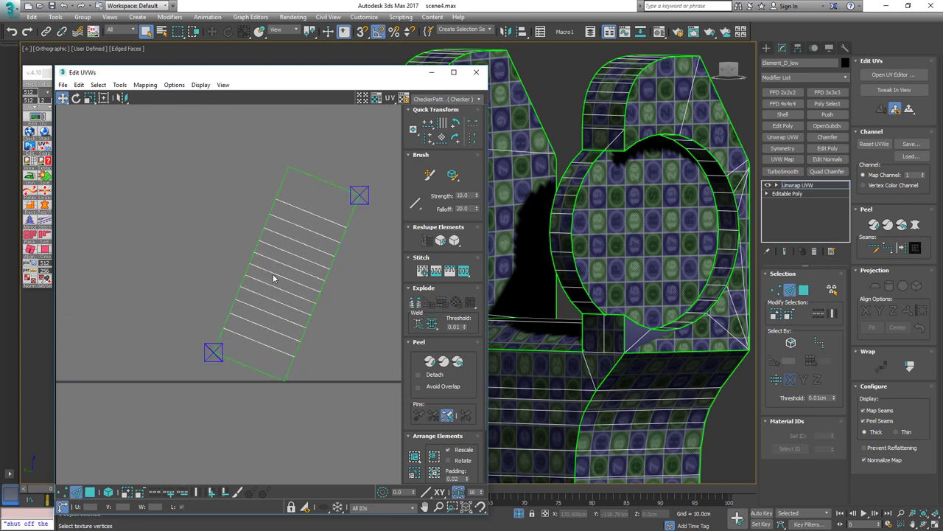
pyautogui.click(276, 281)
pyautogui.click(24, 246)
pyautogui.scroll(-6, 317, 280)
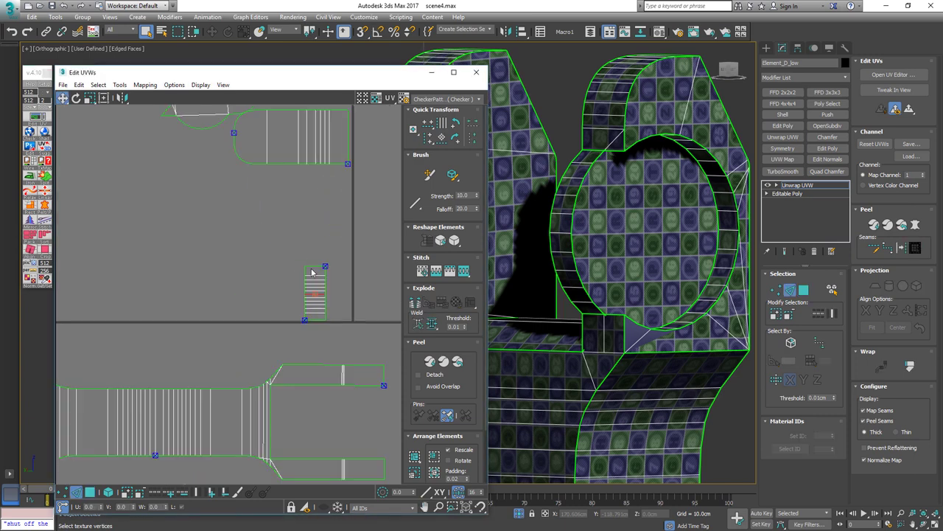
# Straighten the upper rounded-end panel shell by aligning it to one of its straight edges
pyautogui.scroll(1, 296, 197)
pyautogui.scroll(3, 227, 150)
pyautogui.moveTo(227, 150); pyautogui.dragTo(124, 334, button='middle')
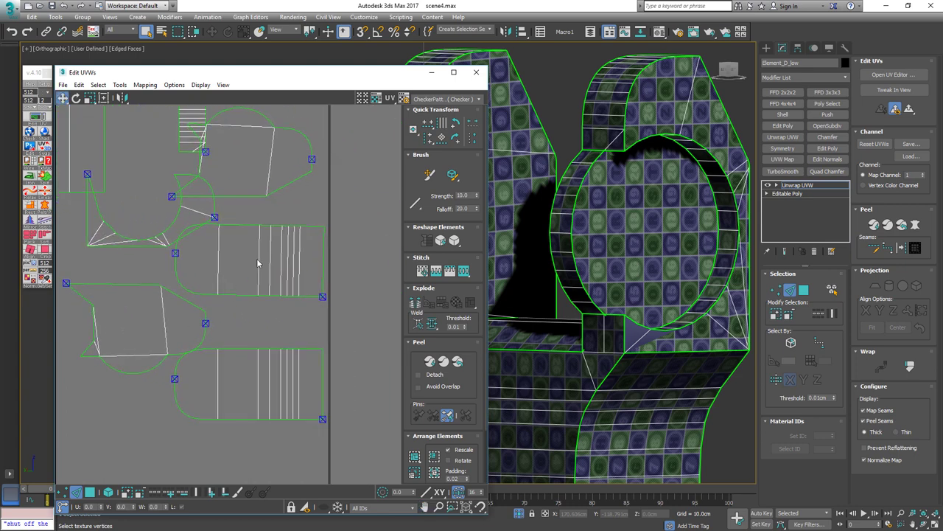
pyautogui.click(29, 250)
pyautogui.moveTo(249, 266); pyautogui.dragTo(326, 297, button='middle')
pyautogui.scroll(-3, 326, 298)
pyautogui.moveTo(219, 285); pyautogui.dragTo(200, 193, button='middle')
pyautogui.scroll(-3, 314, 211)
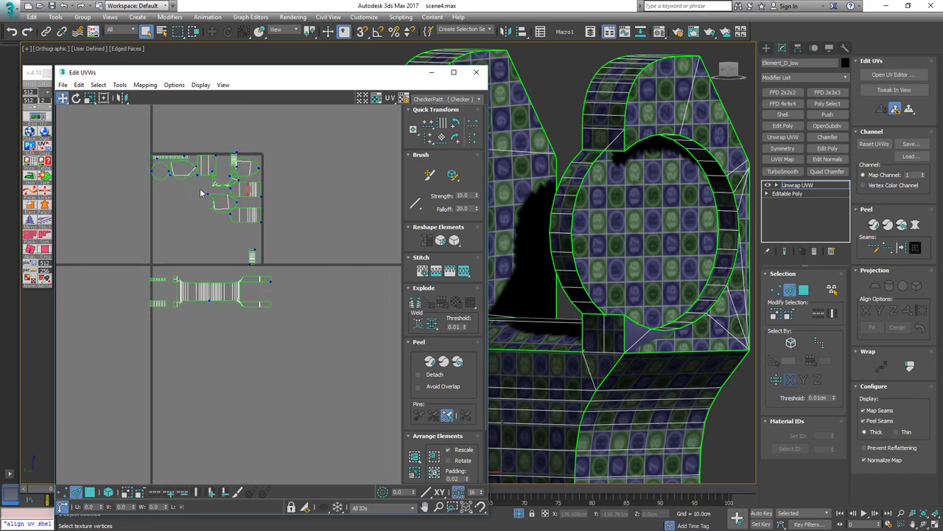
# Planar-map the sloped face between the two prongs as a separate shell and move it below the UV tile
pyautogui.scroll(-4, 529, 254)
pyautogui.moveTo(529, 254); pyautogui.dragTo(510, 247, button='middle')
pyautogui.moveTo(554, 270); pyautogui.dragTo(636, 256, button='middle')
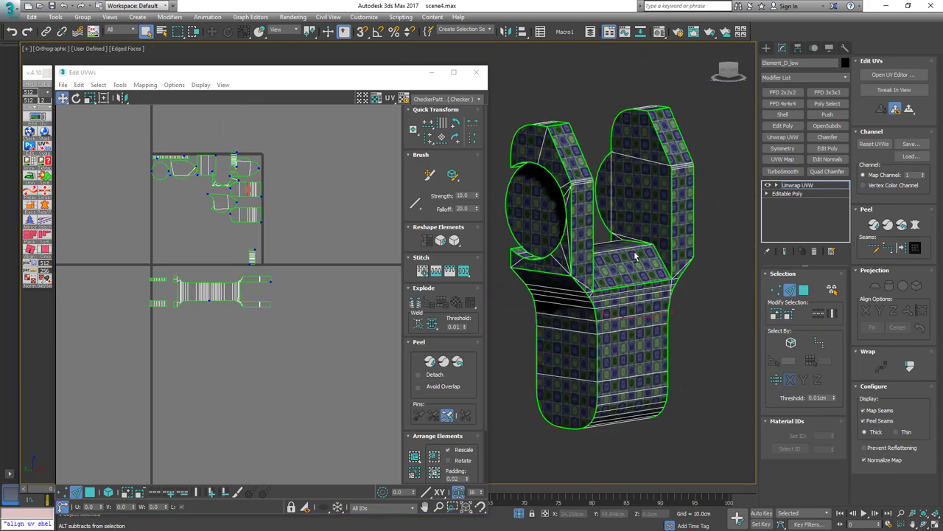
pyautogui.scroll(4, 634, 256)
pyautogui.press('3')
pyautogui.click(622, 266)
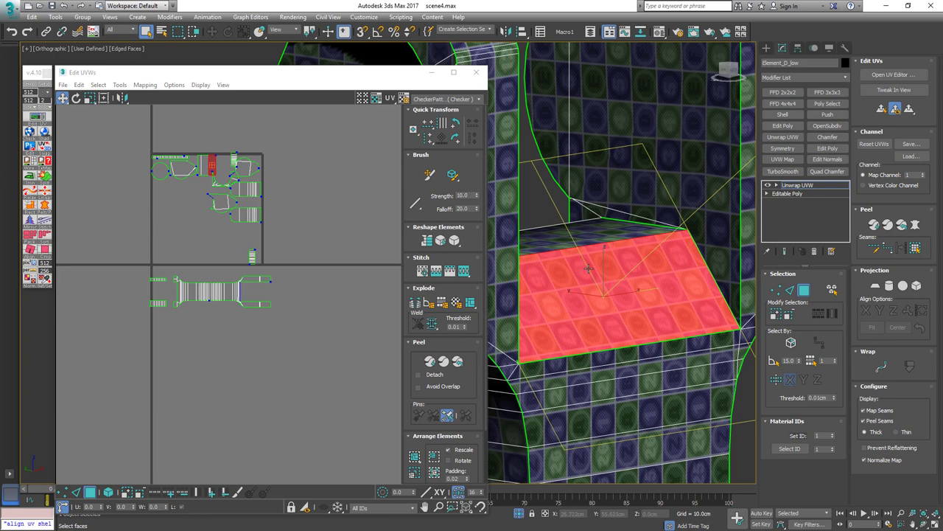
pyautogui.moveTo(233, 196); pyautogui.dragTo(233, 235, button='middle')
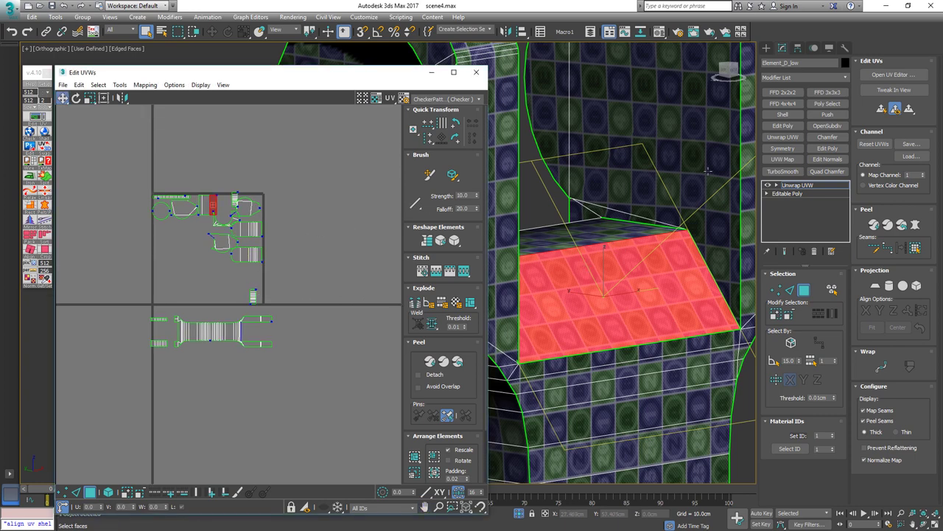
pyautogui.click(883, 112)
pyautogui.moveTo(205, 265); pyautogui.dragTo(215, 409)
# Select parts of the long strip shell, then the whole shell, and examine where they lie on the model
pyautogui.keyDown('alt'); pyautogui.moveTo(554, 284); pyautogui.dragTo(582, 317, button='middle'); pyautogui.keyUp('alt')
pyautogui.scroll(4, 593, 325)
pyautogui.click(598, 220)
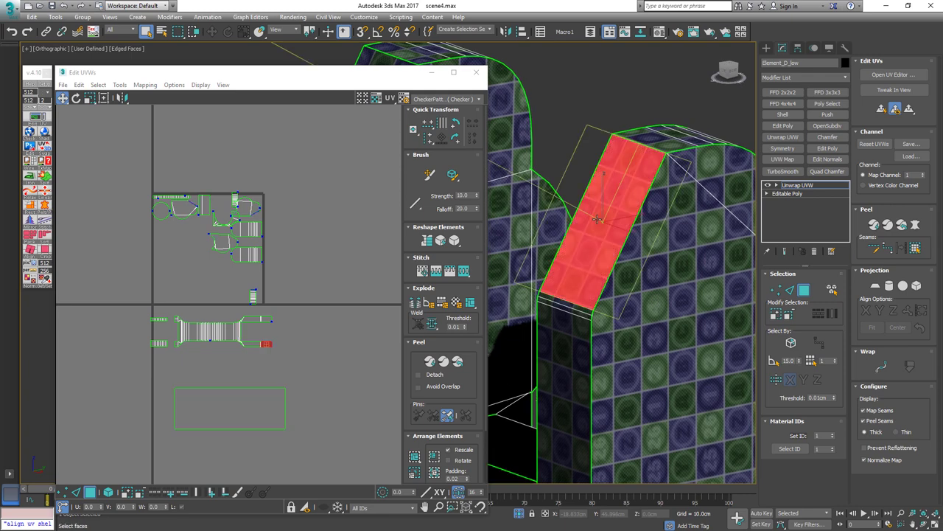
pyautogui.scroll(3, 251, 427)
pyautogui.moveTo(323, 224); pyautogui.dragTo(162, 300)
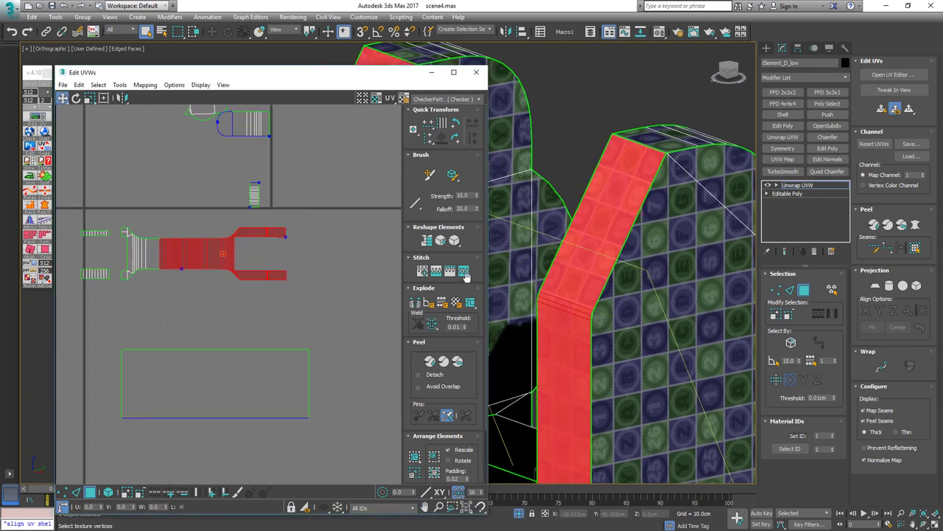
pyautogui.moveTo(310, 224); pyautogui.dragTo(250, 258)
pyautogui.keyDown('alt'); pyautogui.moveTo(656, 287); pyautogui.dragTo(510, 251, button='middle'); pyautogui.keyUp('alt')
pyautogui.scroll(-3, 611, 240)
pyautogui.scroll(-3, 639, 190)
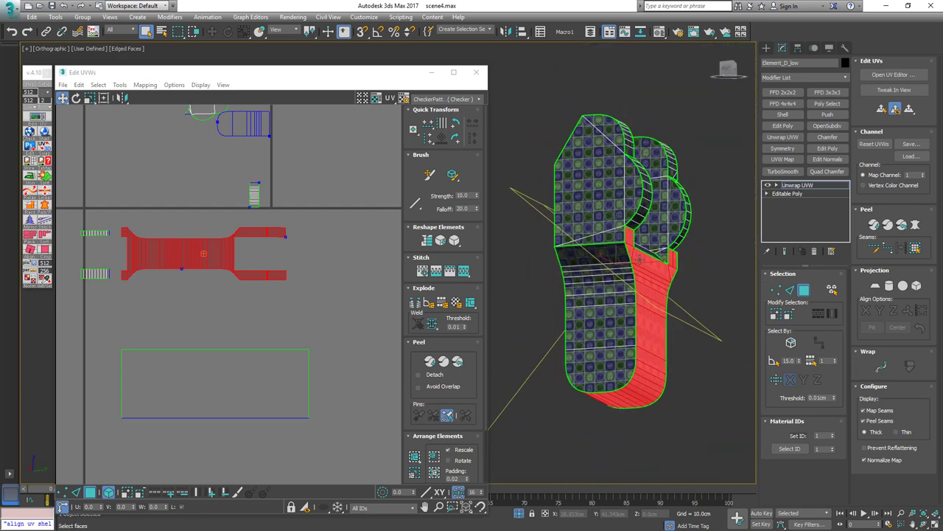
pyautogui.keyDown('alt'); pyautogui.moveTo(560, 378); pyautogui.dragTo(656, 356, button='middle'); pyautogui.keyUp('alt')
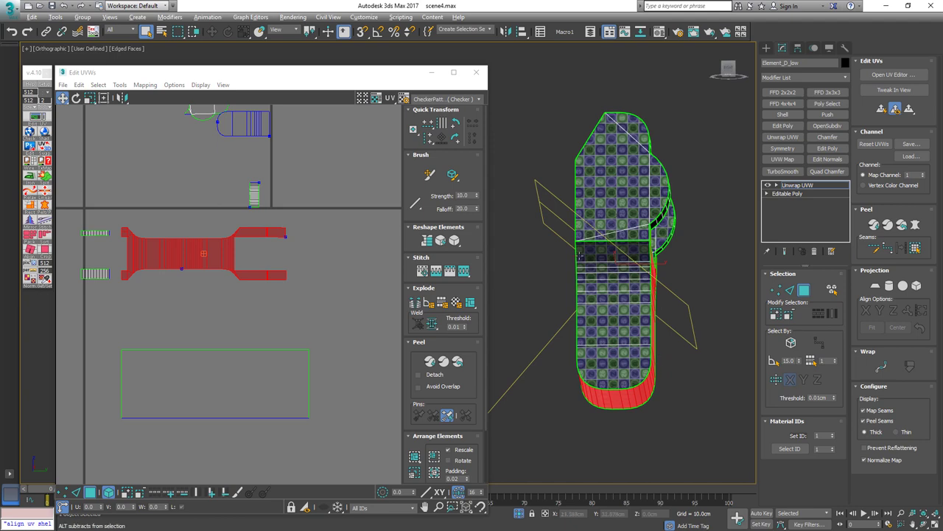
# Examine the rims of the two prongs from several sides, selecting individual curved-edge faces to locate their UV strips
pyautogui.keyDown('alt'); pyautogui.moveTo(580, 255); pyautogui.dragTo(635, 277, button='middle'); pyautogui.keyUp('alt')
pyautogui.scroll(6, 620, 212)
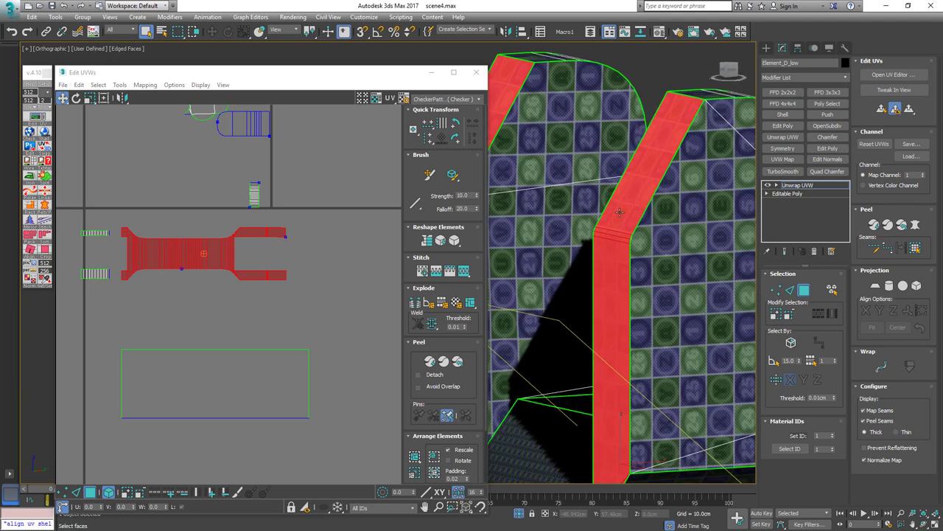
pyautogui.keyDown('alt'); pyautogui.moveTo(620, 212); pyautogui.dragTo(594, 230, button='middle'); pyautogui.keyUp('alt')
pyautogui.scroll(4, 633, 159)
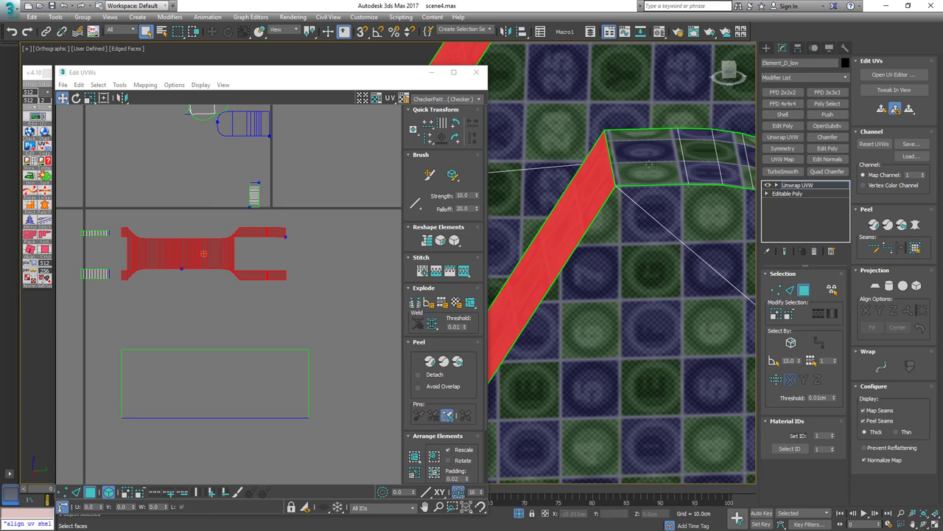
pyautogui.moveTo(695, 170); pyautogui.dragTo(616, 212, button='middle')
pyautogui.scroll(-4, 642, 177)
pyautogui.click(615, 213)
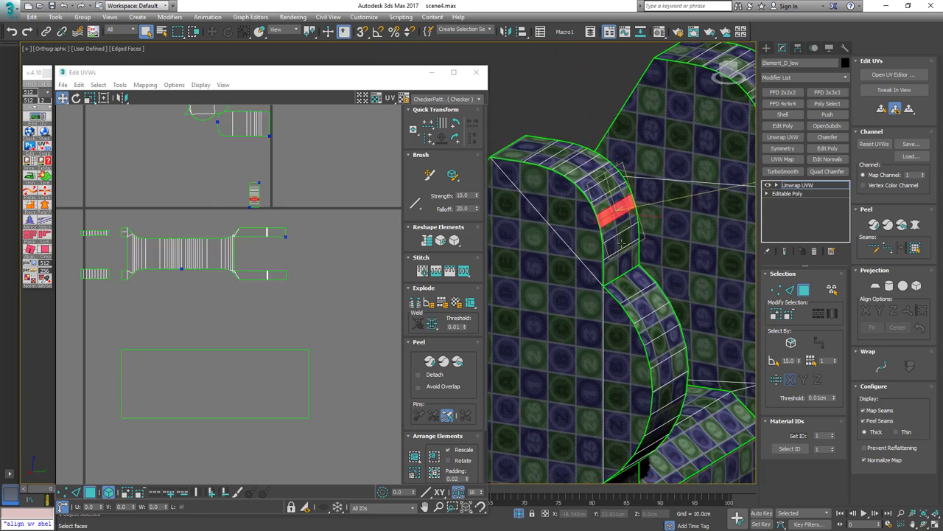
pyautogui.click(255, 197)
pyautogui.keyDown('alt'); pyautogui.moveTo(617, 304); pyautogui.dragTo(635, 250, button='middle'); pyautogui.keyUp('alt')
pyautogui.click(630, 277)
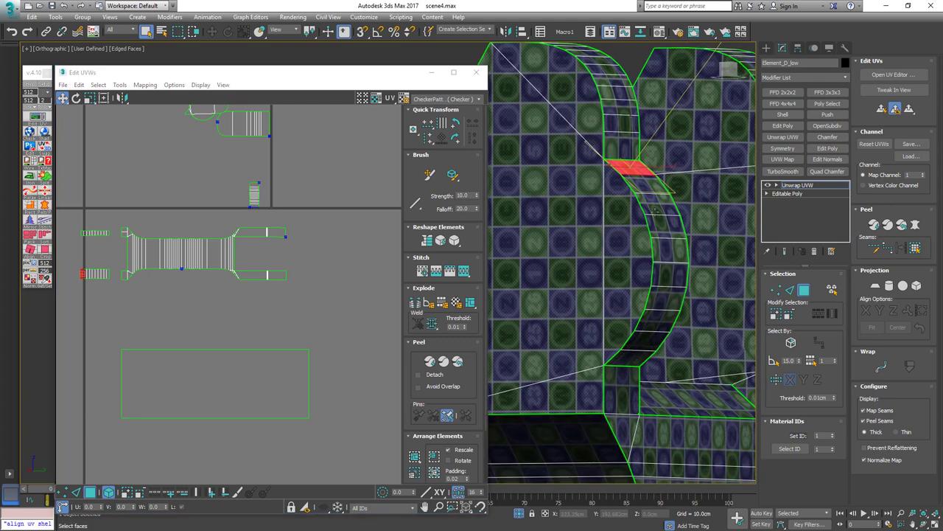
pyautogui.moveTo(654, 210)
pyautogui.keyDown('alt'); pyautogui.mouseDown(button='middle')
pyautogui.moveTo(709, 211)
pyautogui.moveTo(654, 202)
pyautogui.mouseUp(button='middle'); pyautogui.keyUp('alt')
pyautogui.keyDown('alt'); pyautogui.moveTo(669, 258); pyautogui.dragTo(646, 263, button='middle'); pyautogui.keyUp('alt')
# Leave isolation, isolate the ring-shaped aperture part, and open its UVs for editing with all faces selected
pyautogui.hotkey('alt', 'q')
pyautogui.scroll(-4, 646, 264)
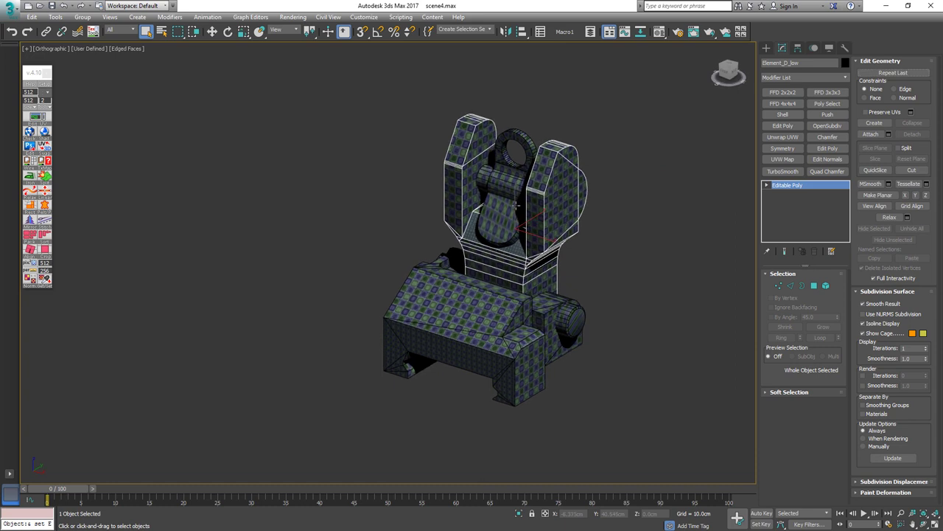
pyautogui.click(516, 206)
pyautogui.hotkey('alt', 'q')
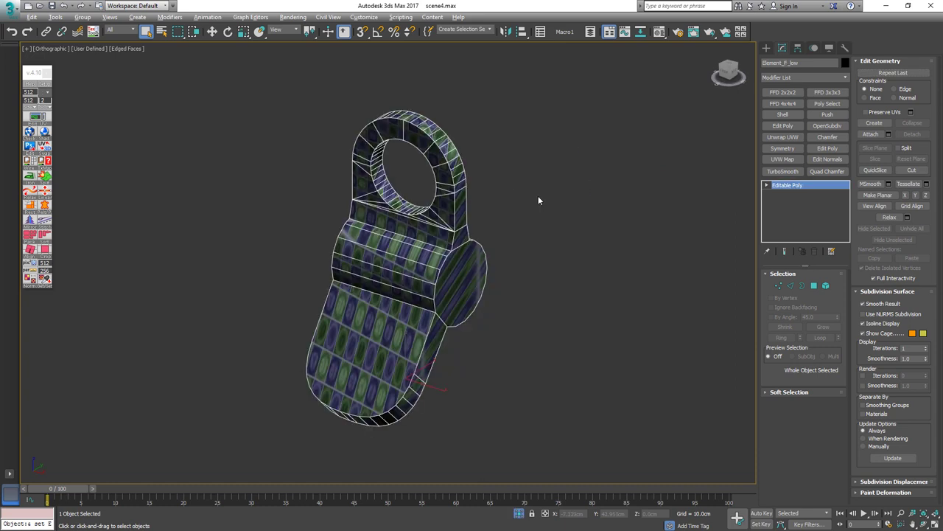
pyautogui.keyDown('alt'); pyautogui.moveTo(640, 323); pyautogui.dragTo(667, 322, button='middle'); pyautogui.keyUp('alt')
pyautogui.hotkey('ctrl', 'e')
pyautogui.press('3')
pyautogui.hotkey('ctrl', 'a')
# Planar-map the cylinder faces on one side of the aperture part as a separate shell and move it below the UV tile
pyautogui.click(592, 301)
pyautogui.keyDown('ctrl'); pyautogui.click(595, 288); pyautogui.keyUp('ctrl')
pyautogui.keyDown('ctrl'); pyautogui.click(600, 278); pyautogui.keyUp('ctrl')
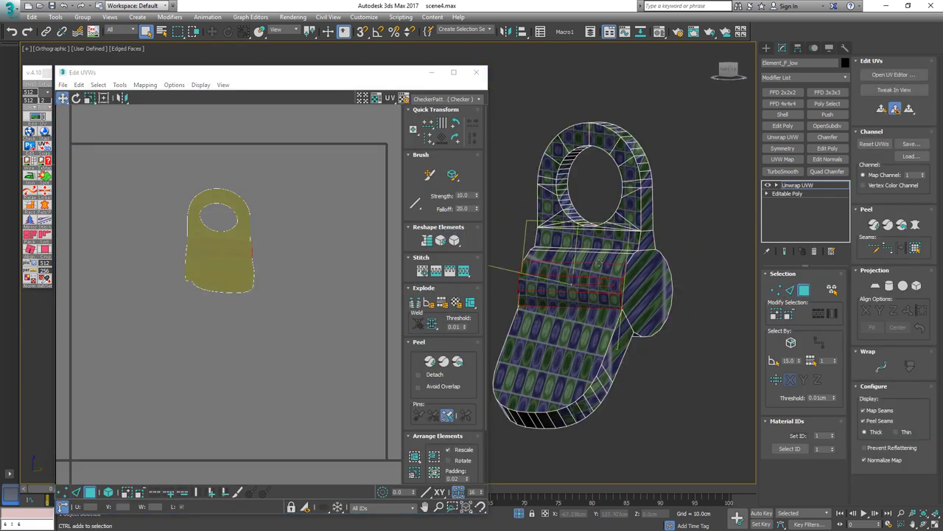
pyautogui.keyDown('ctrl'); pyautogui.click(606, 264); pyautogui.keyUp('ctrl')
pyautogui.keyDown('ctrl'); pyautogui.click(615, 253); pyautogui.keyUp('ctrl')
pyautogui.keyDown('alt'); pyautogui.moveTo(615, 252); pyautogui.dragTo(611, 268, button='middle'); pyautogui.keyUp('alt')
pyautogui.press('Return')
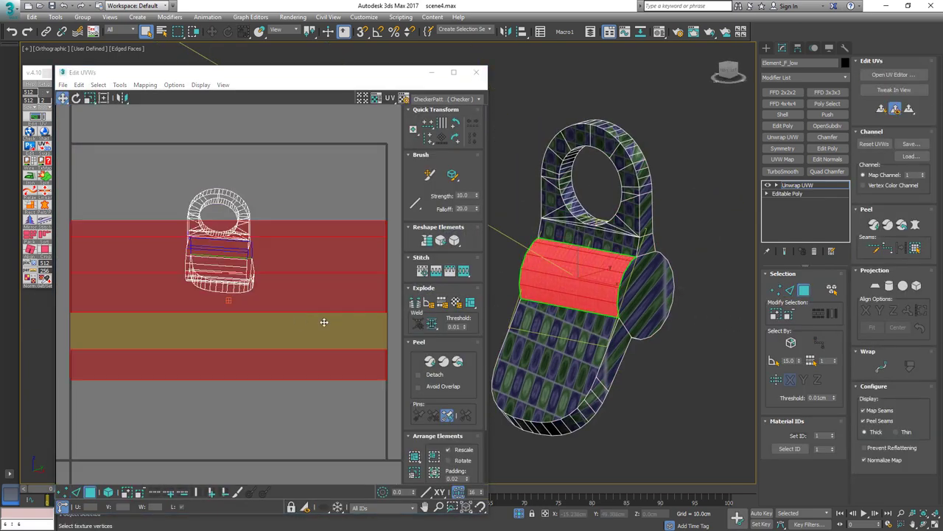
pyautogui.moveTo(324, 322); pyautogui.dragTo(295, 276, button='middle')
pyautogui.scroll(-3, 294, 275)
pyautogui.moveTo(293, 273); pyautogui.dragTo(294, 399)
# Planar-map the cylinder faces on the opposite side as a separate shell and place it diagonally below the UV tile
pyautogui.keyDown('alt'); pyautogui.moveTo(681, 308); pyautogui.dragTo(539, 306, button='middle'); pyautogui.keyUp('alt')
pyautogui.click(558, 297)
pyautogui.keyDown('ctrl'); pyautogui.click(567, 289); pyautogui.keyUp('ctrl')
pyautogui.keyDown('ctrl'); pyautogui.click(574, 278); pyautogui.keyUp('ctrl')
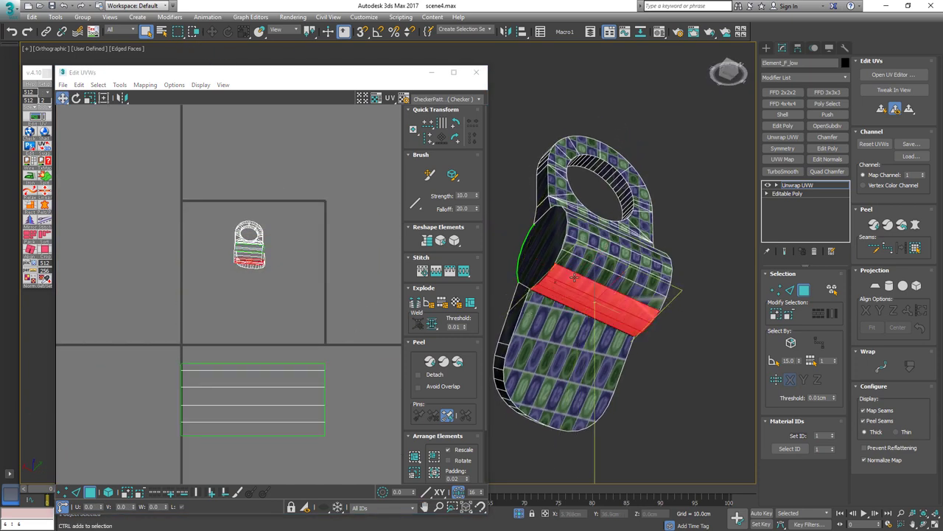
pyautogui.keyDown('ctrl'); pyautogui.click(581, 268); pyautogui.keyUp('ctrl')
pyautogui.keyDown('ctrl'); pyautogui.click(588, 256); pyautogui.keyUp('ctrl')
pyautogui.keyDown('alt'); pyautogui.moveTo(587, 256); pyautogui.dragTo(582, 281, button='middle'); pyautogui.keyUp('alt')
pyautogui.keyDown('ctrl'); pyautogui.click(567, 256); pyautogui.keyUp('ctrl')
pyautogui.keyDown('ctrl'); pyautogui.click(571, 239); pyautogui.keyUp('ctrl')
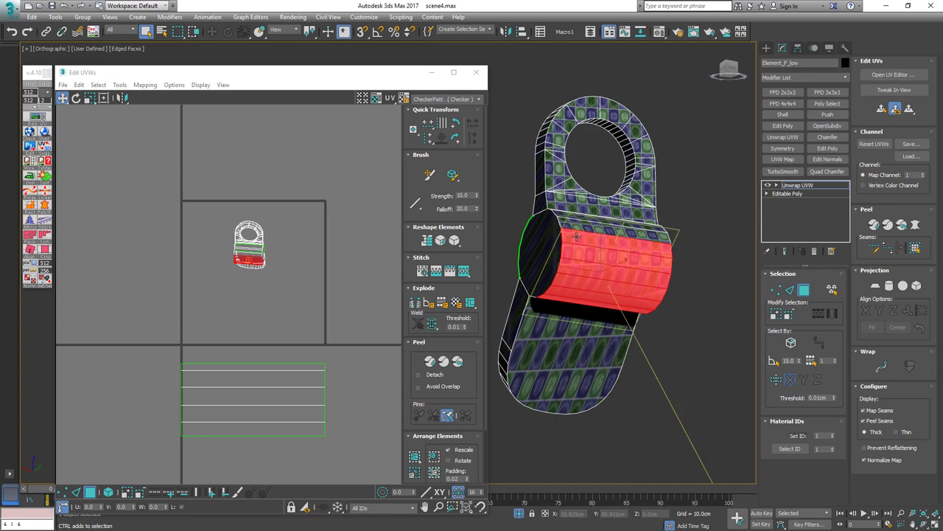
pyautogui.keyDown('alt'); pyautogui.moveTo(574, 241); pyautogui.dragTo(570, 257, button='middle'); pyautogui.keyUp('alt')
pyautogui.keyDown('ctrl'); pyautogui.click(570, 243); pyautogui.keyUp('ctrl')
pyautogui.keyDown('ctrl'); pyautogui.click(566, 219); pyautogui.keyUp('ctrl')
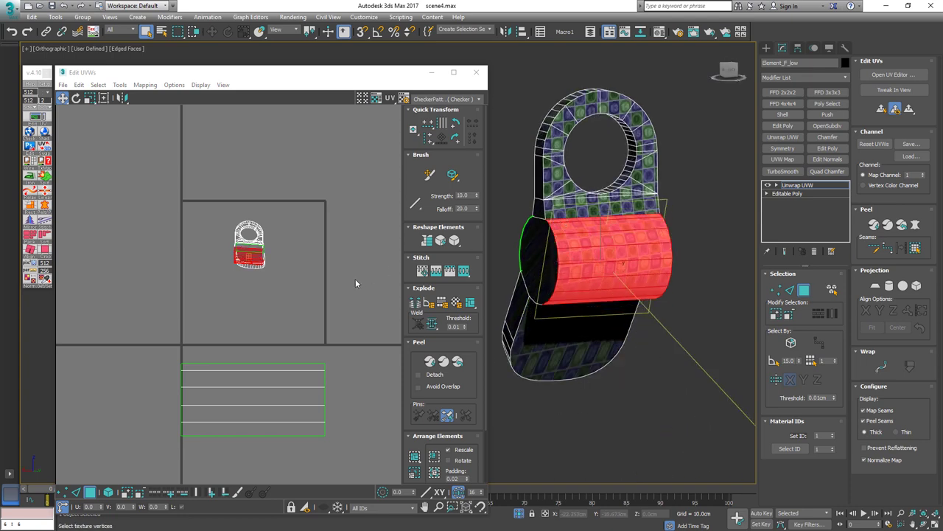
pyautogui.press('Return')
pyautogui.moveTo(302, 287); pyautogui.dragTo(289, 234, button='middle')
pyautogui.scroll(-2, 290, 236)
pyautogui.moveTo(290, 238); pyautogui.dragTo(408, 379)
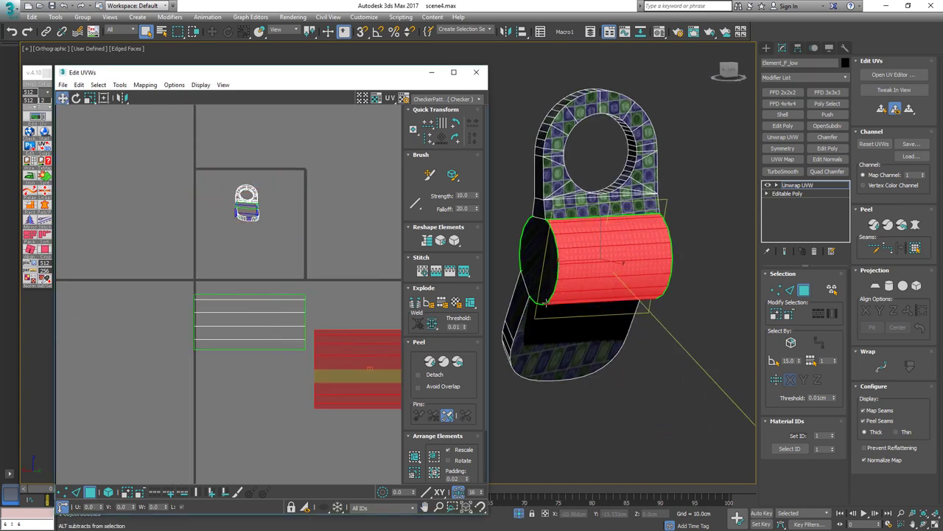
# Planar-map the ring's outer and inner rim faces together with the cylinder's end caps, and peel the resulting shells
pyautogui.keyDown('alt'); pyautogui.moveTo(546, 303); pyautogui.dragTo(663, 280, button='middle'); pyautogui.keyUp('alt')
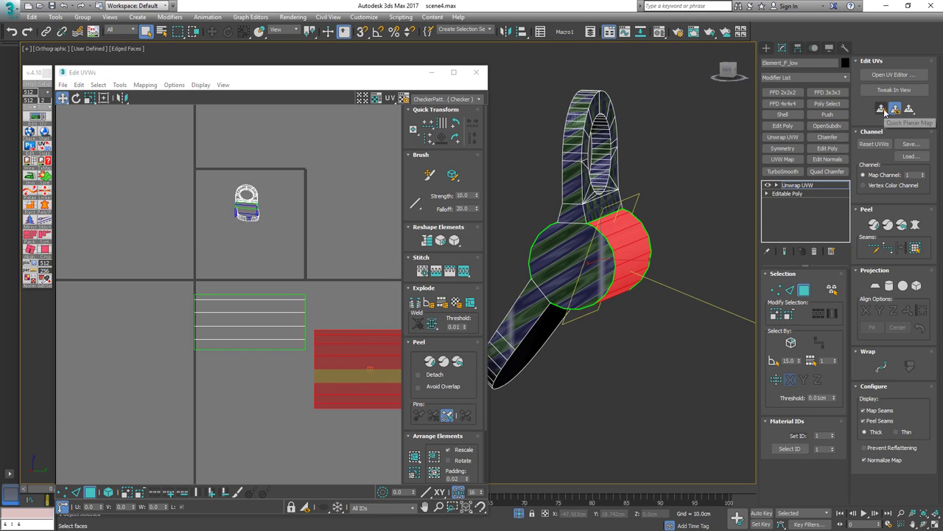
pyautogui.keyDown('alt'); pyautogui.moveTo(528, 221); pyautogui.dragTo(579, 172, button='middle'); pyautogui.keyUp('alt')
pyautogui.scroll(5, 576, 170)
pyautogui.click(553, 157)
pyautogui.moveTo(574, 205); pyautogui.dragTo(580, 259, button='middle')
pyautogui.scroll(-4, 580, 259)
pyautogui.keyDown('alt'); pyautogui.moveTo(580, 257); pyautogui.dragTo(552, 200, button='middle'); pyautogui.keyUp('alt')
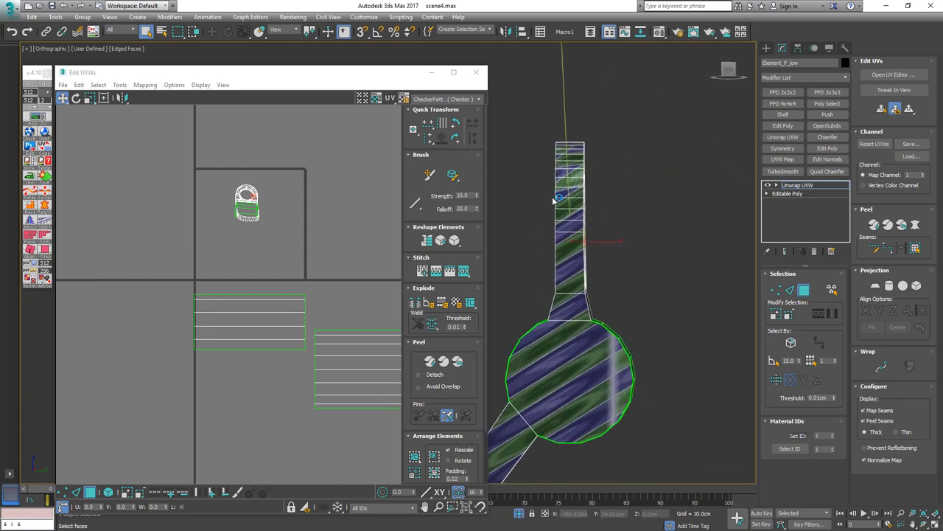
pyautogui.click(568, 326)
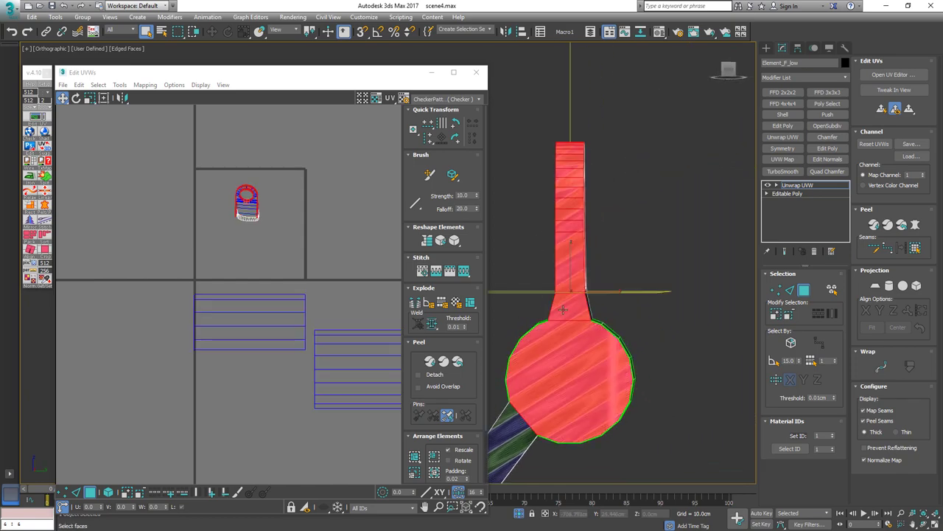
pyautogui.keyDown('alt'); pyautogui.moveTo(569, 326); pyautogui.dragTo(620, 332, button='middle'); pyautogui.keyUp('alt')
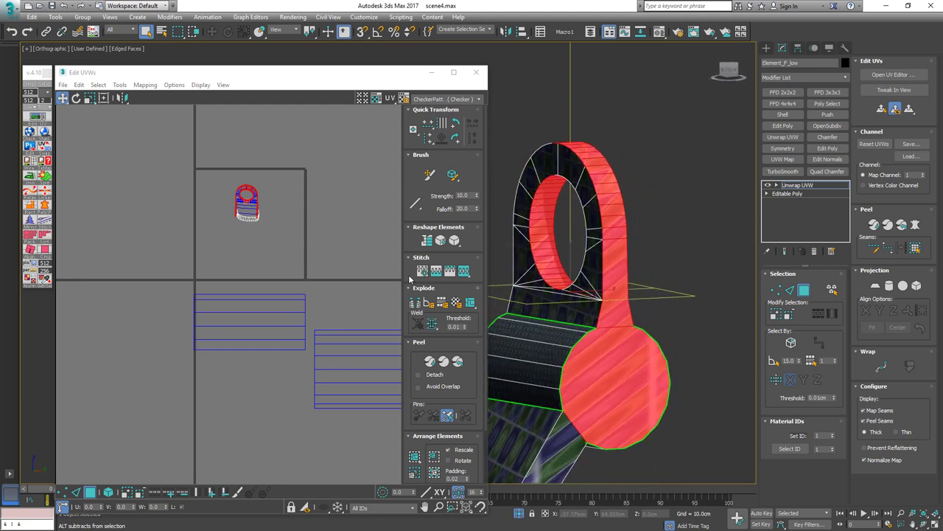
pyautogui.scroll(-4, 292, 258)
pyautogui.press('Return')
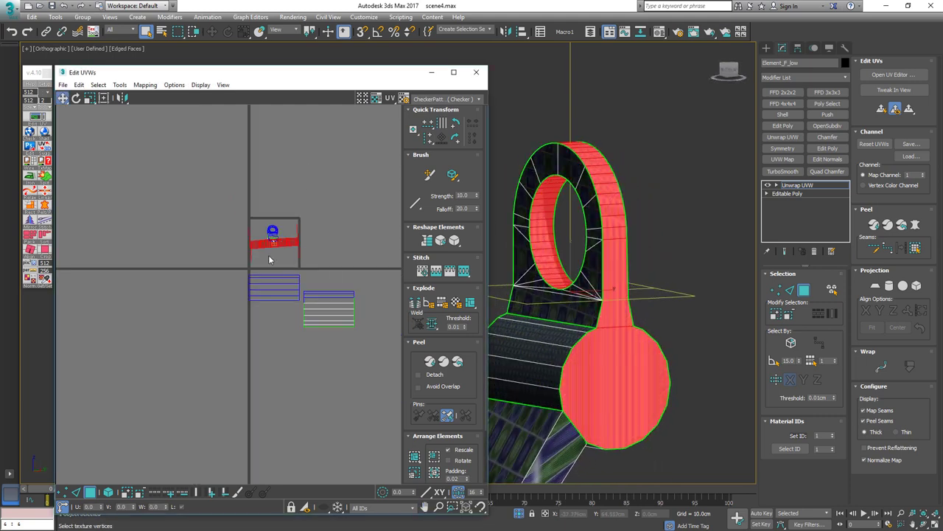
pyautogui.click(889, 226)
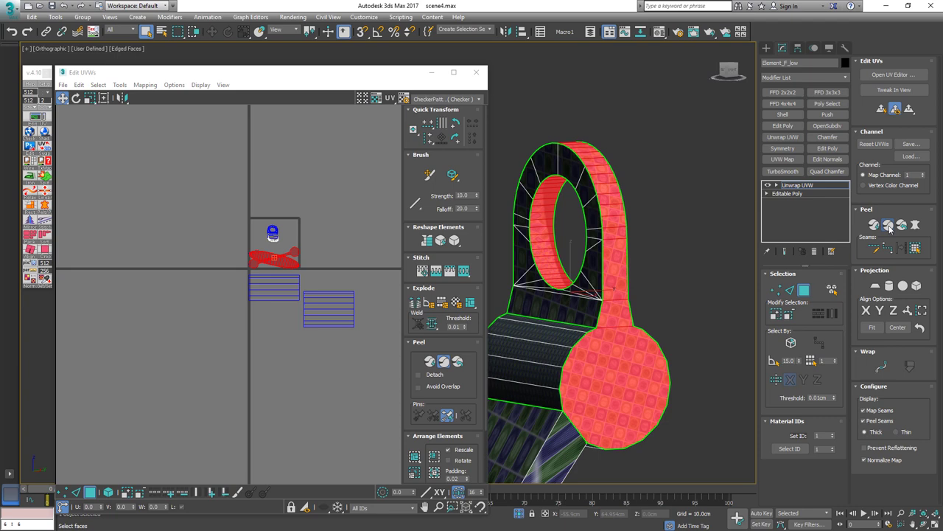
# Convert the cross edge at the top of the ring hole's inner wall to a seam, opening that shell into a strip
pyautogui.click(351, 265)
pyautogui.scroll(6, 287, 270)
pyautogui.moveTo(362, 229); pyautogui.dragTo(300, 265)
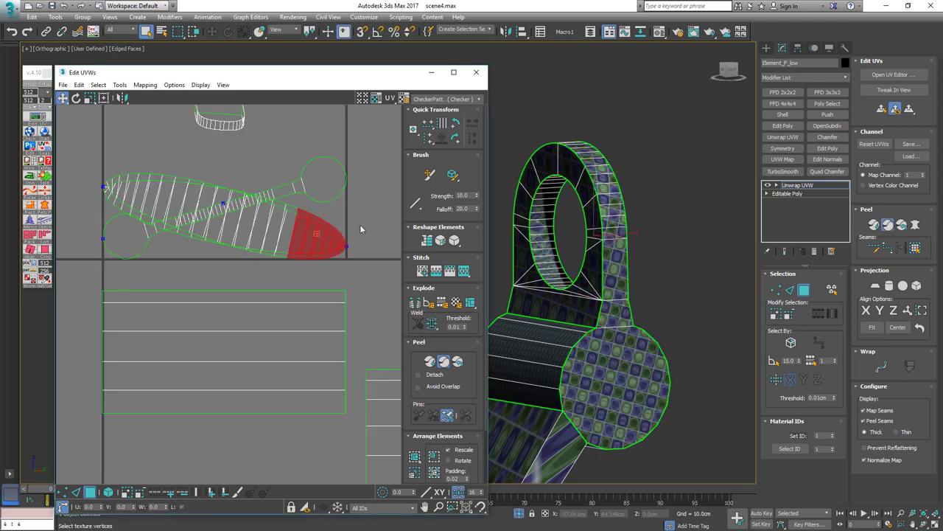
pyautogui.press('4')
pyautogui.click(324, 235)
pyautogui.keyDown('alt'); pyautogui.moveTo(534, 229); pyautogui.dragTo(612, 226, button='middle'); pyautogui.keyUp('alt')
pyautogui.scroll(5, 560, 213)
pyautogui.keyDown('alt'); pyautogui.moveTo(560, 212); pyautogui.dragTo(631, 210, button='middle'); pyautogui.keyUp('alt')
pyautogui.click(646, 195)
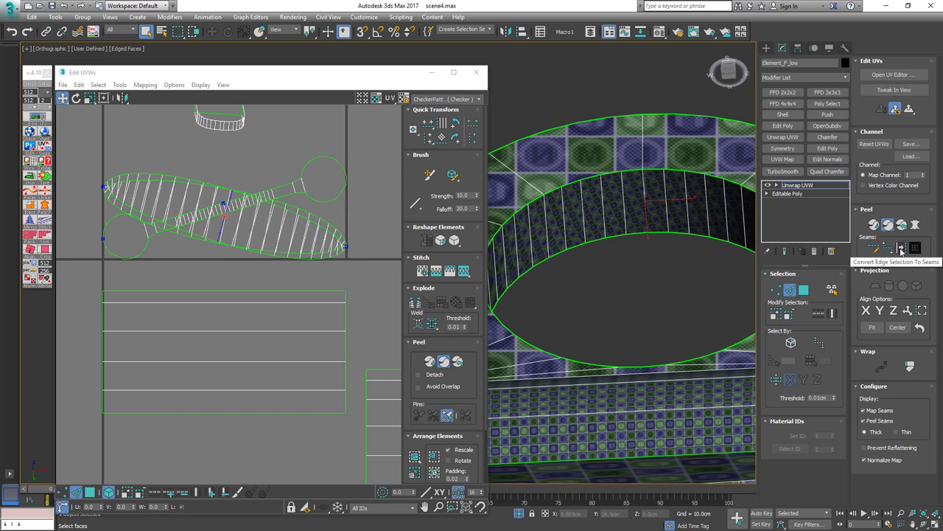
pyautogui.click(901, 251)
pyautogui.scroll(-4, 269, 258)
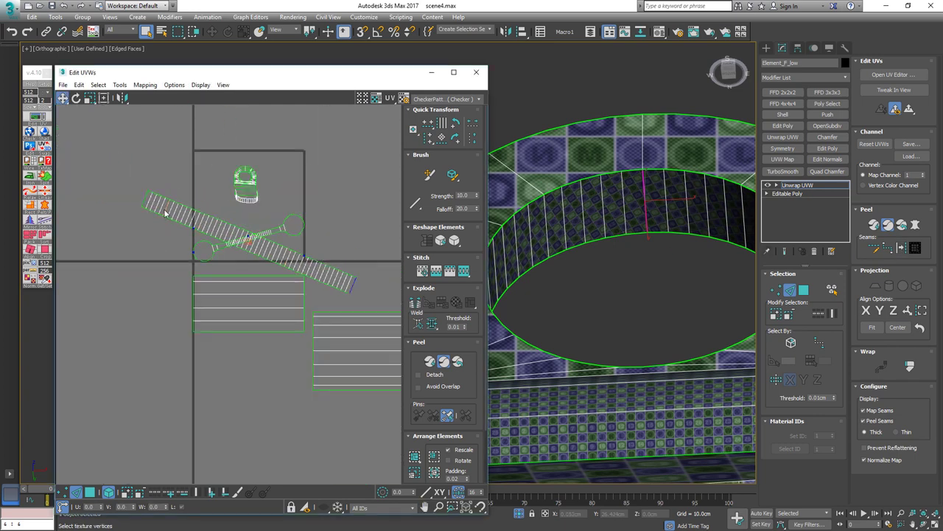
pyautogui.keyDown('alt'); pyautogui.moveTo(642, 235); pyautogui.dragTo(639, 176, button='middle'); pyautogui.keyUp('alt')
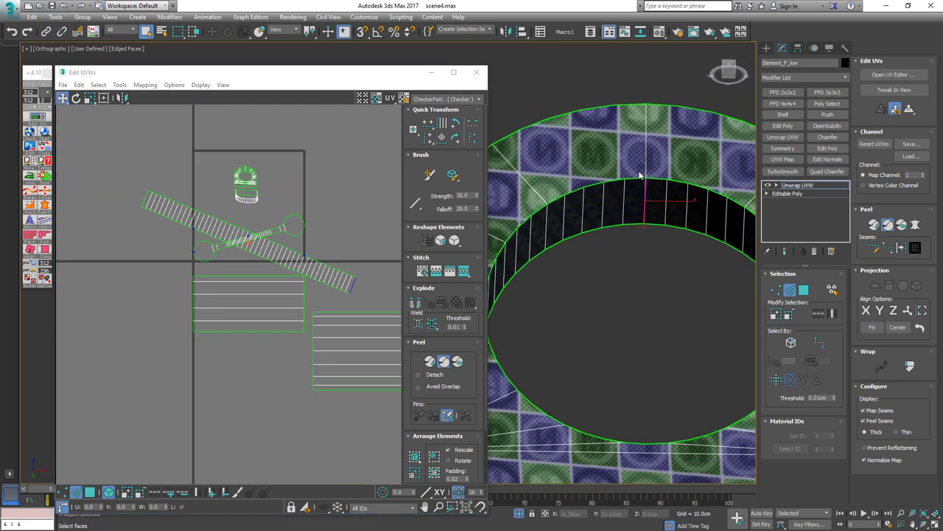
# Planar-map the broad front and back faces of the lower rounded tab separately from its rim
pyautogui.moveTo(367, 268); pyautogui.dragTo(340, 255, button='middle')
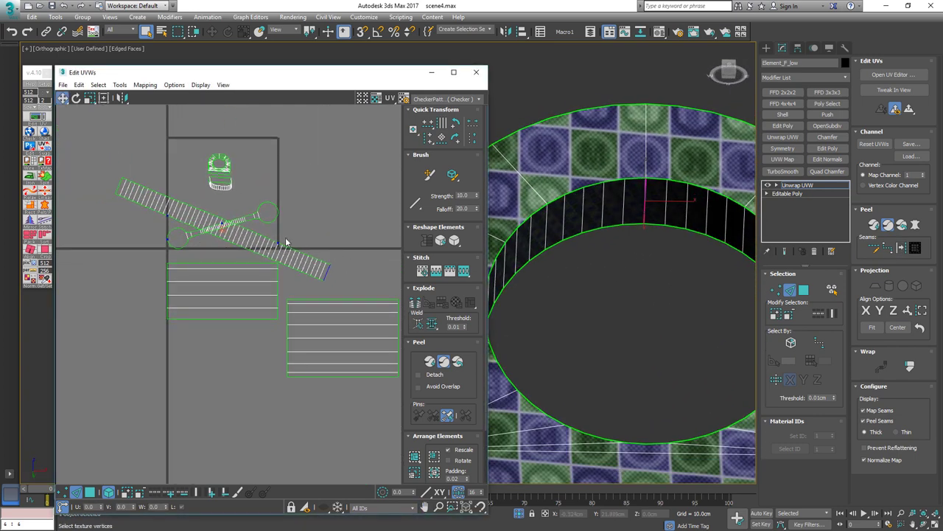
pyautogui.moveTo(219, 171); pyautogui.dragTo(192, 205, button='middle')
pyautogui.scroll(4, 192, 205)
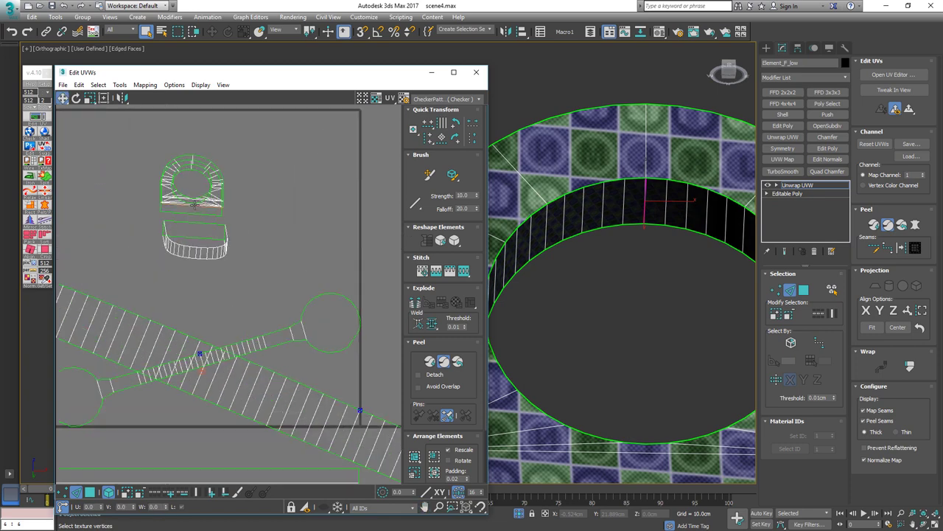
pyautogui.press('3')
pyautogui.click(219, 238)
pyautogui.keyDown('alt'); pyautogui.moveTo(645, 343); pyautogui.dragTo(601, 316, button='middle'); pyautogui.keyUp('alt')
pyautogui.click(657, 325)
pyautogui.keyDown('ctrl'); pyautogui.click(666, 319); pyautogui.keyUp('ctrl')
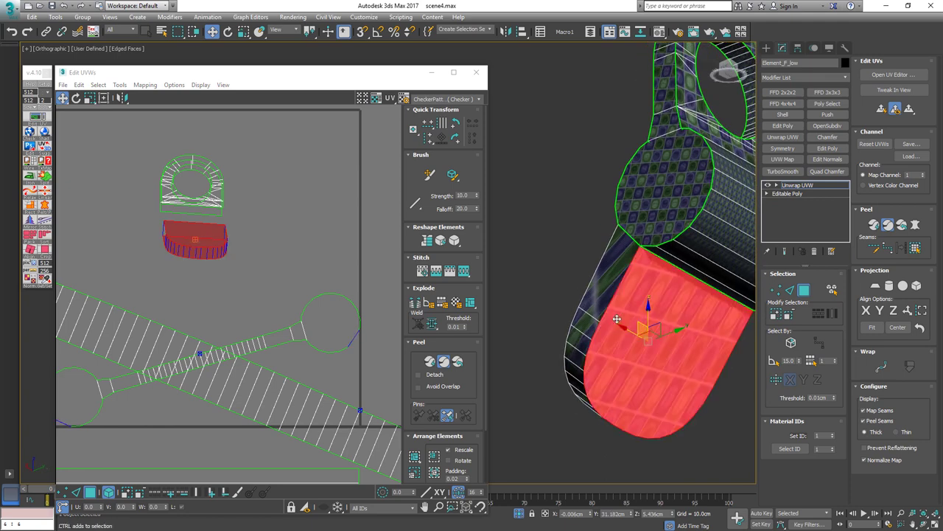
pyautogui.scroll(-4, 353, 238)
pyautogui.moveTo(294, 232); pyautogui.dragTo(241, 217, button='middle')
pyautogui.press('Return')
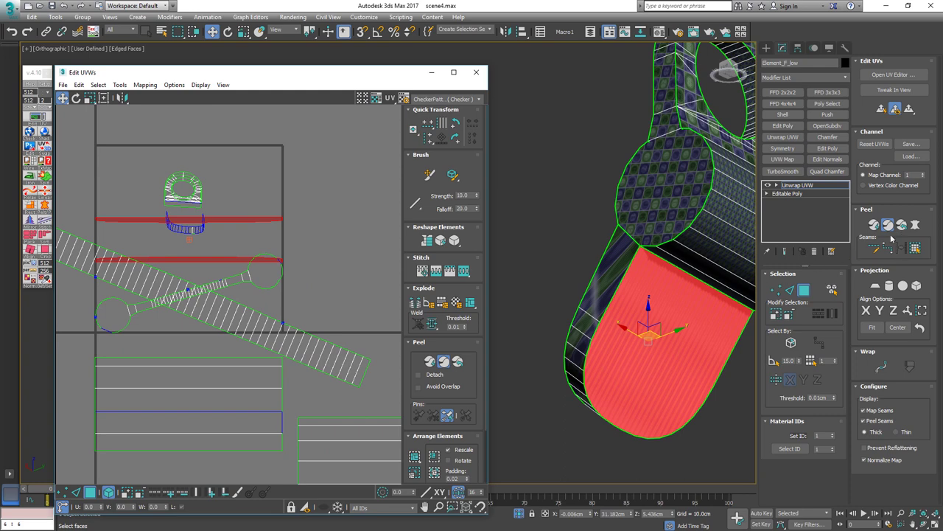
# Try peeling the tab's broad faces, restore their flat mapping, and move them outside the UV tile
pyautogui.click(888, 227)
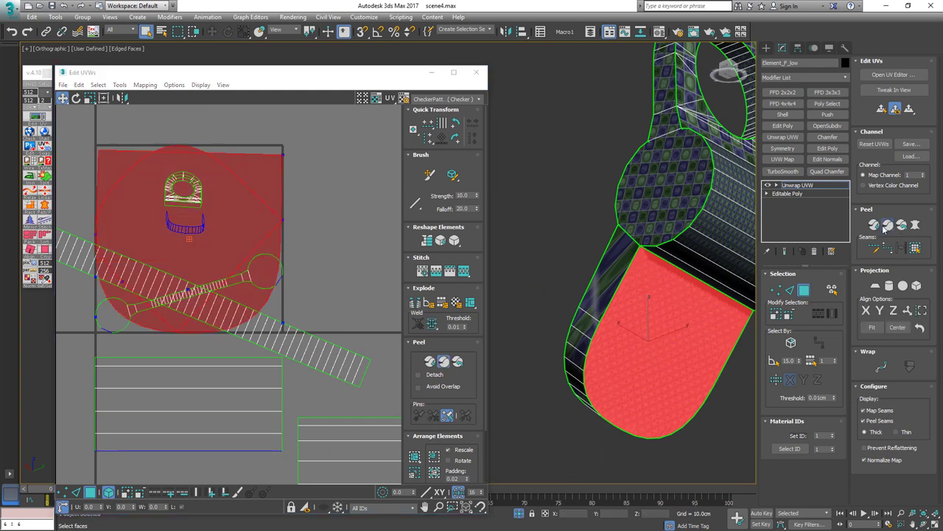
pyautogui.scroll(-3, 251, 261)
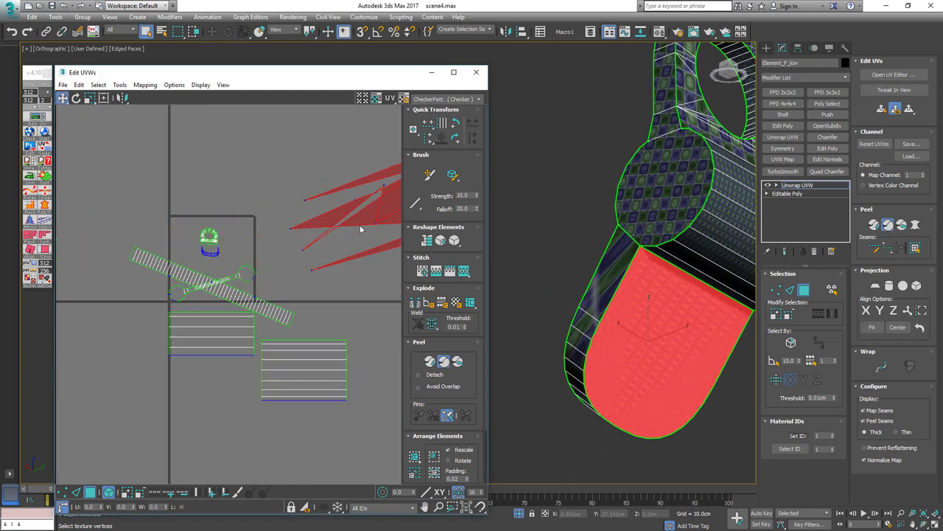
pyautogui.click(887, 226)
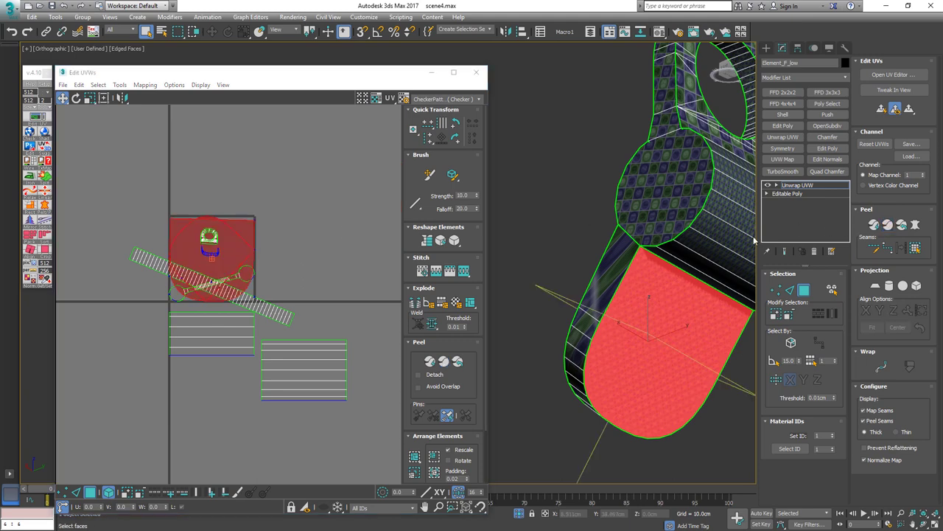
pyautogui.moveTo(234, 246); pyautogui.dragTo(368, 208)
# Peel the lower tab's rim shell and move the resulting strip to a clear area above the other shells
pyautogui.scroll(4, 199, 264)
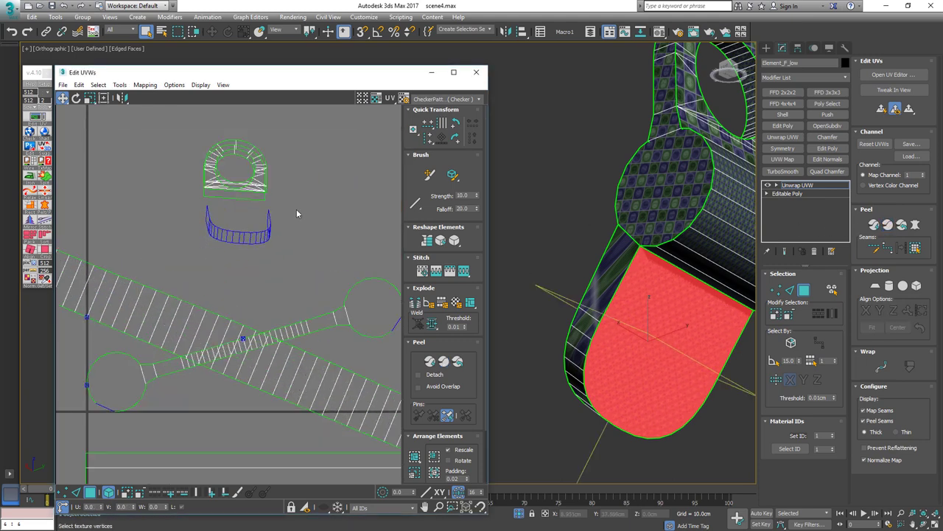
pyautogui.click(255, 238)
pyautogui.keyDown('alt'); pyautogui.moveTo(647, 151); pyautogui.dragTo(678, 331, button='middle'); pyautogui.keyUp('alt')
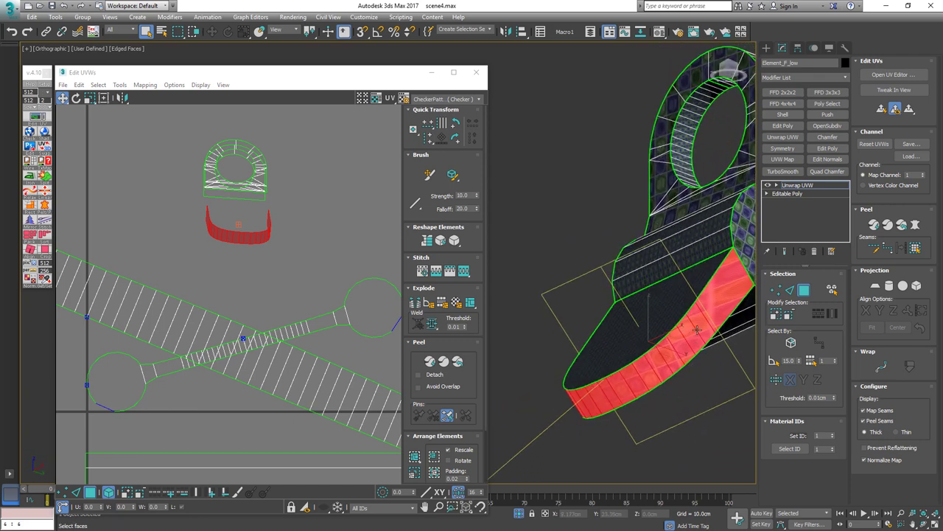
pyautogui.click(890, 228)
pyautogui.moveTo(237, 352); pyautogui.dragTo(253, 294, button='middle')
pyautogui.scroll(-1, 254, 294)
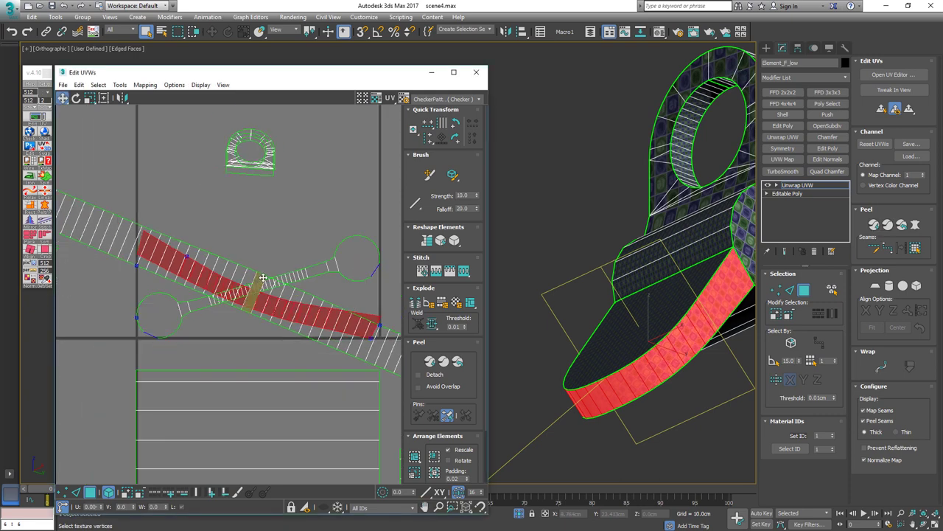
pyautogui.moveTo(262, 277); pyautogui.dragTo(351, 142)
pyautogui.moveTo(351, 140); pyautogui.dragTo(297, 249, button='middle')
# Rotate the tab rim strip to lie horizontally by aligning its shell to the middle cross edge
pyautogui.scroll(4, 297, 249)
pyautogui.press('2')
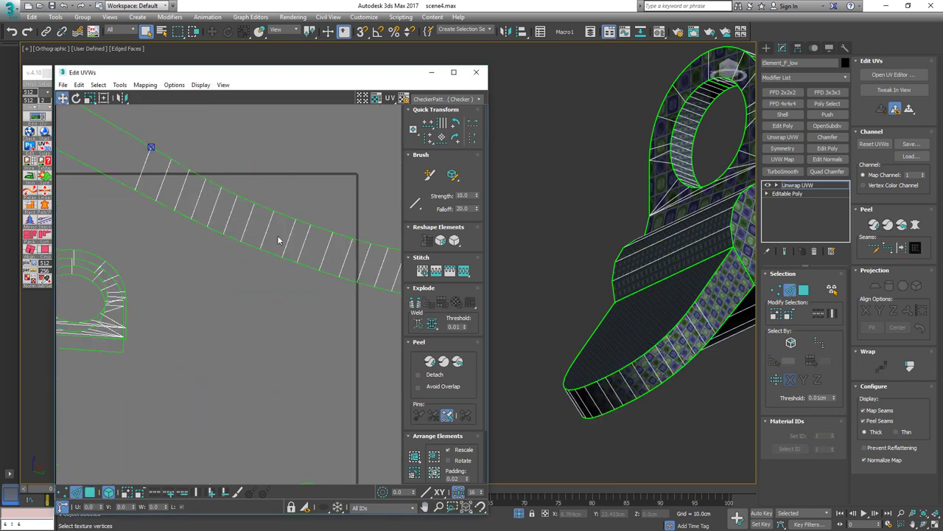
pyautogui.click(271, 231)
pyautogui.click(228, 240)
pyautogui.press('4')
pyautogui.click(266, 229)
pyautogui.keyDown('alt'); pyautogui.moveTo(555, 312); pyautogui.dragTo(670, 289, button='middle'); pyautogui.keyUp('alt')
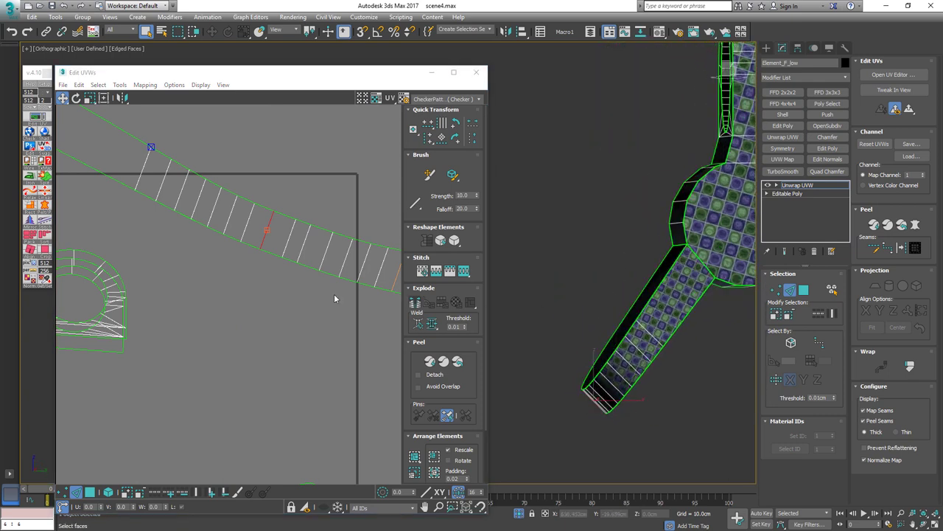
pyautogui.moveTo(224, 250); pyautogui.dragTo(234, 276, button='middle')
pyautogui.scroll(-2, 265, 260)
pyautogui.scroll(-1, 304, 274)
pyautogui.moveTo(294, 268); pyautogui.dragTo(269, 246, button='middle')
pyautogui.scroll(2, 230, 258)
pyautogui.click(215, 247)
pyautogui.click(30, 253)
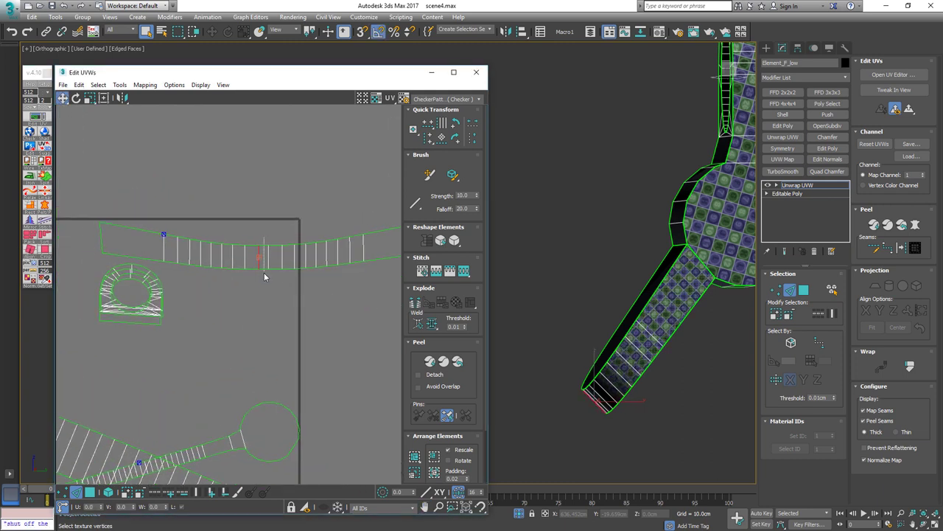
# Flatten both curved long borders of the tab rim strip into straight horizontal lines
pyautogui.click(264, 256)
pyautogui.click(154, 492)
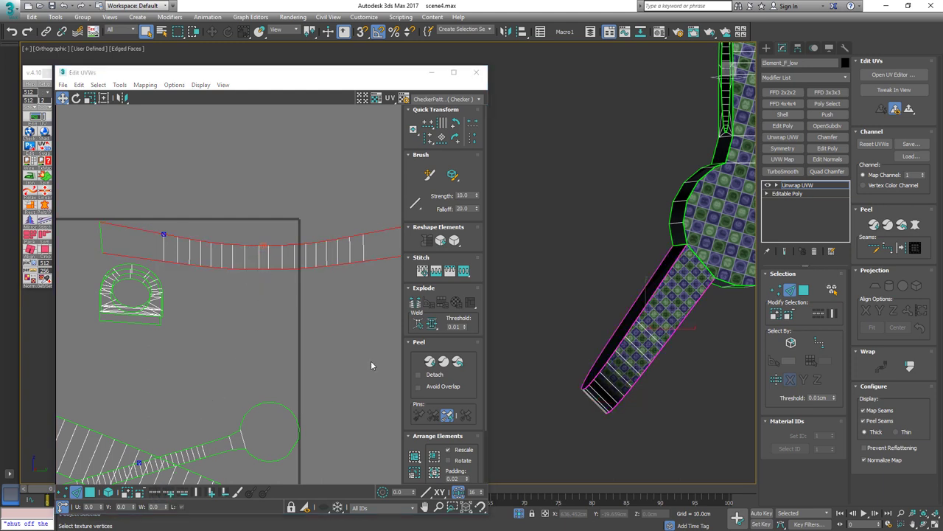
pyautogui.click(429, 129)
pyautogui.click(428, 139)
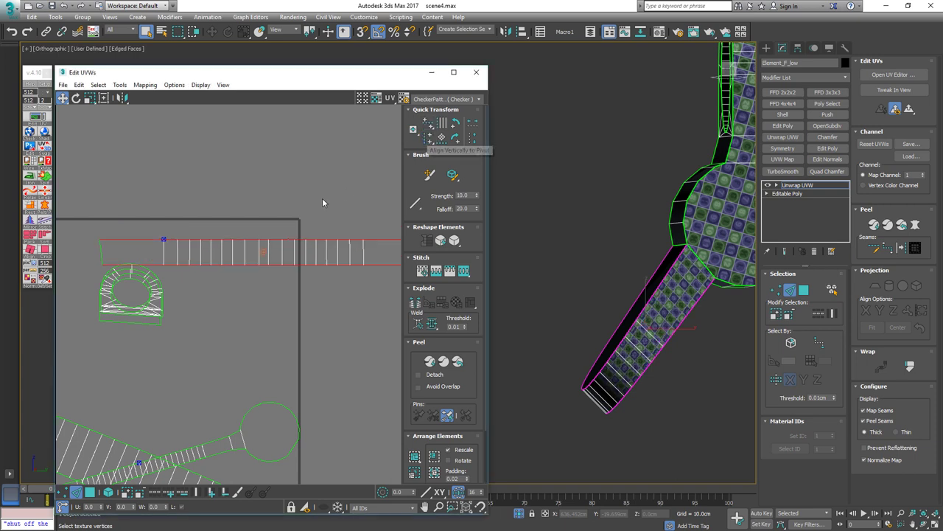
# Straighten every cross edge of the tab rim strip vertically, including the slanted end edges
pyautogui.moveTo(322, 204); pyautogui.dragTo(213, 188, button='middle')
pyautogui.click(309, 238)
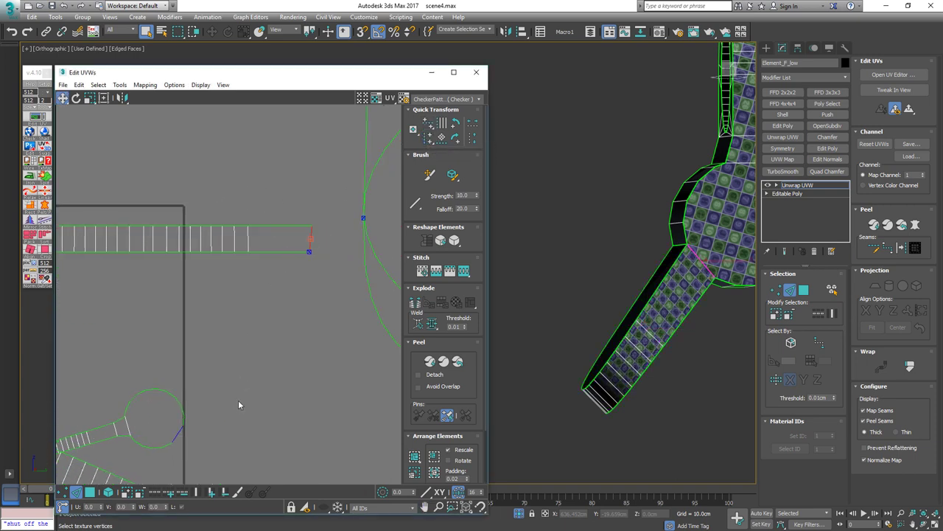
pyautogui.hotkey('ctrl', 'w')
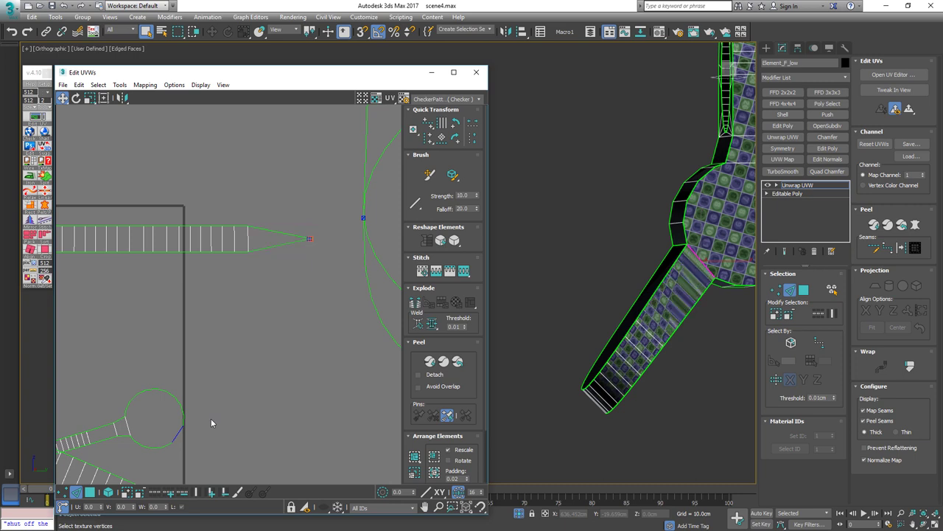
pyautogui.hotkey('ctrl', 'z')
pyautogui.hotkey('alt', 'r')
pyautogui.moveTo(204, 388); pyautogui.dragTo(325, 381, button='middle')
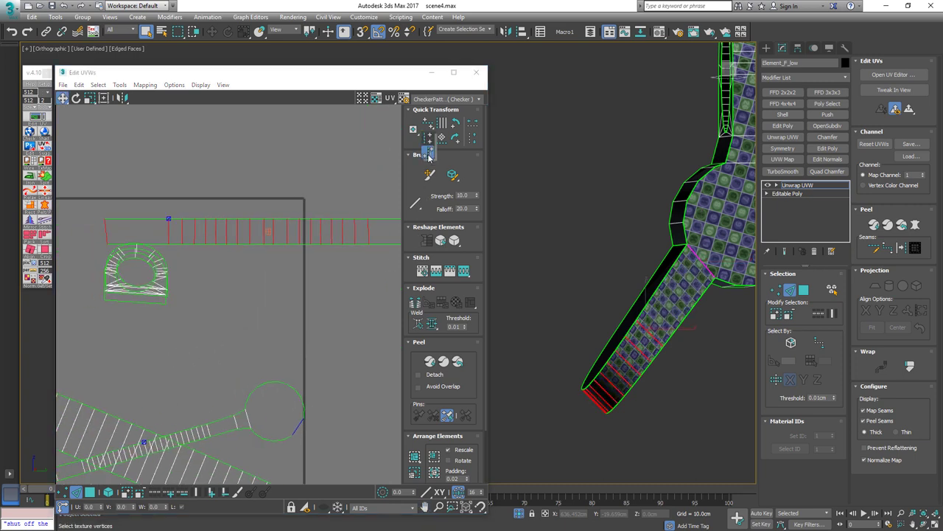
pyautogui.moveTo(292, 240); pyautogui.dragTo(184, 236, button='middle')
pyautogui.scroll(-2, 313, 292)
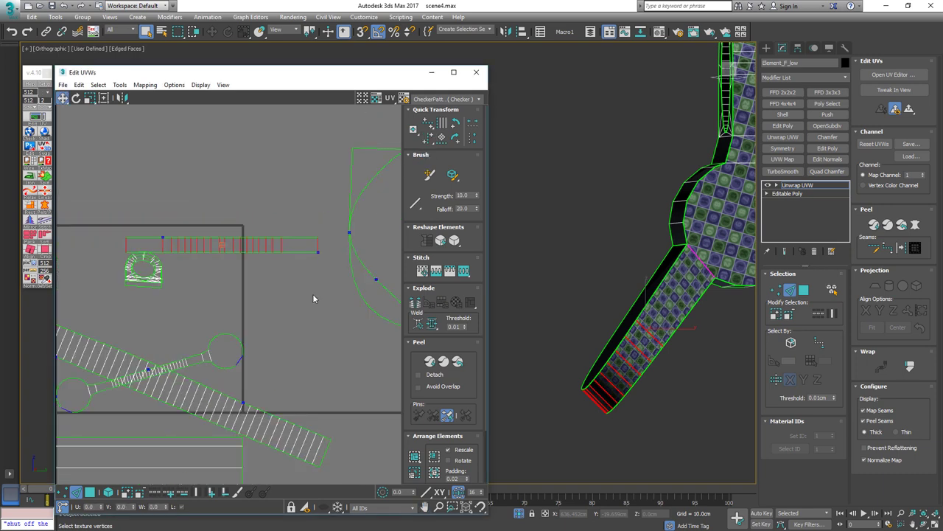
# Align the tab's two broad-face shells to the UV axes using their straight edges
pyautogui.click(313, 293)
pyautogui.scroll(-3, 332, 302)
pyautogui.moveTo(332, 302); pyautogui.dragTo(252, 293, button='middle')
pyautogui.scroll(3, 305, 288)
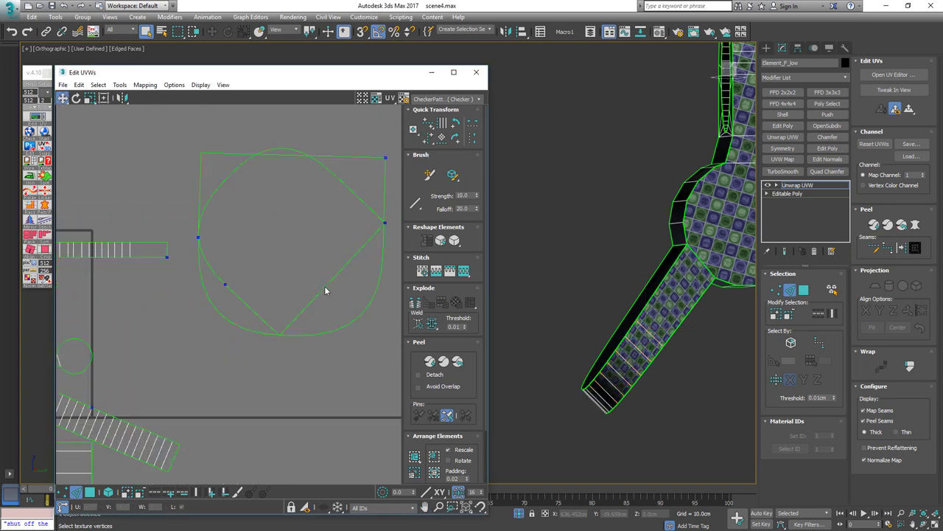
pyautogui.click(313, 293)
pyautogui.click(25, 249)
pyautogui.moveTo(238, 211); pyautogui.dragTo(272, 203, button='middle')
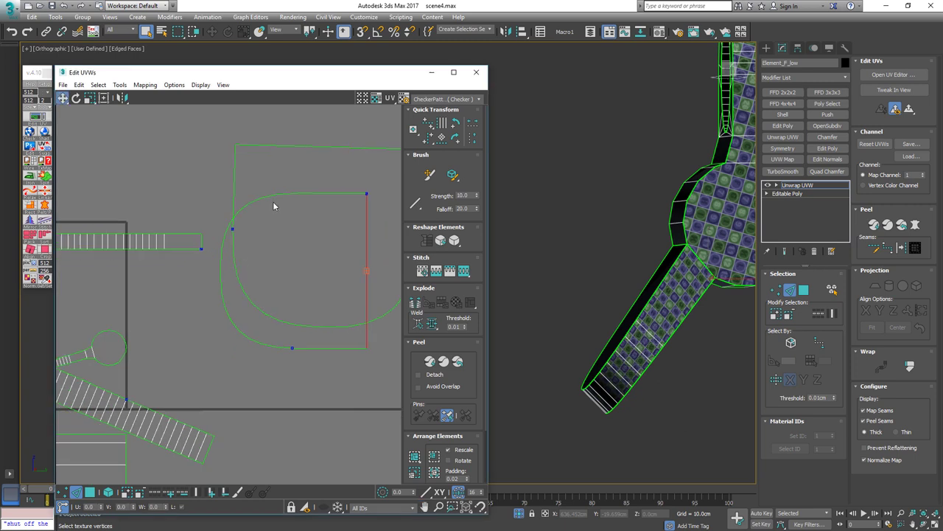
pyautogui.moveTo(314, 159); pyautogui.dragTo(314, 165)
pyautogui.click(30, 250)
# Align the wide tilted strip shell horizontally using one of its cross edges
pyautogui.moveTo(118, 362); pyautogui.dragTo(214, 296, button='middle')
pyautogui.scroll(3, 197, 317)
pyautogui.click(205, 277)
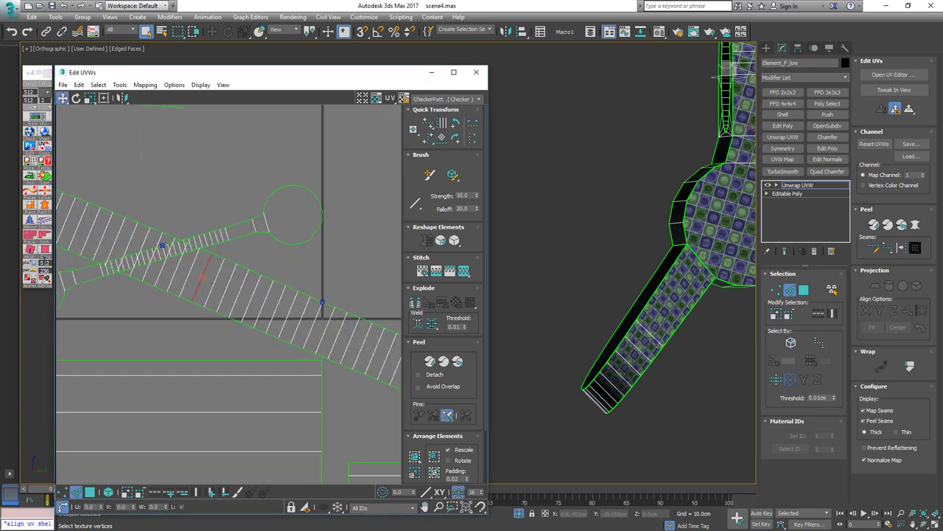
pyautogui.click(30, 250)
# Level the narrow rim strip with the round end caps by aligning its shell to a middle cross edge
pyautogui.moveTo(179, 262); pyautogui.dragTo(252, 261, button='middle')
pyautogui.scroll(5, 240, 258)
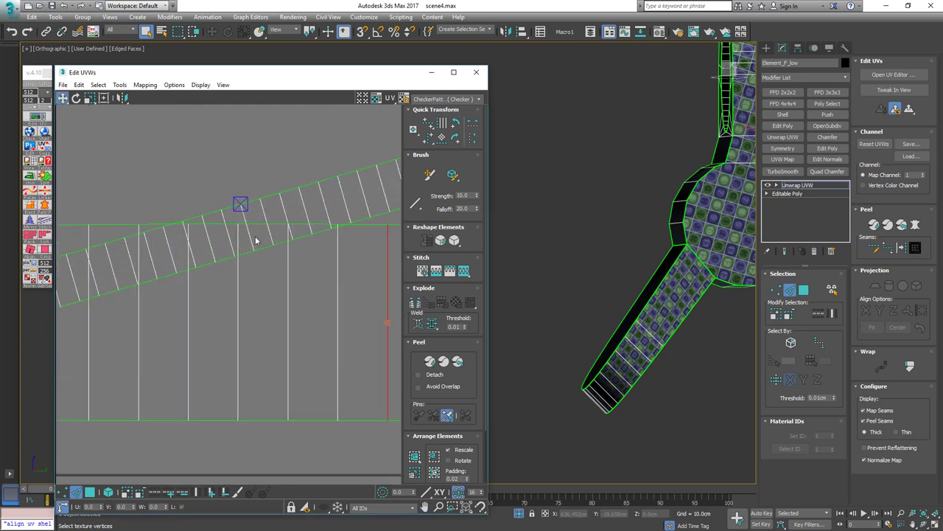
pyautogui.click(44, 251)
pyautogui.scroll(-2, 259, 291)
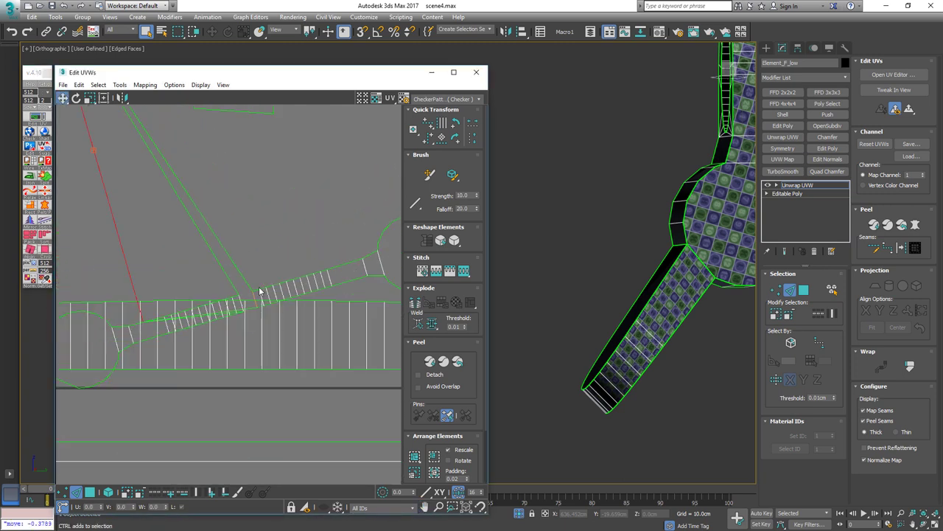
pyautogui.hotkey('ctrl', 'z')
pyautogui.scroll(4, 240, 304)
pyautogui.click(305, 273)
pyautogui.click(296, 276)
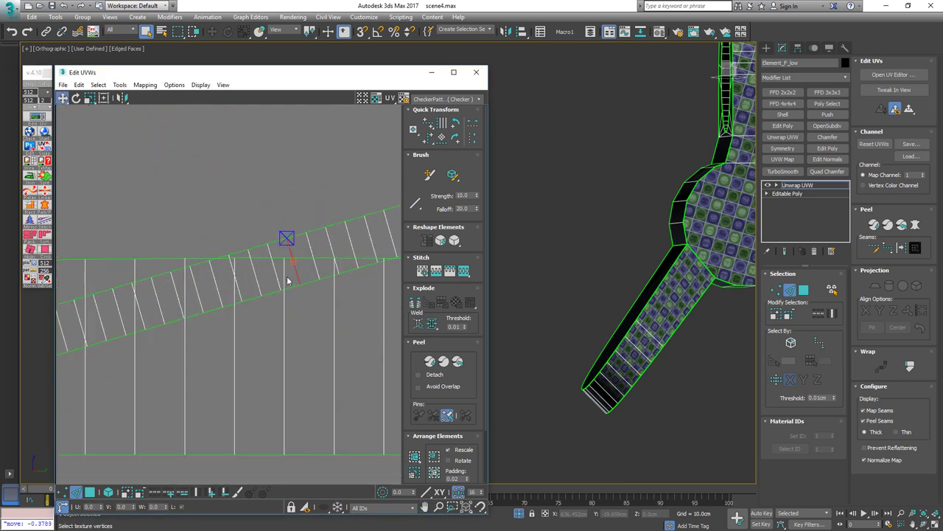
pyautogui.click(30, 254)
pyautogui.scroll(-3, 213, 290)
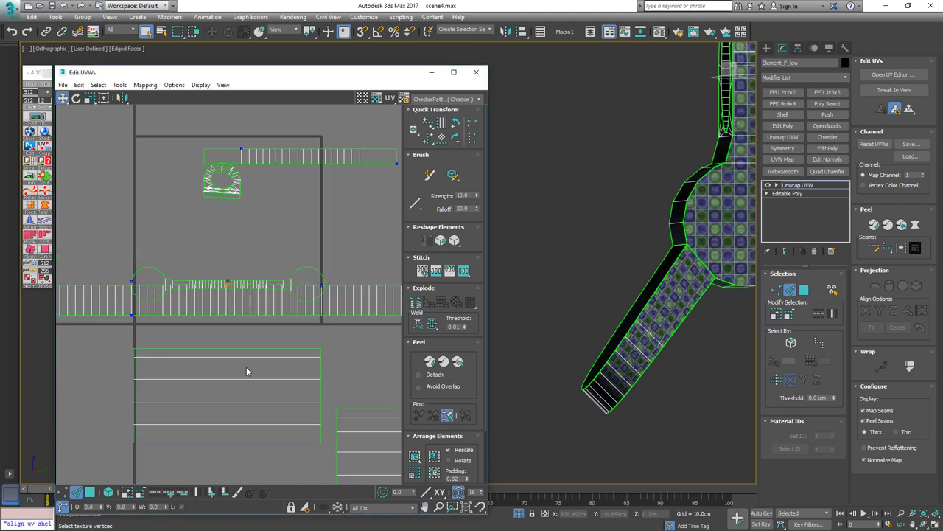
# Peel the small shells containing the ring's front and back faces
pyautogui.moveTo(246, 366); pyautogui.dragTo(224, 257, button='middle')
pyautogui.scroll(-4, 225, 257)
pyautogui.moveTo(269, 290); pyautogui.dragTo(275, 333, button='middle')
pyautogui.scroll(3, 245, 273)
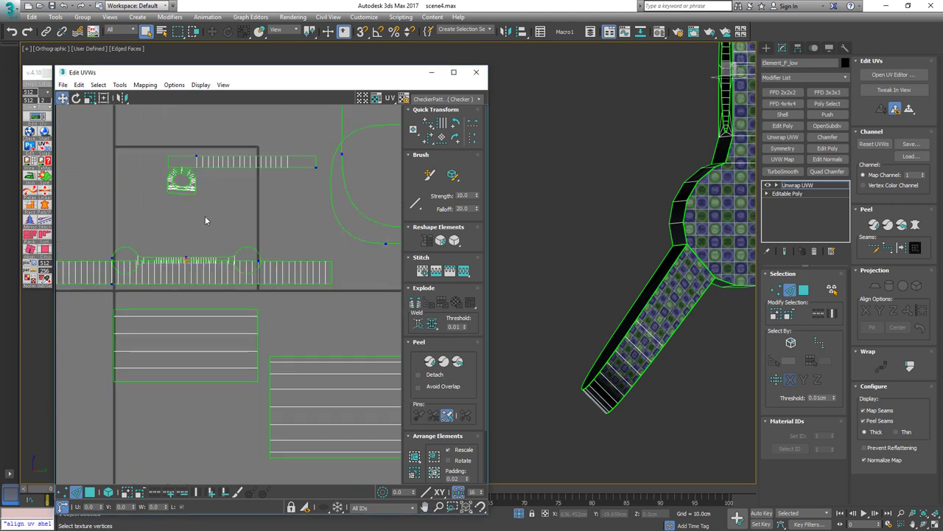
pyautogui.scroll(3, 205, 217)
pyautogui.press('3')
pyautogui.moveTo(202, 152); pyautogui.dragTo(124, 190)
pyautogui.press('4')
pyautogui.moveTo(175, 171); pyautogui.dragTo(195, 204)
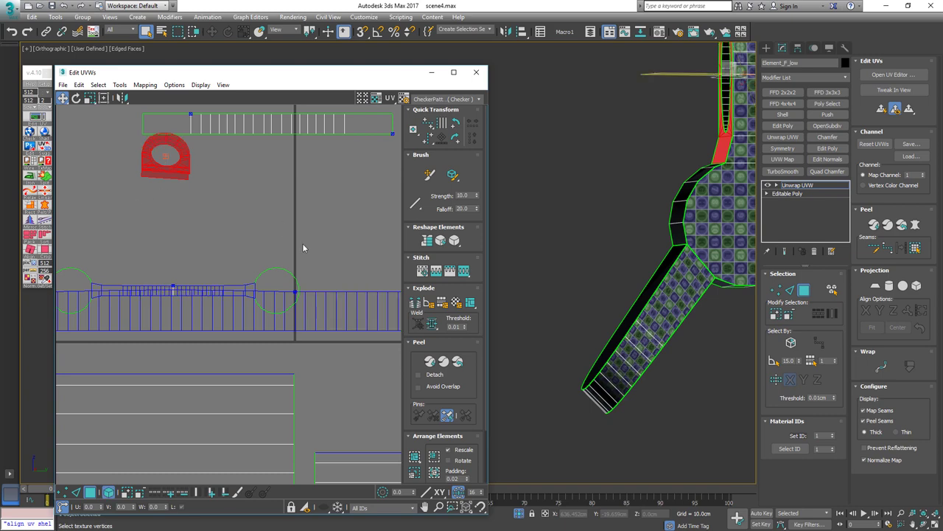
pyautogui.moveTo(643, 280); pyautogui.dragTo(562, 360, button='middle')
pyautogui.keyDown('alt'); pyautogui.moveTo(626, 321); pyautogui.dragTo(556, 312, button='middle'); pyautogui.keyUp('alt')
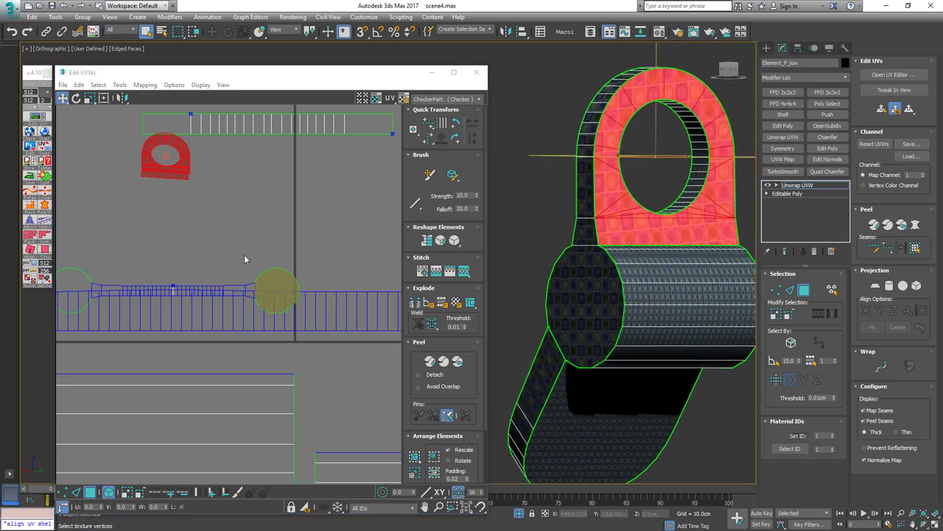
pyautogui.click(887, 225)
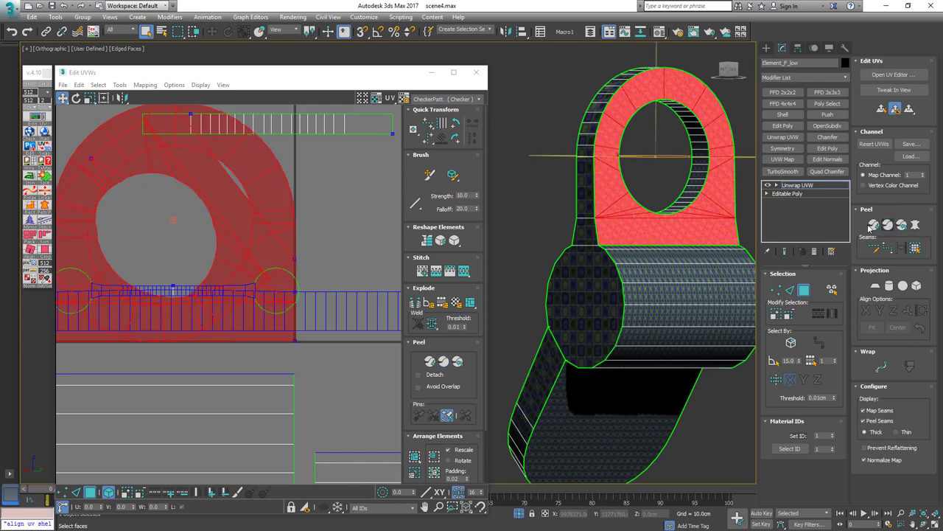
# Move one of the two overlapping ring face shells outside the UV tile, separating it from the other
pyautogui.scroll(-3, 336, 197)
pyautogui.click(339, 208)
pyautogui.click(305, 204)
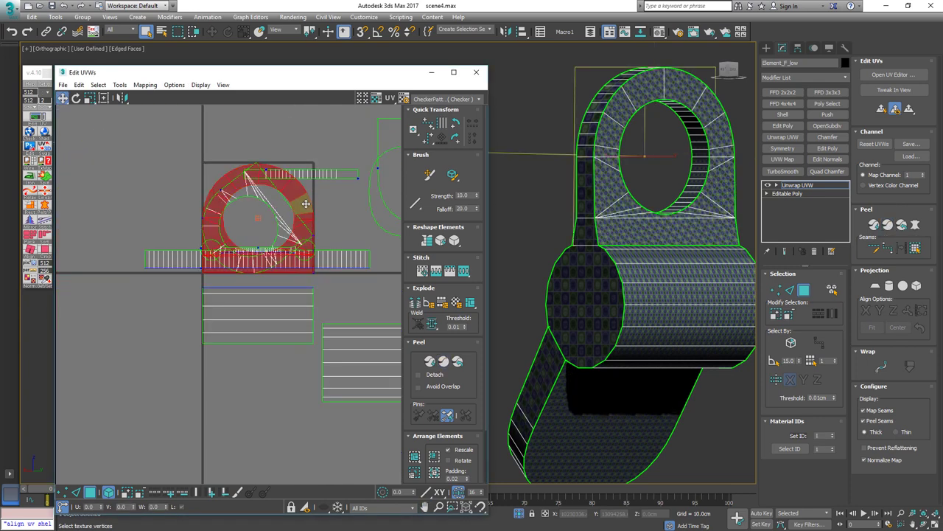
pyautogui.moveTo(305, 204); pyautogui.dragTo(110, 163)
# Align the tilted ring face shell to the UV axes using its straight base edge
pyautogui.scroll(4, 314, 199)
pyautogui.press('2')
pyautogui.click(232, 208)
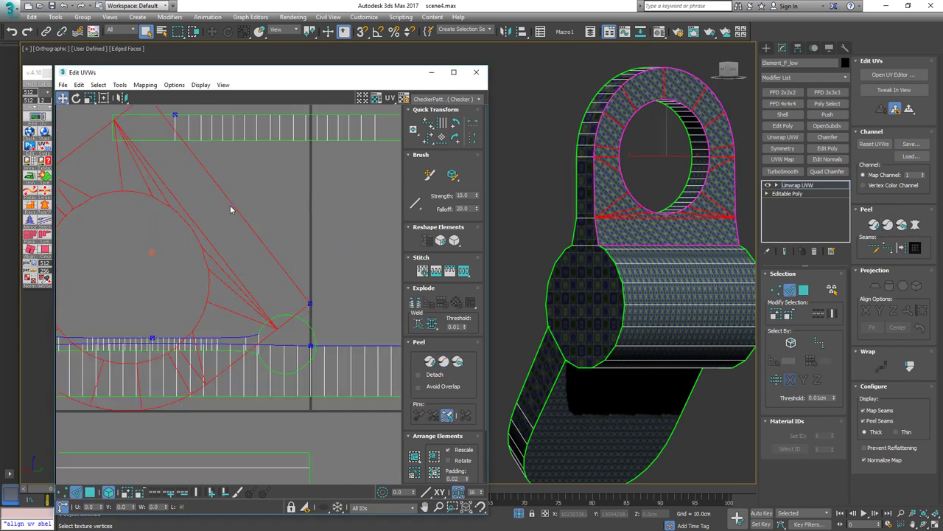
pyautogui.click(233, 209)
pyautogui.click(236, 210)
pyautogui.click(30, 249)
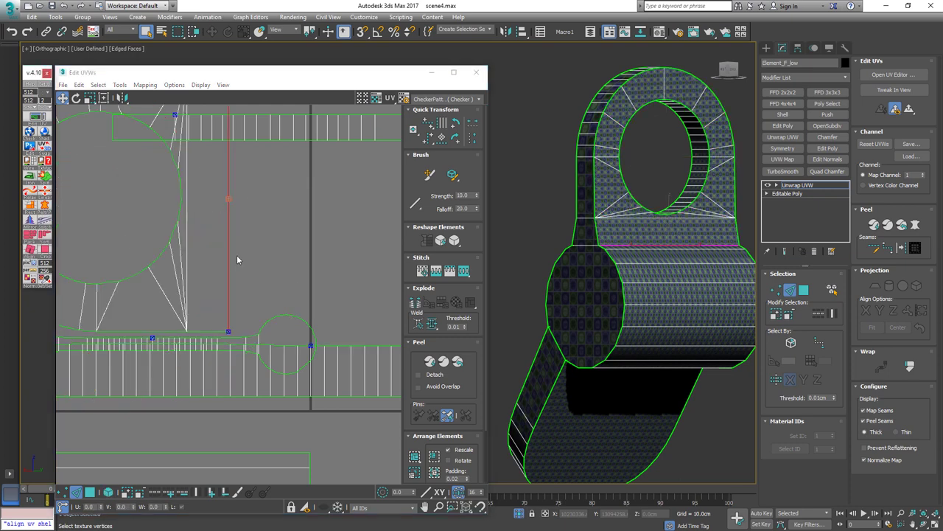
# Peel the cylinder's two side shells together and move them to the empty area below the UV tile
pyautogui.scroll(-4, 277, 210)
pyautogui.moveTo(367, 322); pyautogui.dragTo(244, 280, button='middle')
pyautogui.press('3')
pyautogui.moveTo(320, 255); pyautogui.dragTo(147, 360)
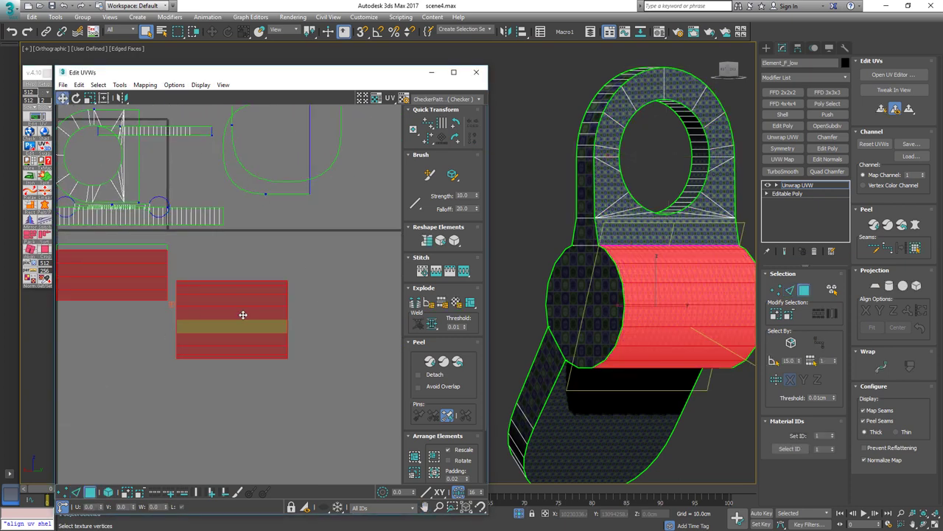
pyautogui.moveTo(242, 282); pyautogui.dragTo(251, 283, button='middle')
pyautogui.scroll(-3, 251, 285)
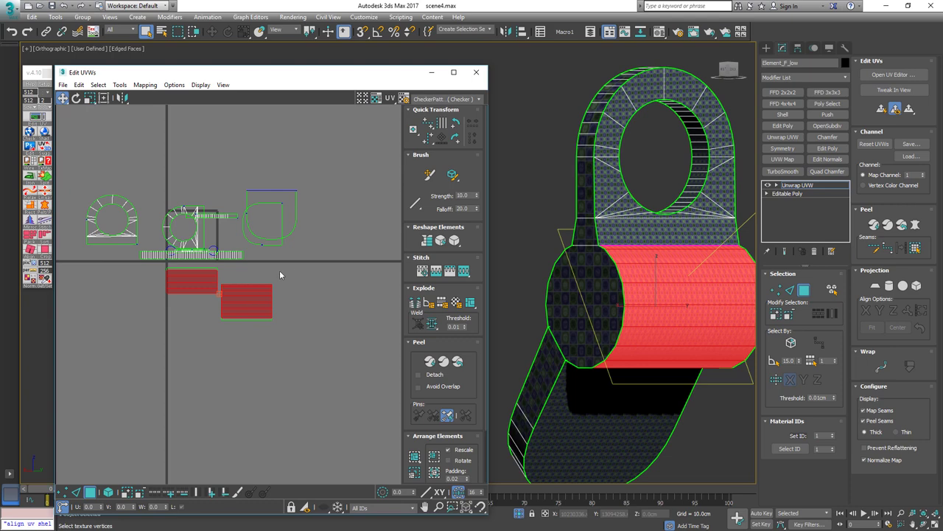
pyautogui.scroll(3, 691, 254)
pyautogui.keyDown('alt'); pyautogui.moveTo(667, 252); pyautogui.dragTo(617, 278, button='middle'); pyautogui.keyUp('alt')
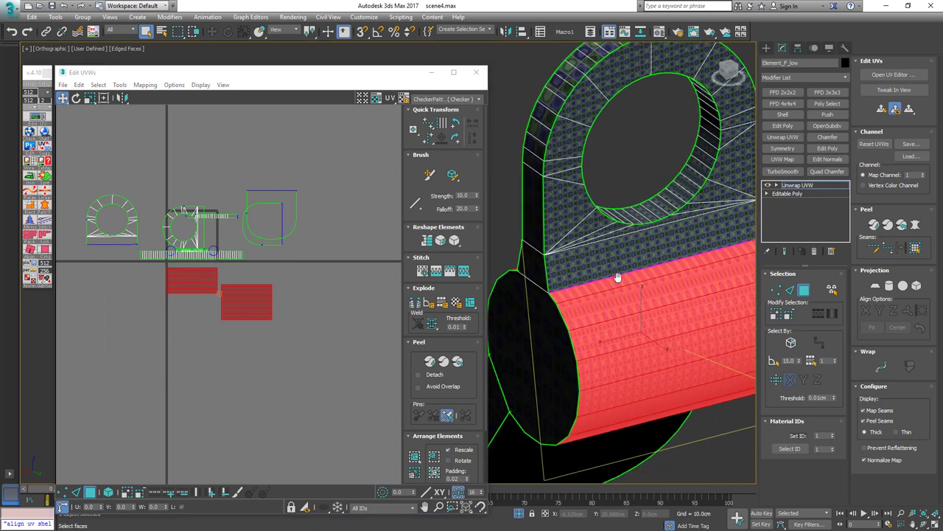
pyautogui.scroll(5, 588, 213)
pyautogui.click(901, 225)
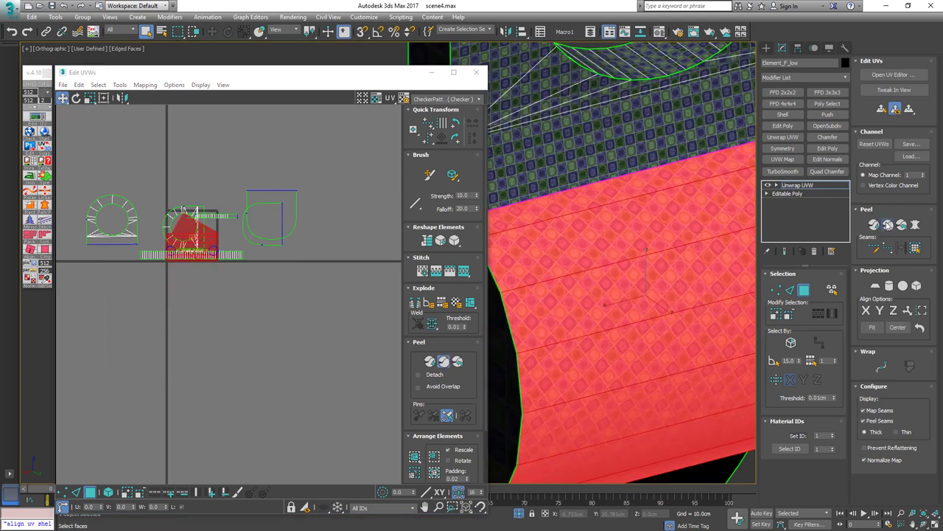
pyautogui.moveTo(198, 231); pyautogui.dragTo(227, 315)
pyautogui.scroll(4, 227, 316)
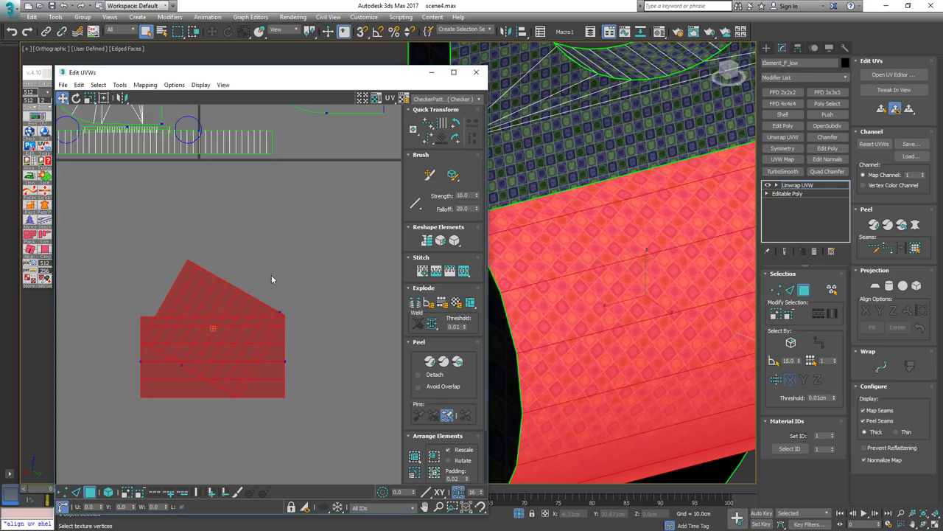
# Align the tilted cylinder side shell to the UV axes using one of its straight edges
pyautogui.click(271, 276)
pyautogui.scroll(4, 216, 281)
pyautogui.press('2')
pyautogui.click(122, 270)
pyautogui.click(47, 261)
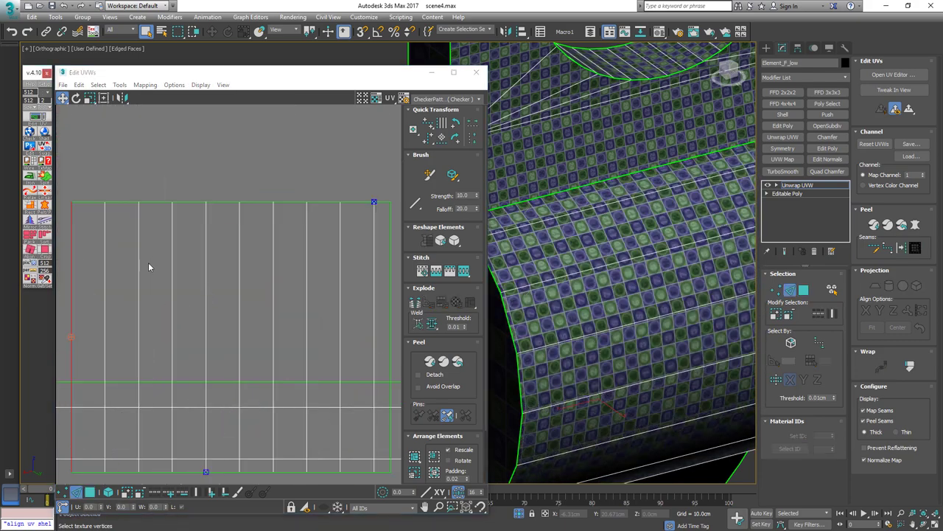
# Collapse the unwrapped ring part to Editable Poly and exit isolation to show the whole gun sight
pyautogui.scroll(-8, 233, 251)
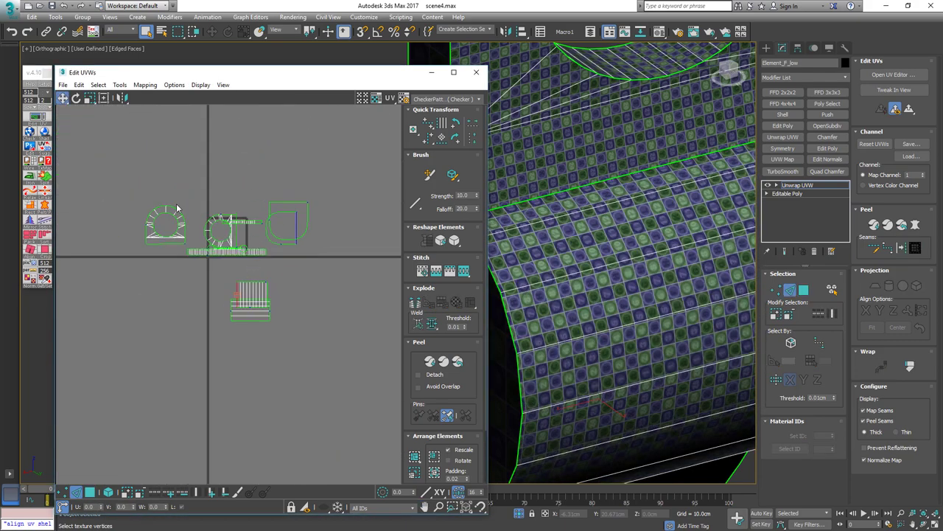
pyautogui.scroll(-5, 621, 255)
pyautogui.keyDown('alt'); pyautogui.moveTo(621, 255); pyautogui.dragTo(673, 225, button='middle'); pyautogui.keyUp('alt')
pyautogui.hotkey('ctrl', 'e')
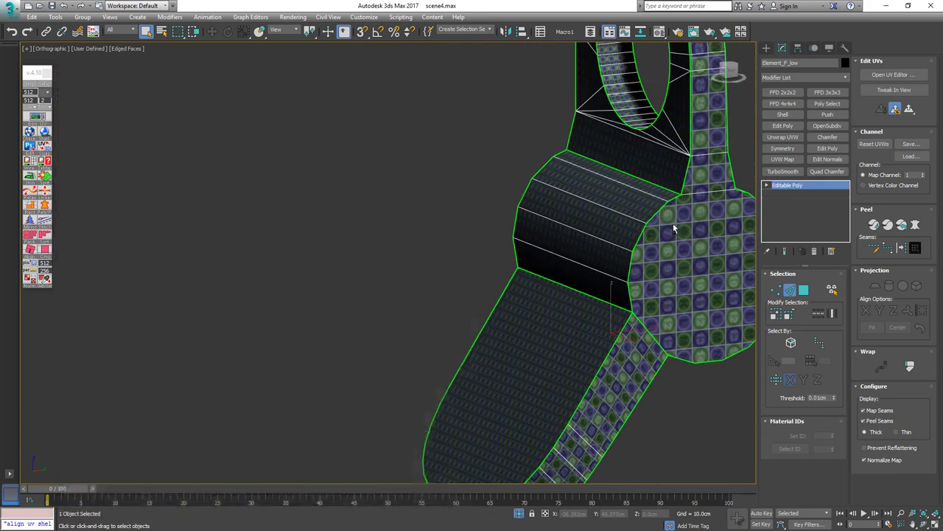
pyautogui.hotkey('alt', 'q')
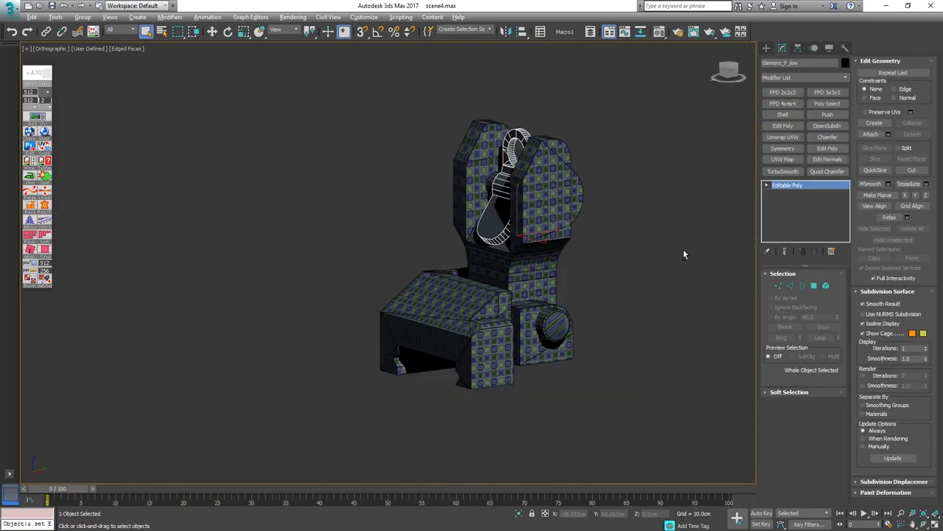
# Isolate the round knob on the base's side and open its UVs in an Unwrap UVW editor
pyautogui.click(558, 321)
pyautogui.scroll(5, 555, 322)
pyautogui.hotkey('alt', 'q')
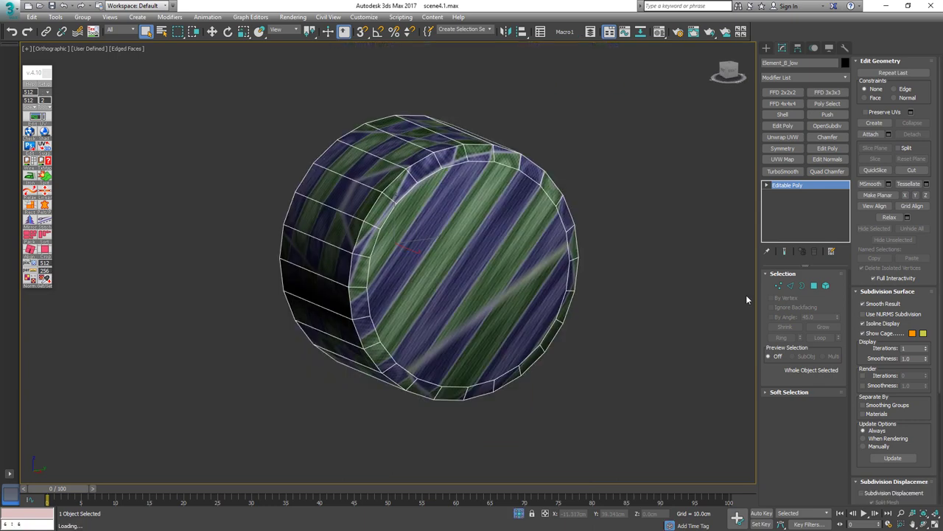
pyautogui.hotkey('ctrl', 'e')
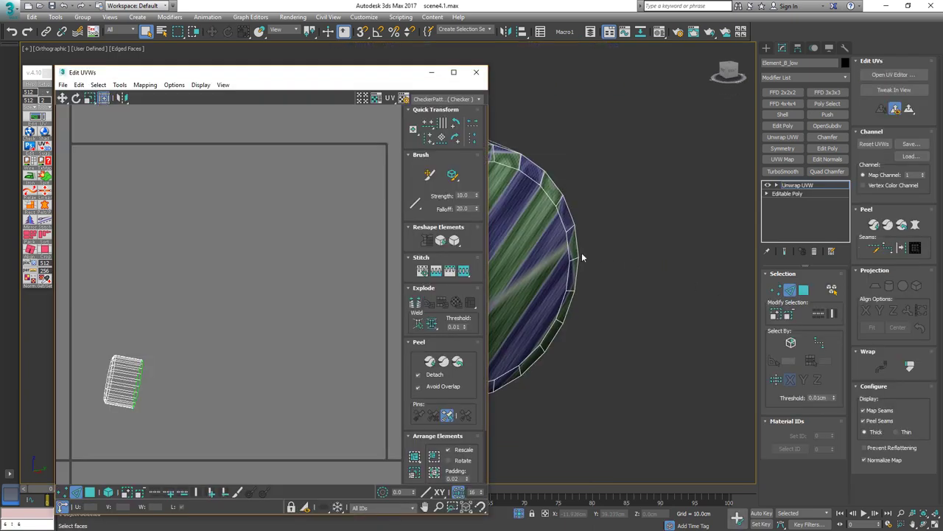
pyautogui.moveTo(578, 252); pyautogui.dragTo(708, 263, button='middle')
pyautogui.scroll(-2, 700, 263)
# Unfold the knob's side wall into a straight strip from one of its edges running between the two rims
pyautogui.keyDown('alt'); pyautogui.moveTo(689, 294); pyautogui.dragTo(666, 231, button='middle'); pyautogui.keyUp('alt')
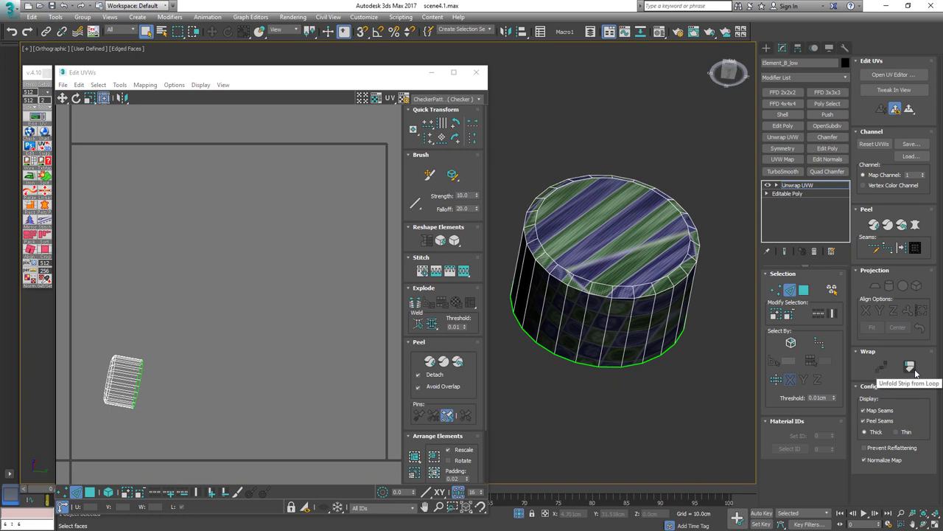
pyautogui.keyDown('alt'); pyautogui.moveTo(740, 329); pyautogui.dragTo(656, 266, button='middle'); pyautogui.keyUp('alt')
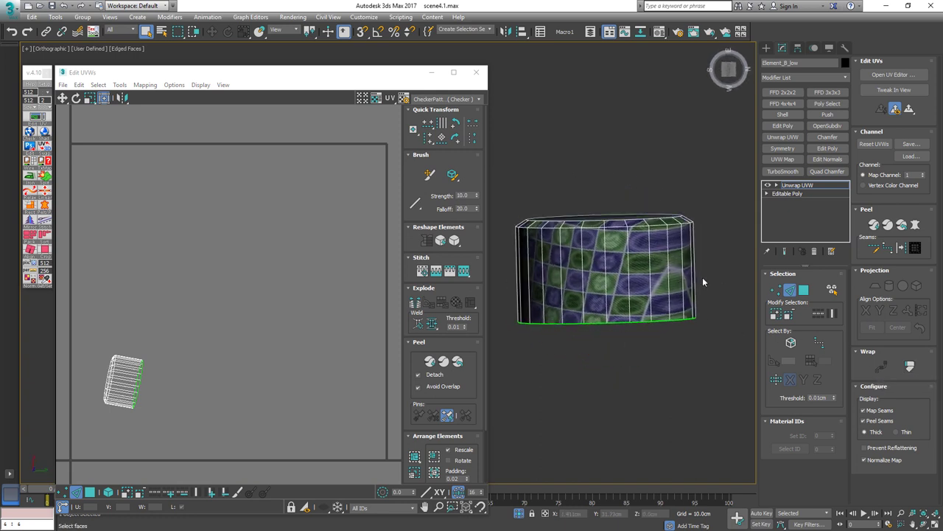
pyautogui.click(791, 291)
pyautogui.click(605, 280)
pyautogui.moveTo(271, 302); pyautogui.dragTo(340, 276, button='middle')
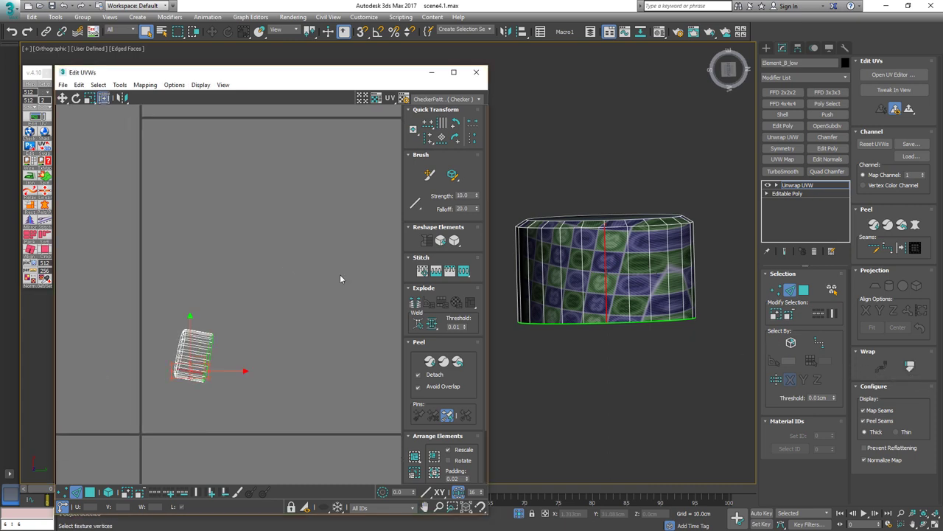
pyautogui.click(877, 364)
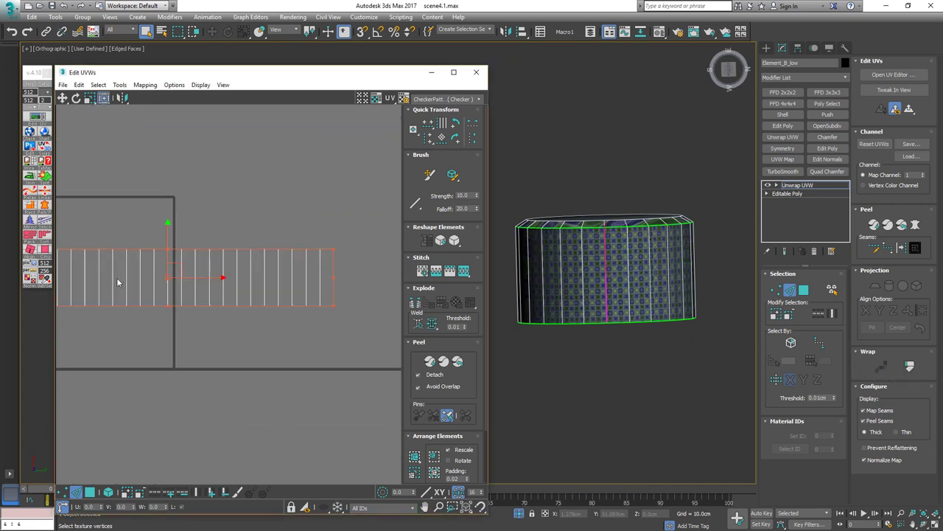
pyautogui.moveTo(197, 273); pyautogui.dragTo(396, 239, button='middle')
pyautogui.moveTo(266, 293); pyautogui.dragTo(270, 297, button='middle')
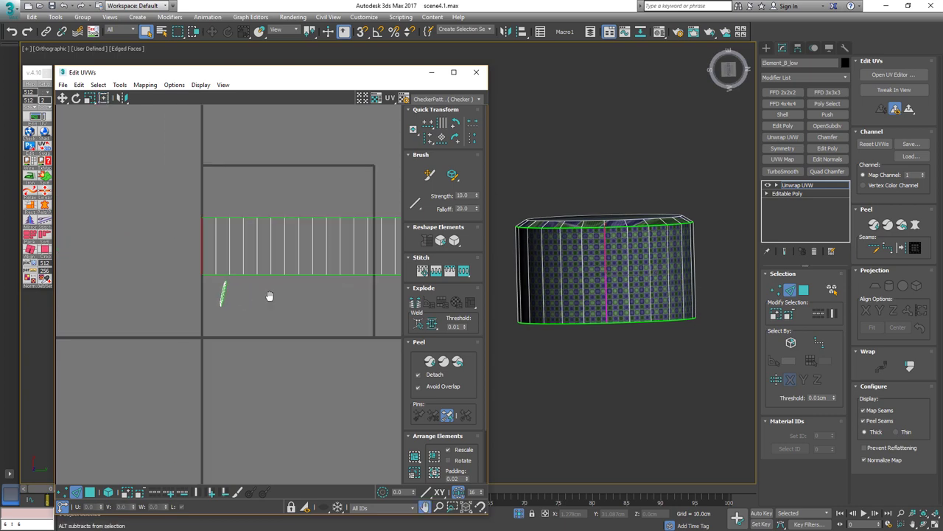
# Select the knob's cap polygons in the UV editor and planar map them into a flat circle
pyautogui.scroll(1, 270, 296)
pyautogui.press('3')
pyautogui.hotkey('ctrl', 'a')
pyautogui.click(211, 290)
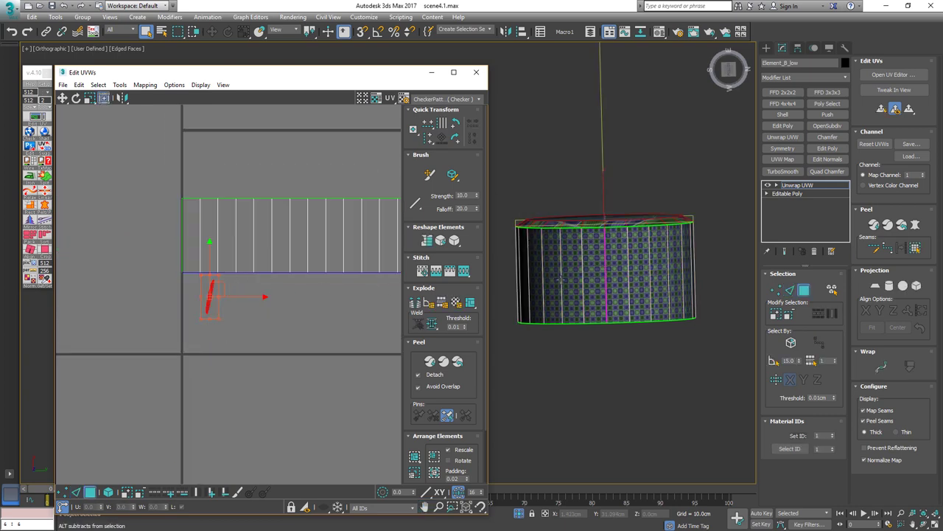
pyautogui.keyDown('alt'); pyautogui.moveTo(549, 222); pyautogui.dragTo(572, 286, button='middle'); pyautogui.keyUp('alt')
pyautogui.moveTo(571, 286); pyautogui.dragTo(580, 363, button='middle')
pyautogui.press('Return')
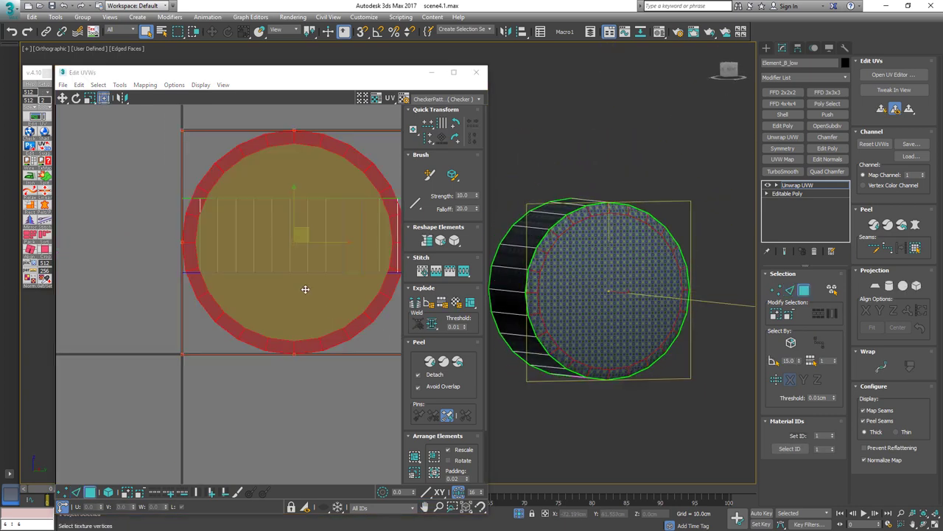
# Peel the knob's round cap shell and collapse the unwrapped knob to Editable Poly
pyautogui.moveTo(305, 288); pyautogui.dragTo(278, 297, button='middle')
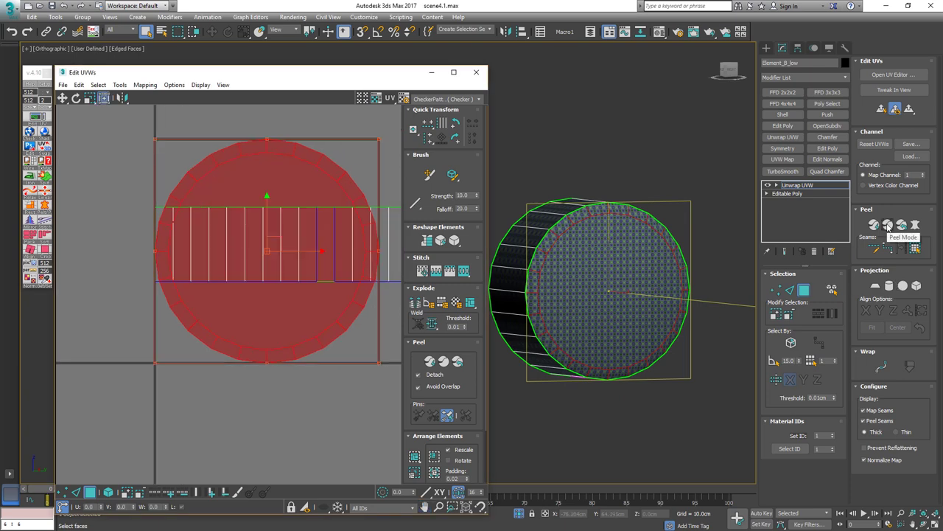
pyautogui.click(887, 225)
pyautogui.click(309, 245)
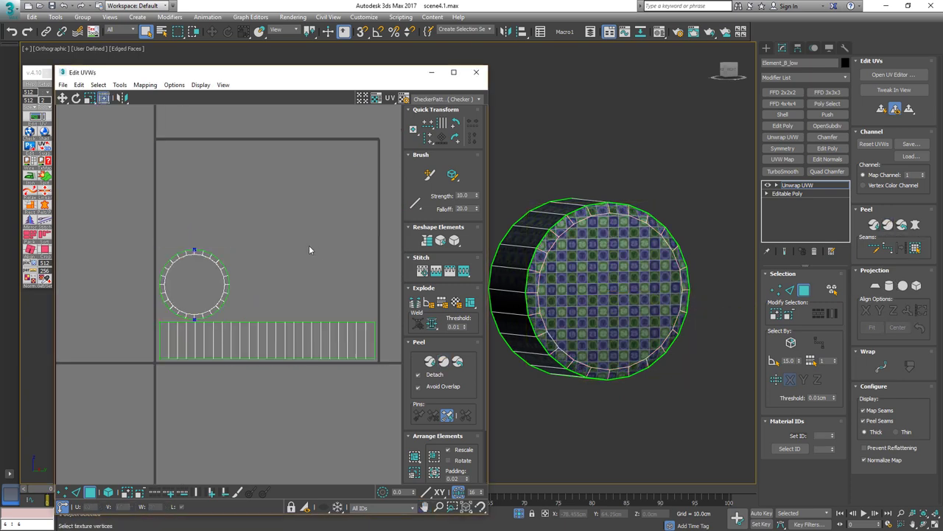
pyautogui.keyDown('alt'); pyautogui.moveTo(562, 258); pyautogui.dragTo(625, 274, button='middle'); pyautogui.keyUp('alt')
pyautogui.hotkey('alt', 'c')
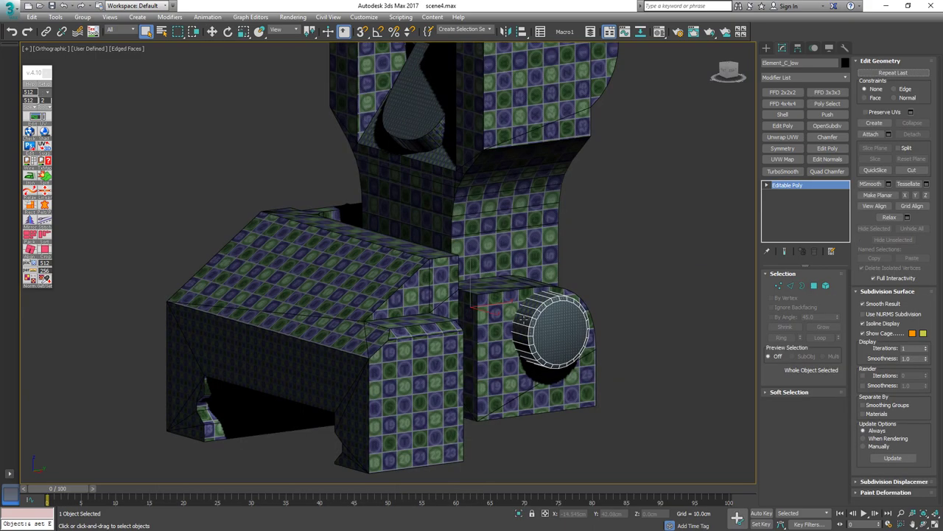
# Isolate the hinge pin cylinder between the two uprights and open its UVs in an Unwrap UVW editor
pyautogui.moveTo(457, 263); pyautogui.dragTo(463, 284, button='middle')
pyautogui.scroll(5, 536, 342)
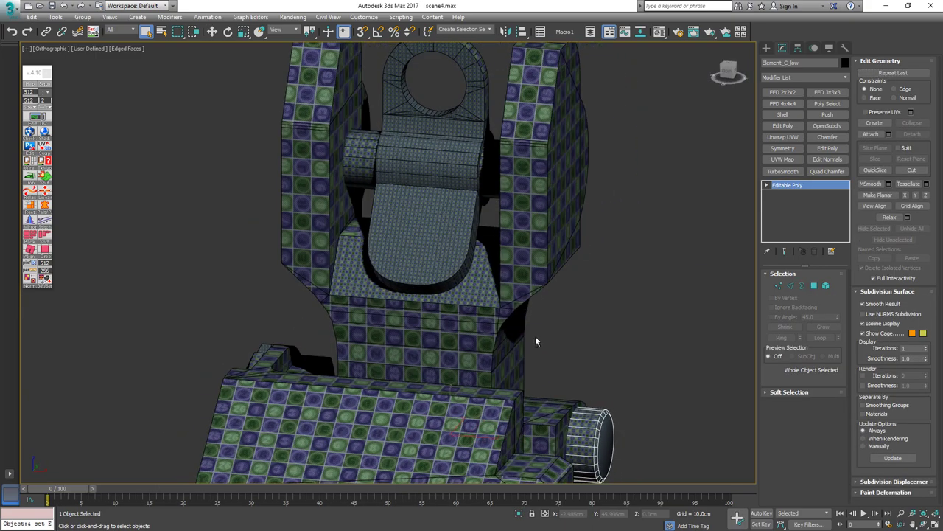
pyautogui.click(358, 153)
pyautogui.hotkey('alt', 'q')
pyautogui.keyDown('alt'); pyautogui.moveTo(387, 169); pyautogui.dragTo(416, 123, button='middle'); pyautogui.keyUp('alt')
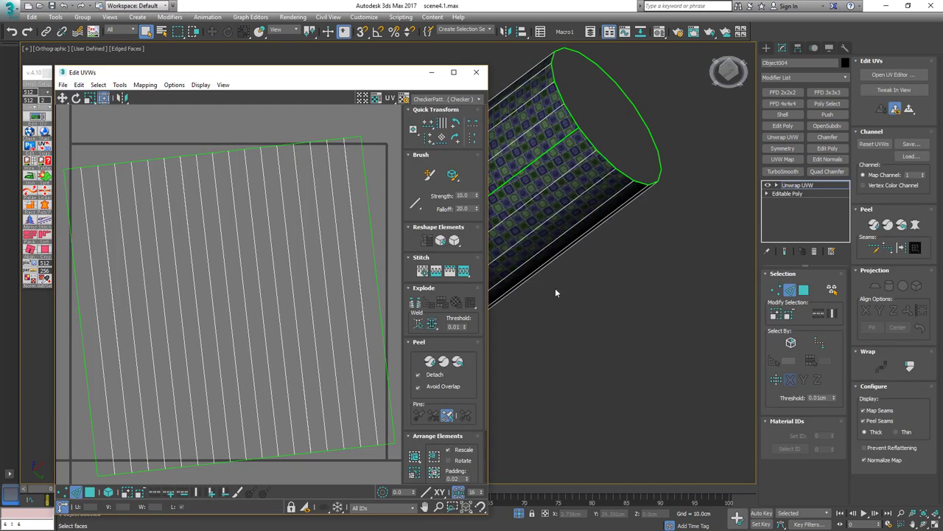
# Unfold the hinge pin cylinder into a straight rectangular strip from one of its lengthwise edges
pyautogui.keyDown('alt'); pyautogui.moveTo(553, 282); pyautogui.dragTo(661, 250, button='middle'); pyautogui.keyUp('alt')
pyautogui.click(644, 232)
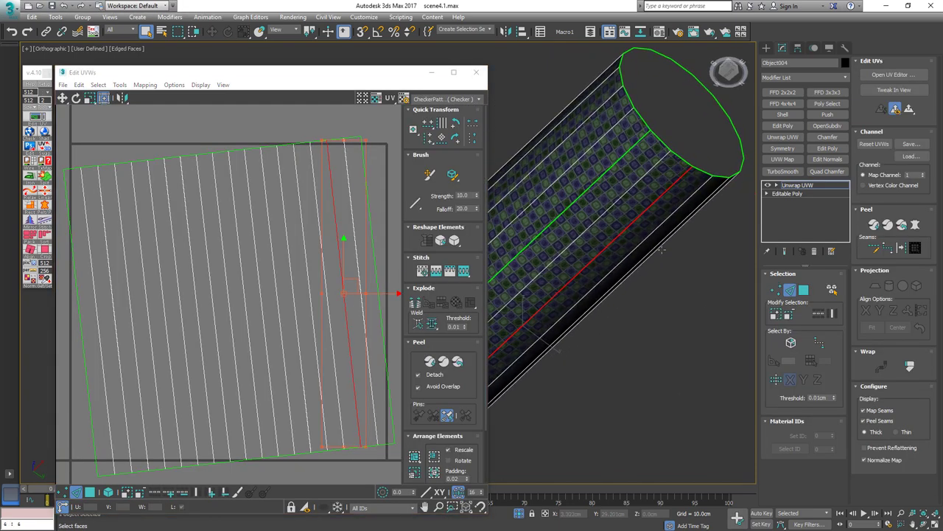
pyautogui.click(911, 368)
pyautogui.moveTo(80, 256); pyautogui.dragTo(265, 287, button='middle')
pyautogui.scroll(-2, 266, 285)
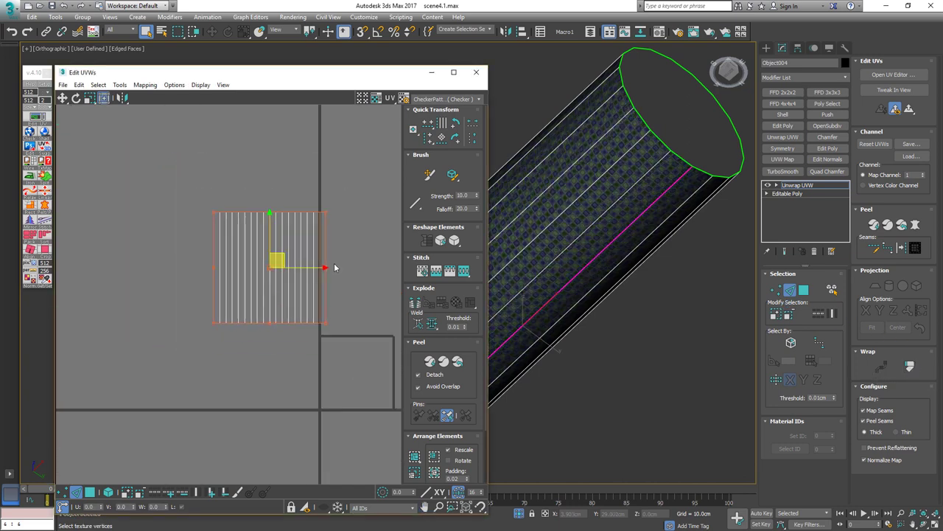
pyautogui.keyDown('alt'); pyautogui.moveTo(565, 285); pyautogui.dragTo(585, 295, button='middle'); pyautogui.keyUp('alt')
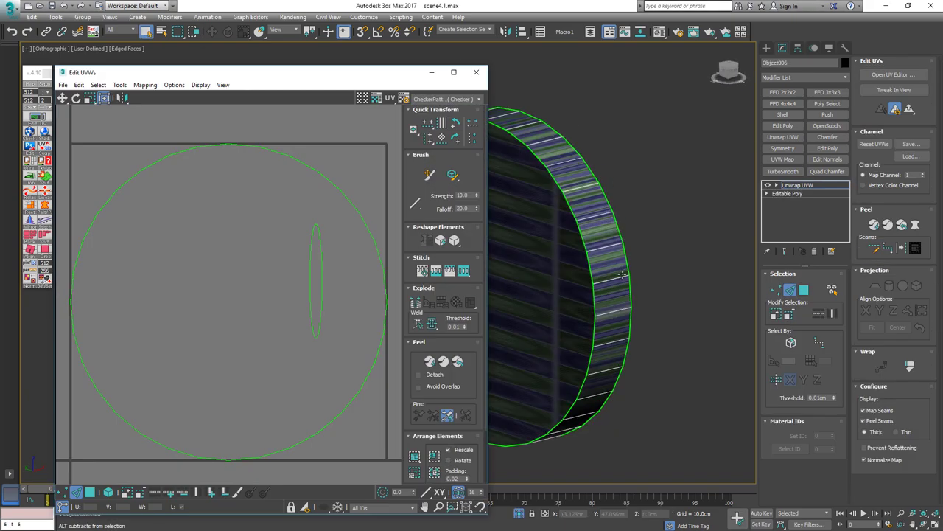
# Unfold the thin disc's rim into a straight strip from one of the short edges across it
pyautogui.keyDown('alt'); pyautogui.moveTo(623, 274); pyautogui.dragTo(685, 289, button='middle'); pyautogui.keyUp('alt')
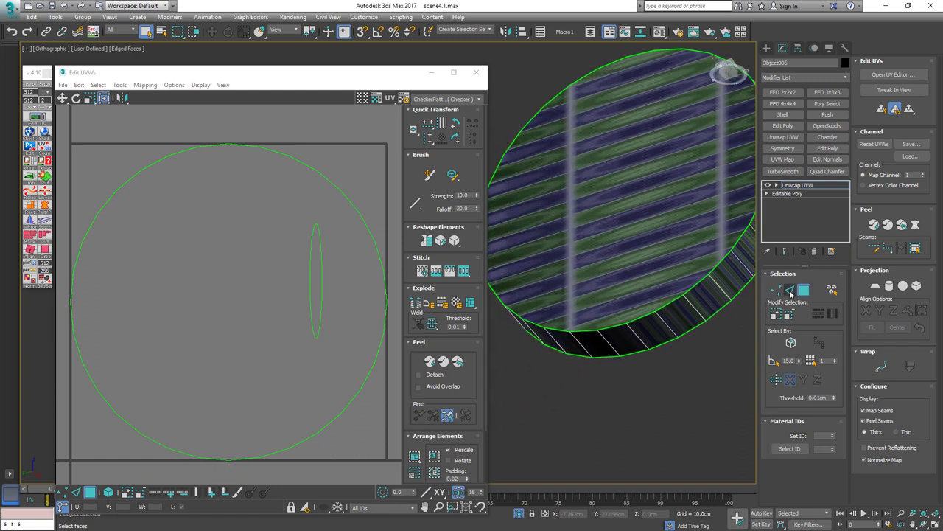
pyautogui.click(791, 291)
pyautogui.click(632, 335)
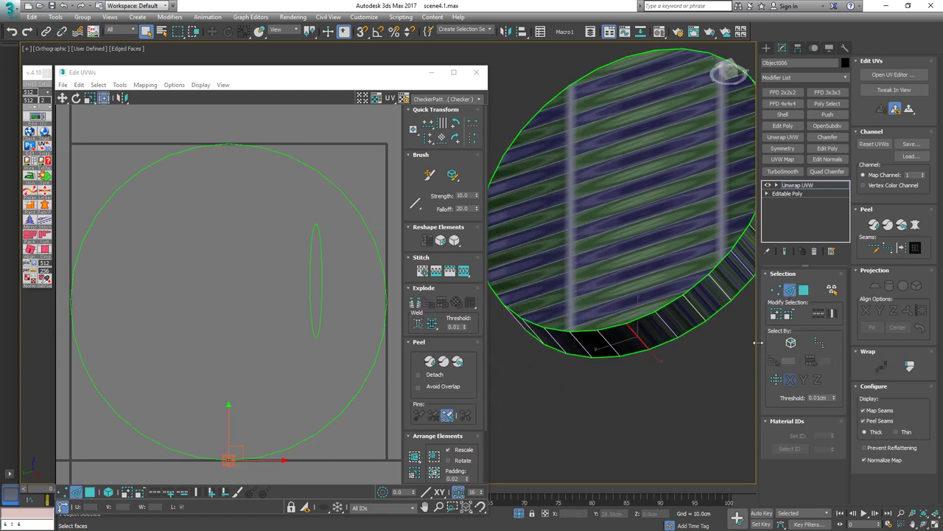
pyautogui.click(911, 366)
pyautogui.scroll(-4, 251, 298)
pyautogui.scroll(3, 171, 313)
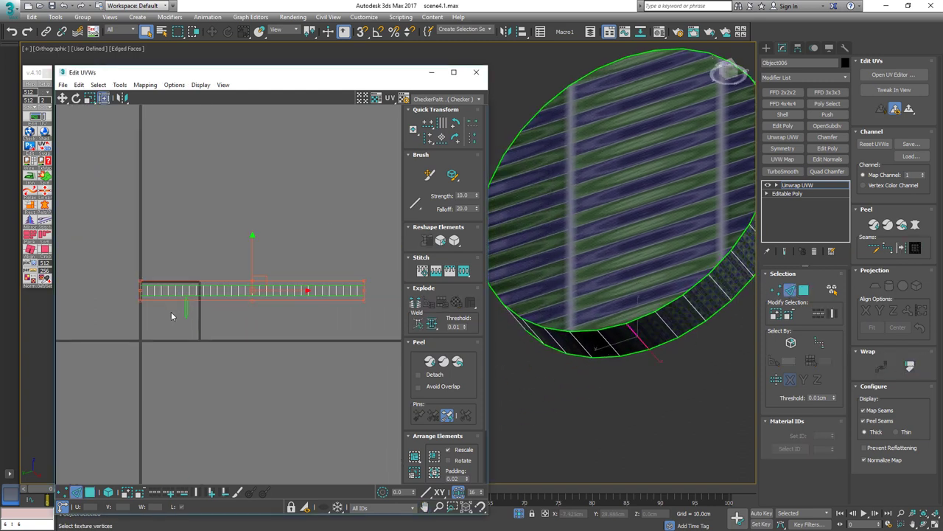
# Select the disc's flat face in the UV editor and planar map it into an undistorted circle
pyautogui.press('3')
pyautogui.moveTo(171, 312); pyautogui.dragTo(203, 303)
pyautogui.press('Return')
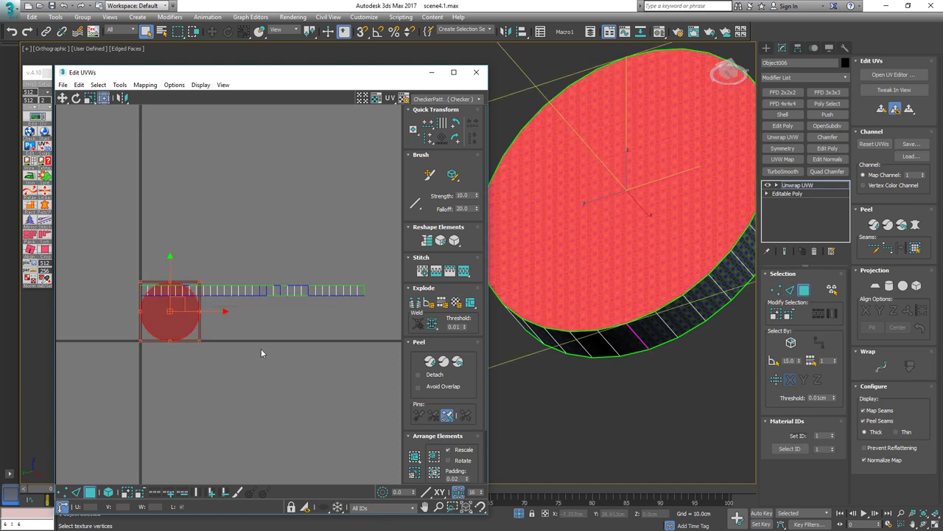
pyautogui.click(286, 349)
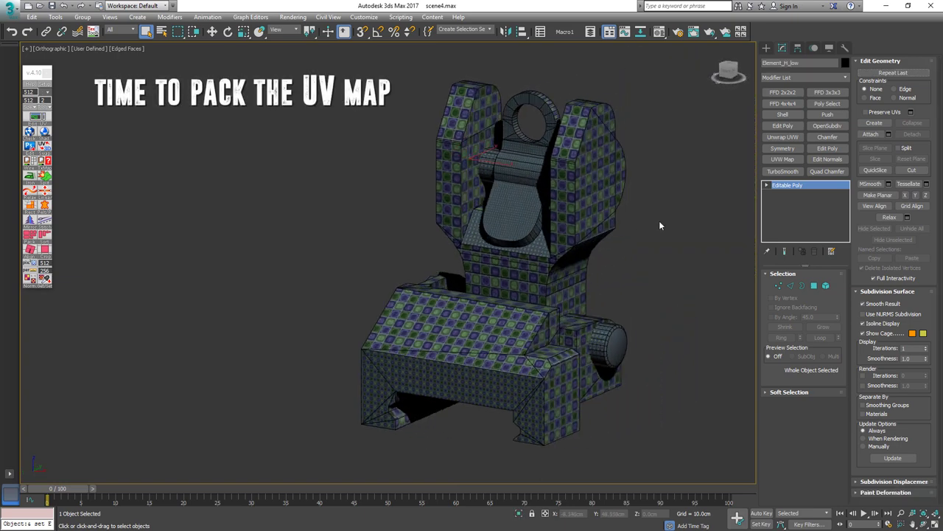
# Select all seven gun sight parts and collapse them into a single mesh object
pyautogui.click(660, 223)
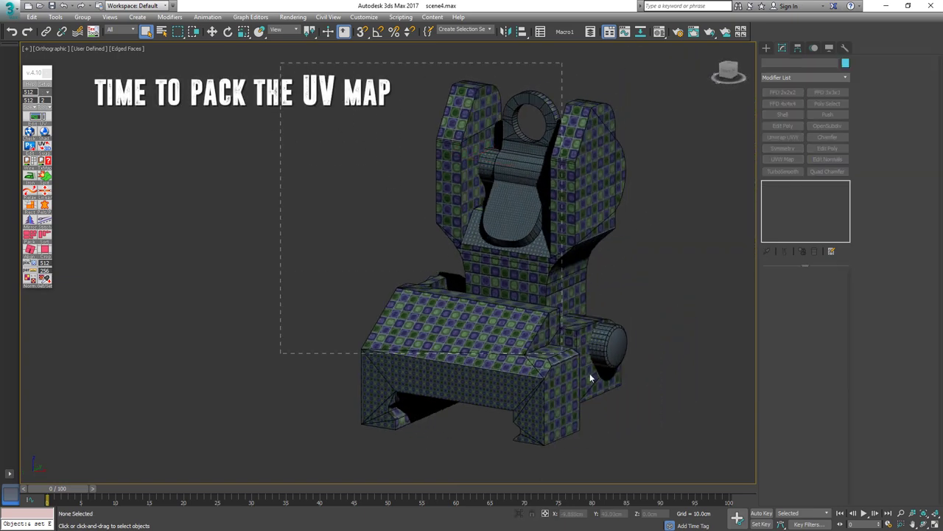
pyautogui.moveTo(670, 446)
pyautogui.mouseDown()
pyautogui.moveTo(686, 455)
pyautogui.moveTo(663, 445)
pyautogui.mouseUp()
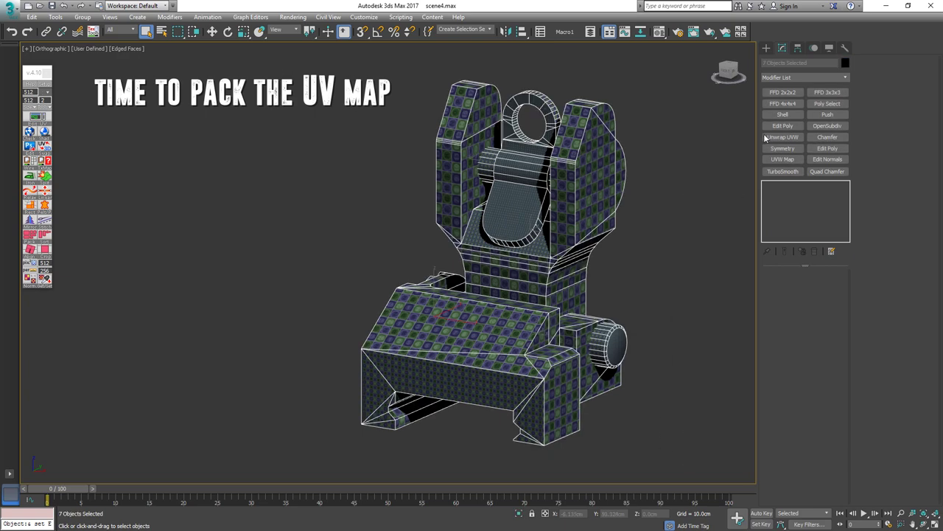
pyautogui.click(845, 48)
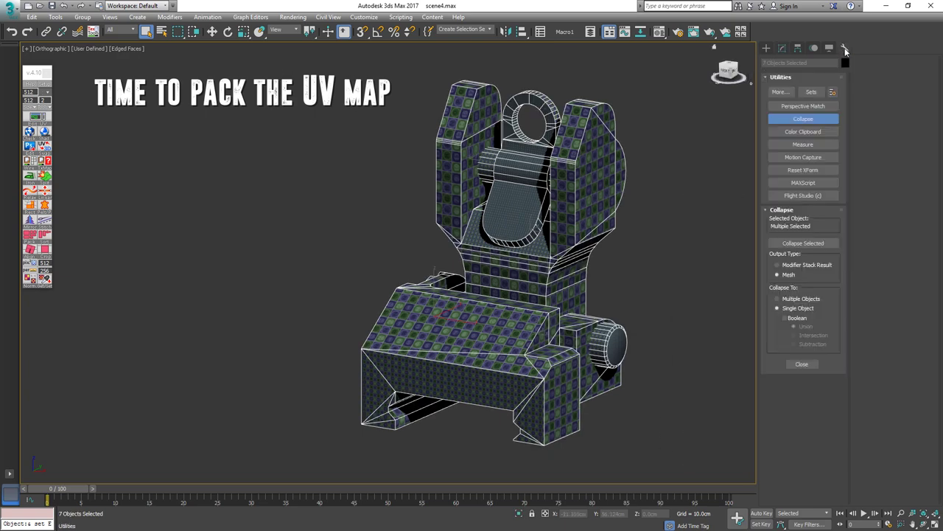
pyautogui.click(813, 244)
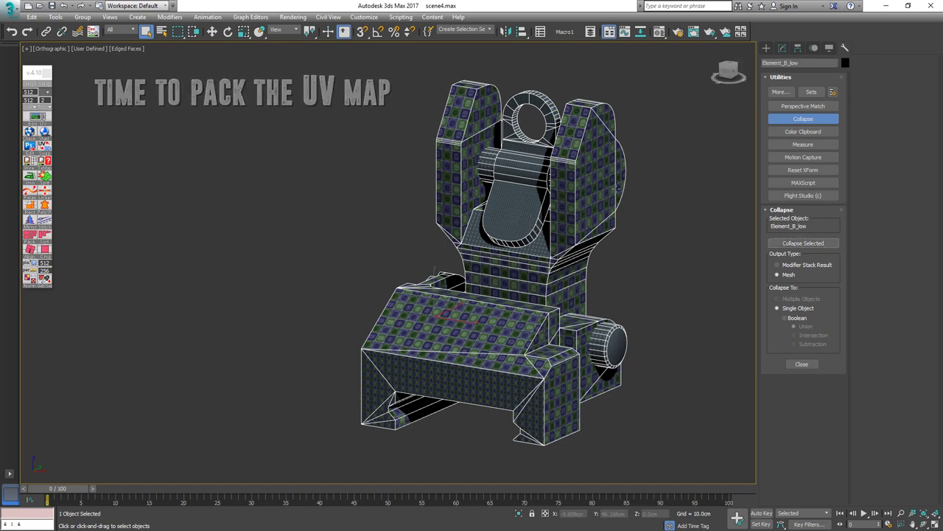
# Open the combined gun sight in an Unwrap UVW editor and select all of its UV polygons
pyautogui.keyDown('alt'); pyautogui.moveTo(598, 207); pyautogui.dragTo(635, 204, button='middle'); pyautogui.keyUp('alt')
pyautogui.press('1')
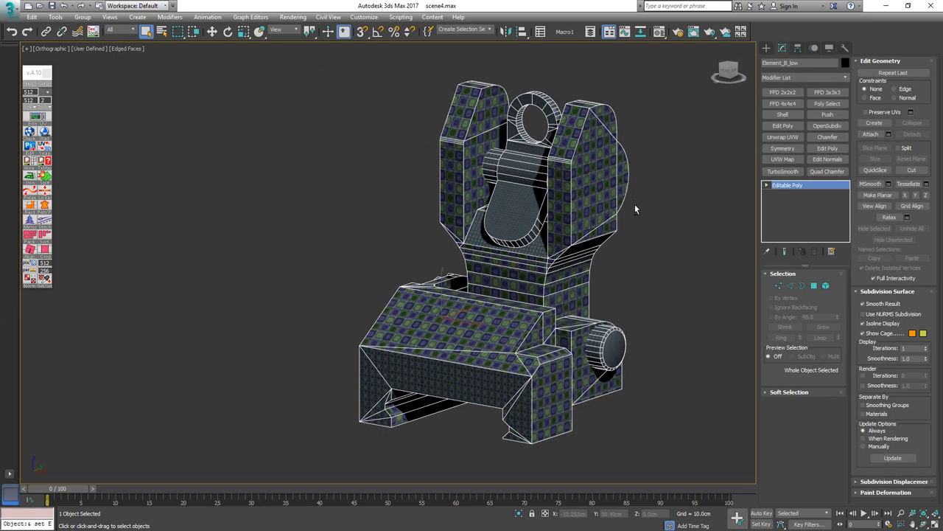
pyautogui.hotkey('ctrl', 'e')
pyautogui.moveTo(594, 267); pyautogui.dragTo(687, 253, button='middle')
pyautogui.scroll(-2, 667, 256)
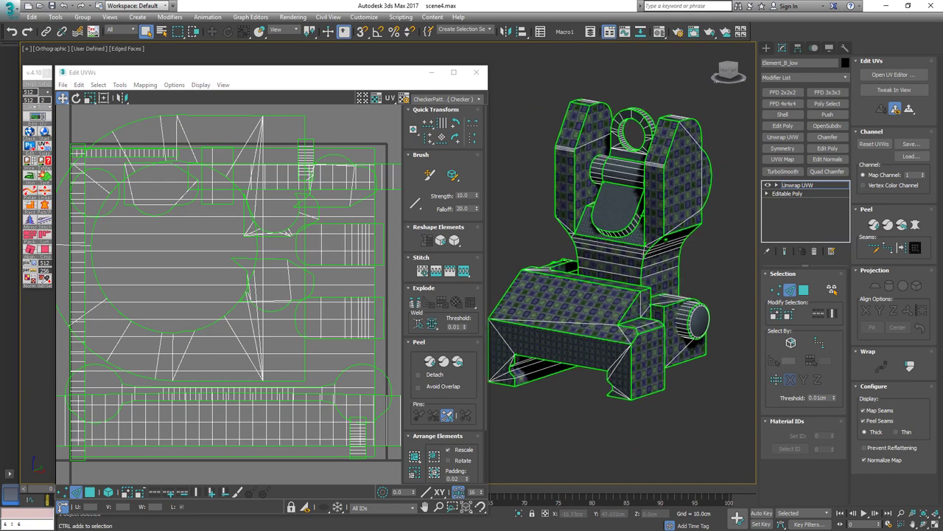
pyautogui.click(331, 294)
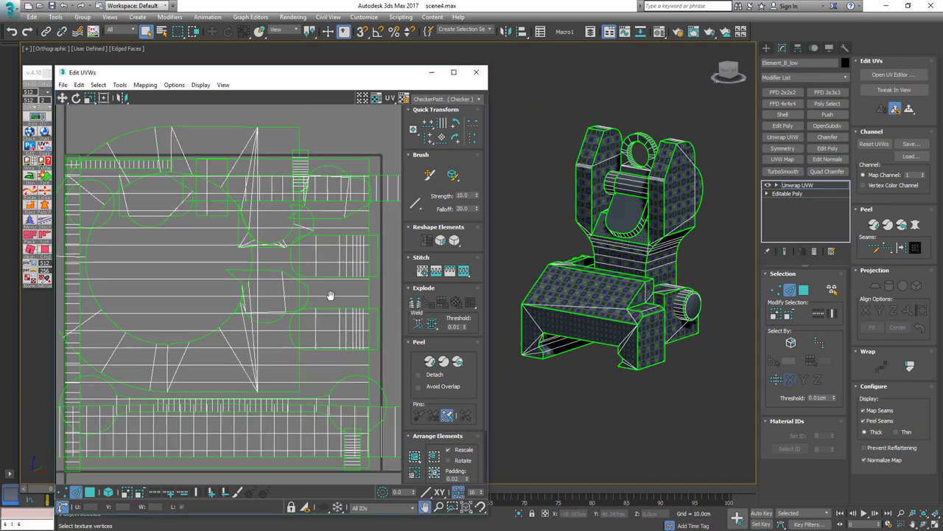
pyautogui.scroll(-10, 328, 284)
pyautogui.hotkey('ctrl', 'a')
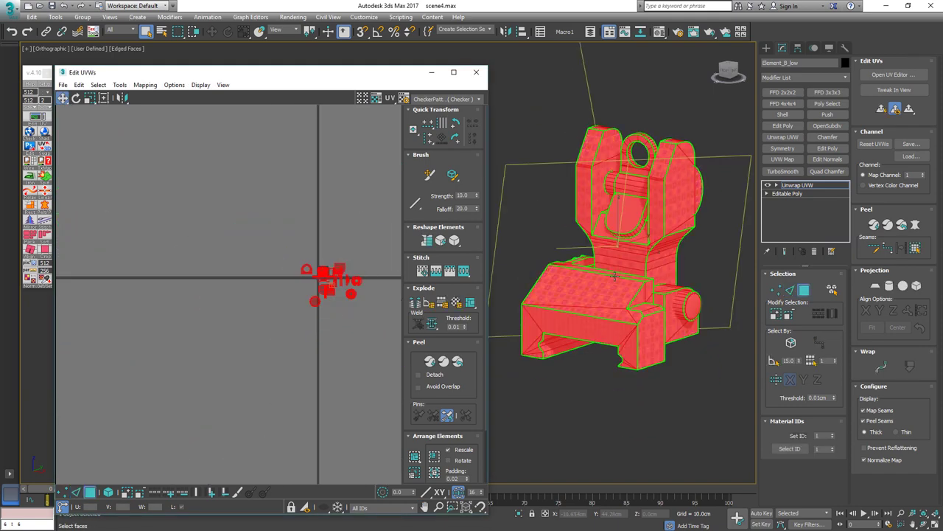
# Rescale all UV elements to a uniform texel density and inspect the checker pattern around the hinge
pyautogui.scroll(6, 635, 254)
pyautogui.keyDown('alt'); pyautogui.moveTo(635, 254); pyautogui.dragTo(500, 394, button='middle'); pyautogui.keyUp('alt')
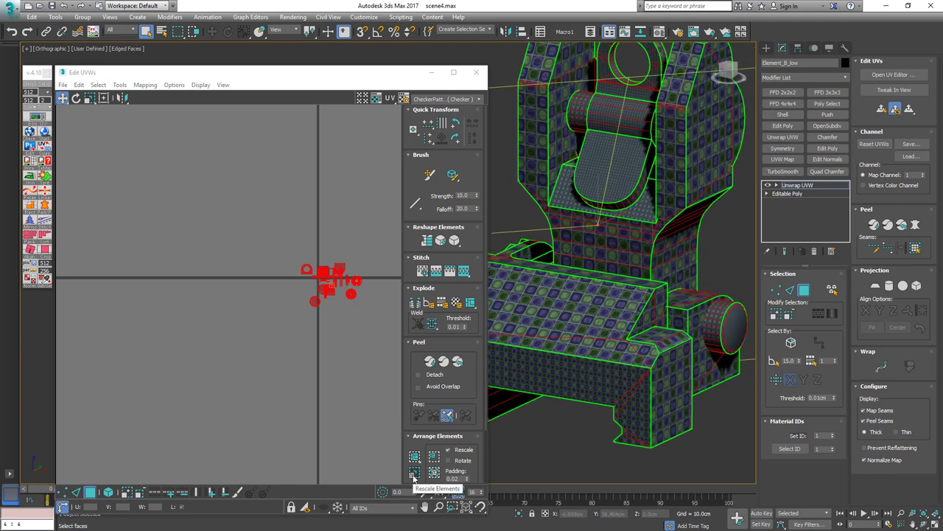
pyautogui.keyDown('alt'); pyautogui.moveTo(588, 258); pyautogui.dragTo(590, 297, button='middle'); pyautogui.keyUp('alt')
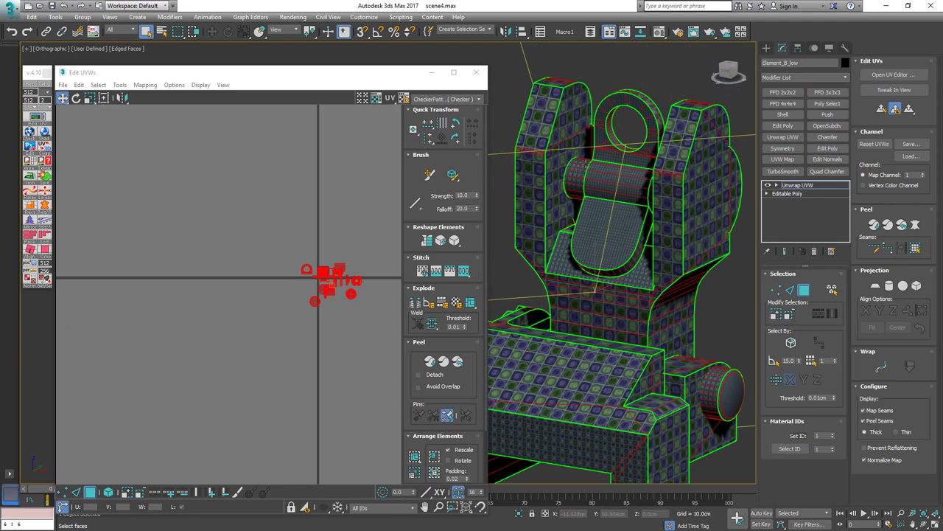
pyautogui.moveTo(613, 189)
pyautogui.keyDown('alt'); pyautogui.mouseDown(button='middle')
pyautogui.moveTo(627, 180)
pyautogui.moveTo(523, 189)
pyautogui.moveTo(600, 195)
pyautogui.mouseUp(button='middle'); pyautogui.keyUp('alt')
pyautogui.click(415, 473)
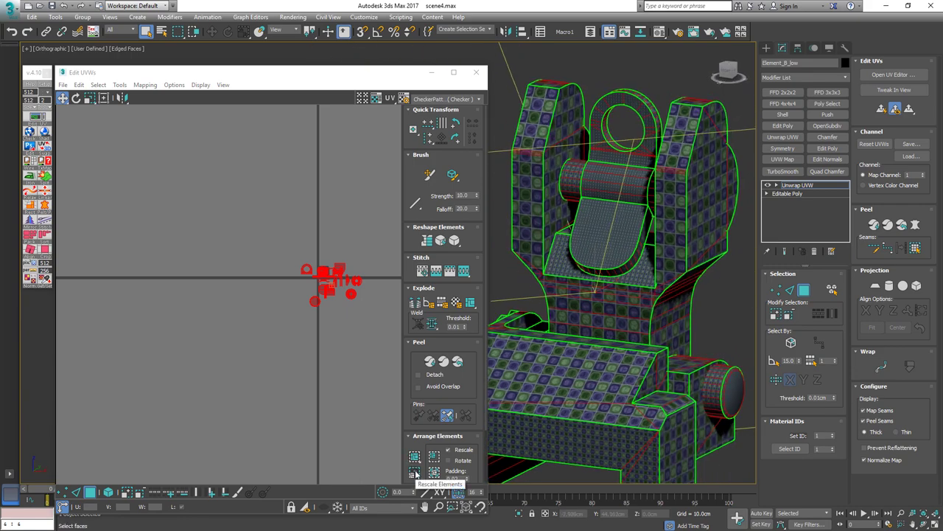
pyautogui.scroll(3, 597, 237)
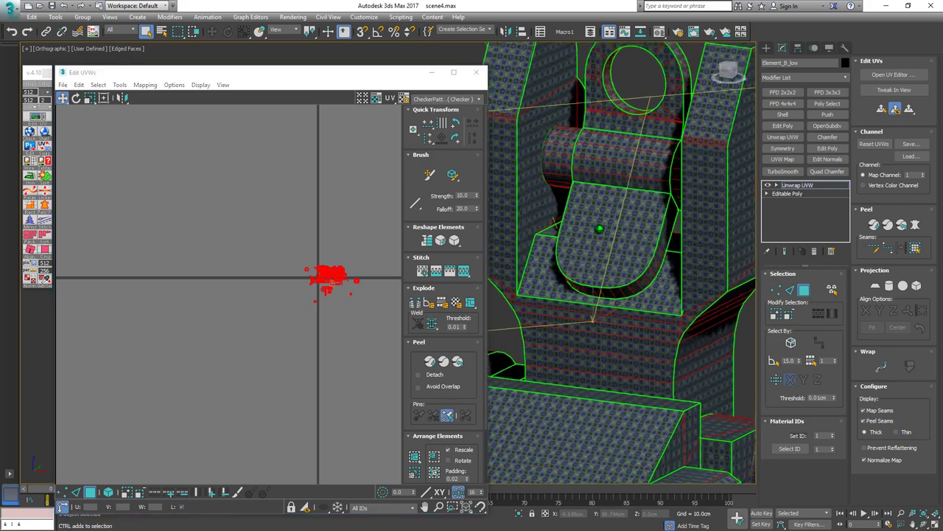
pyautogui.moveTo(600, 229)
pyautogui.keyDown('alt'); pyautogui.mouseDown(button='middle')
pyautogui.moveTo(670, 207)
pyautogui.moveTo(645, 204)
pyautogui.moveTo(611, 231)
pyautogui.mouseUp(button='middle'); pyautogui.keyUp('alt')
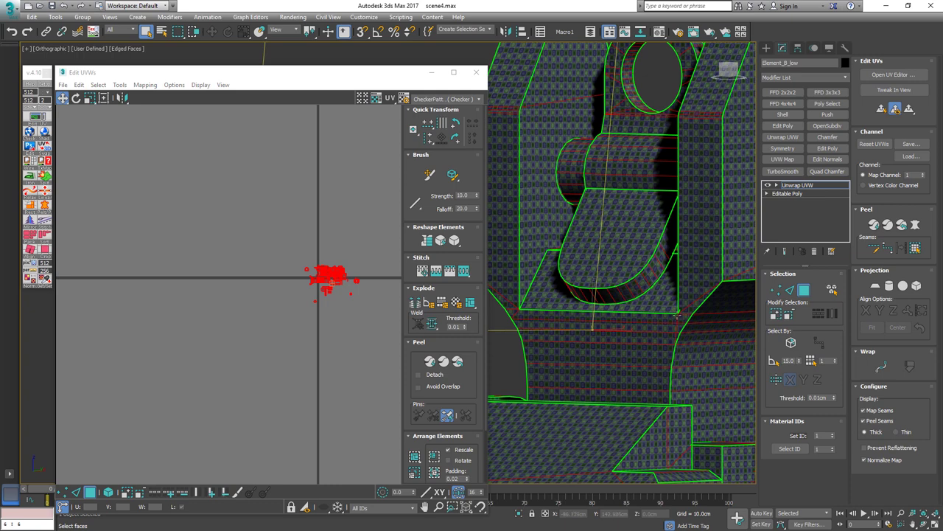
# Move all selected UV shells off the UV square to the empty space below it
pyautogui.press('q')
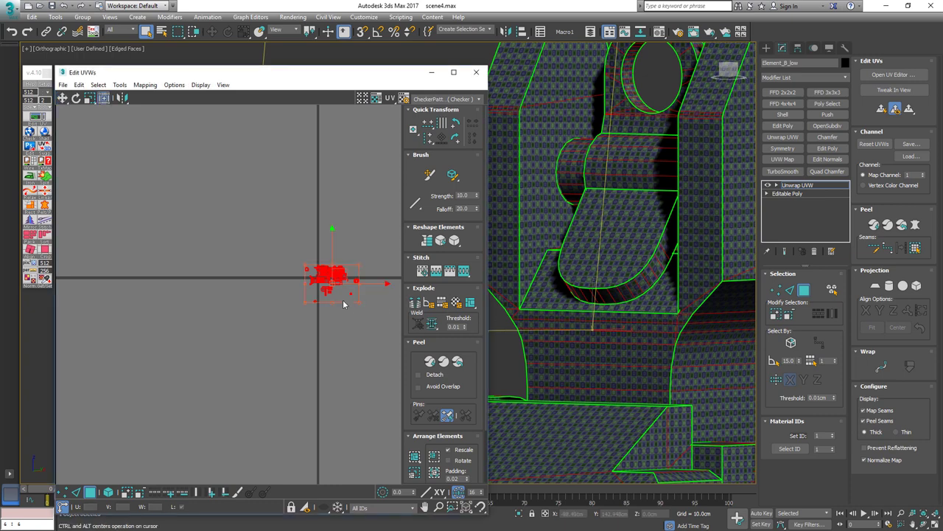
pyautogui.scroll(6, 343, 243)
pyautogui.scroll(3, 343, 240)
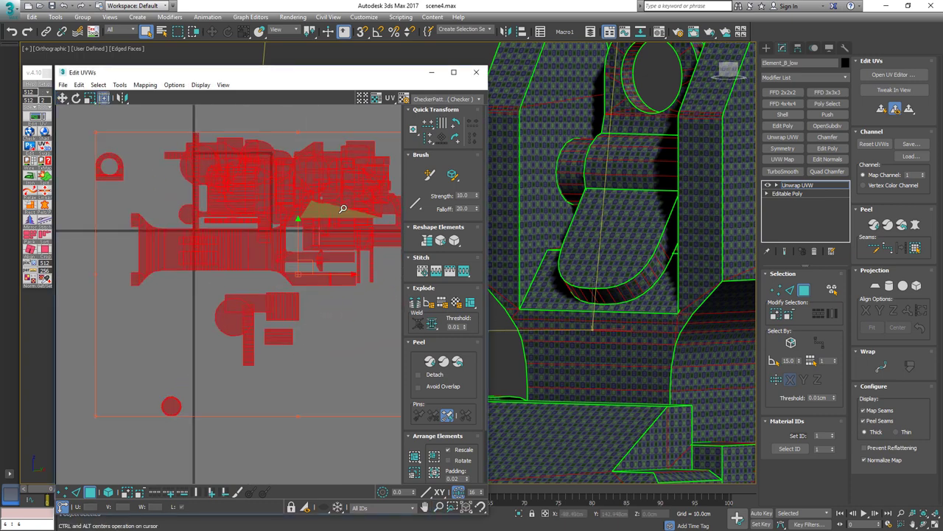
pyautogui.moveTo(161, 252); pyautogui.dragTo(258, 241, button='middle')
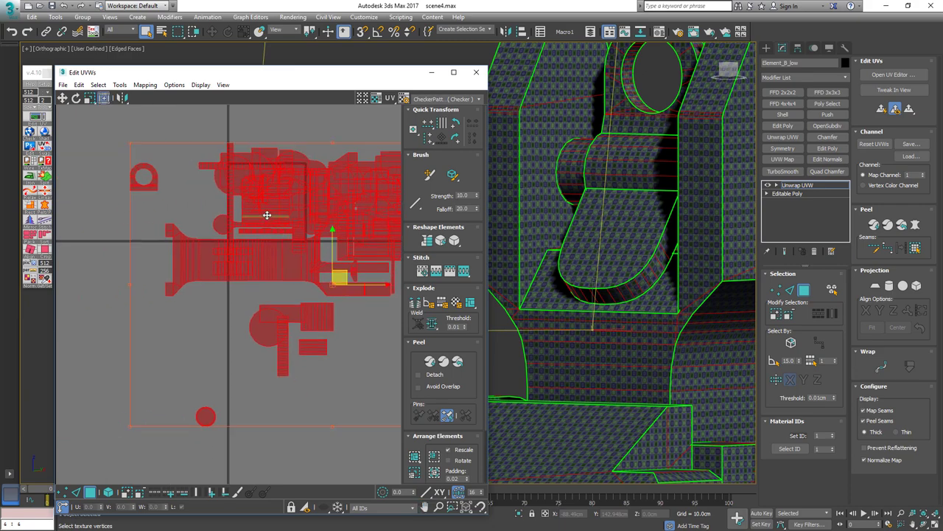
pyautogui.moveTo(268, 215); pyautogui.dragTo(334, 246)
pyautogui.moveTo(307, 213); pyautogui.dragTo(323, 298)
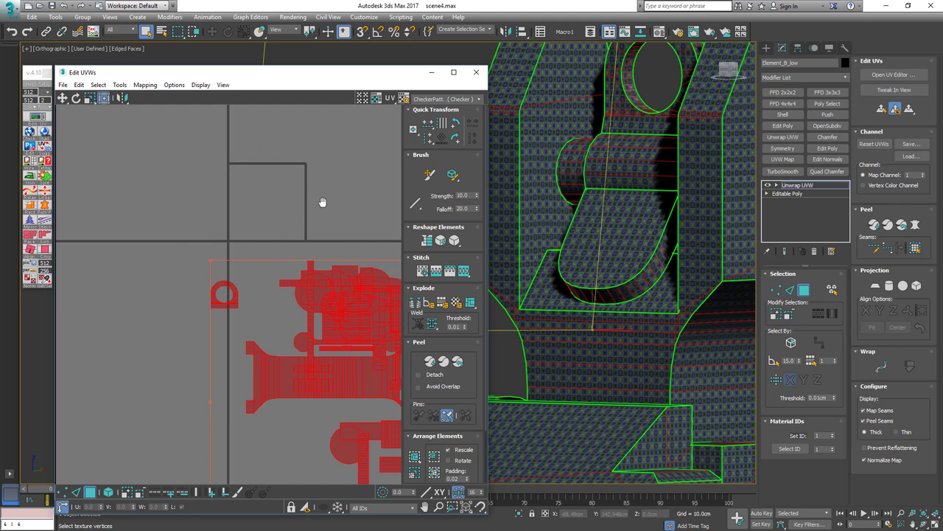
pyautogui.moveTo(322, 202); pyautogui.dragTo(271, 191, button='middle')
pyautogui.click(346, 374)
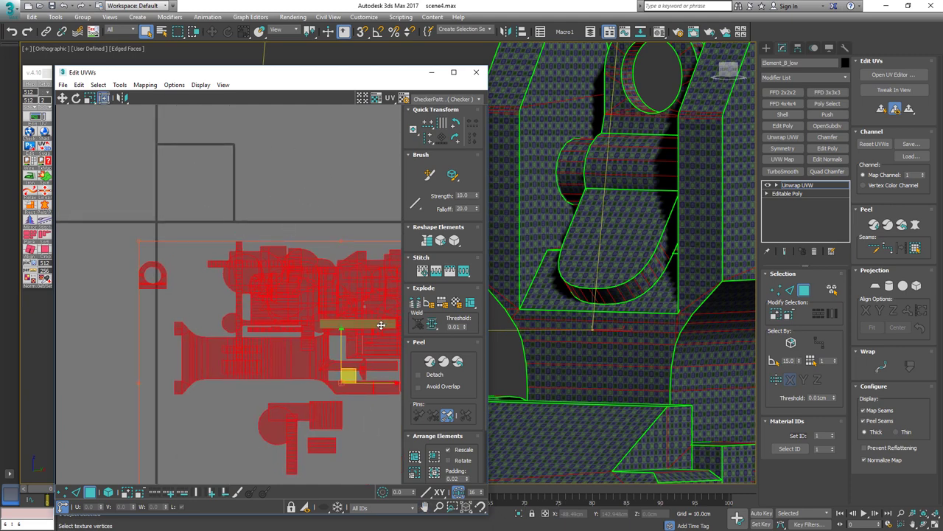
# Turn off Rescale and run Pack Normalize to fit all the shells into the UV square
pyautogui.moveTo(405, 378); pyautogui.dragTo(409, 285)
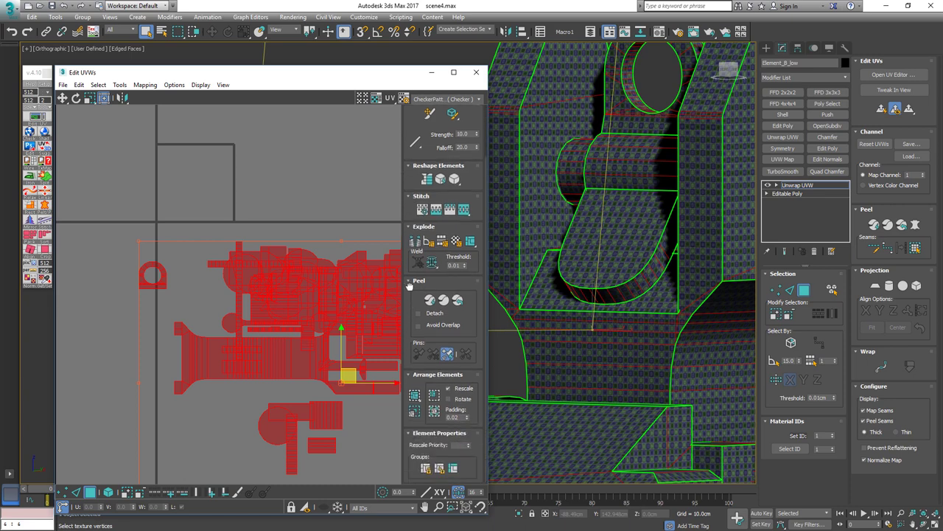
pyautogui.moveTo(333, 281); pyautogui.dragTo(259, 261, button='middle')
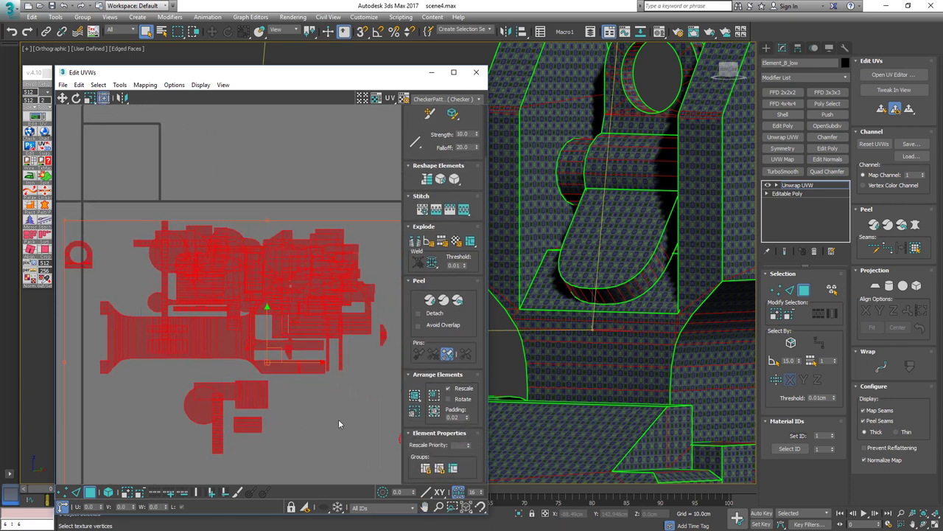
pyautogui.click(447, 389)
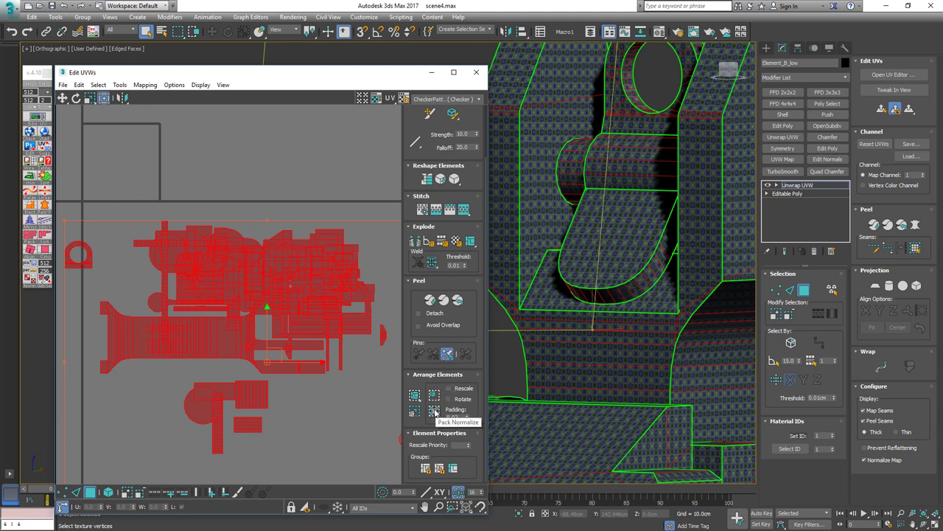
pyautogui.click(435, 413)
pyautogui.moveTo(114, 199); pyautogui.dragTo(247, 243, button='middle')
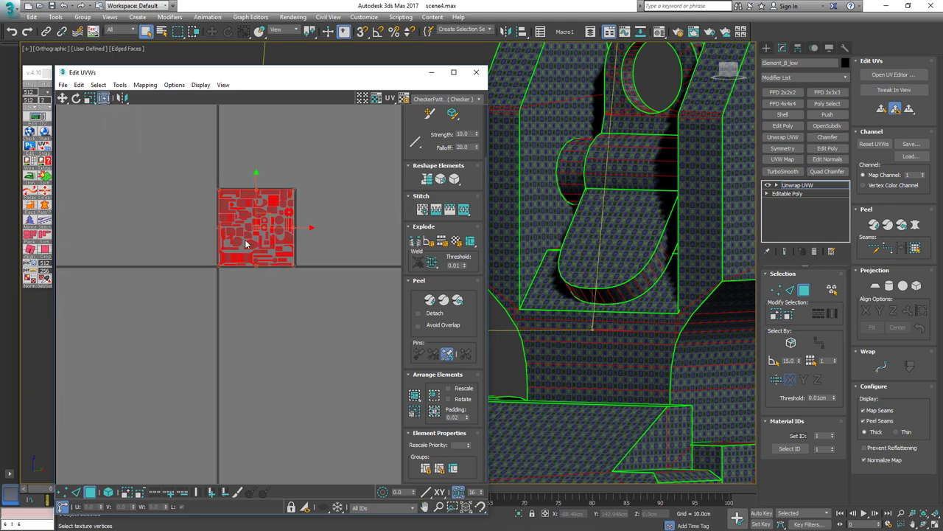
pyautogui.scroll(5, 250, 241)
pyautogui.scroll(-2, 218, 306)
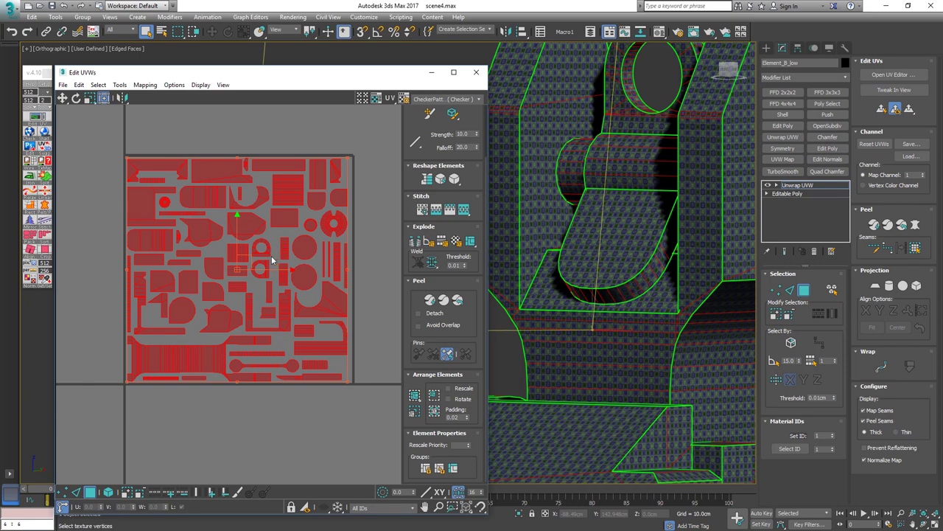
# Reselect all UV shells and repack them into the UV square with Pack Normalize and a padding of 0.01
pyautogui.click(371, 242)
pyautogui.moveTo(372, 139); pyautogui.dragTo(104, 431)
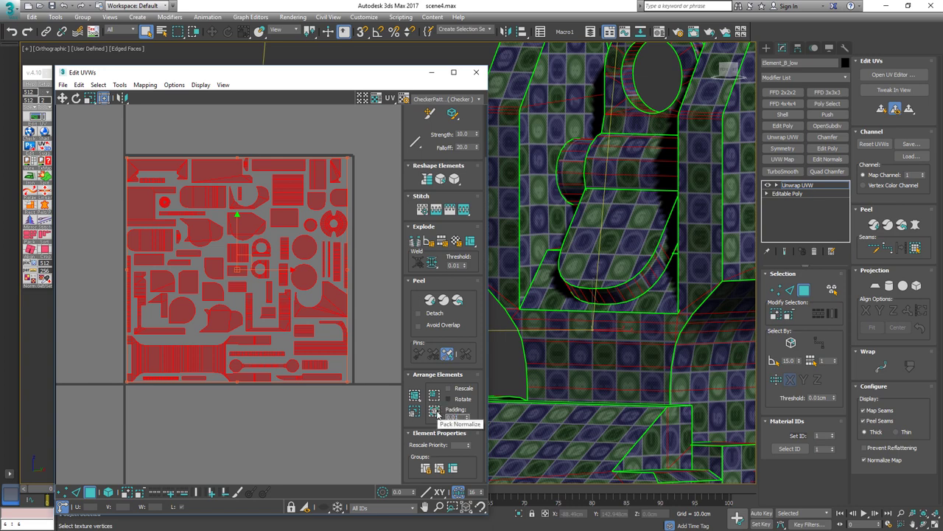
pyautogui.click(437, 415)
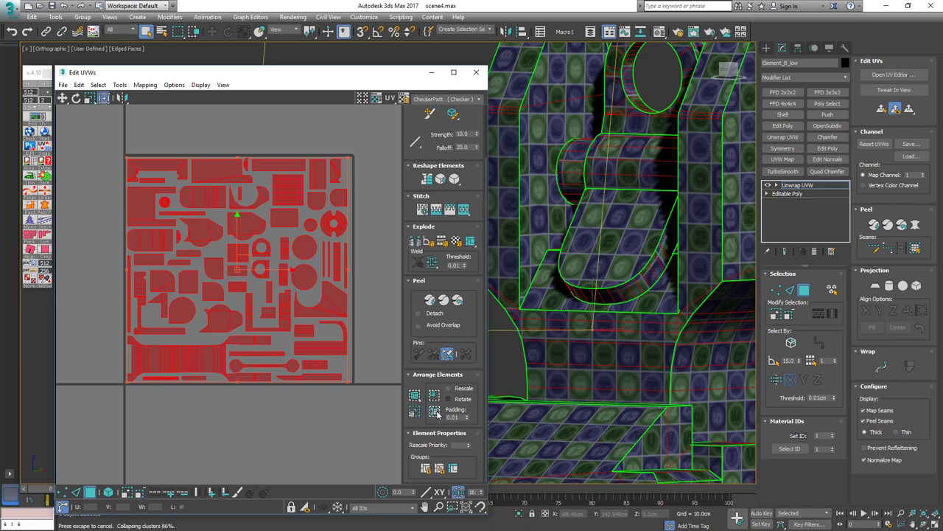
pyautogui.click(357, 305)
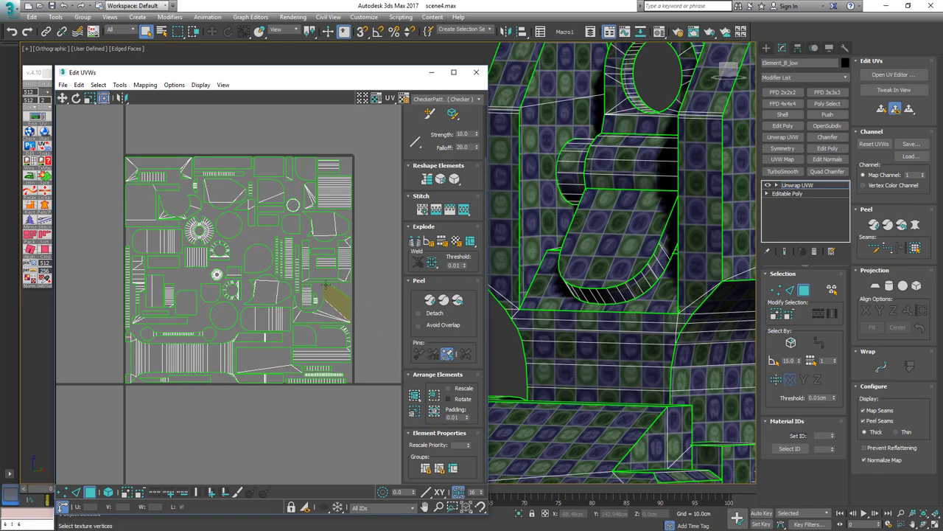
pyautogui.scroll(5, 326, 285)
pyautogui.scroll(-6, 328, 287)
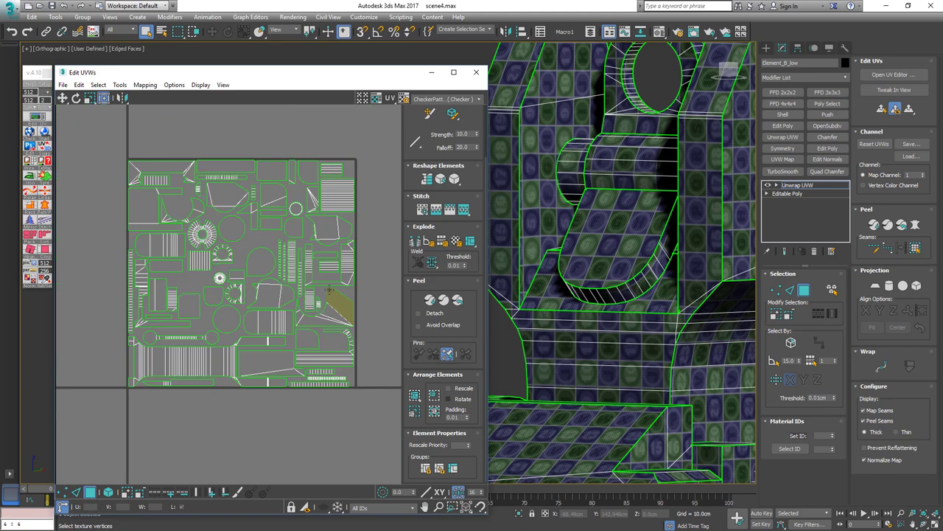
# Select two faces on the gun sight model and scale their UV shells down to about a quarter of their size
pyautogui.click(160, 176)
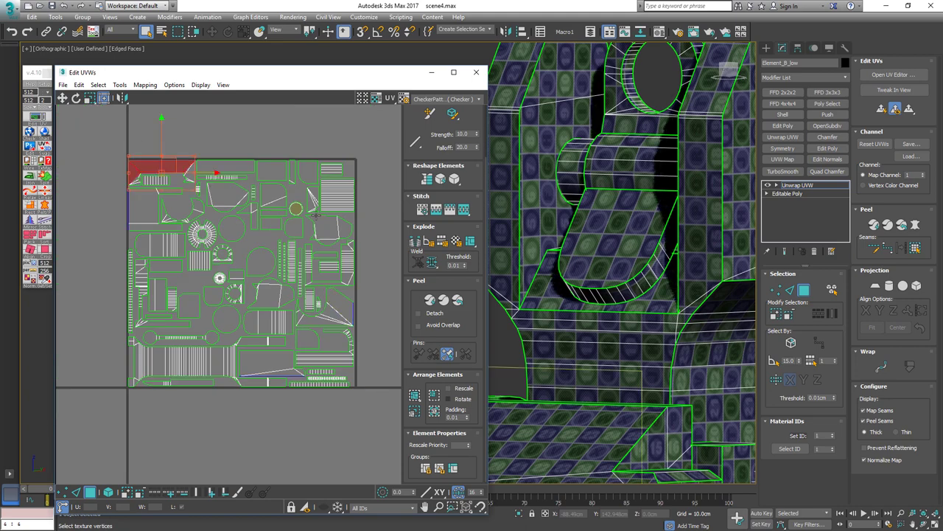
pyautogui.scroll(-4, 602, 237)
pyautogui.keyDown('alt'); pyautogui.moveTo(602, 236); pyautogui.dragTo(554, 333, button='middle'); pyautogui.keyUp('alt')
pyautogui.click(554, 334)
pyautogui.scroll(-2, 482, 295)
pyautogui.scroll(2, 534, 291)
pyautogui.keyDown('ctrl'); pyautogui.click(564, 343); pyautogui.keyUp('ctrl')
pyautogui.keyDown('alt'); pyautogui.moveTo(624, 339); pyautogui.dragTo(698, 349, button='middle'); pyautogui.keyUp('alt')
pyautogui.moveTo(260, 254); pyautogui.dragTo(324, 284, button='middle')
pyautogui.scroll(5, 248, 233)
pyautogui.moveTo(342, 227); pyautogui.dragTo(224, 317)
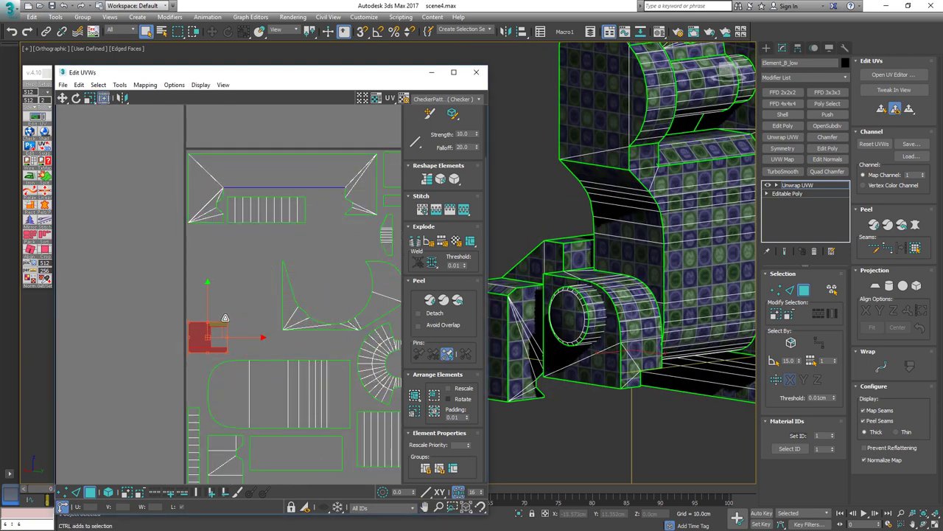
# Select the entire UV layout and repack it with Pack Normalize, keeping the shells' relative scale
pyautogui.scroll(-7, 152, 237)
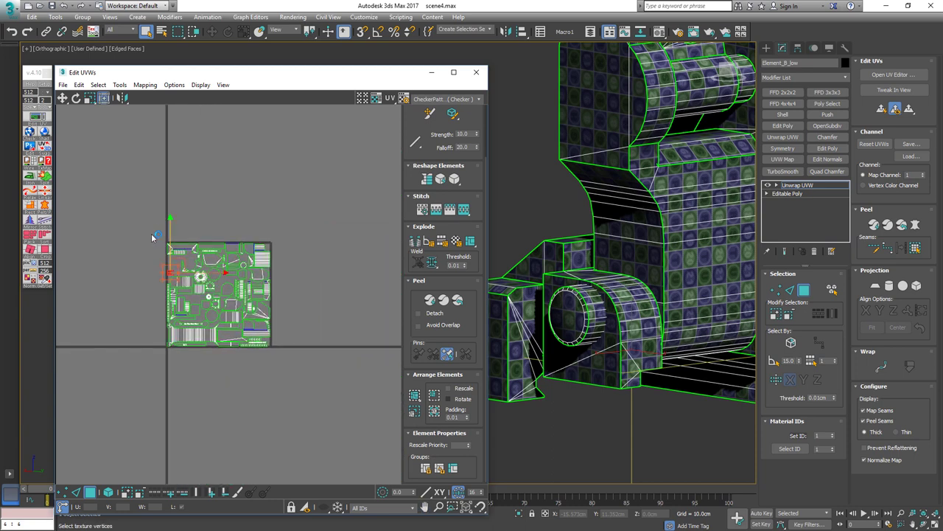
pyautogui.moveTo(125, 218); pyautogui.dragTo(324, 383)
pyautogui.scroll(3, 236, 292)
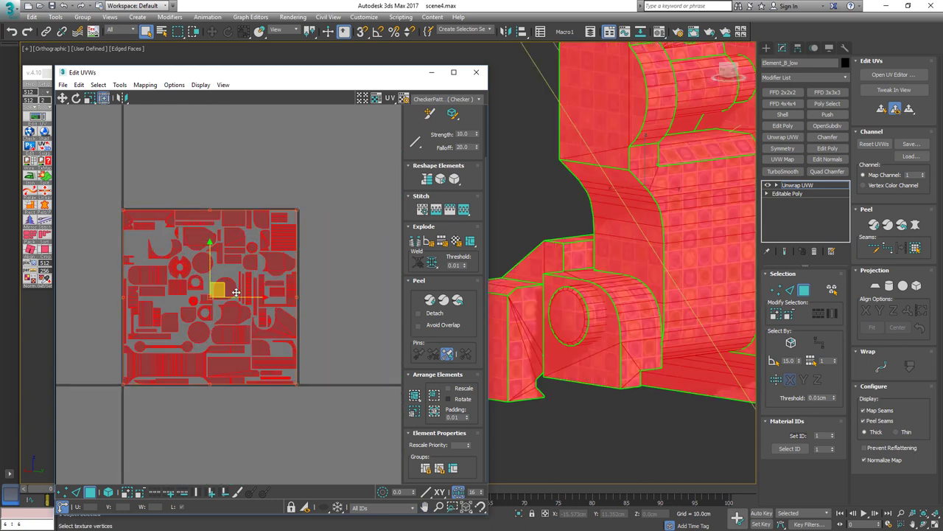
pyautogui.click(434, 413)
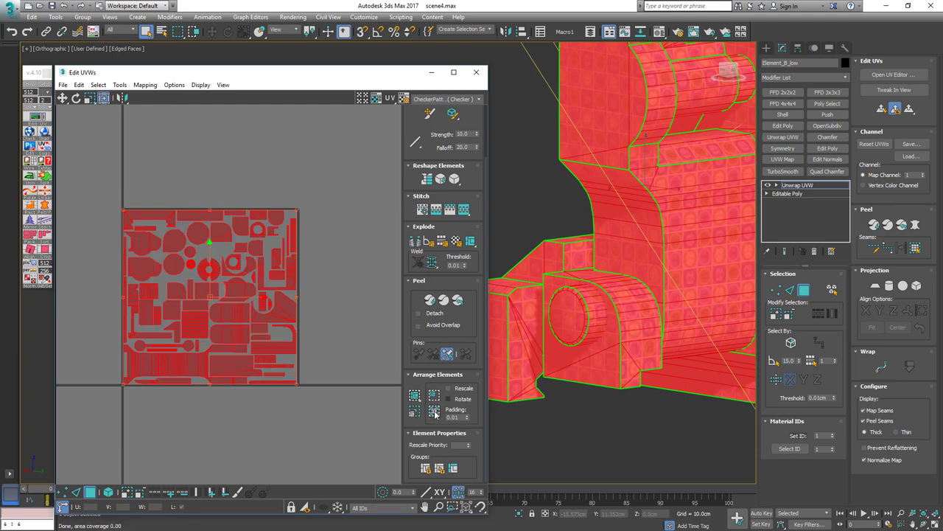
pyautogui.click(312, 305)
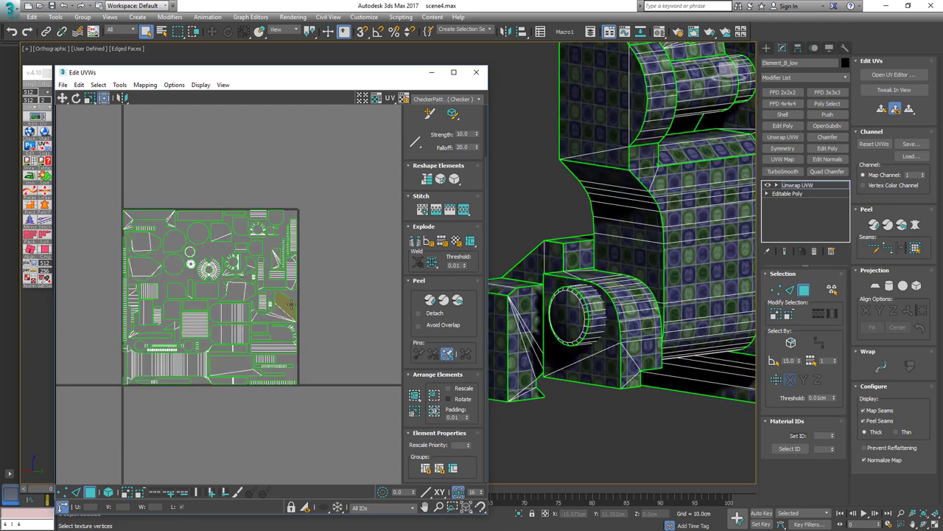
# Select individual shells near the edge of the packed layout to examine which model faces they cover
pyautogui.click(289, 314)
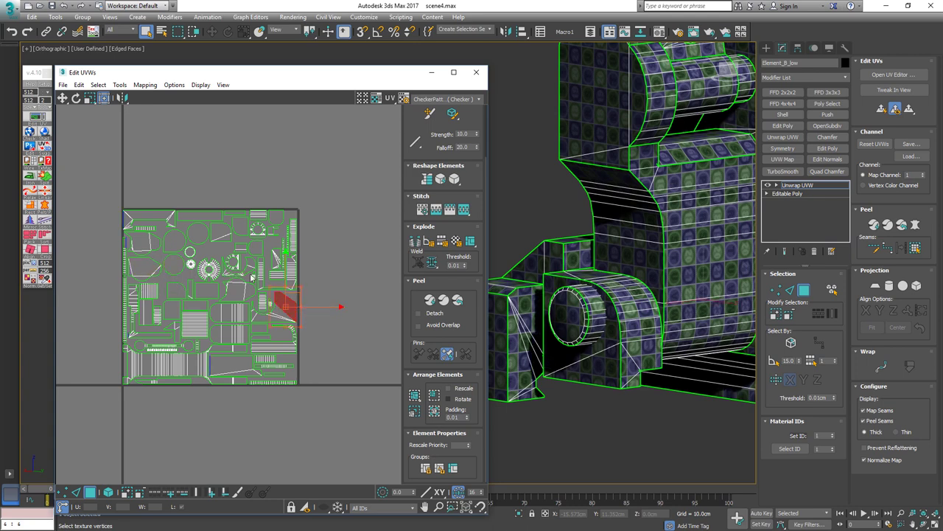
pyautogui.click(300, 277)
pyautogui.click(295, 278)
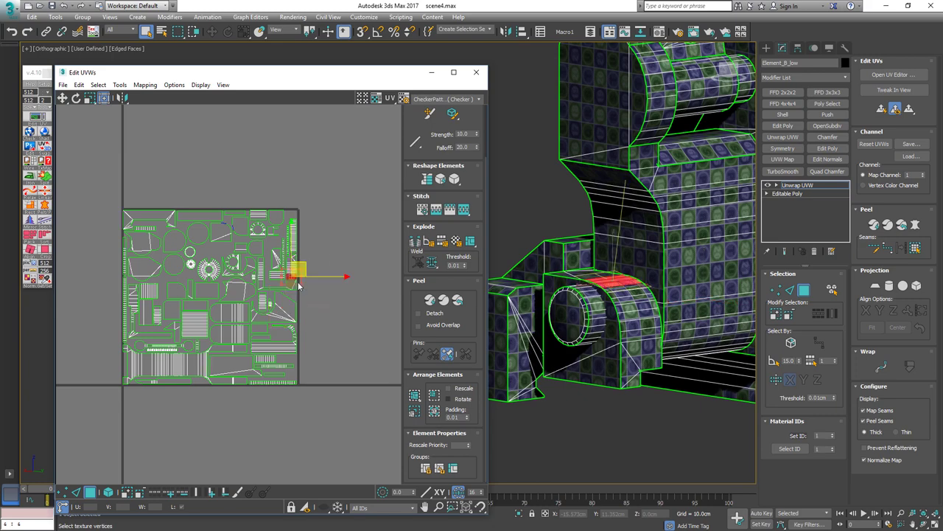
pyautogui.click(358, 310)
pyautogui.moveTo(583, 312); pyautogui.dragTo(647, 336, button='middle')
pyautogui.scroll(-2, 541, 313)
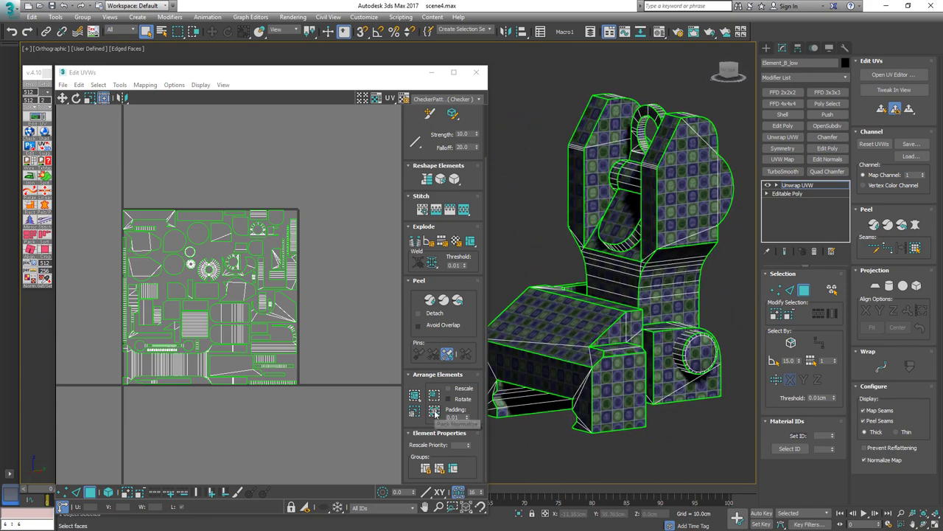
# Examine the checker pattern on the whole sight and locate the rounded lever face's shell in the packed layout
pyautogui.click(110, 436)
pyautogui.hotkey('ctrl', 'a')
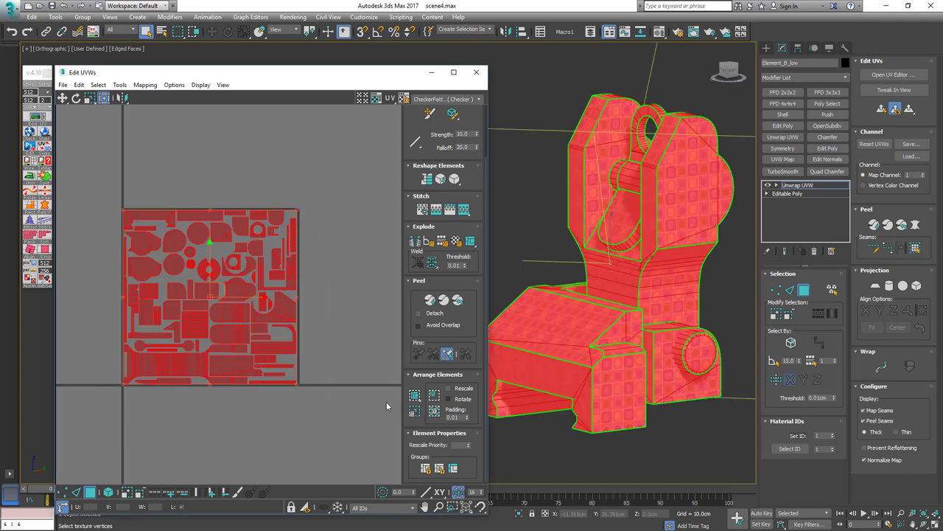
pyautogui.click(332, 389)
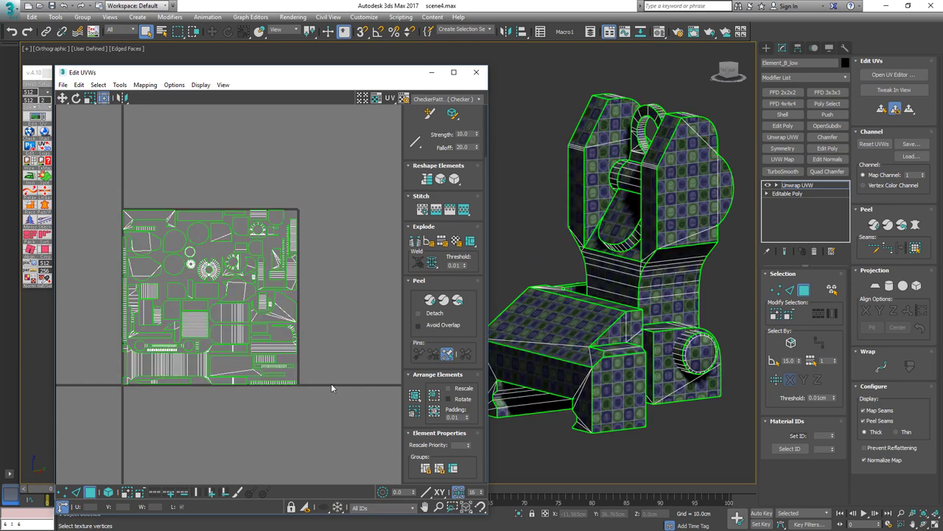
pyautogui.keyDown('alt'); pyautogui.moveTo(563, 376); pyautogui.dragTo(614, 291, button='middle'); pyautogui.keyUp('alt')
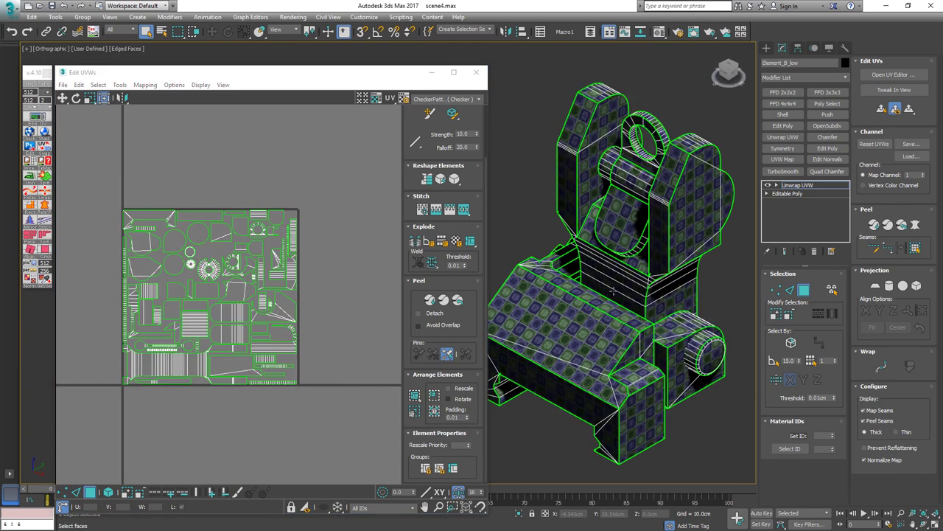
pyautogui.click(623, 207)
pyautogui.moveTo(313, 234); pyautogui.dragTo(344, 219, button='middle')
pyautogui.scroll(3, 344, 220)
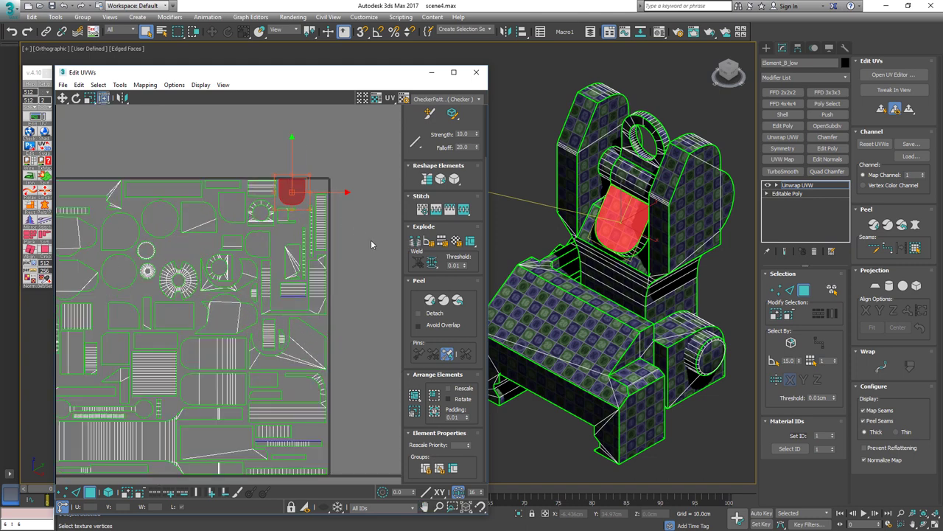
pyautogui.click(373, 244)
pyautogui.moveTo(255, 268); pyautogui.dragTo(278, 244, button='middle')
pyautogui.scroll(-3, 273, 243)
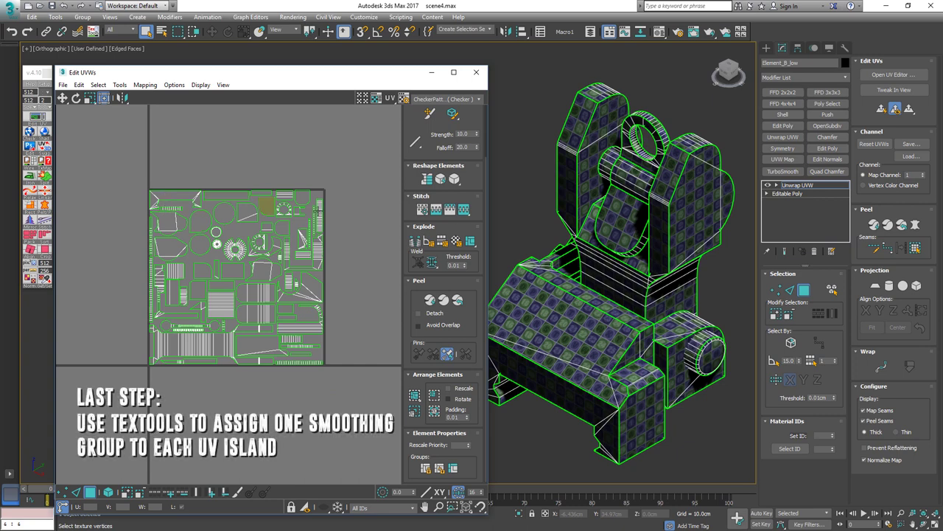
# Assign smoothing groups from the UV shells with TexTools and collapse the gun sight's modifier stack into an editable poly
pyautogui.keyDown('alt'); pyautogui.moveTo(518, 227); pyautogui.dragTo(519, 221, button='middle'); pyautogui.keyUp('alt')
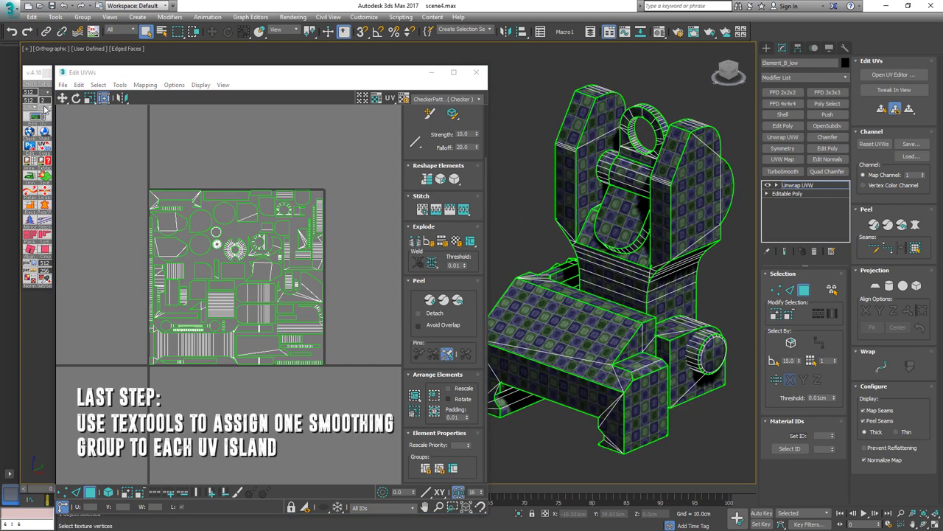
pyautogui.click(45, 110)
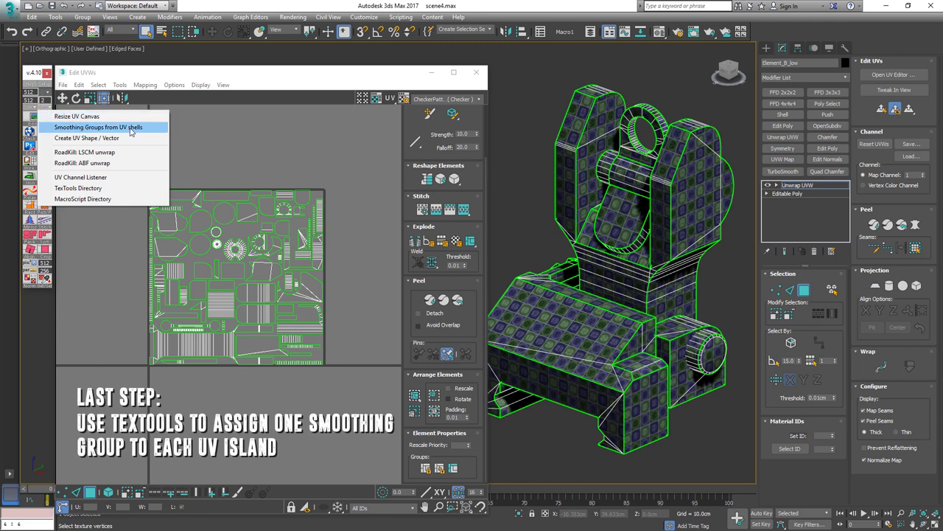
pyautogui.click(131, 132)
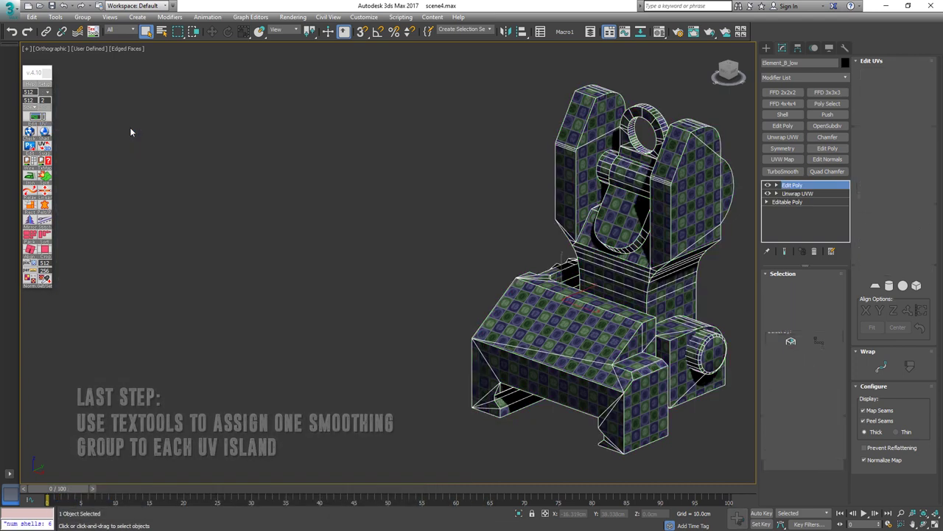
pyautogui.rightClick(789, 188)
pyautogui.click(829, 284)
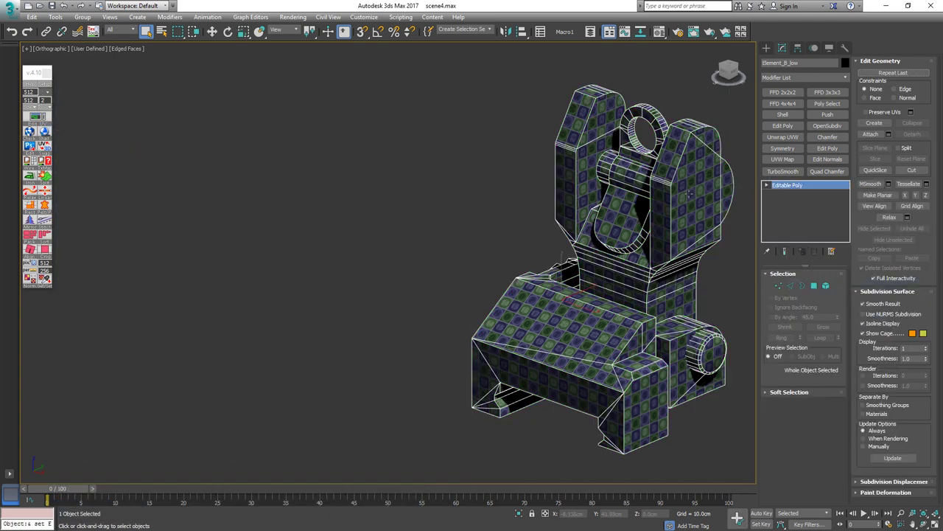
pyautogui.keyDown('alt'); pyautogui.moveTo(734, 262); pyautogui.dragTo(716, 263, button='middle'); pyautogui.keyUp('alt')
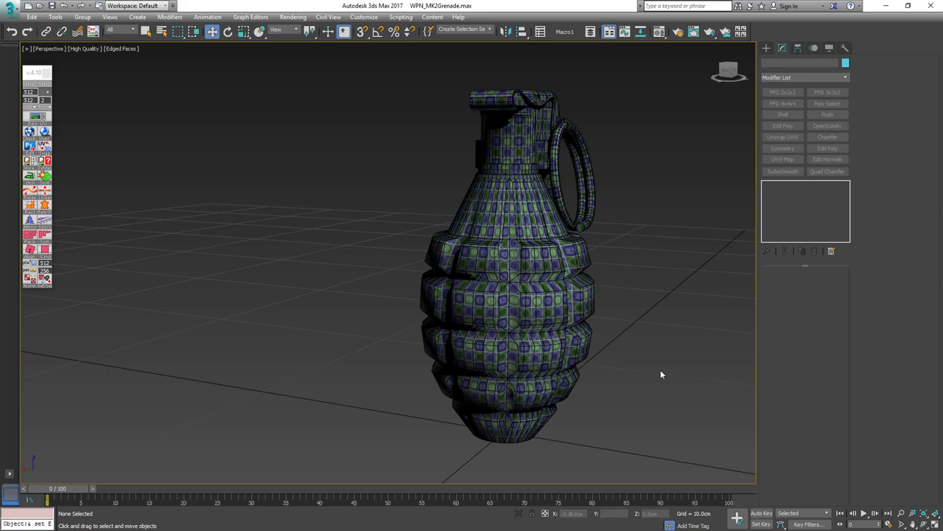
# Examine the checker mapping on the MK2 grenade's pull ring and segmented body from several angles
pyautogui.click(549, 326)
pyautogui.keyDown('alt'); pyautogui.moveTo(549, 326); pyautogui.dragTo(456, 333, button='middle'); pyautogui.keyUp('alt')
pyautogui.keyDown('alt'); pyautogui.moveTo(590, 346); pyautogui.dragTo(659, 347, button='middle'); pyautogui.keyUp('alt')
pyautogui.scroll(3, 522, 301)
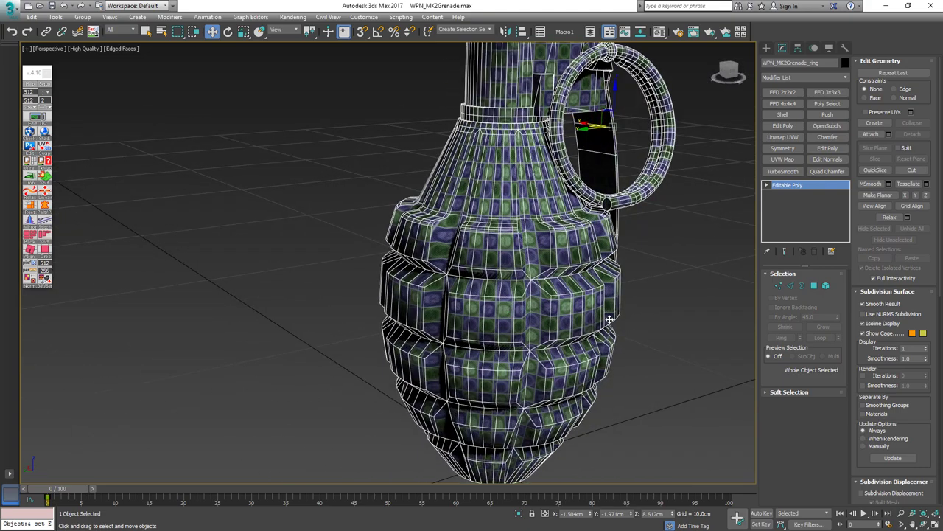
pyautogui.click(653, 330)
pyautogui.scroll(4, 541, 320)
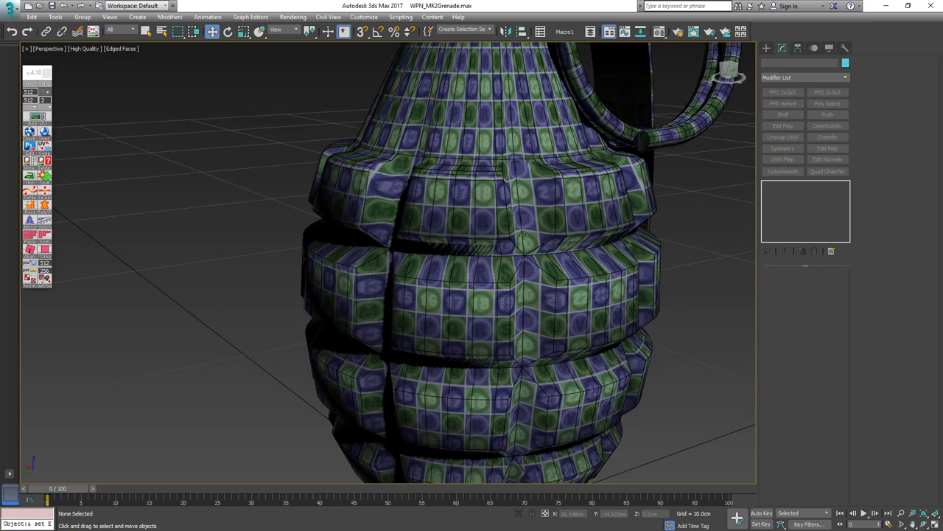
# Examine the checker squares across the grenade body's ridges and grooves from above and around the side
pyautogui.keyDown('alt'); pyautogui.moveTo(516, 252); pyautogui.dragTo(555, 295, button='middle'); pyautogui.keyUp('alt')
pyautogui.keyDown('alt'); pyautogui.moveTo(497, 283); pyautogui.dragTo(488, 271, button='middle'); pyautogui.keyUp('alt')
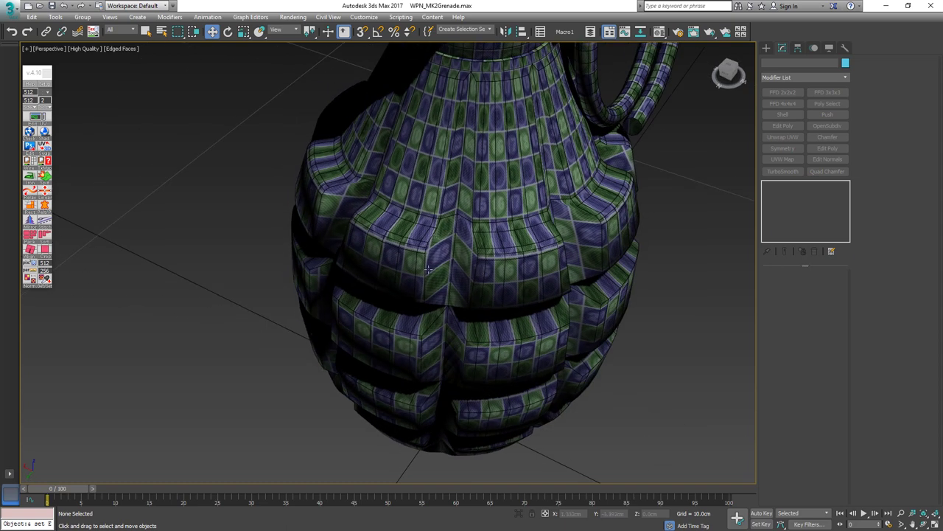
pyautogui.keyDown('alt'); pyautogui.moveTo(466, 261); pyautogui.dragTo(457, 186, button='middle'); pyautogui.keyUp('alt')
pyautogui.scroll(-5, 459, 251)
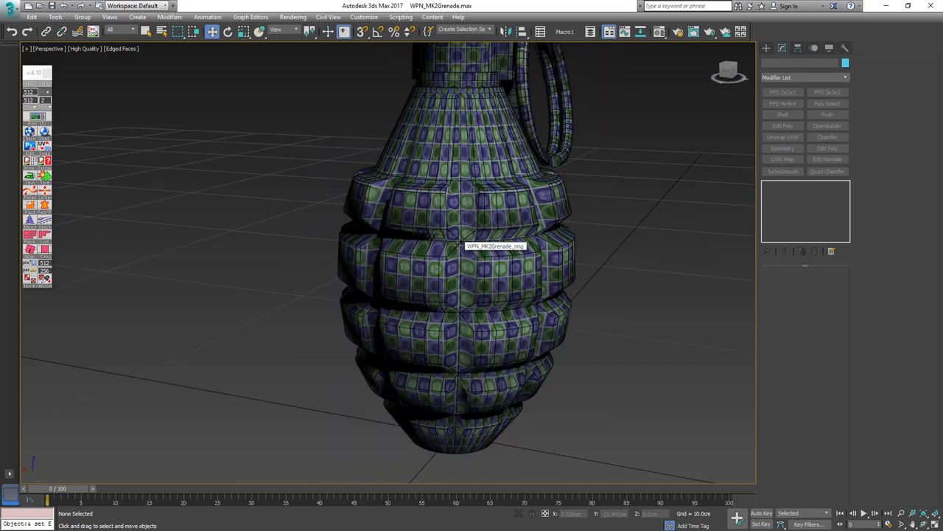
pyautogui.keyDown('alt'); pyautogui.moveTo(463, 290); pyautogui.dragTo(676, 292, button='middle'); pyautogui.keyUp('alt')
# Open the grenade's UV layout with Unwrap UVW and select the large grid-like shell to examine which body faces it covers
pyautogui.click(468, 270)
pyautogui.hotkey('ctrl', 'e')
pyautogui.moveTo(376, 437); pyautogui.dragTo(361, 418, button='middle')
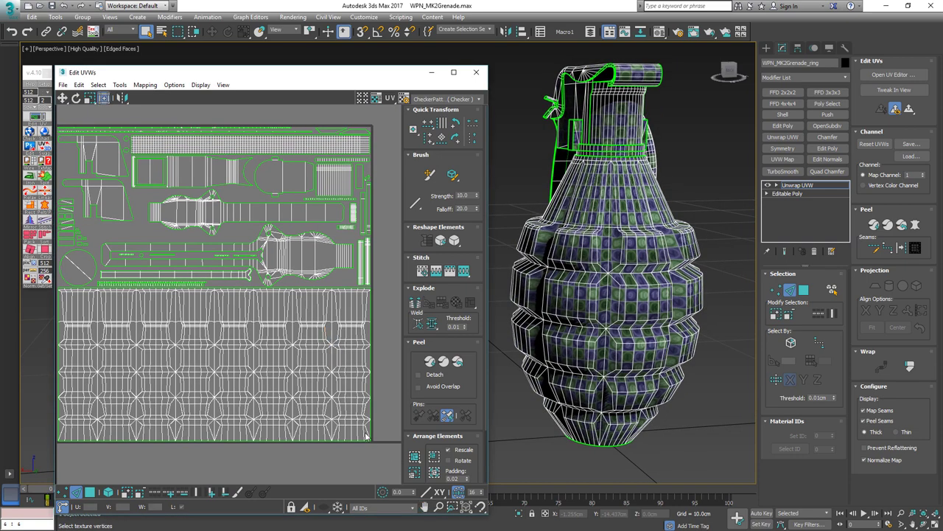
pyautogui.moveTo(385, 452); pyautogui.dragTo(55, 298)
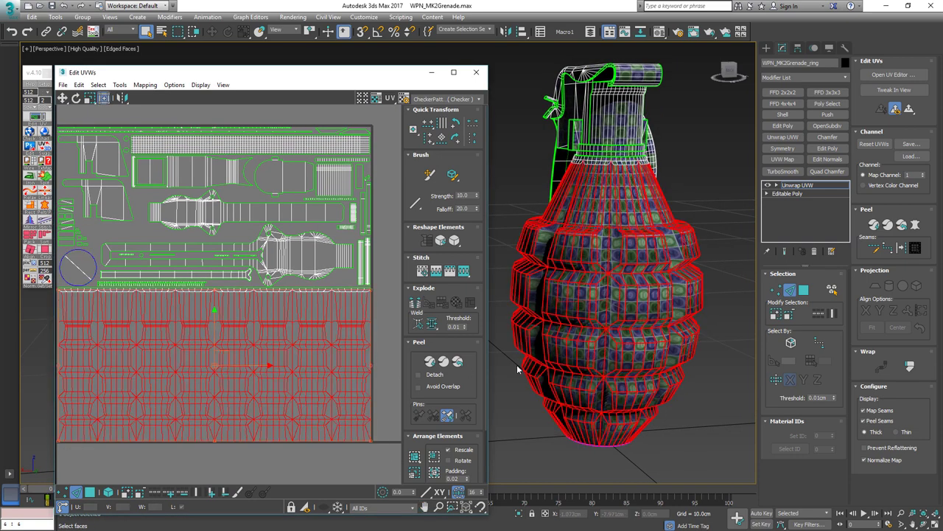
# Undo the Unwrap UVW, deselect the grenade, and examine its body's checker pattern up close with edged faces hidden
pyautogui.click(522, 384)
pyautogui.moveTo(535, 388)
pyautogui.keyDown('alt'); pyautogui.mouseDown(button='middle')
pyautogui.moveTo(574, 341)
pyautogui.moveTo(512, 330)
pyautogui.moveTo(529, 333)
pyautogui.mouseUp(button='middle'); pyautogui.keyUp('alt')
pyautogui.hotkey('ctrl', 'z')
pyautogui.click(451, 324)
pyautogui.press('F4')
pyautogui.scroll(8, 620, 303)
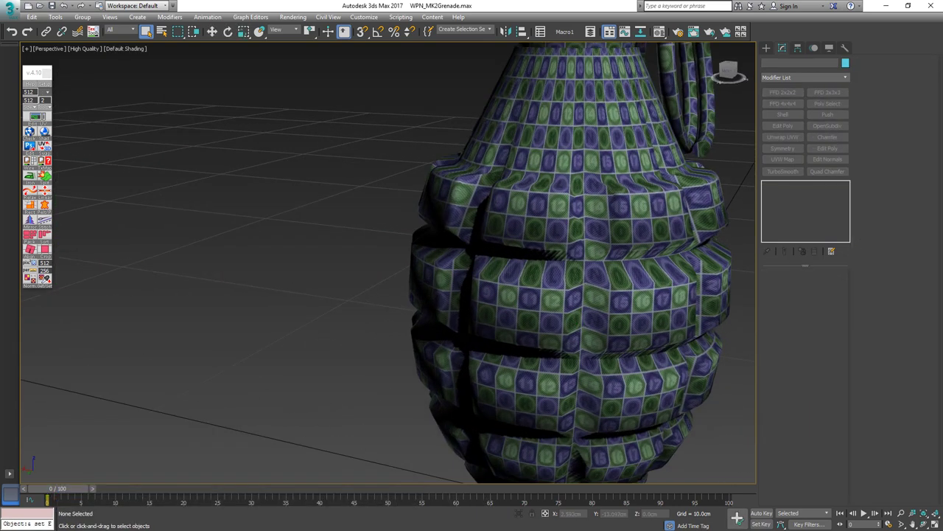
pyautogui.keyDown('alt'); pyautogui.moveTo(619, 303); pyautogui.dragTo(573, 252, button='middle'); pyautogui.keyUp('alt')
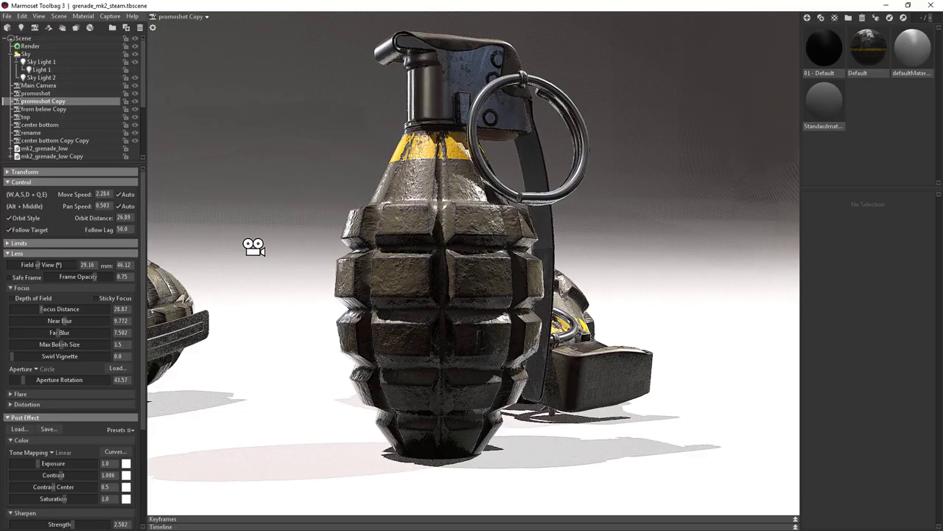
# Switch to the grenade scene in Marmoset Toolbag and examine the textured body segments up close and from several sides
pyautogui.scroll(8, 613, 234)
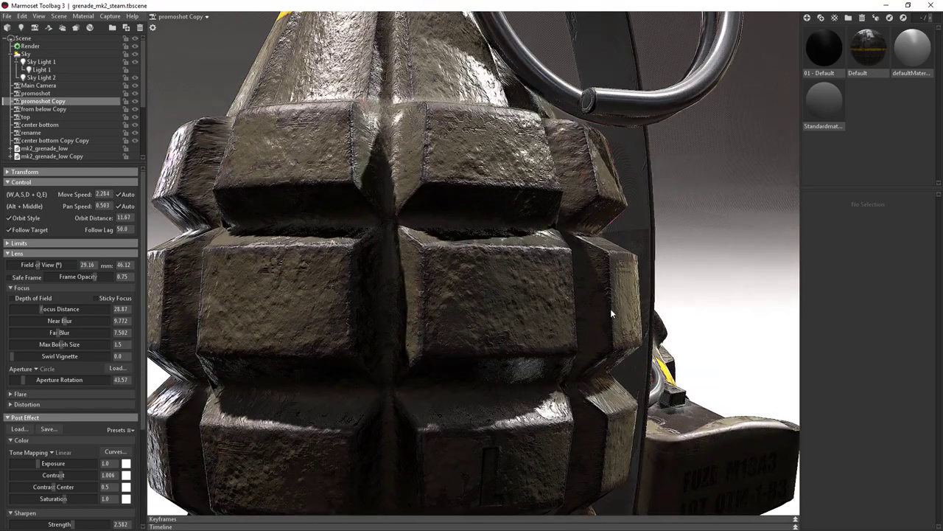
pyautogui.moveTo(562, 258); pyautogui.dragTo(558, 179)
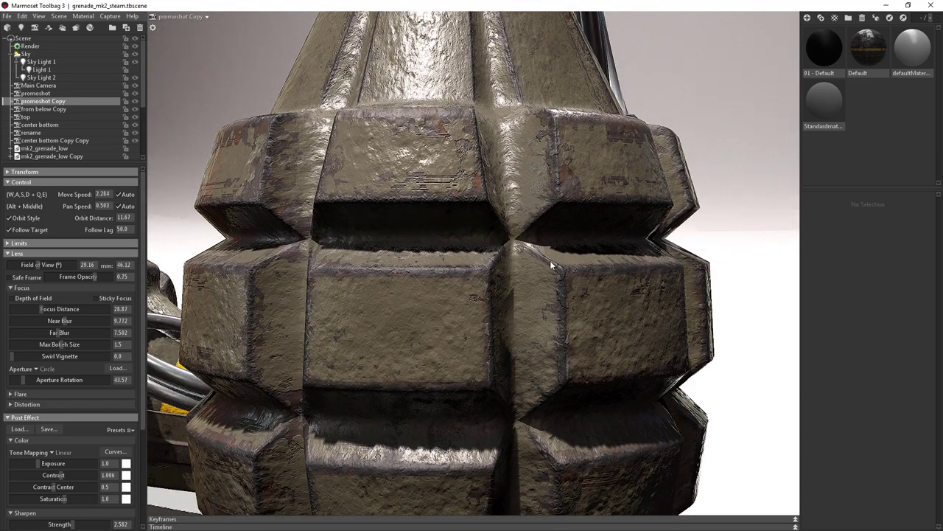
pyautogui.scroll(-6, 552, 257)
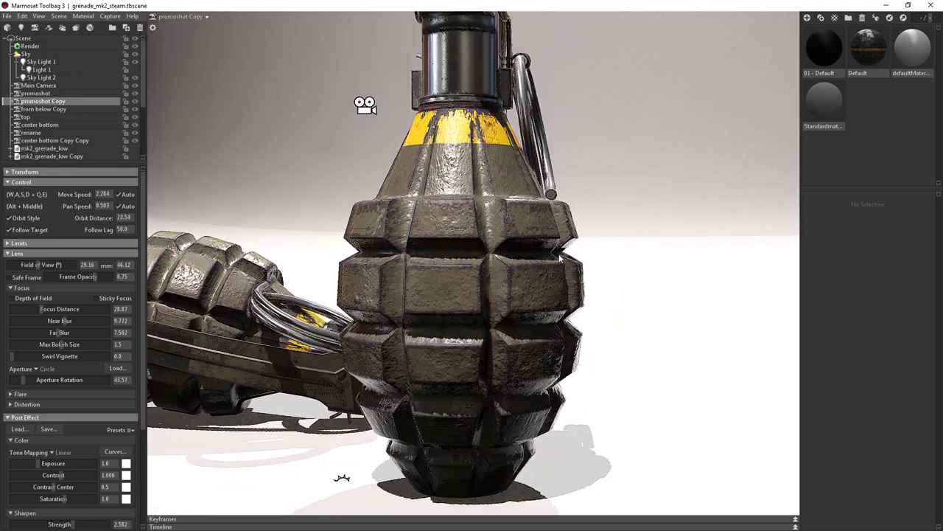
pyautogui.moveTo(552, 257); pyautogui.dragTo(436, 288)
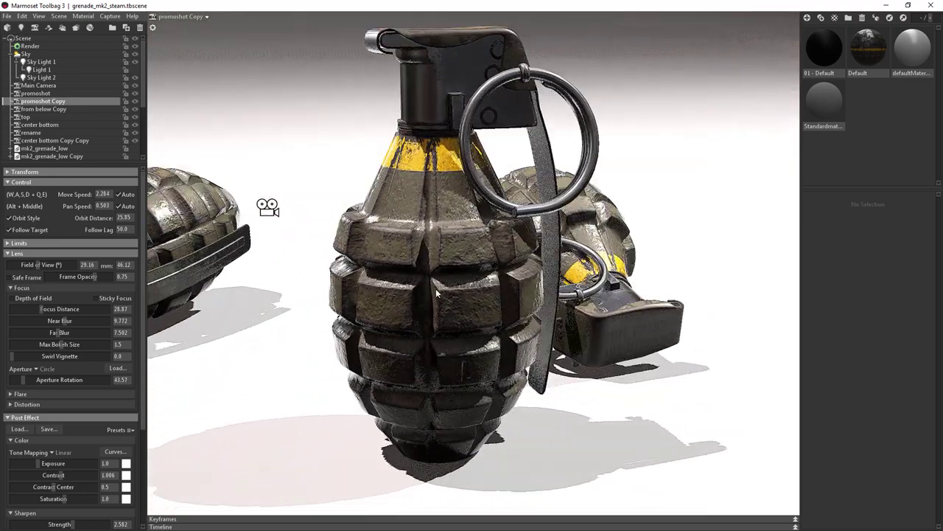
pyautogui.moveTo(488, 247); pyautogui.dragTo(465, 230)
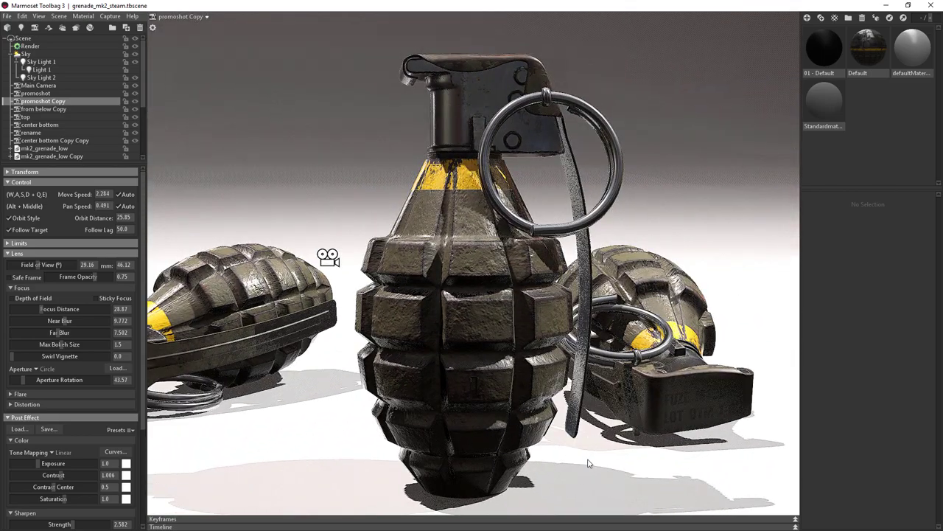
# Examine the textured grenade's safety lever, fuze neck and pull ring from above and around the model
pyautogui.moveTo(572, 301); pyautogui.dragTo(618, 341)
pyautogui.keyDown('alt'); pyautogui.moveTo(542, 162); pyautogui.dragTo(572, 285, button='middle'); pyautogui.keyUp('alt')
pyautogui.scroll(5, 572, 286)
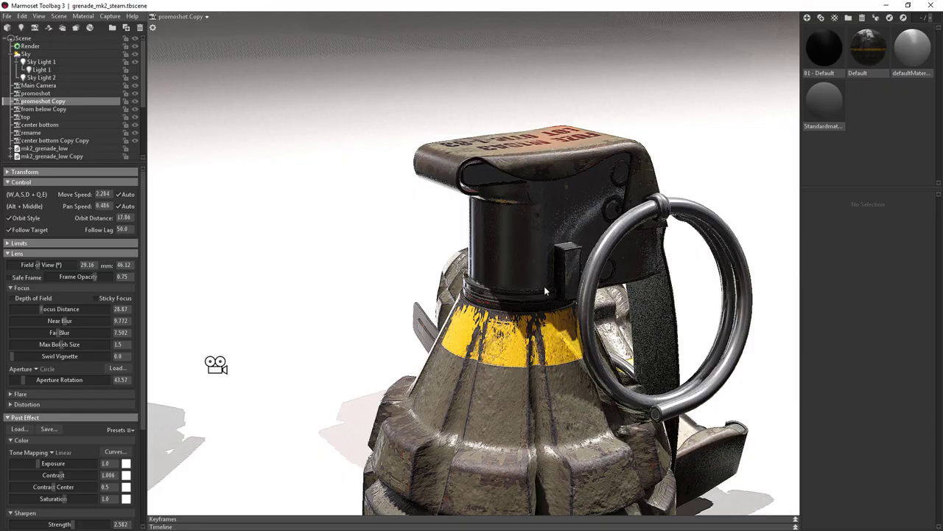
pyautogui.moveTo(544, 286); pyautogui.dragTo(390, 272)
pyautogui.scroll(-10, 504, 300)
pyautogui.keyDown('alt'); pyautogui.moveTo(506, 267); pyautogui.dragTo(520, 264); pyautogui.keyUp('alt')
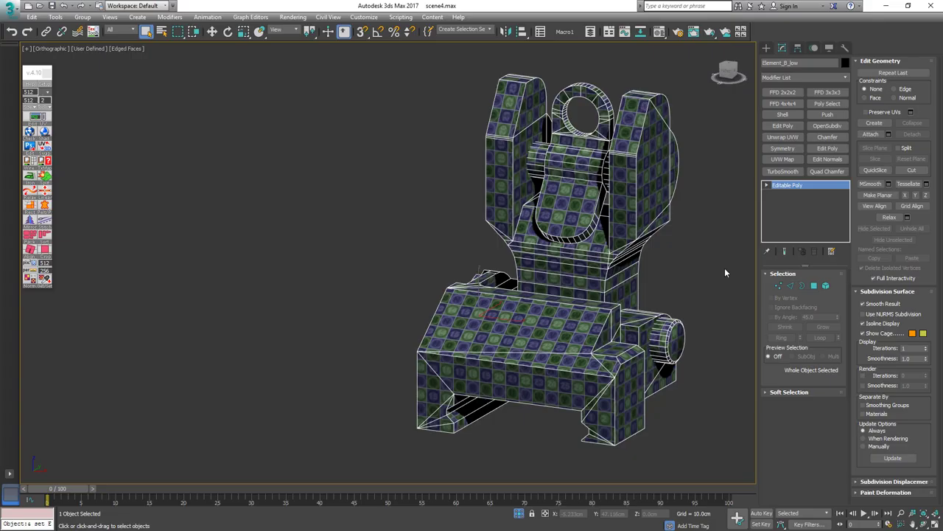
pyautogui.keyDown('alt'); pyautogui.moveTo(724, 267); pyautogui.dragTo(716, 265, button='middle'); pyautogui.keyUp('alt')
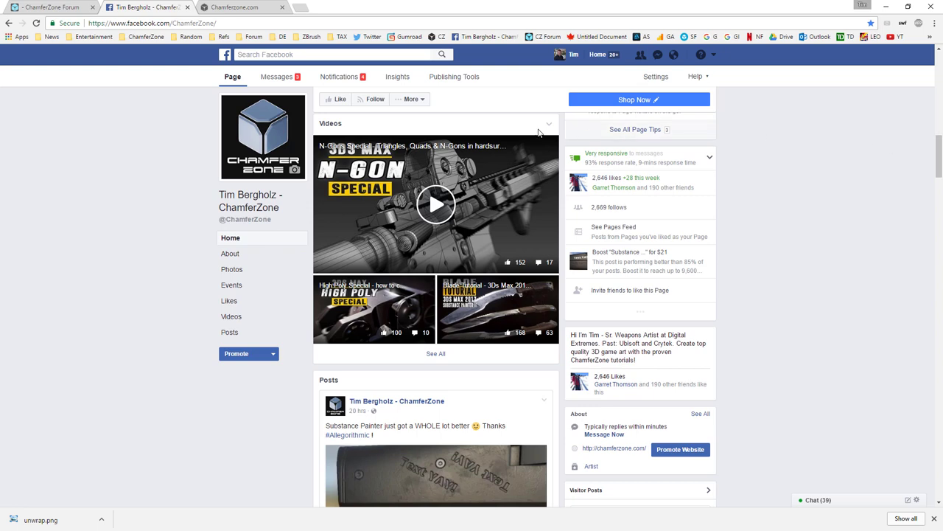
# Switch to the ChamferZone Forum in the browser and look through its Creative Corner and Software Talk sections
pyautogui.click(62, 9)
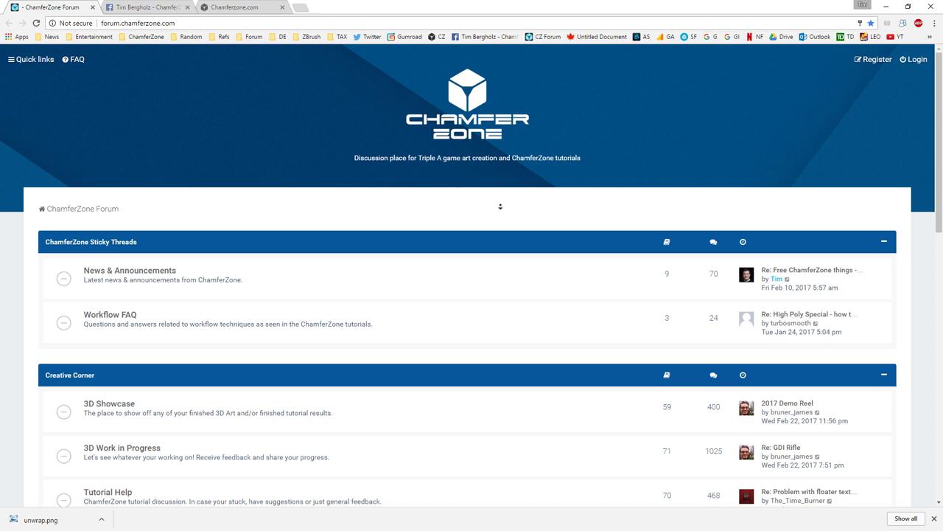
pyautogui.scroll(-3, 498, 206)
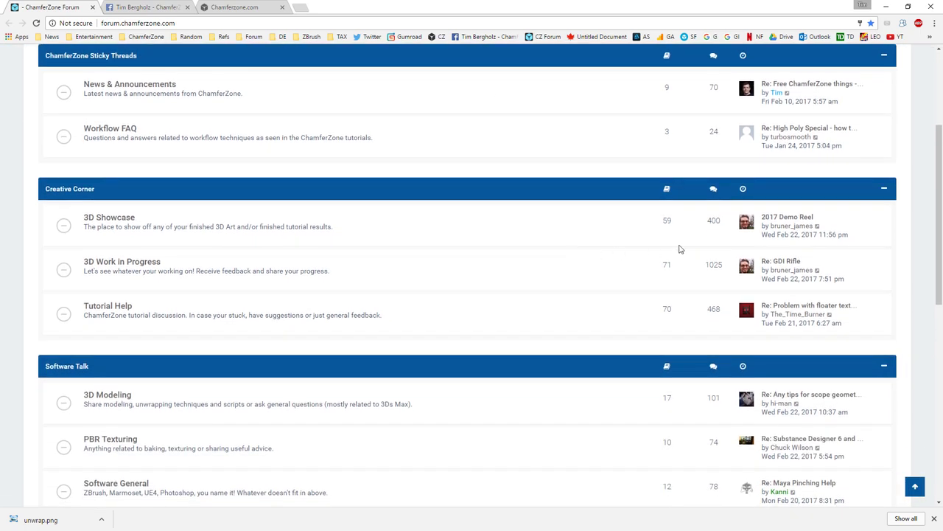